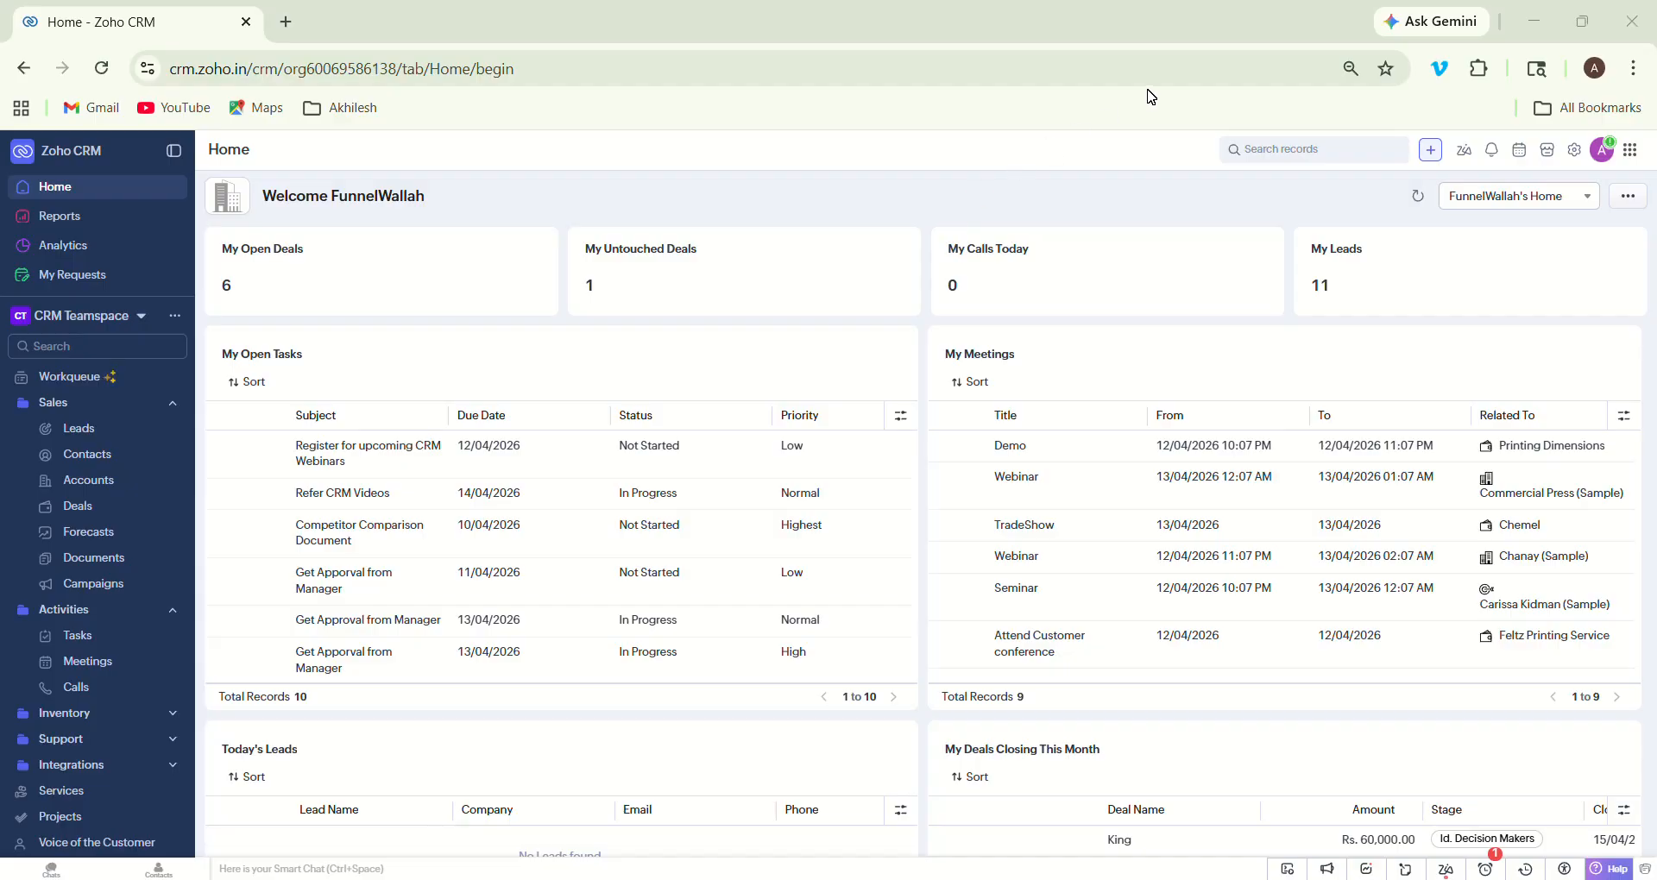
Step: Open the workflow rules in Setup and review how the existing Big Deal Rule is configured
left_click(1580, 155)
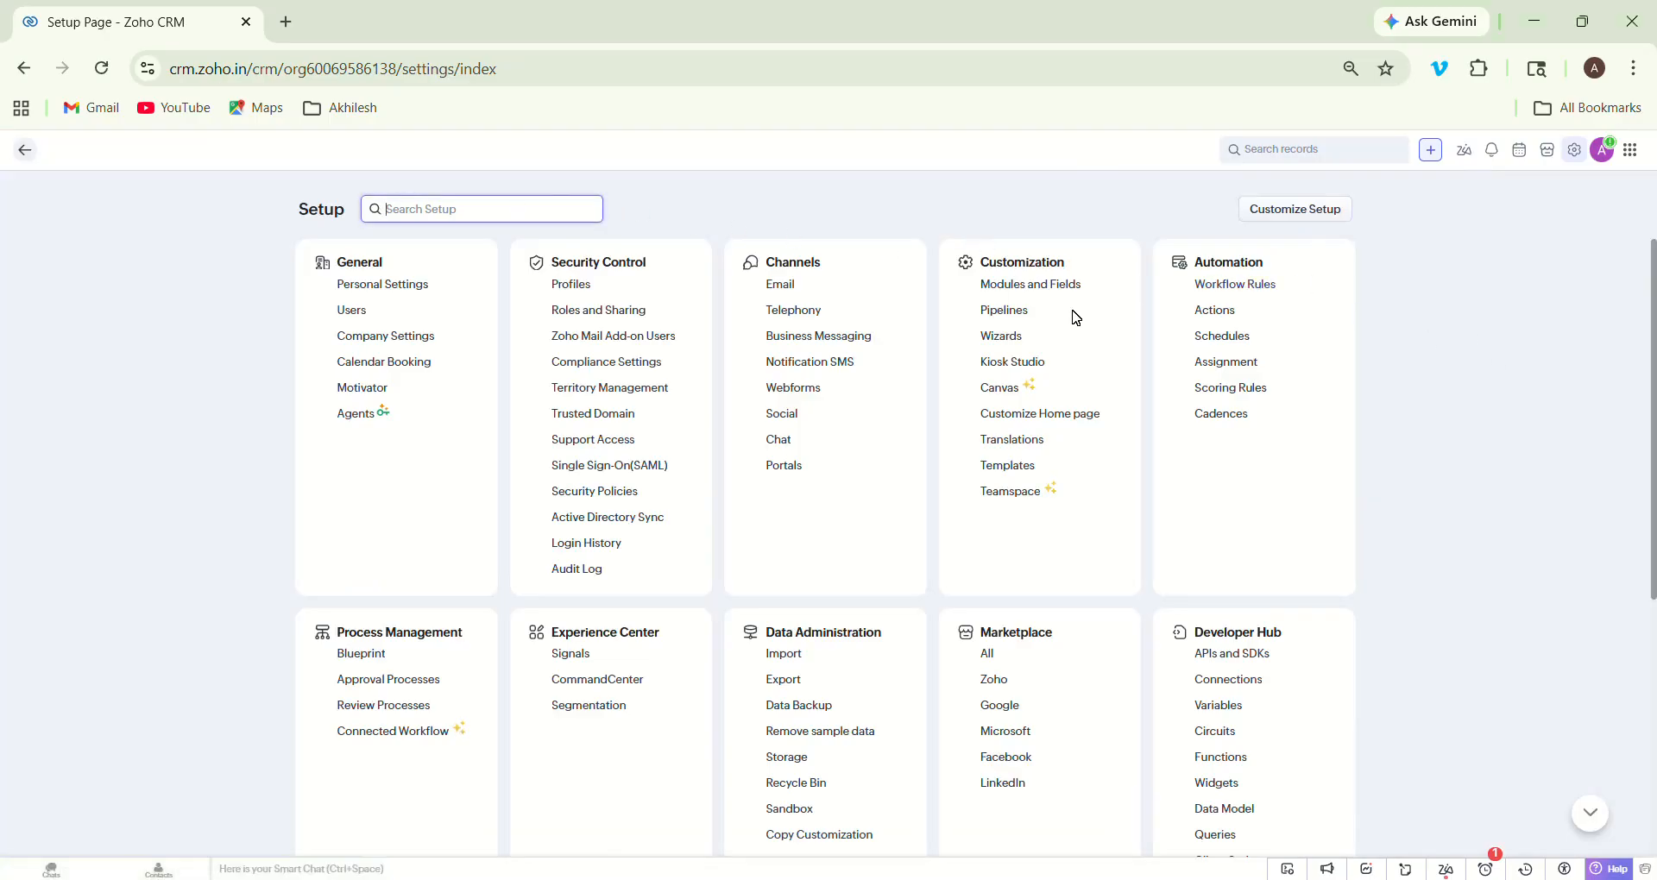
left_click(1260, 286)
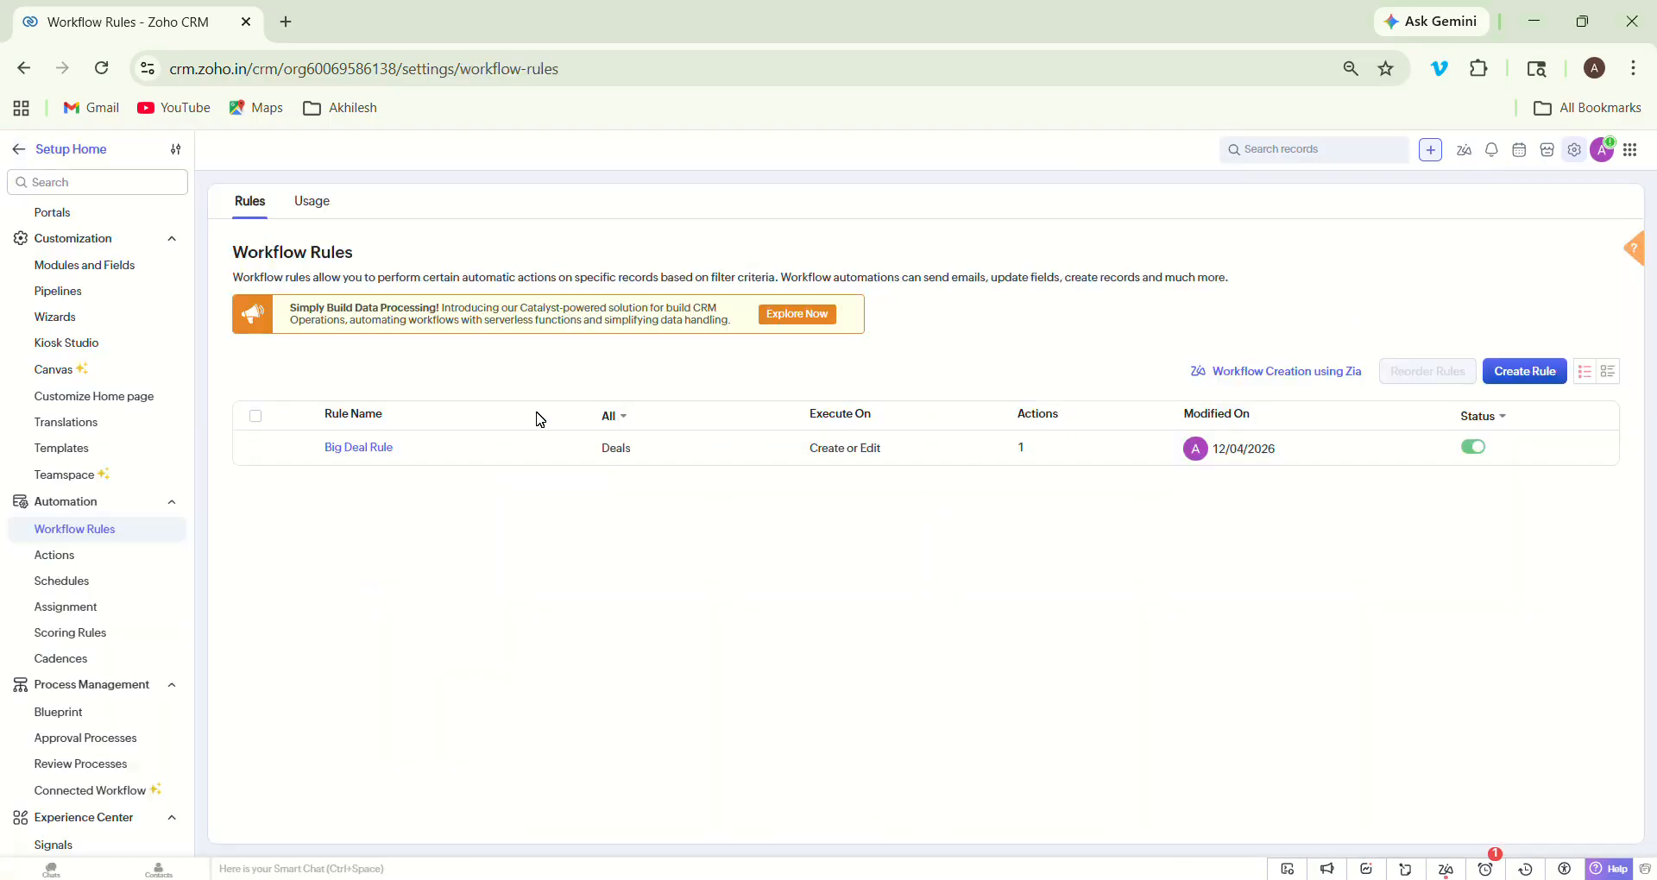
left_click(361, 456)
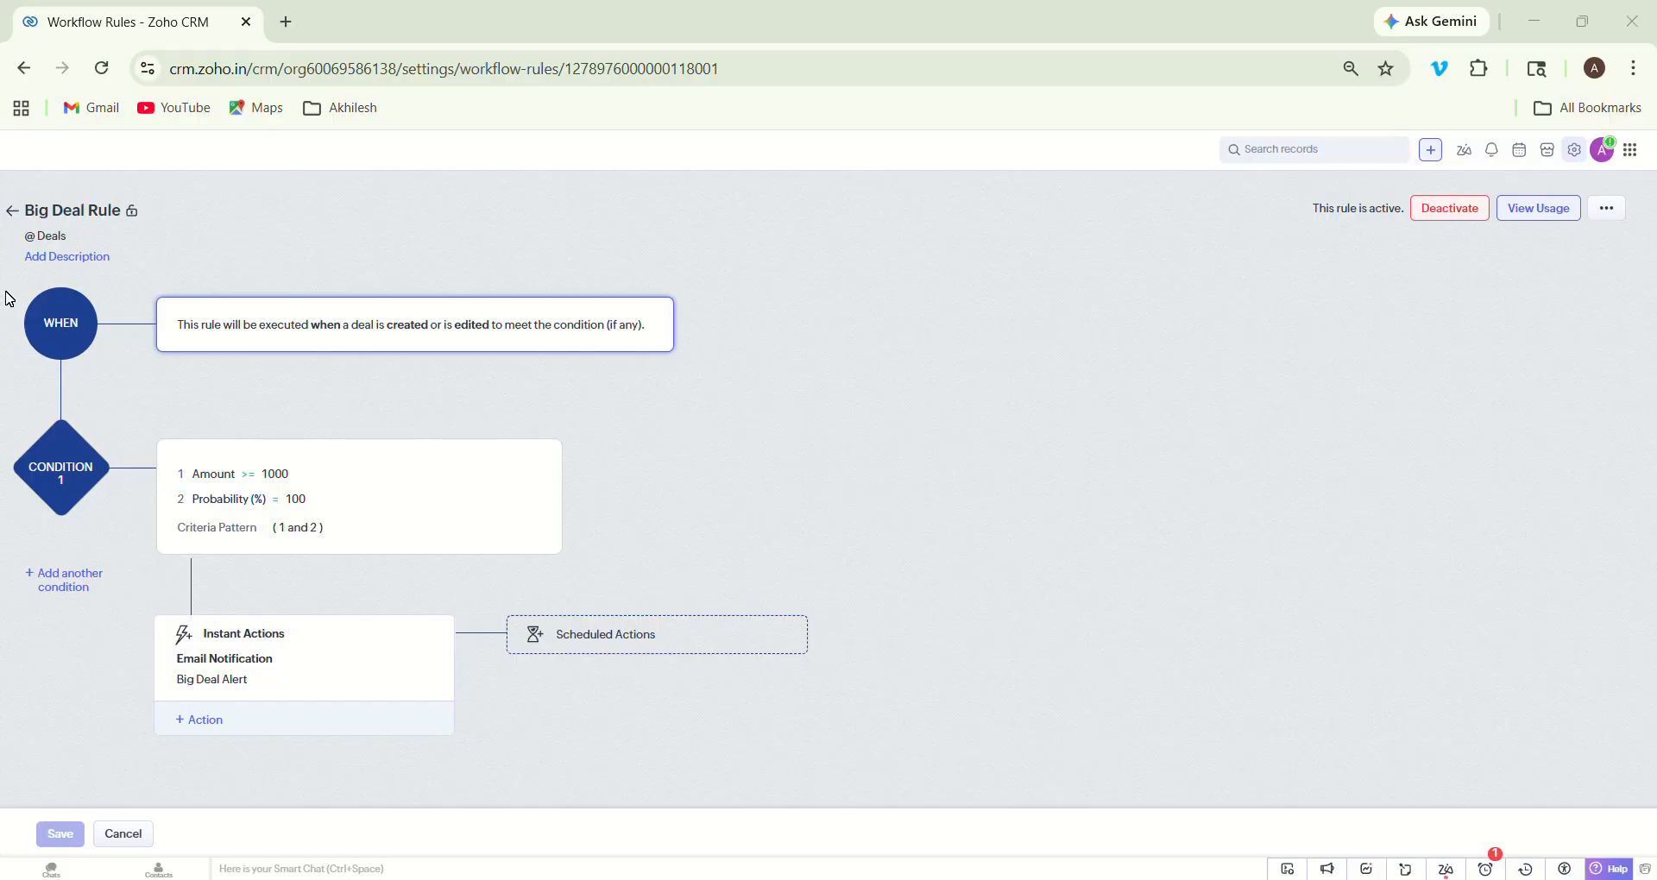
left_click(10, 214)
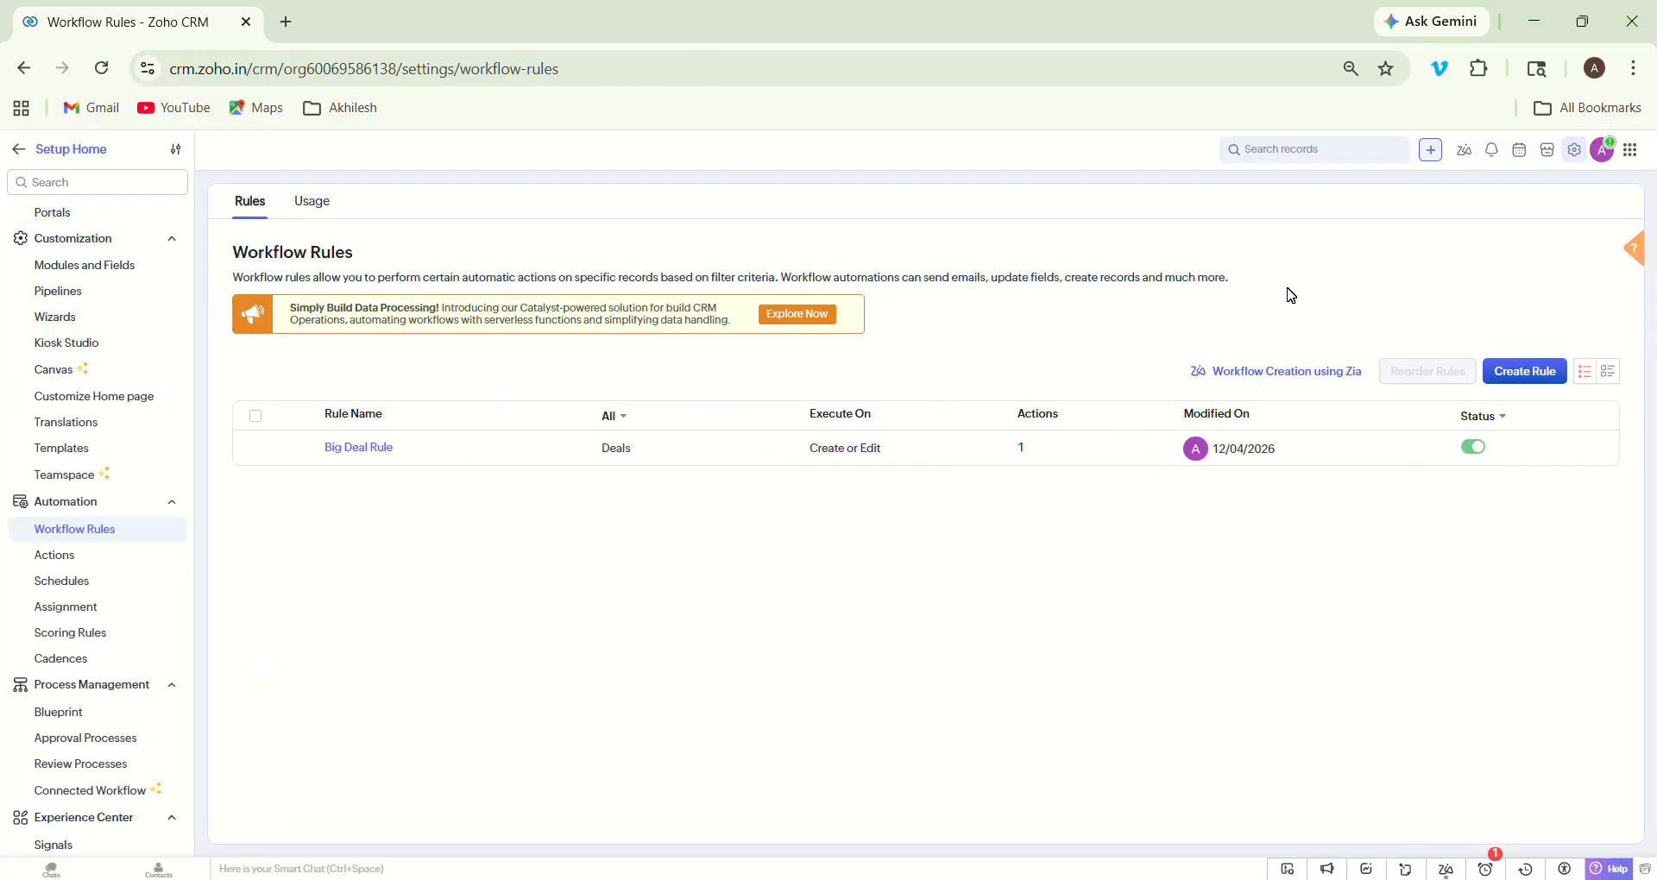
Step: Start a new workflow rule for the Leads module and name it "lead captured"
left_click(1527, 371)
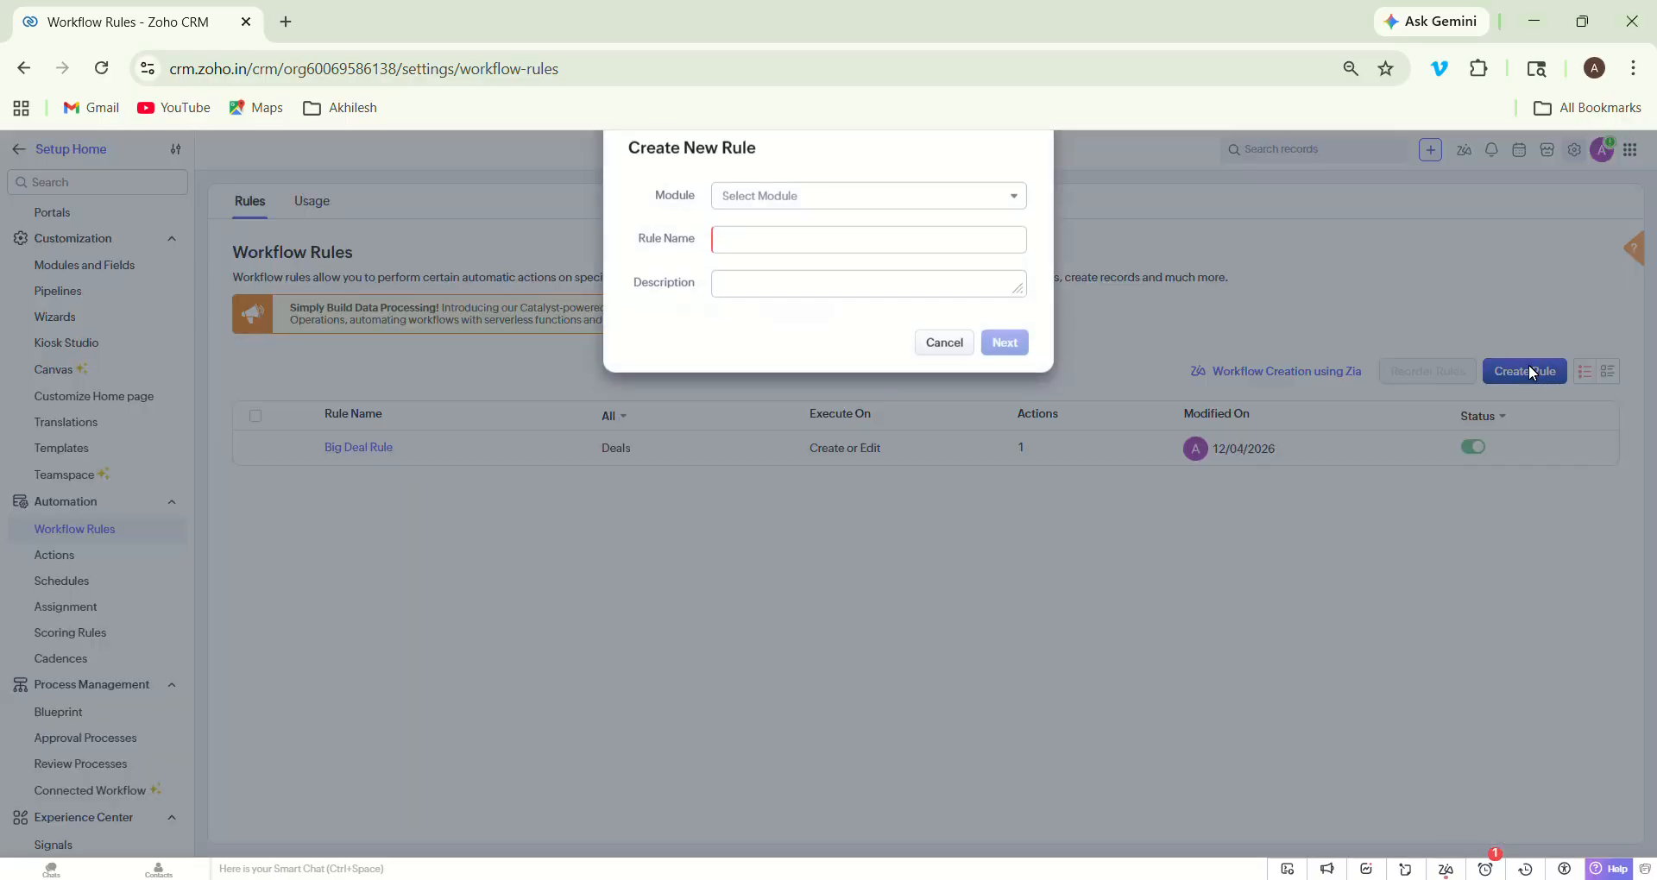
left_click(835, 211)
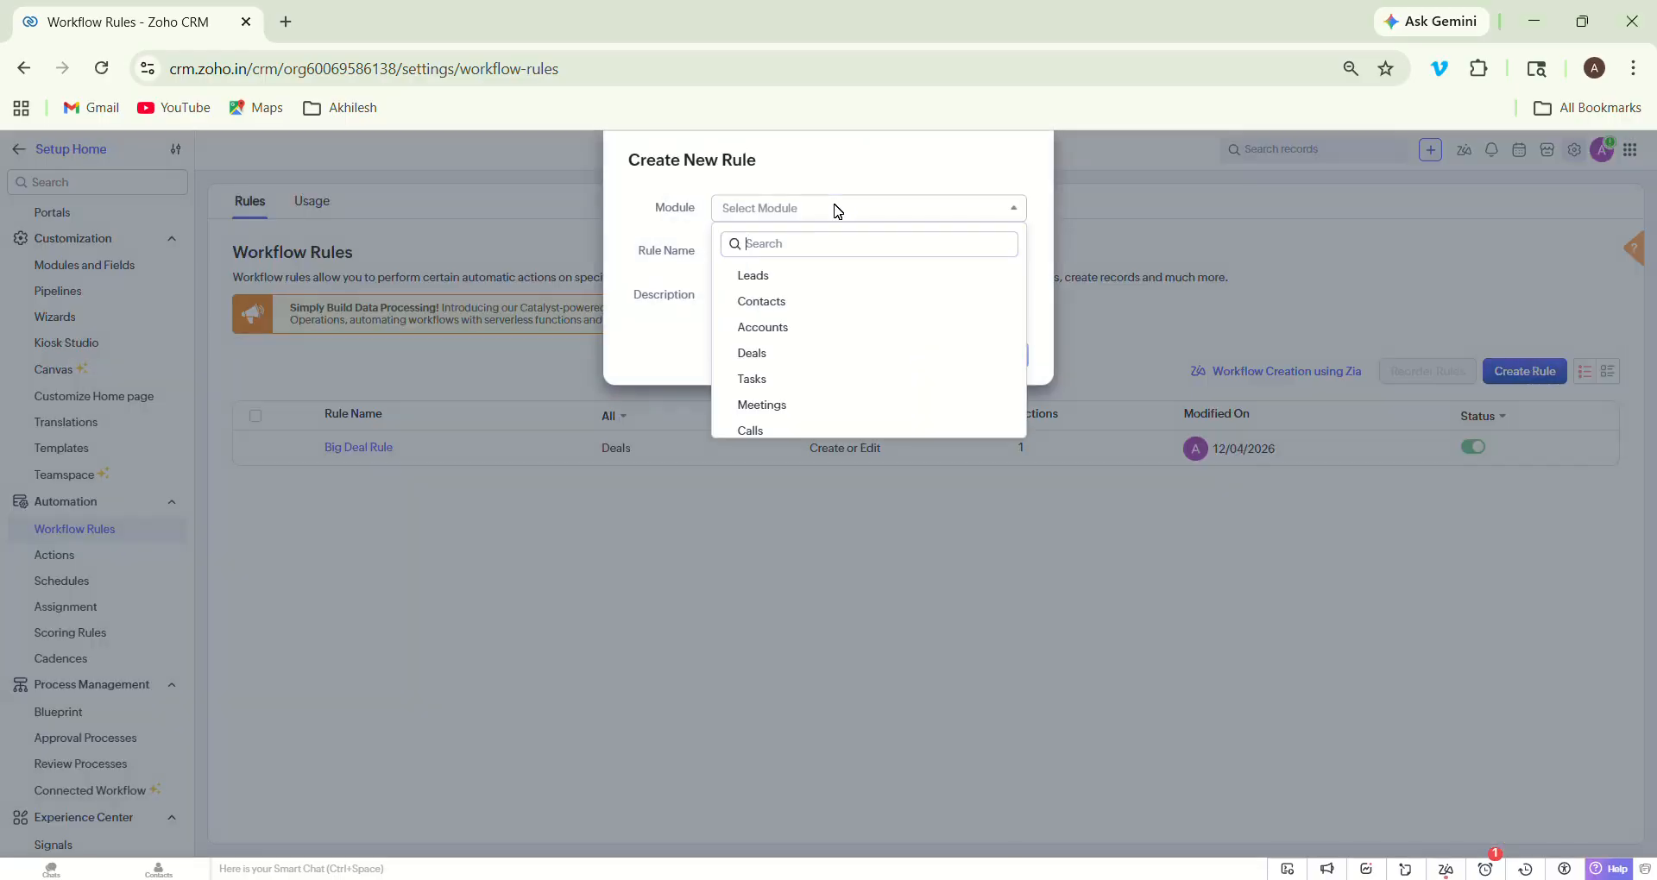
left_click(776, 284)
left_click(762, 254)
type("rul")
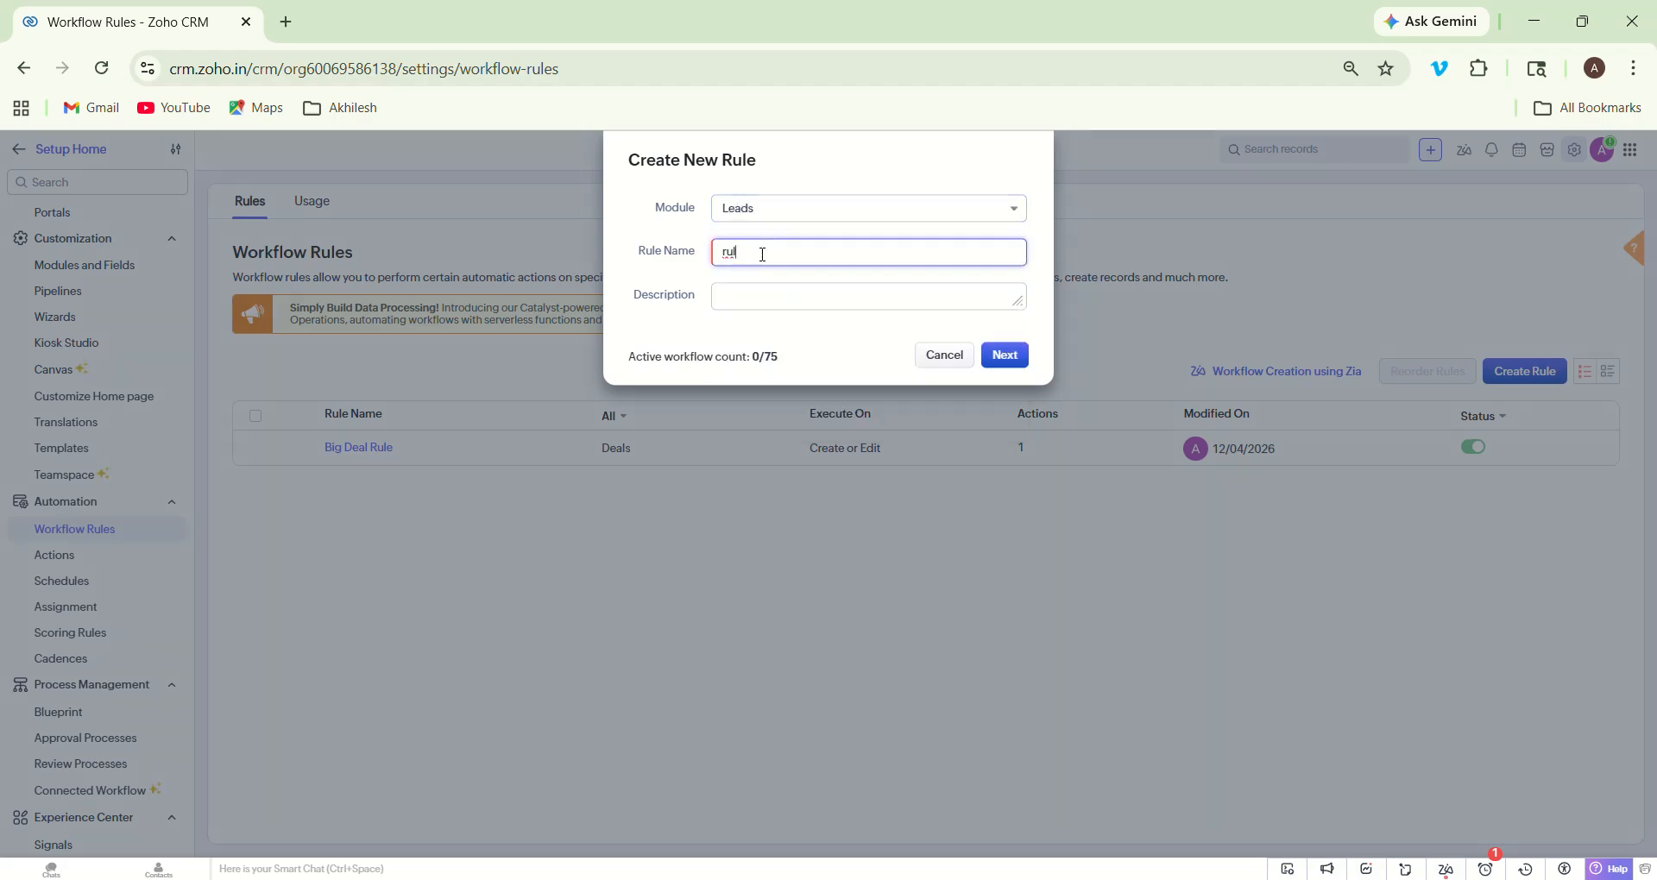
type("1")
key("BackSpace")
key("BackSpace")
key("BackSpace")
type("lead captured")
Step: Enter "allocation, wlc meg, follow up" as the rule's description and proceed to the rule editor
left_click(806, 295)
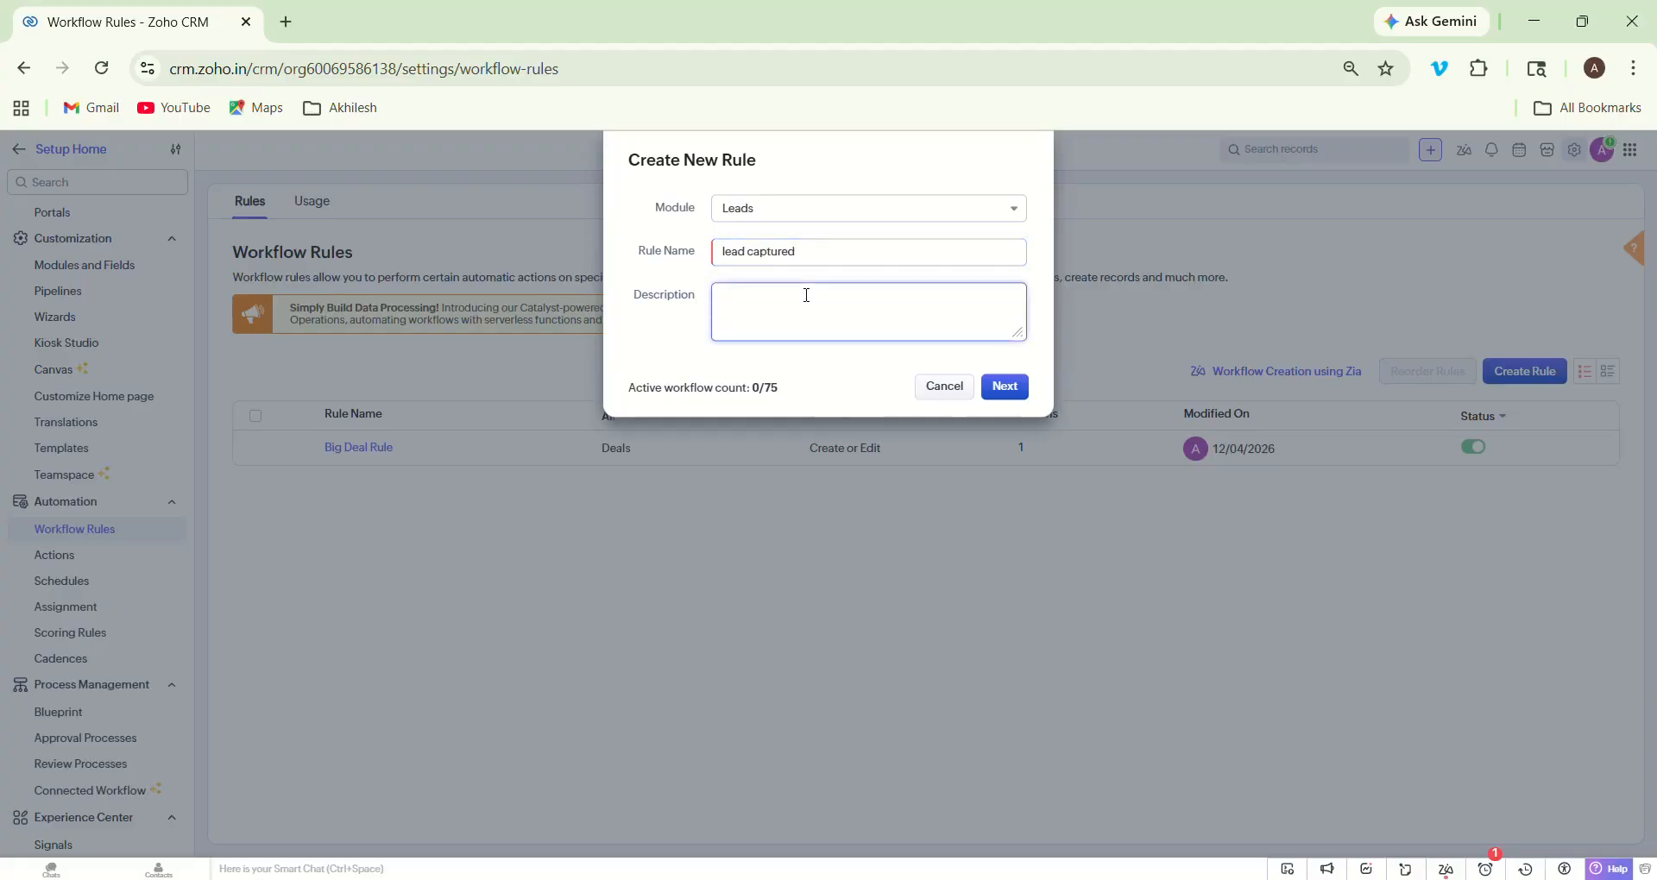
type("allo")
type("cation, w")
type("i")
type("c msg, ")
type("follou")
key("BackSpace")
type("w up")
left_click(1010, 388)
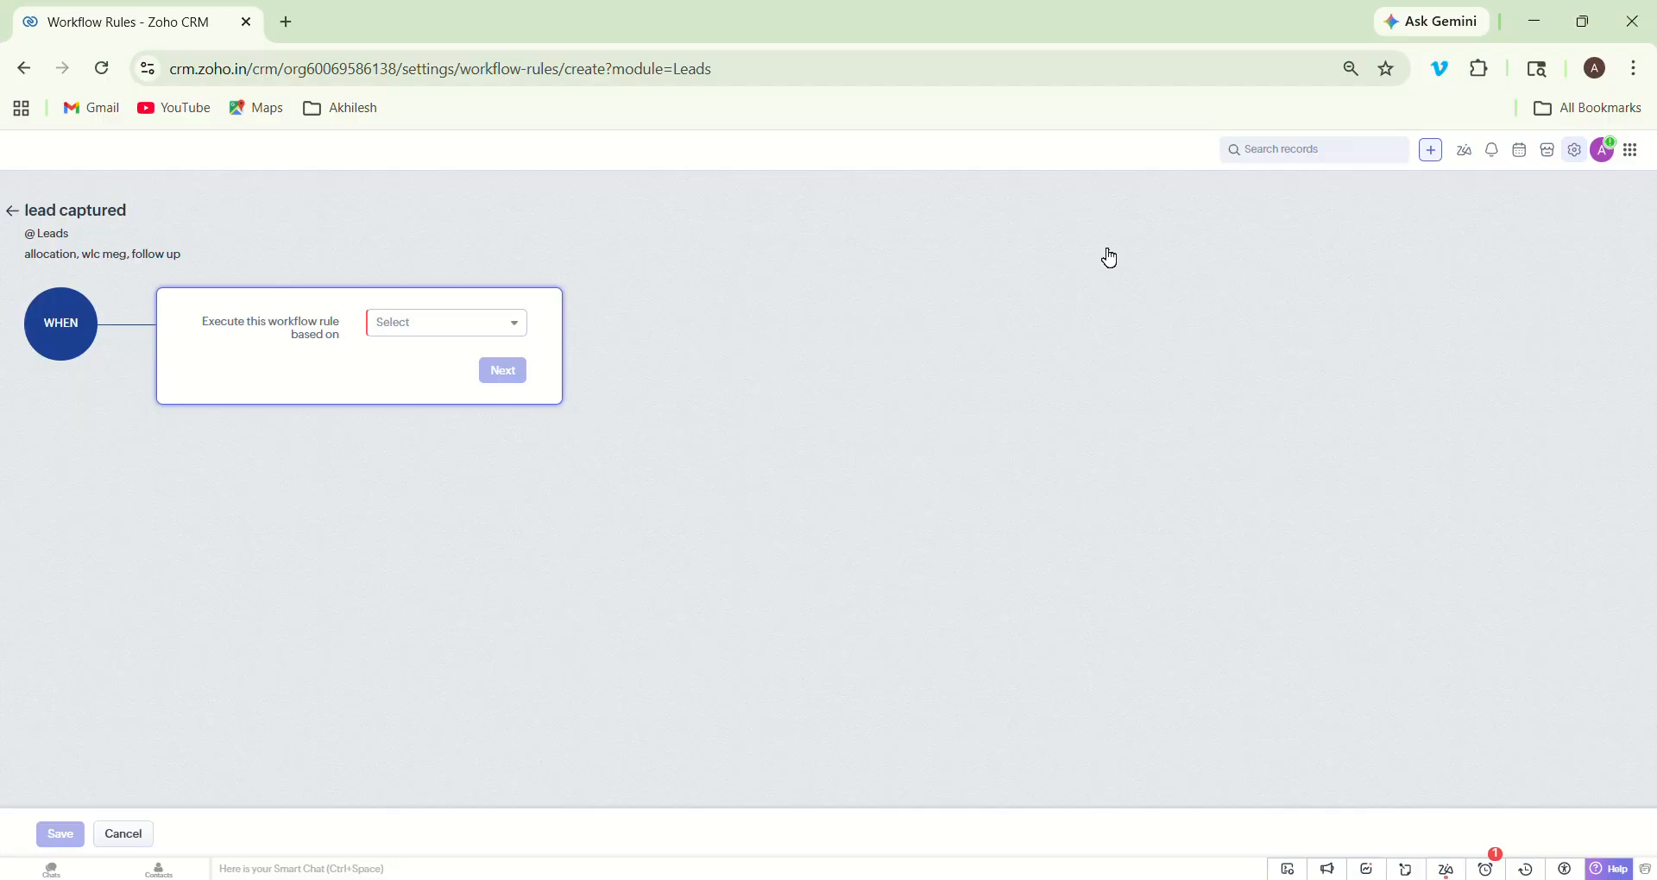
Step: Set the rule to execute on a record action when a lead is created
left_click(470, 333)
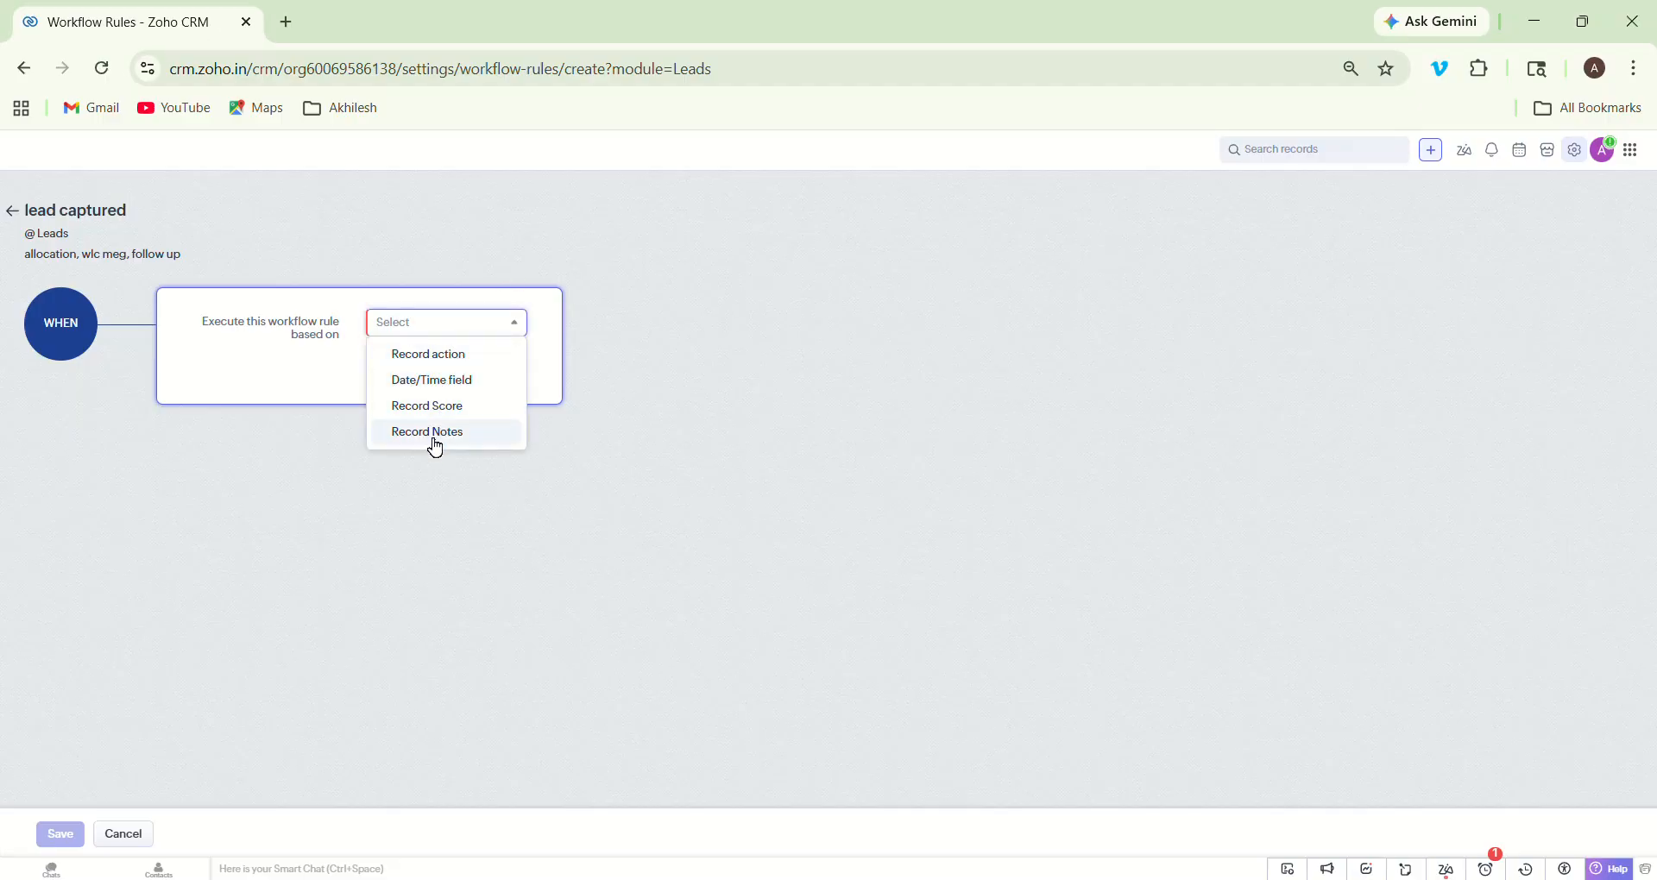
left_click(440, 370)
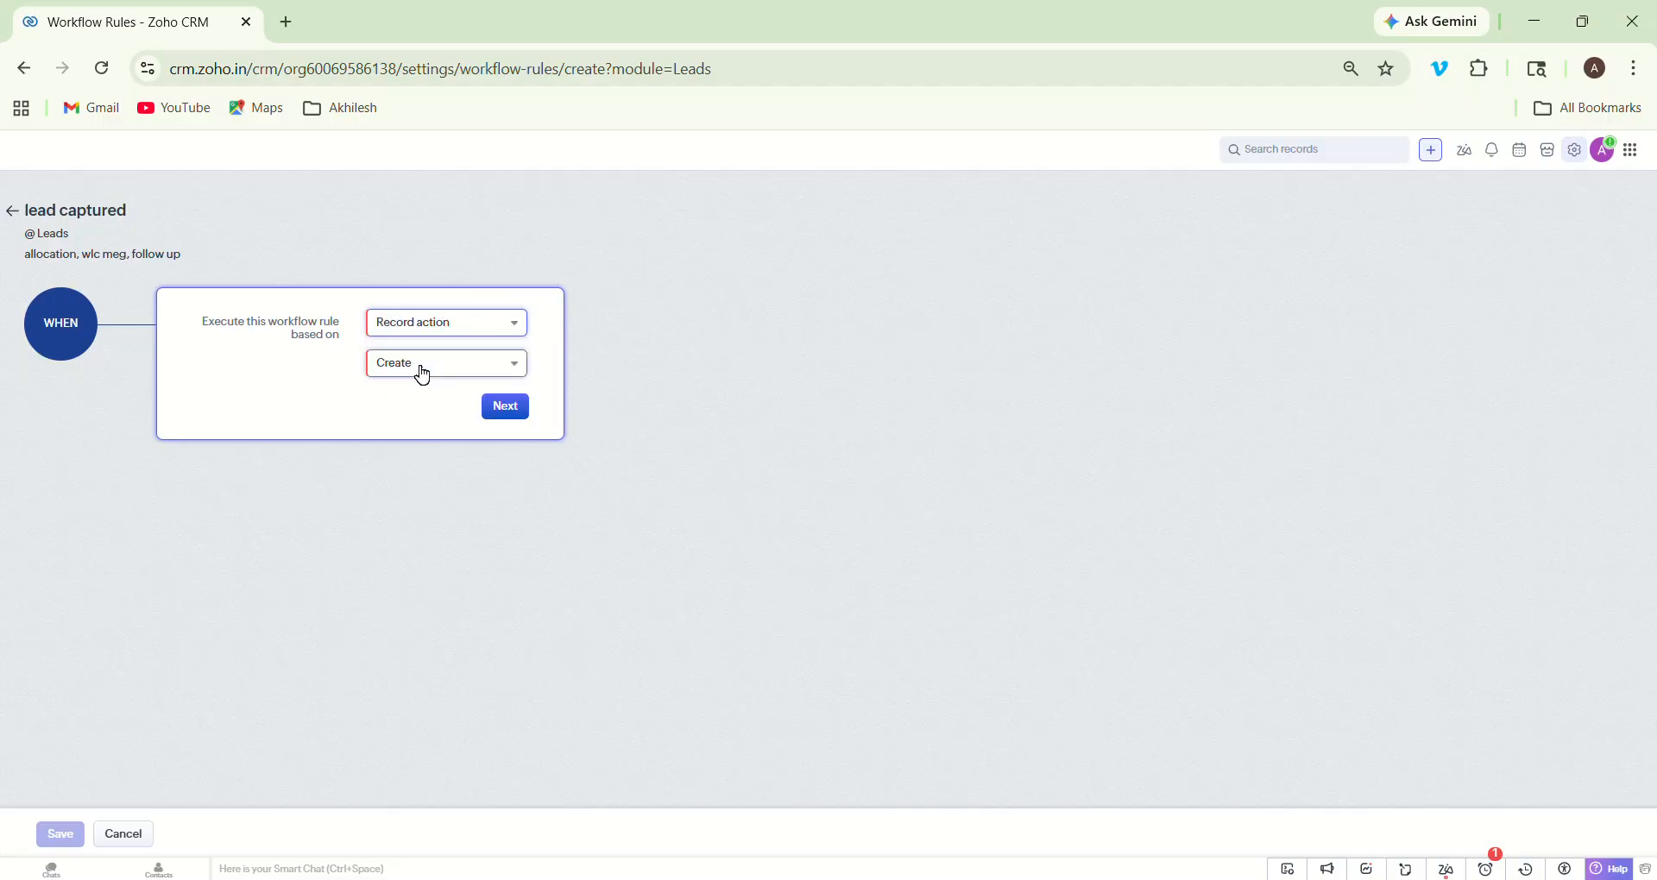
left_click(421, 373)
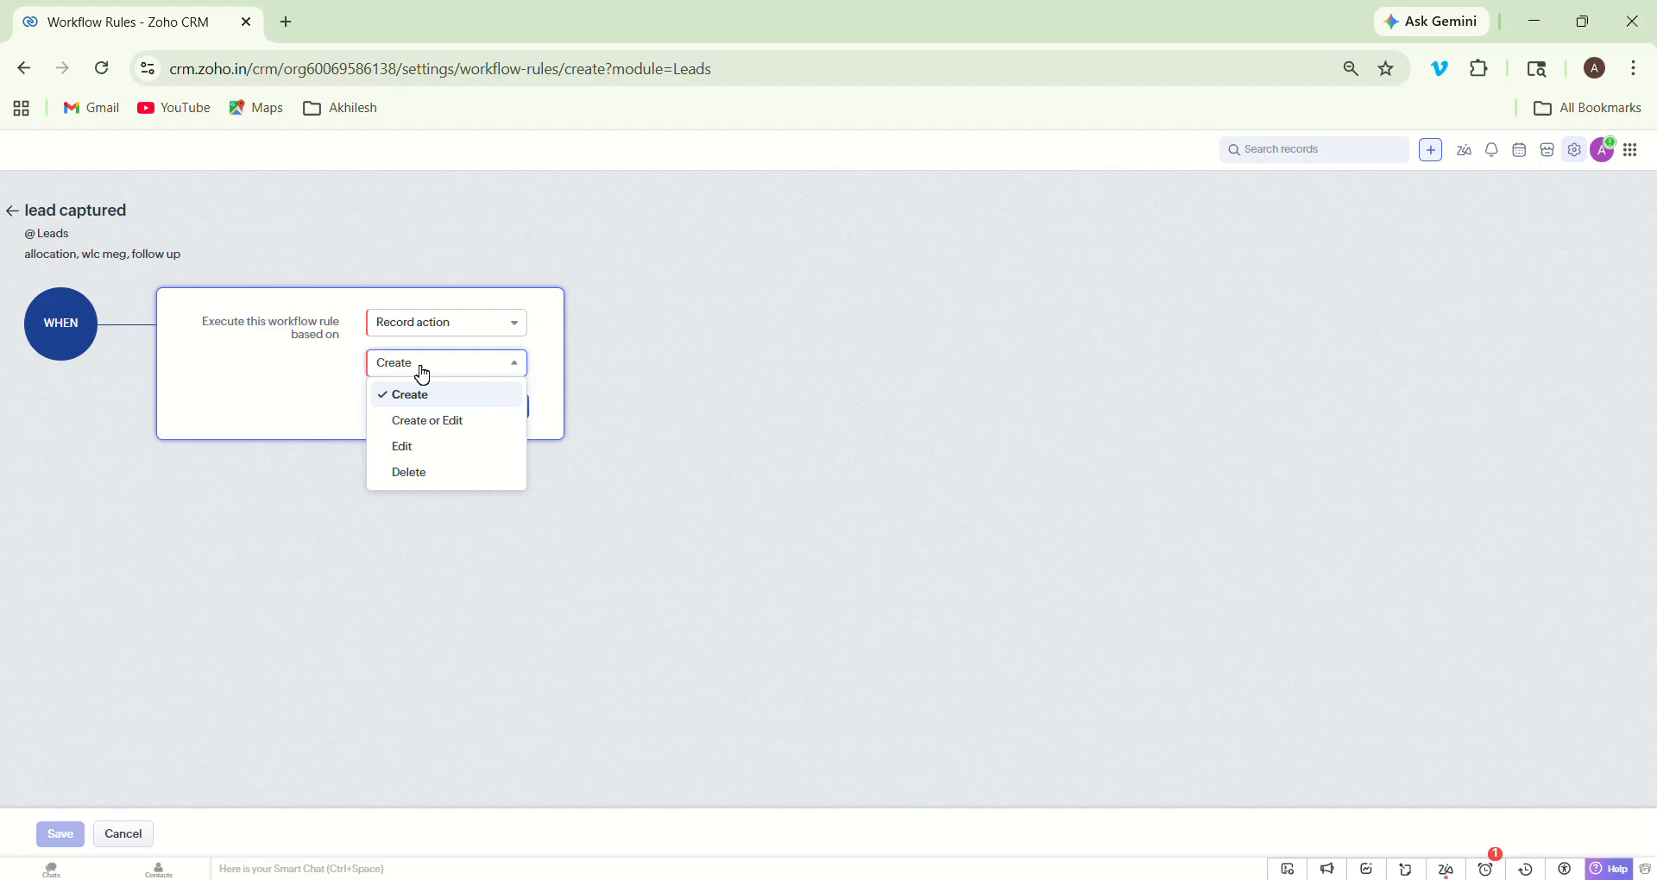
left_click(447, 423)
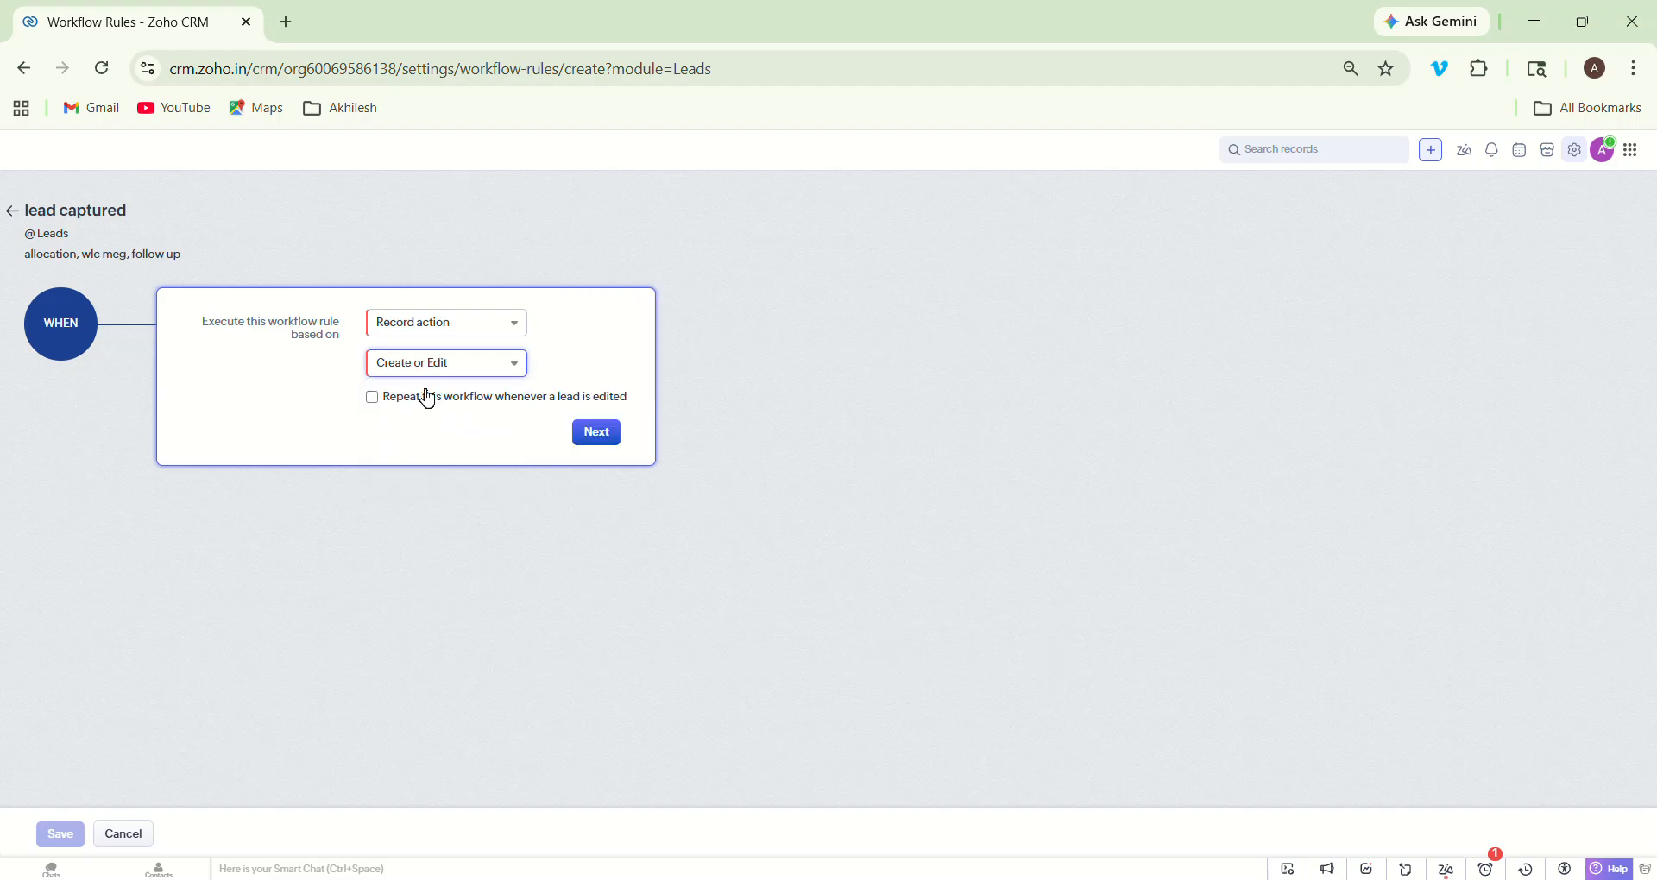
left_click(444, 366)
left_click(430, 453)
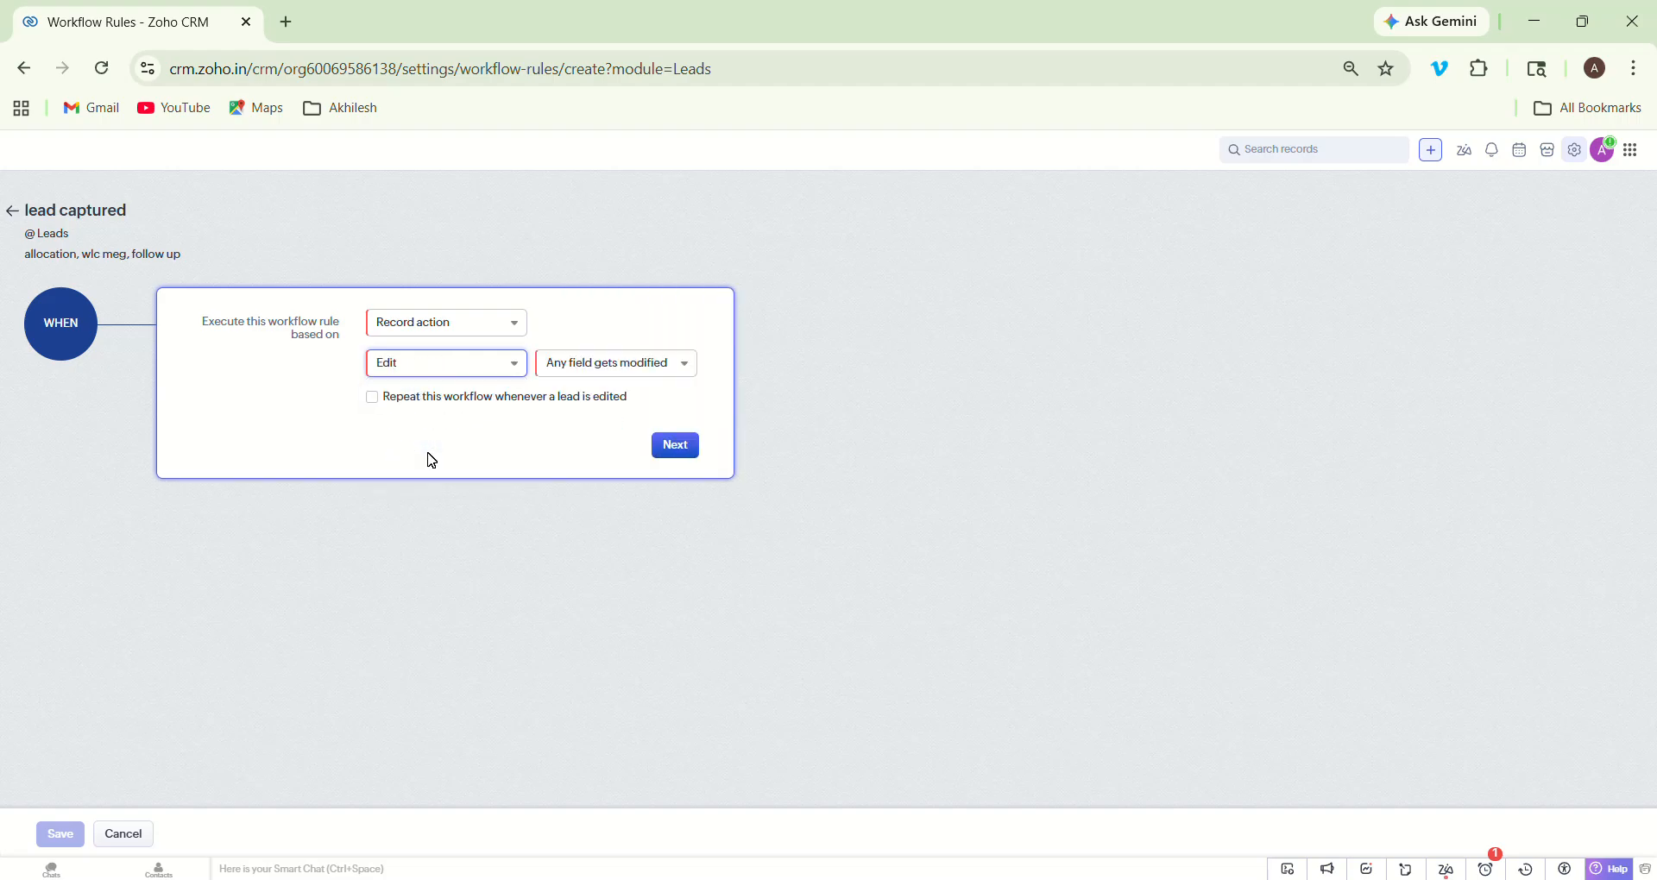
left_click(515, 369)
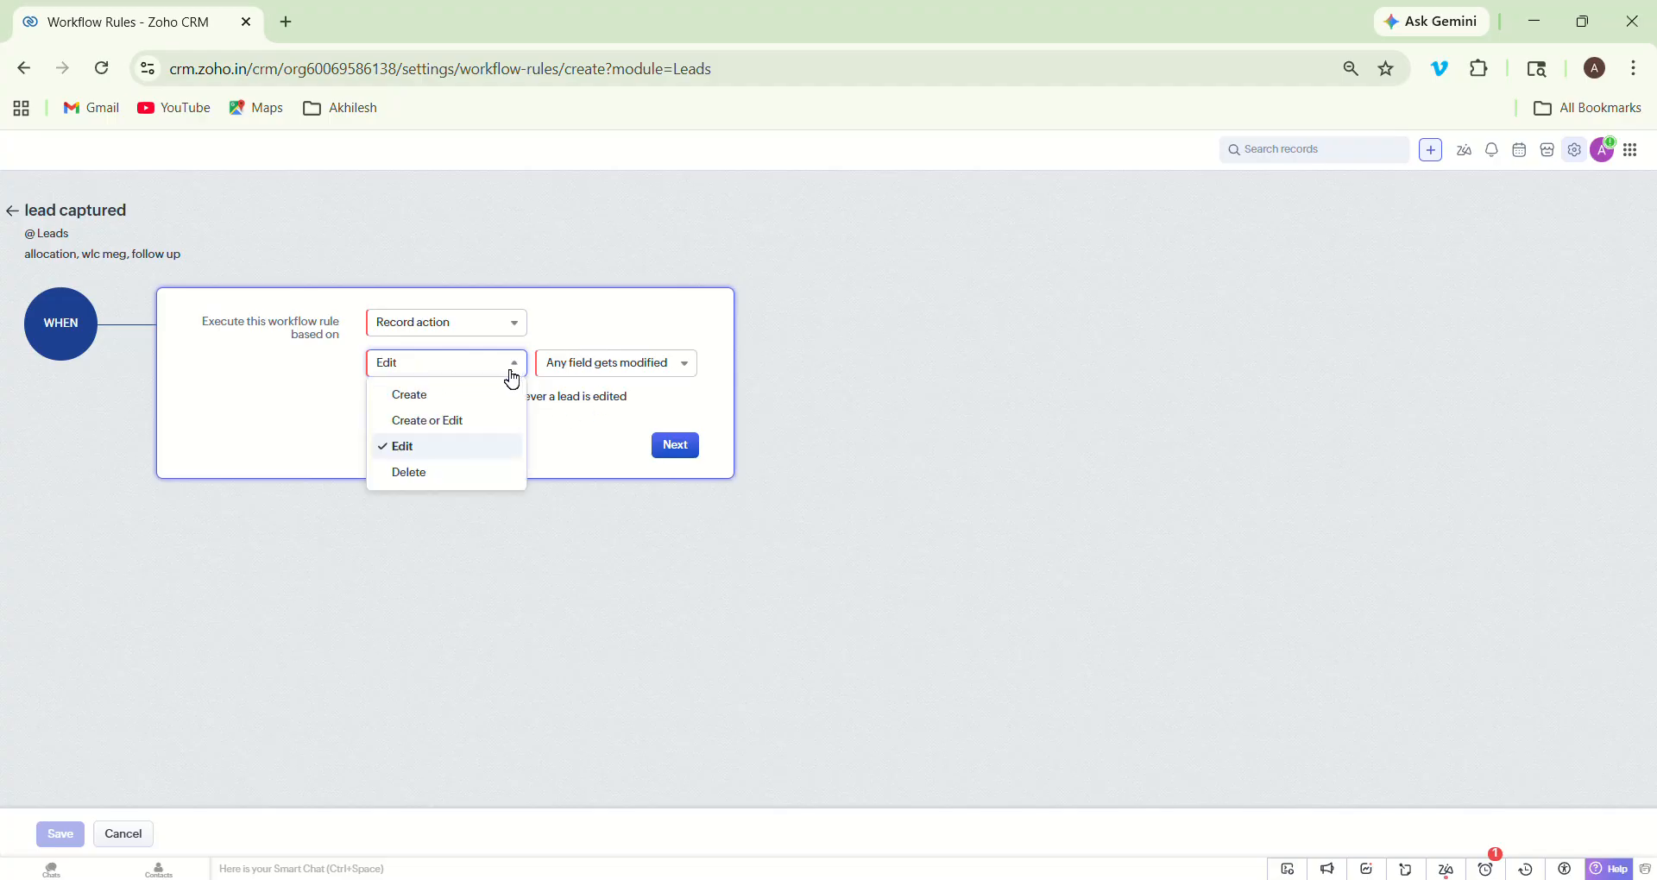
left_click(474, 397)
left_click(510, 413)
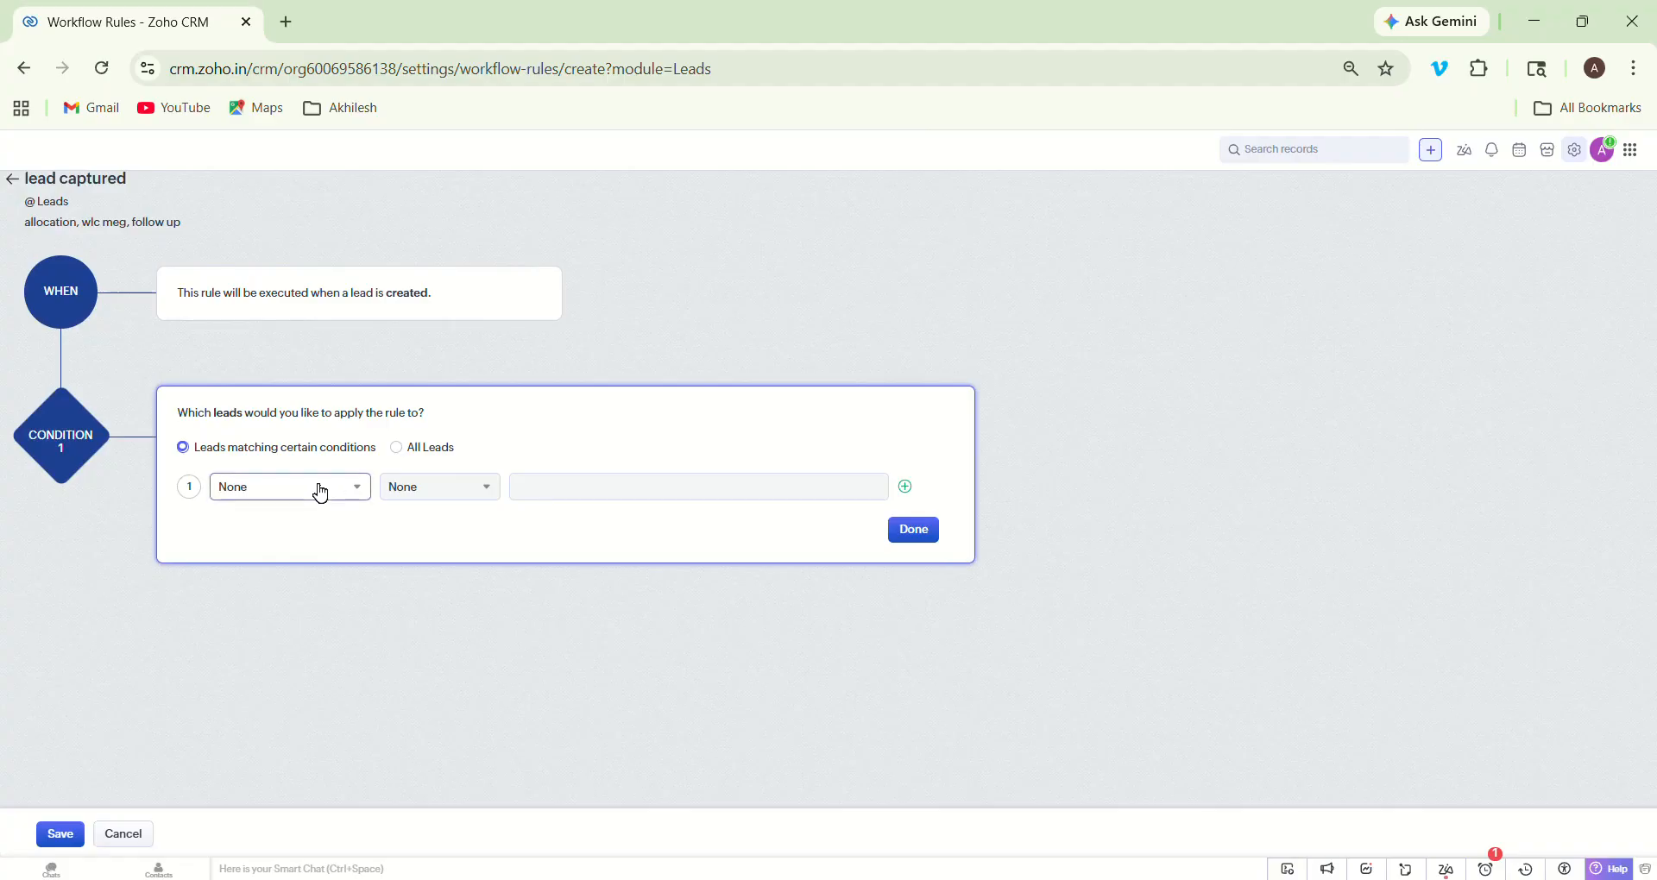
Step: Restrict the rule to leads whose Lead Status is Attempted to Contact
left_click(321, 494)
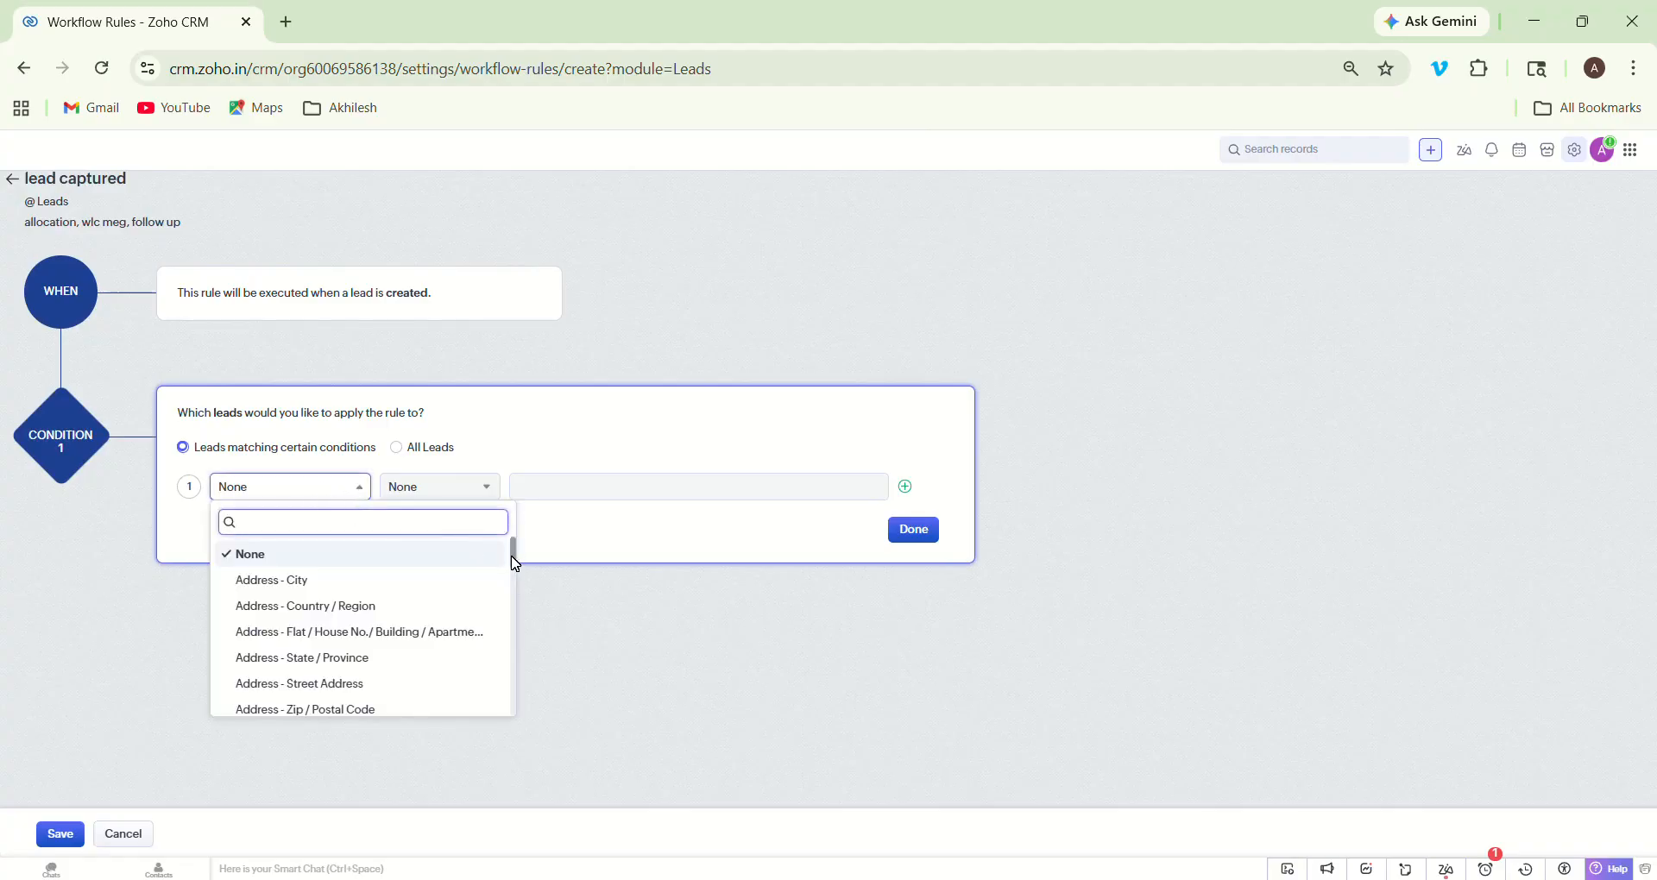
left_click_drag(516, 564, 524, 647)
left_click(359, 649)
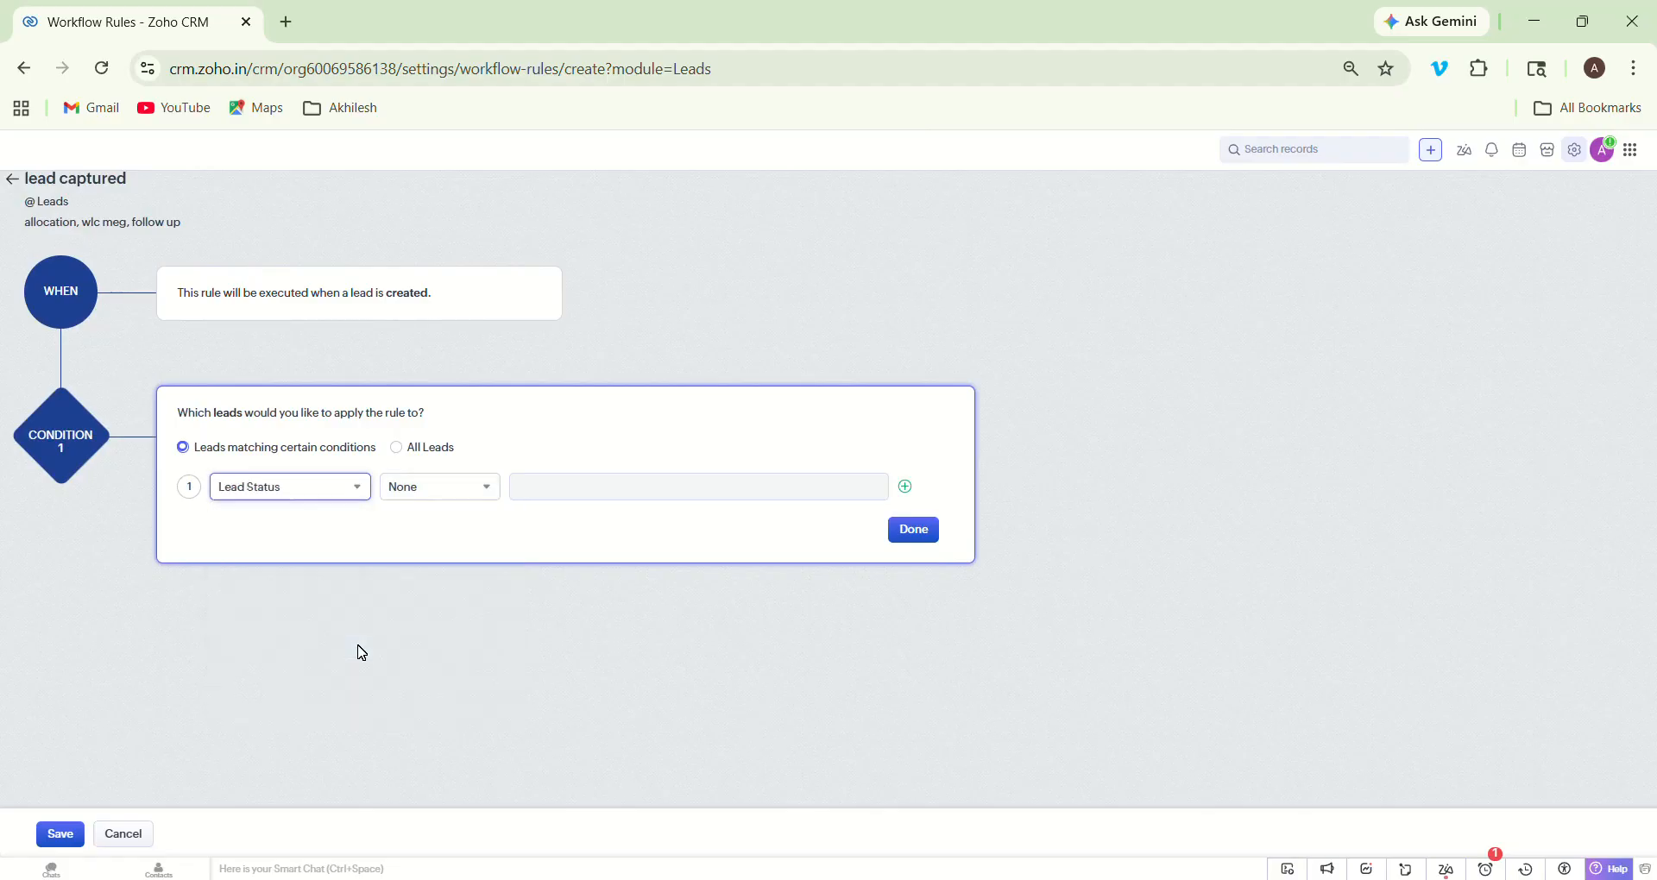
left_click(433, 485)
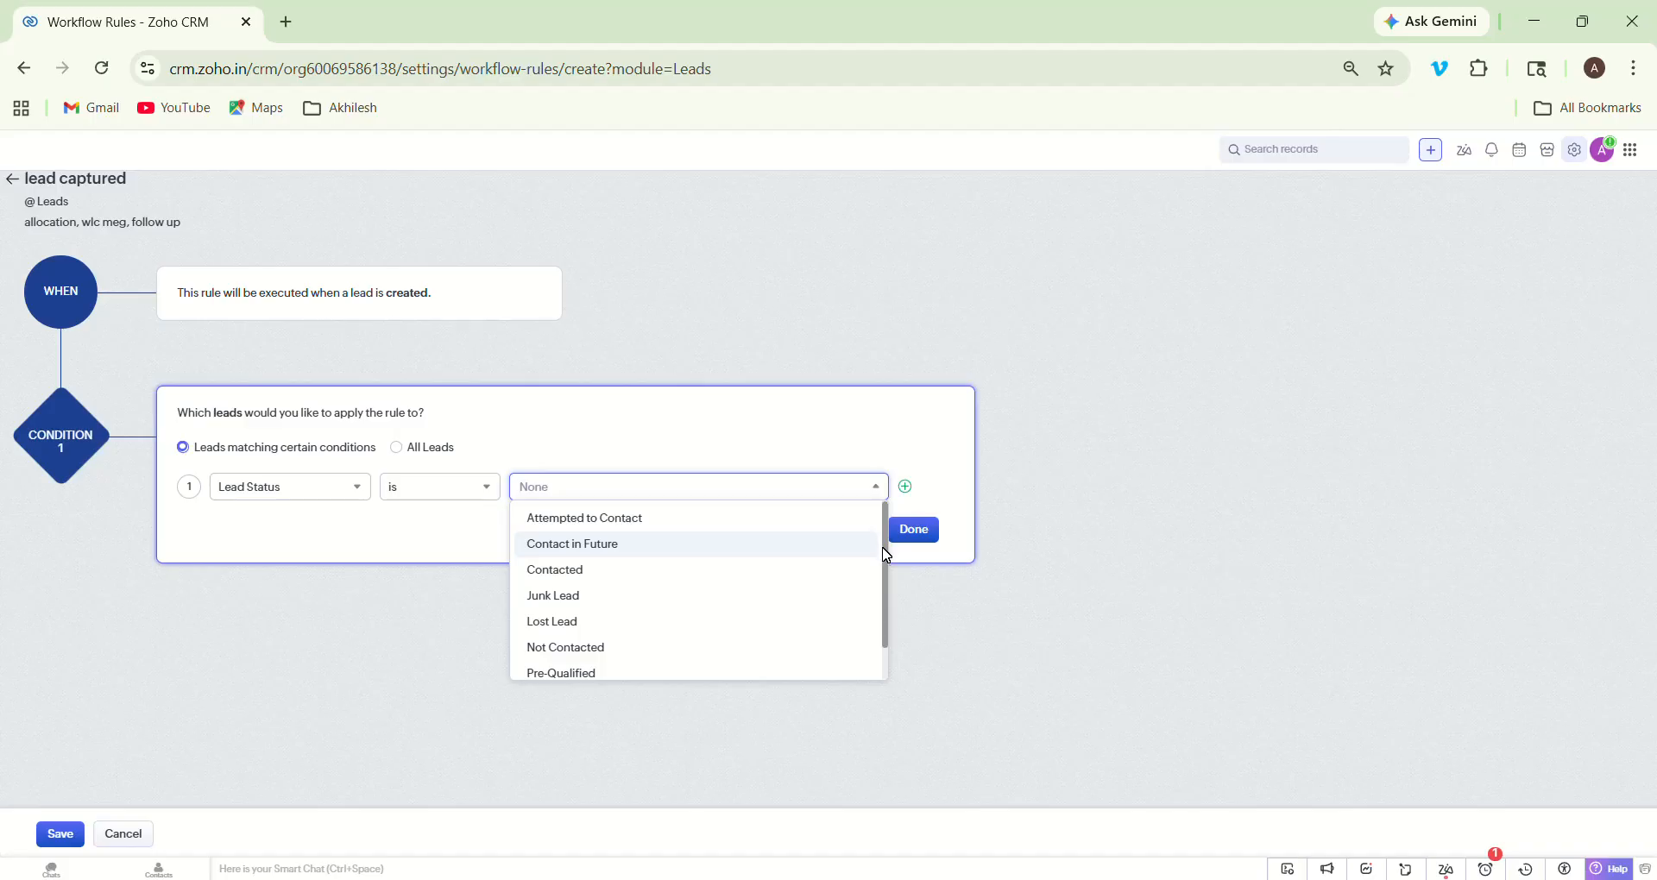
mouse_move(887, 557)
left_mouse_down()
mouse_move(886, 602)
mouse_move(886, 566)
left_mouse_up()
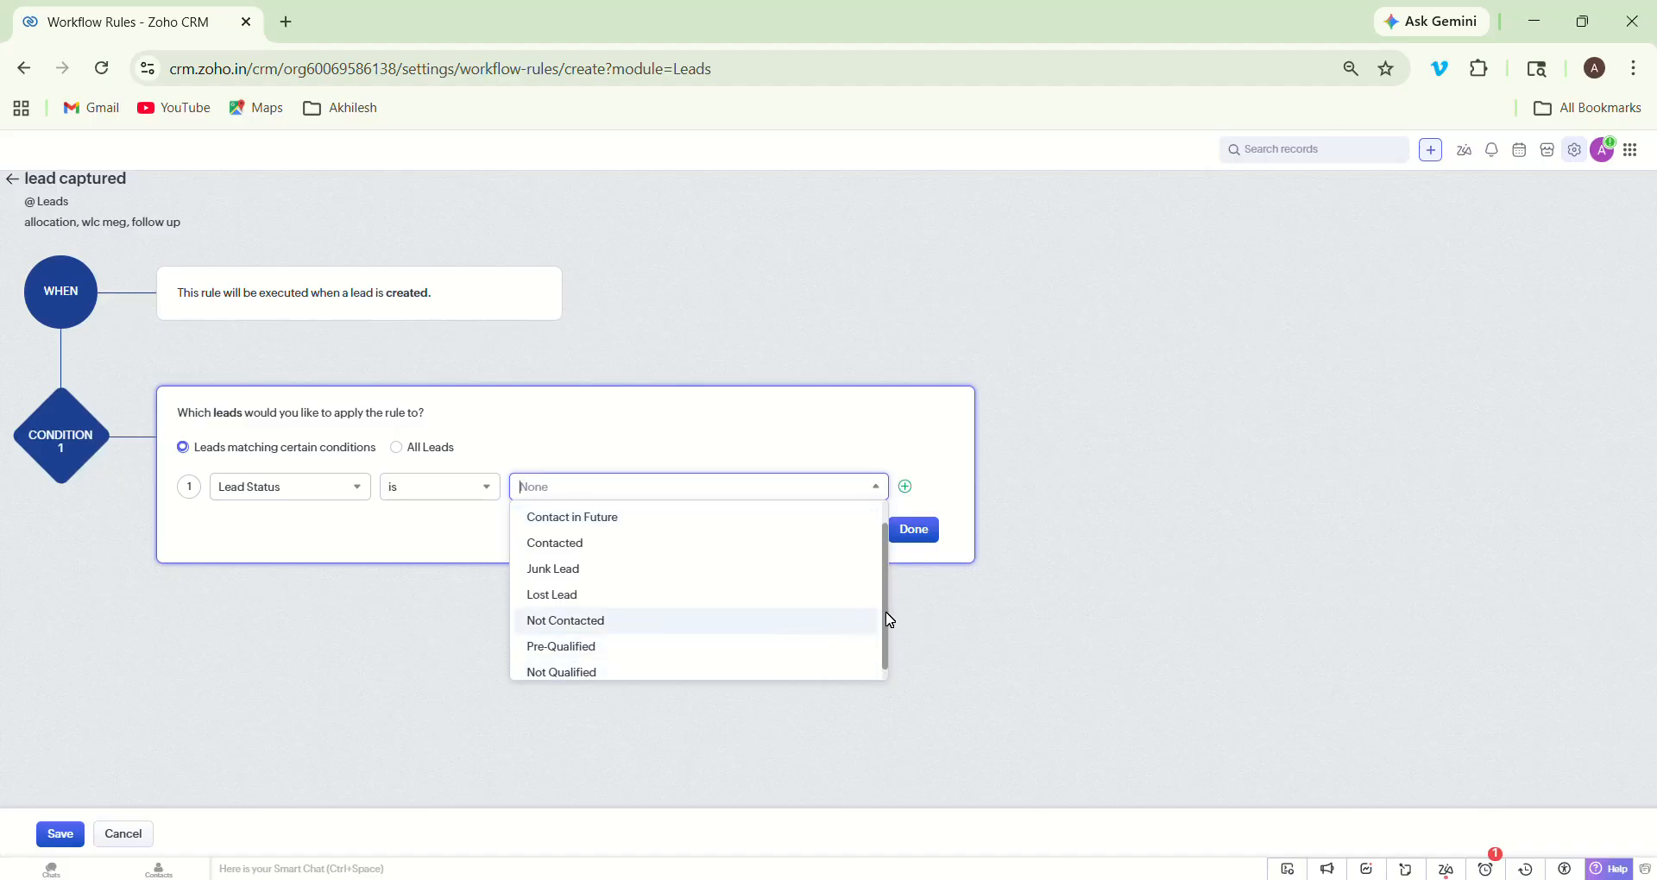
scroll(889, 618, "down", 1)
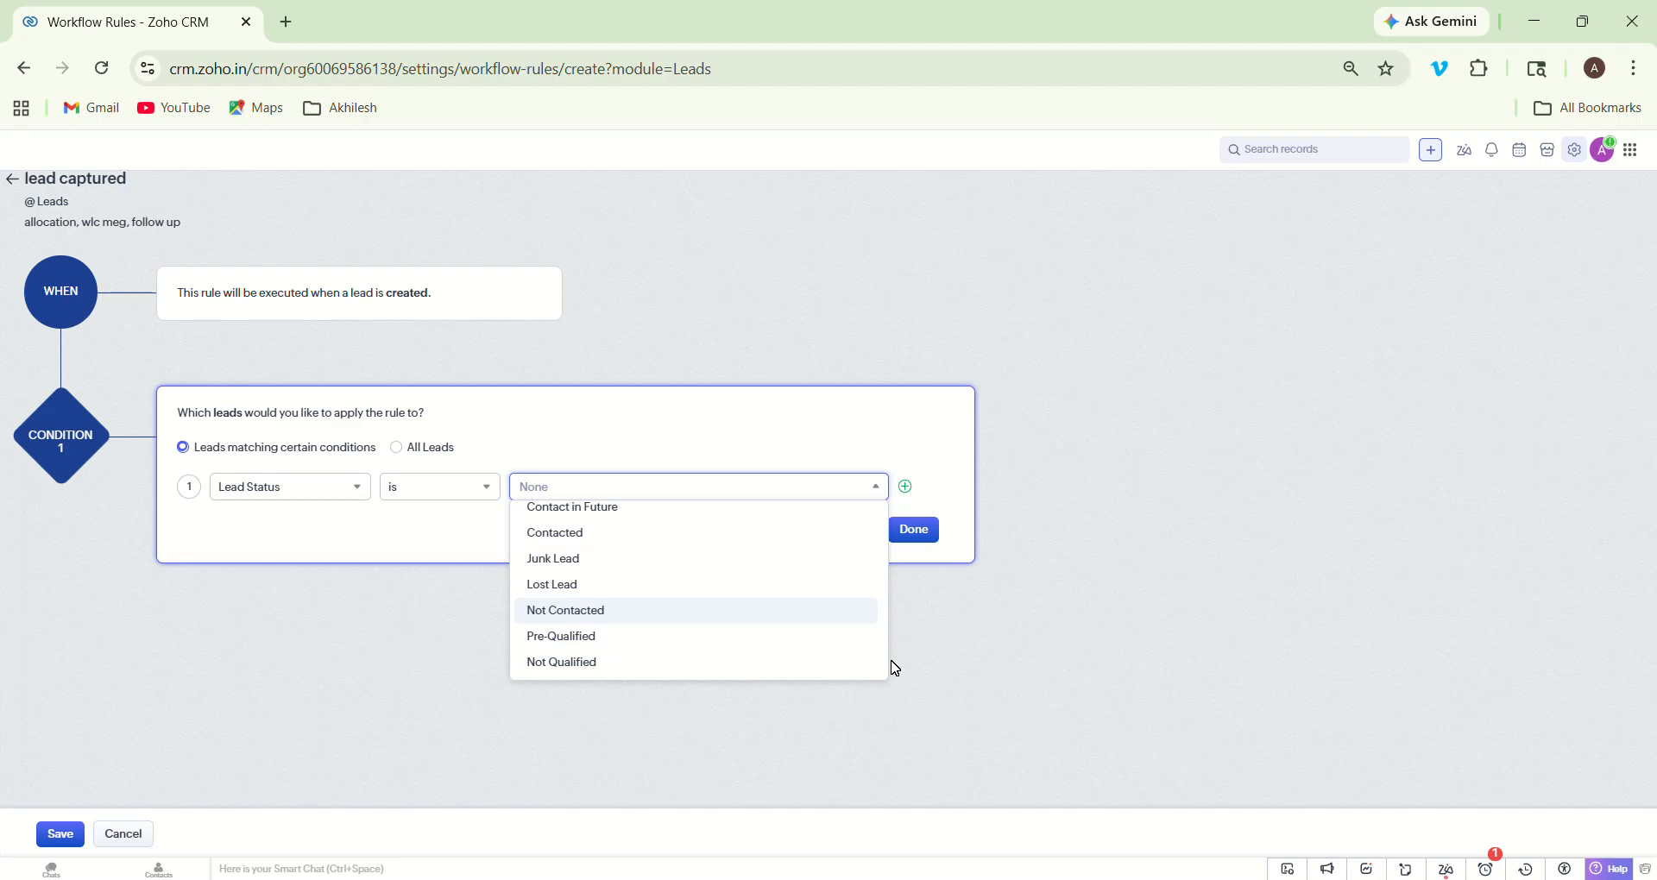
left_click_drag(894, 665, 897, 630)
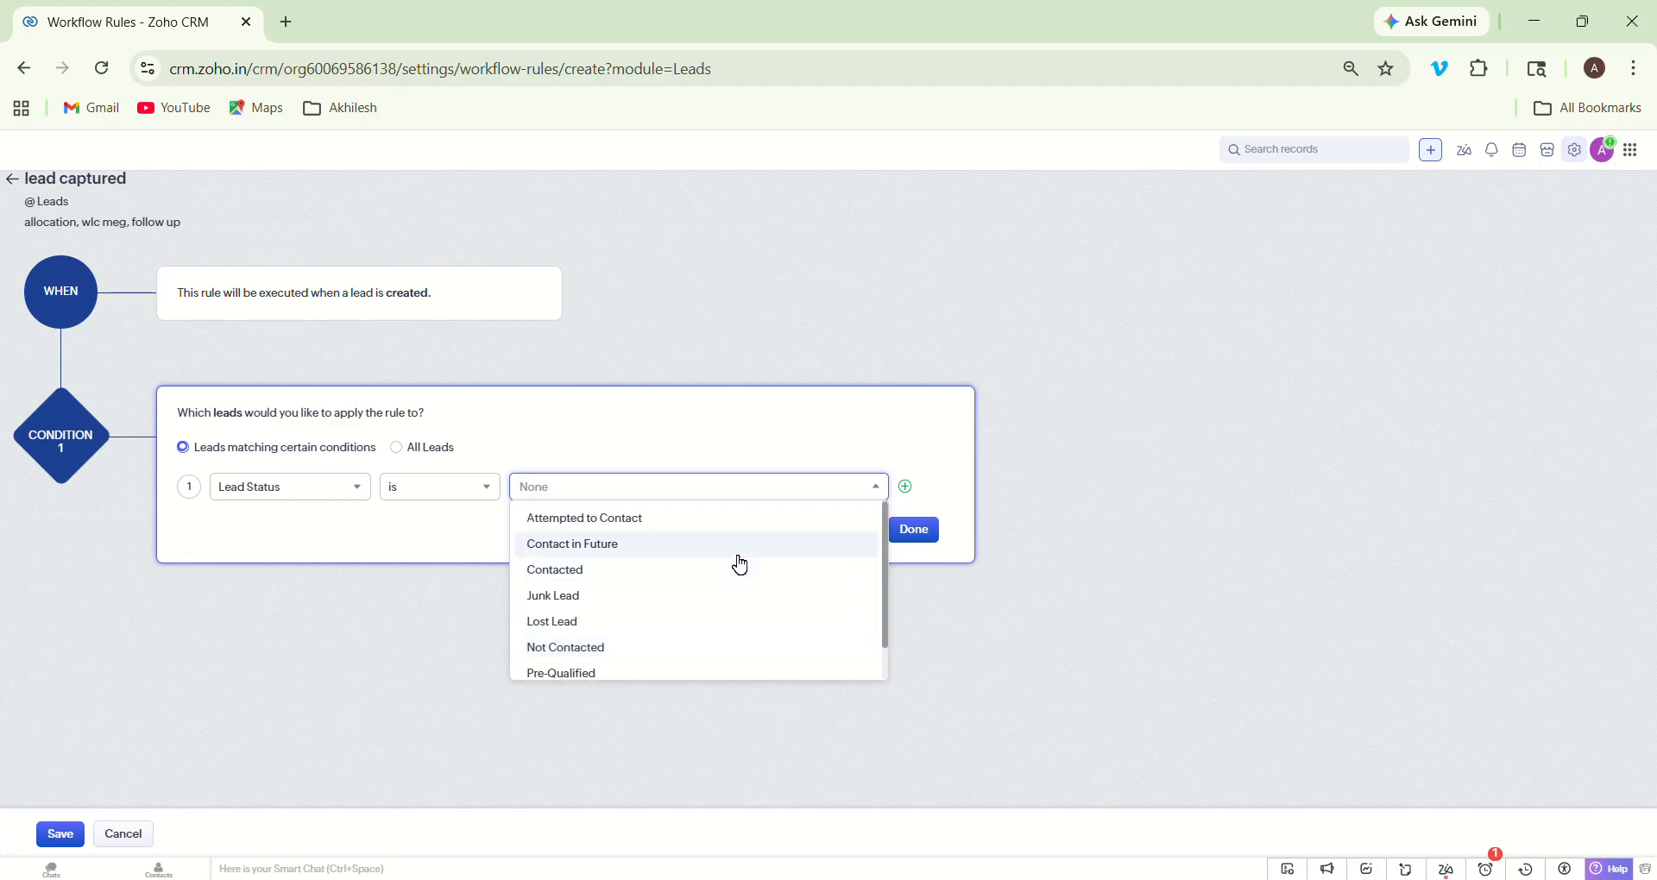
left_click(695, 522)
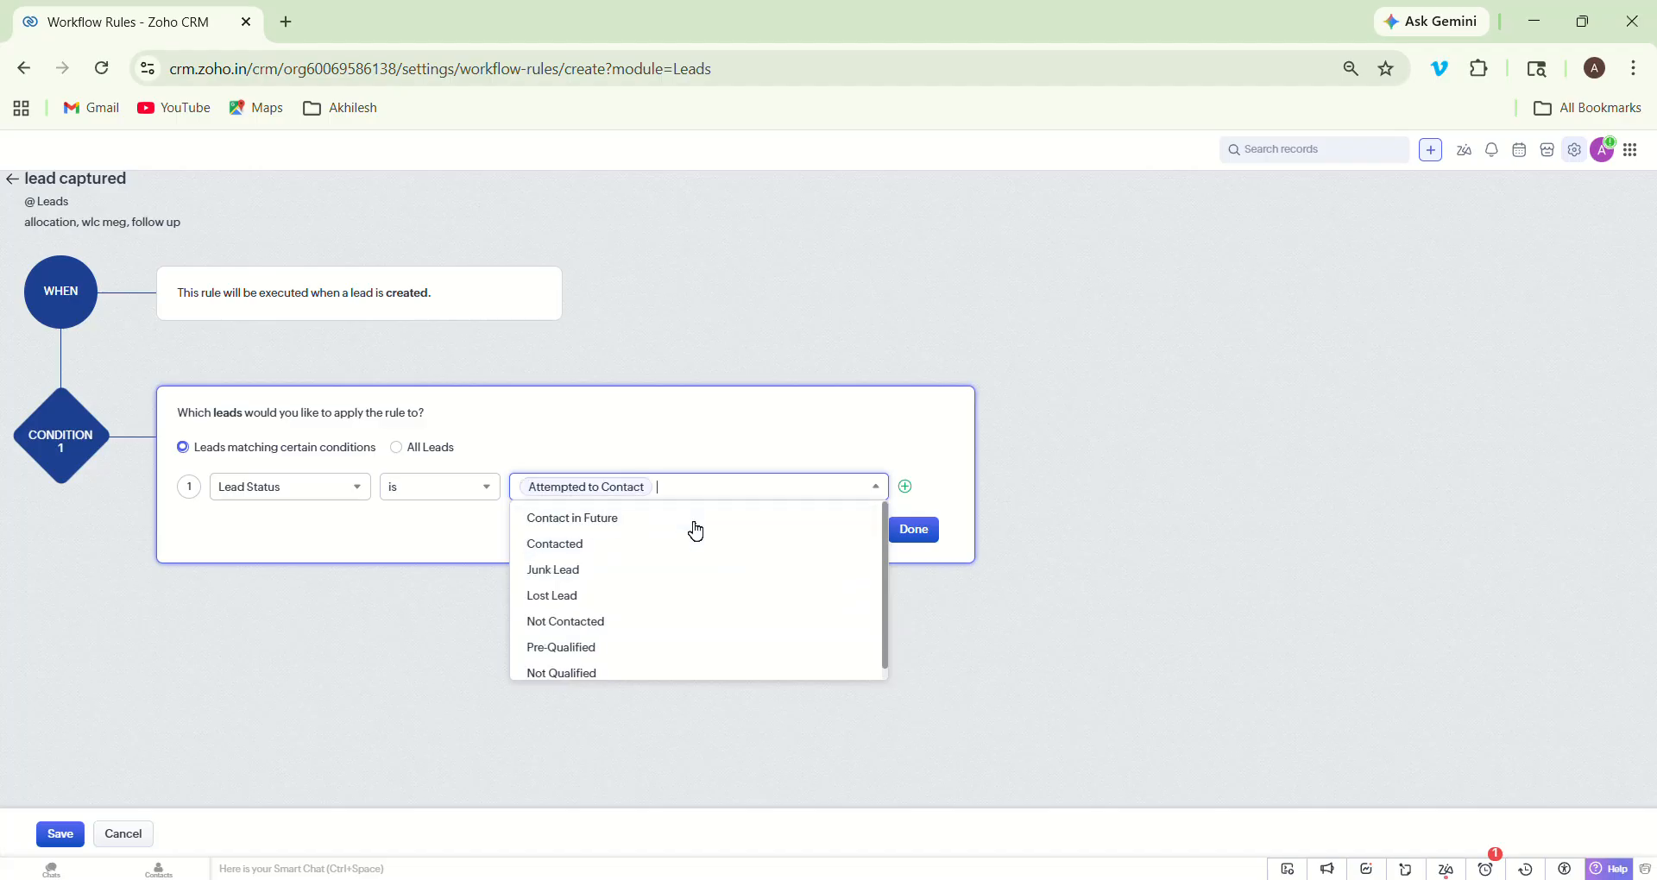
left_click(830, 412)
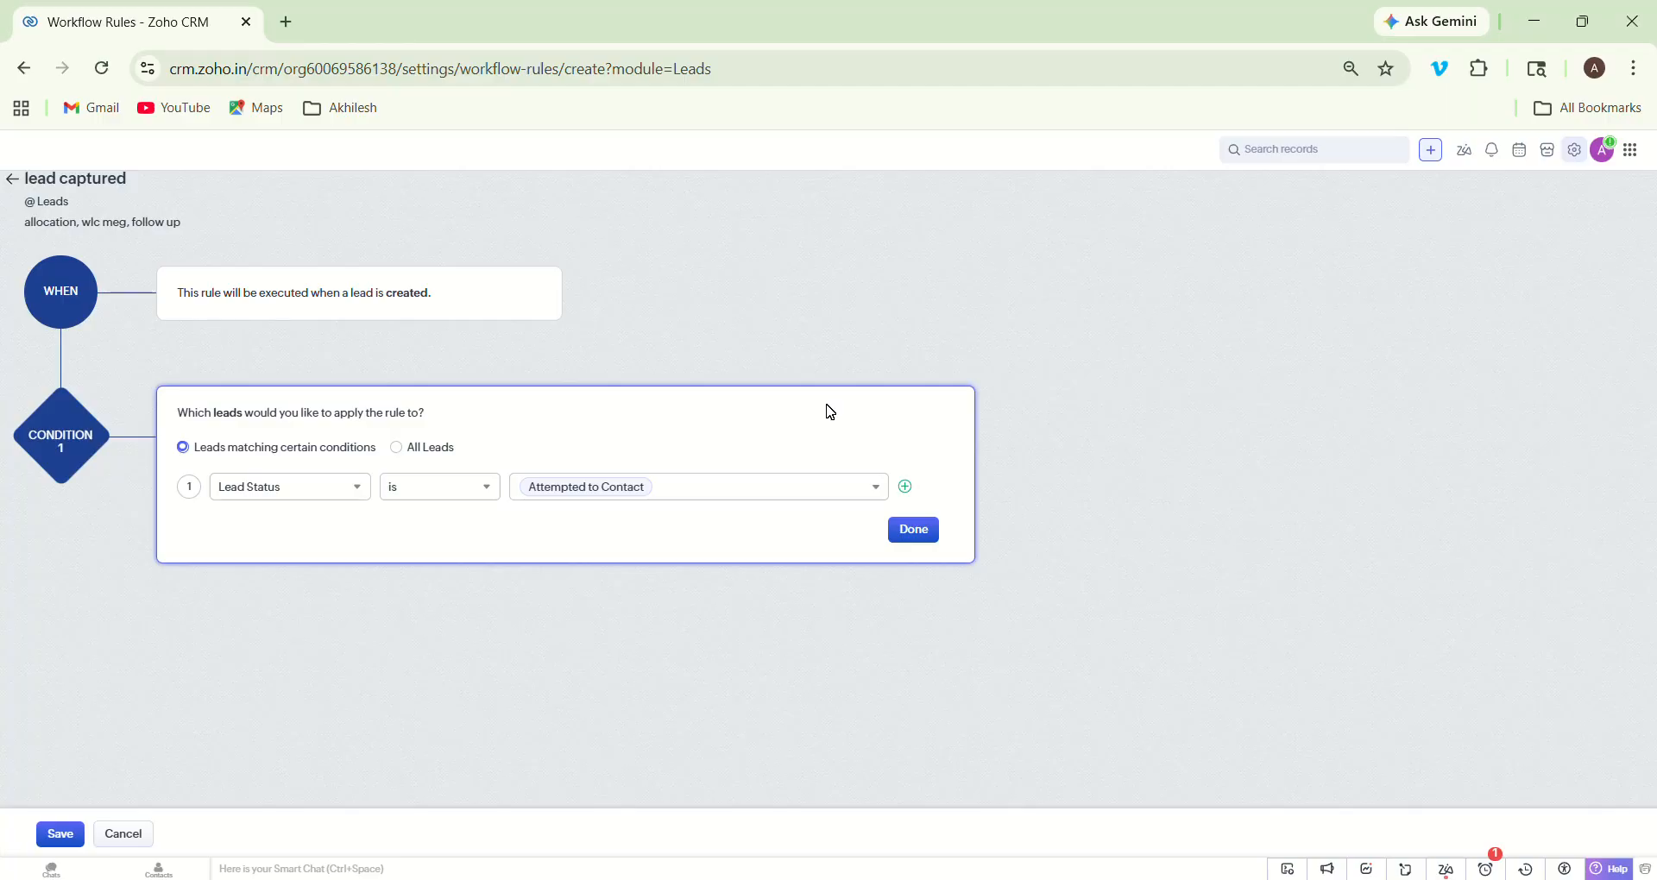
left_click(918, 528)
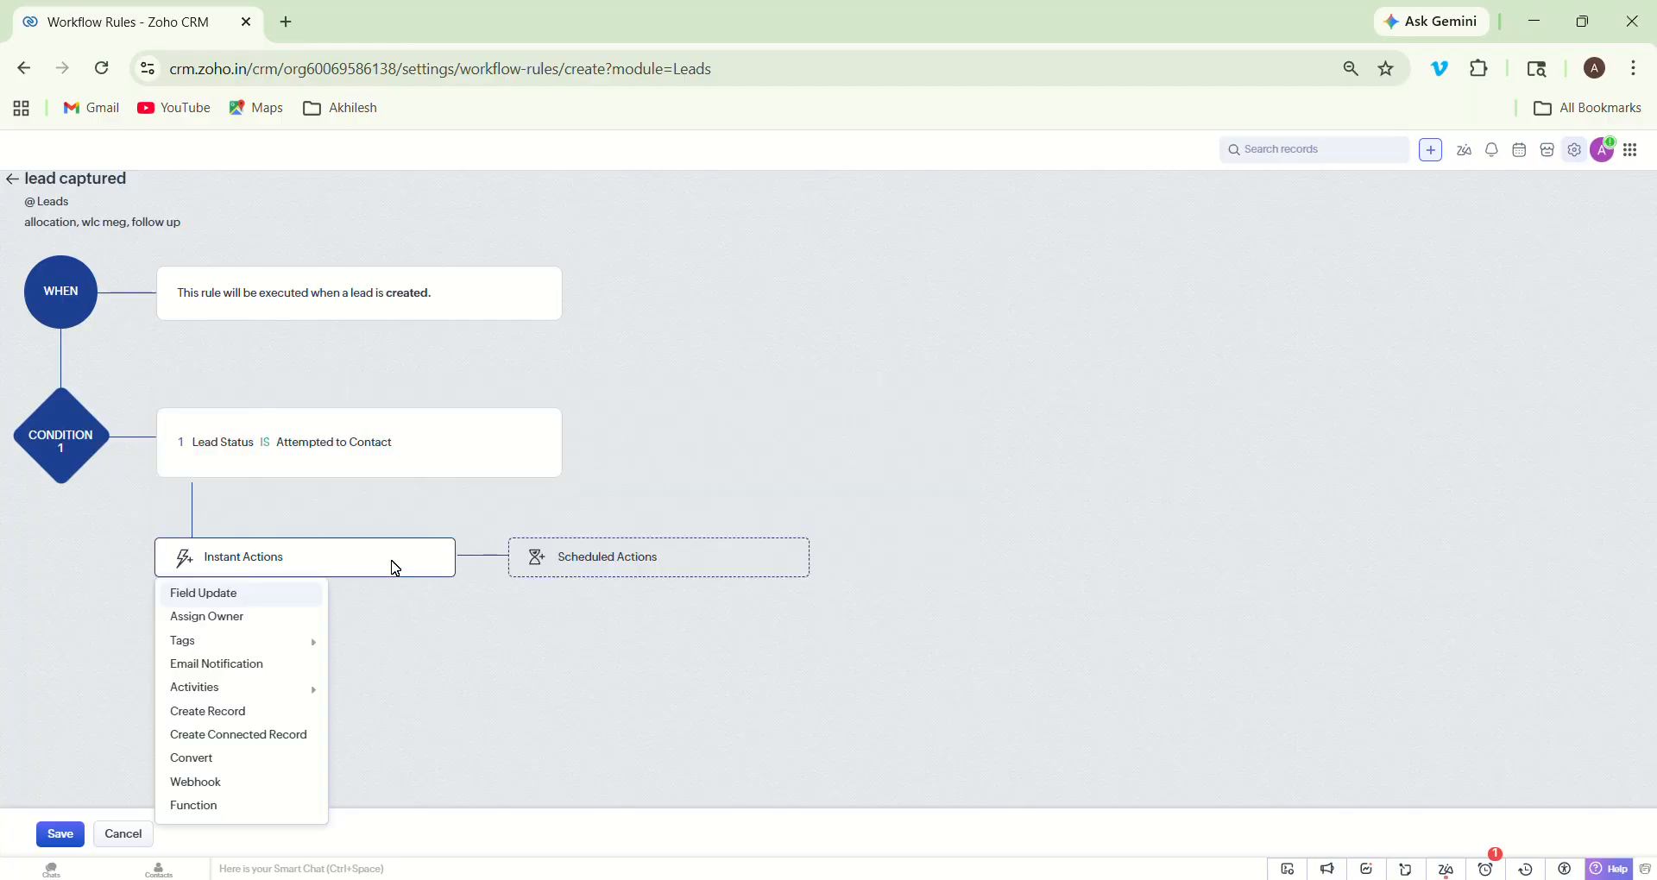
Step: Add an Assign Owner instant action that assigns leads to the FunnelWallah user and sends the new owner an email notification
left_click(247, 623)
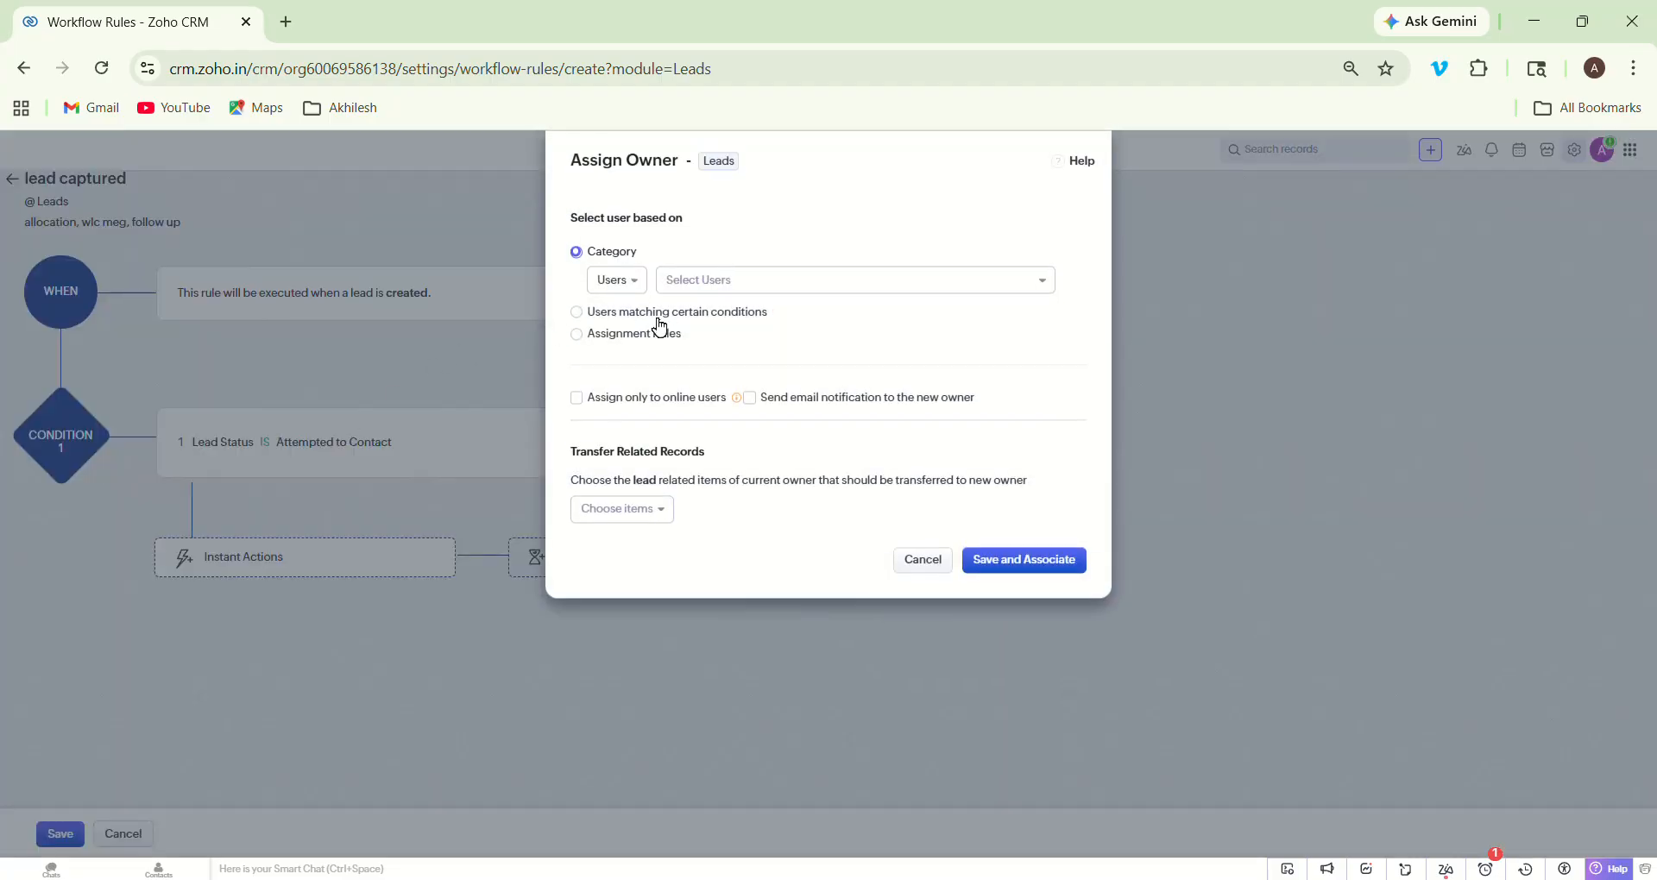
left_click(713, 290)
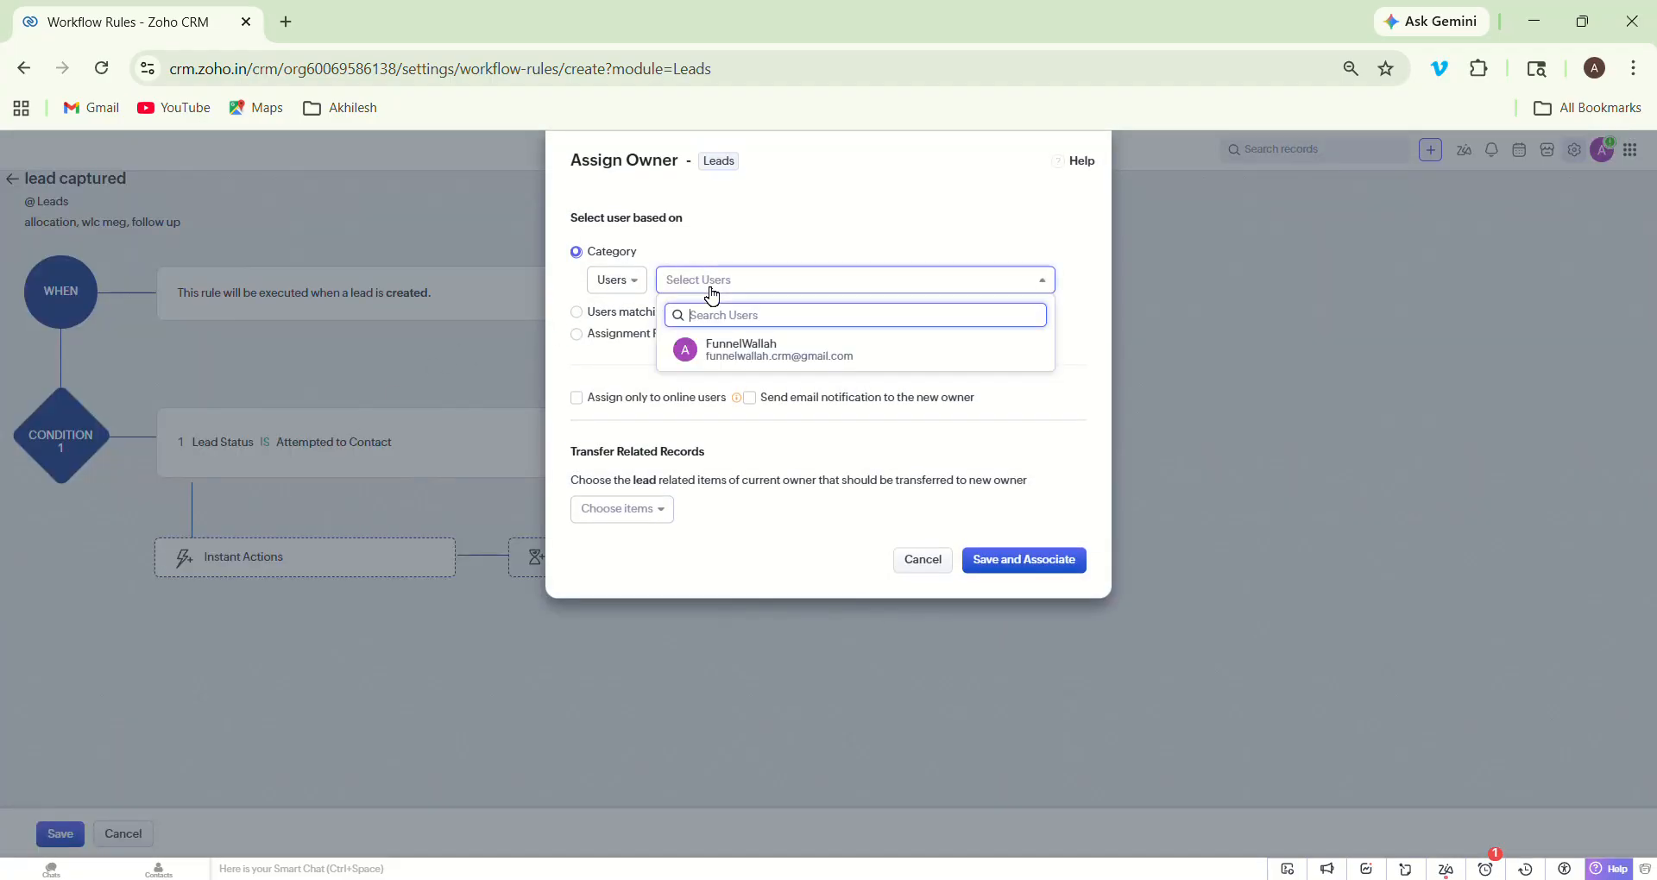
left_click(749, 352)
left_click(638, 377)
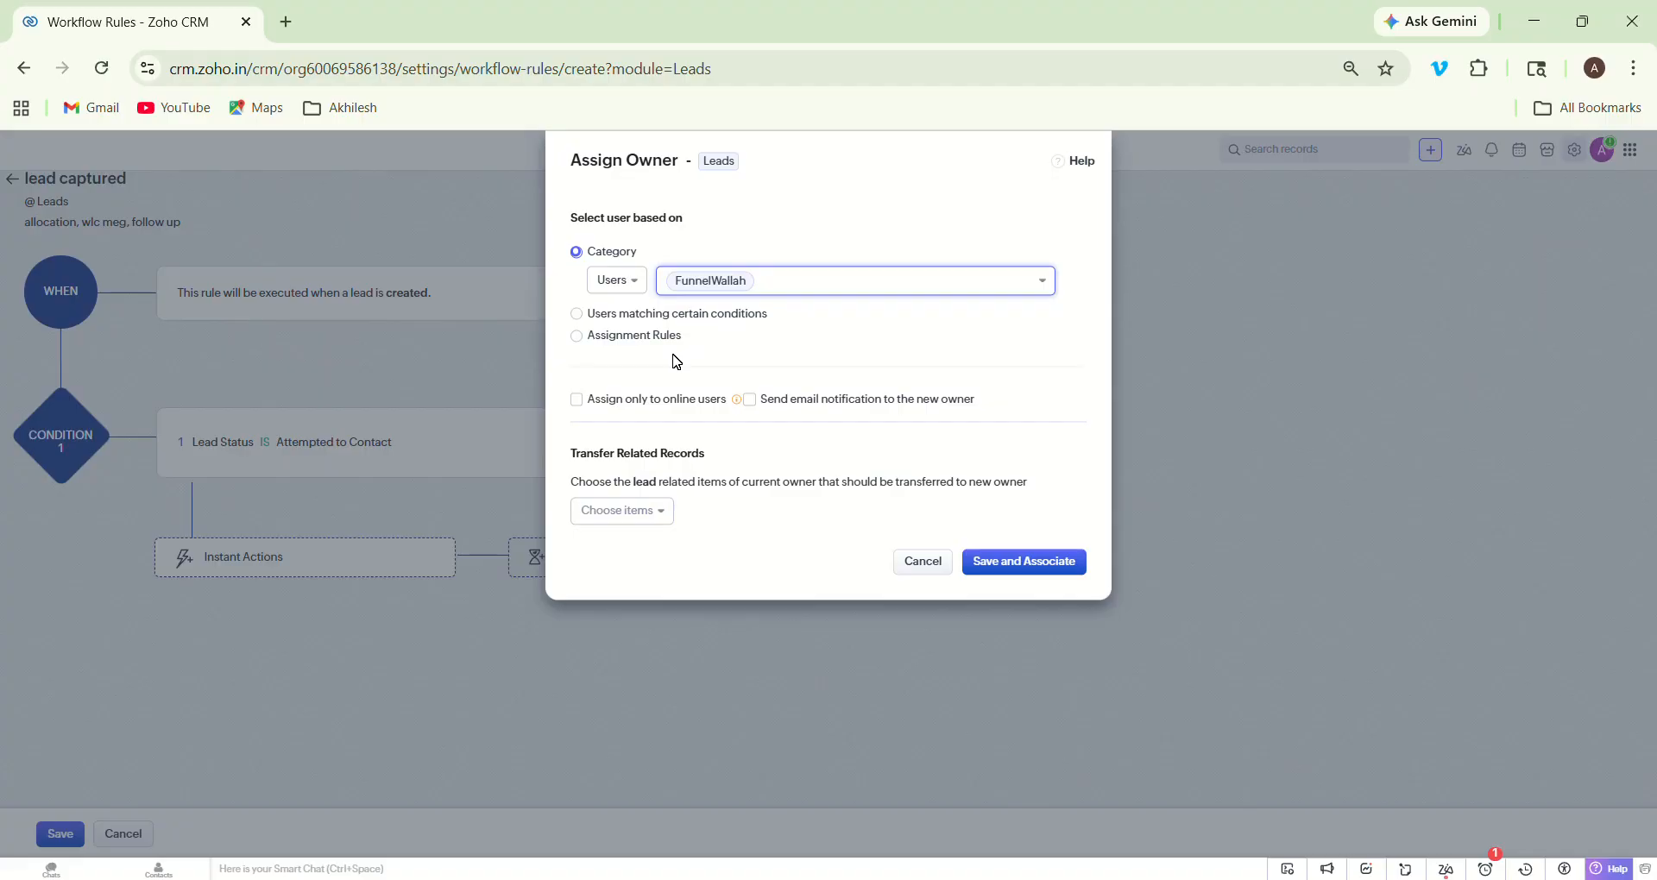
left_click(751, 402)
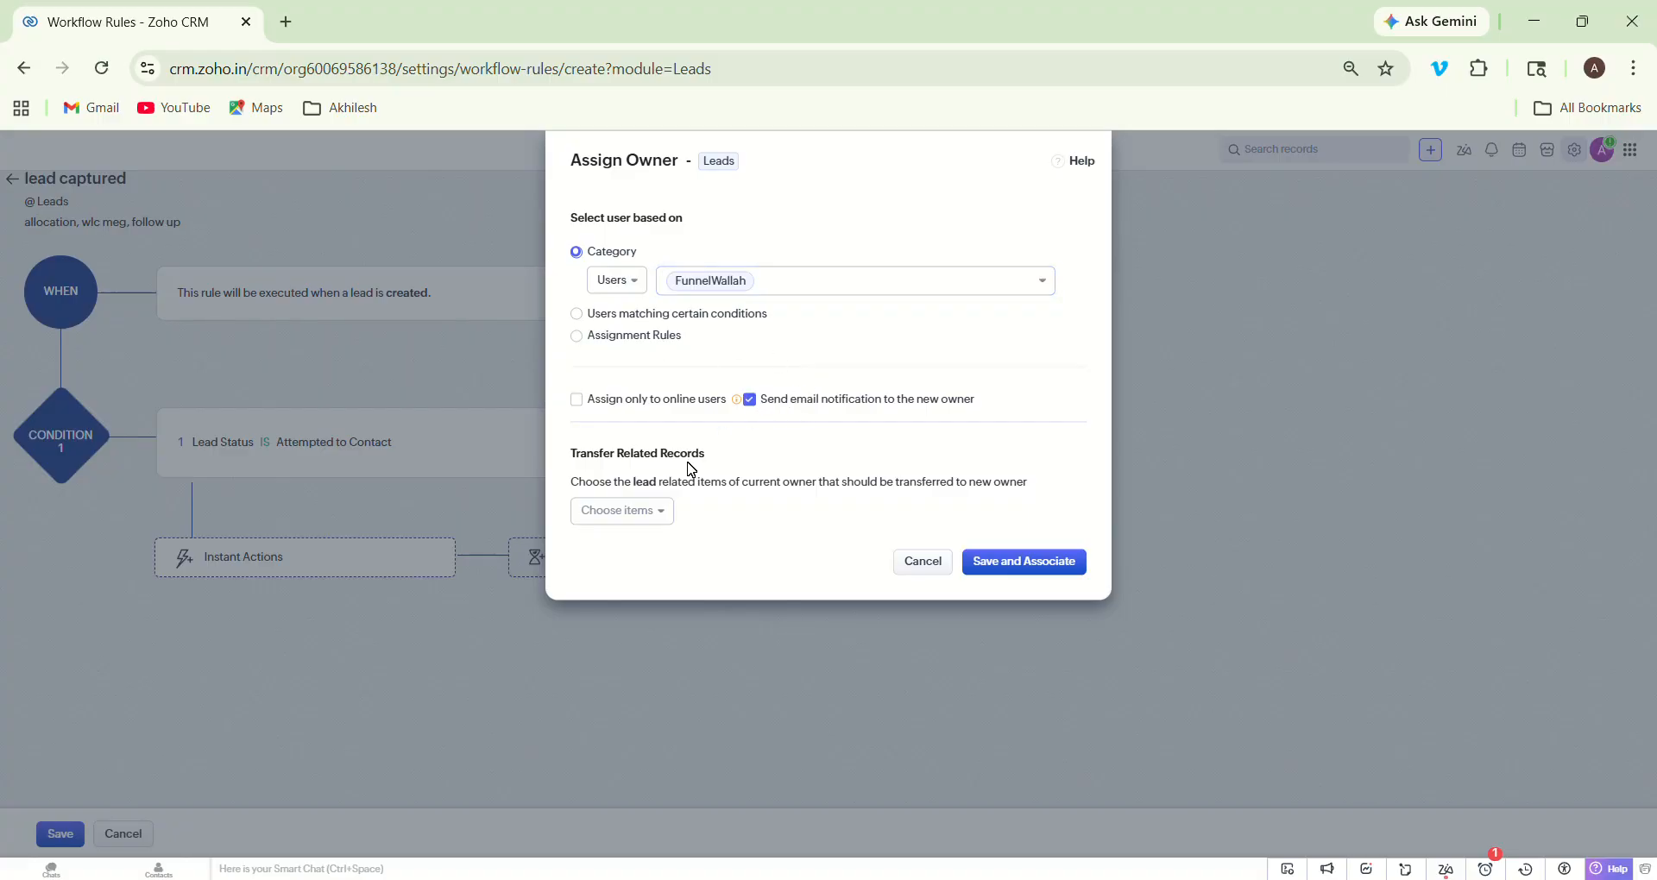
left_click(654, 515)
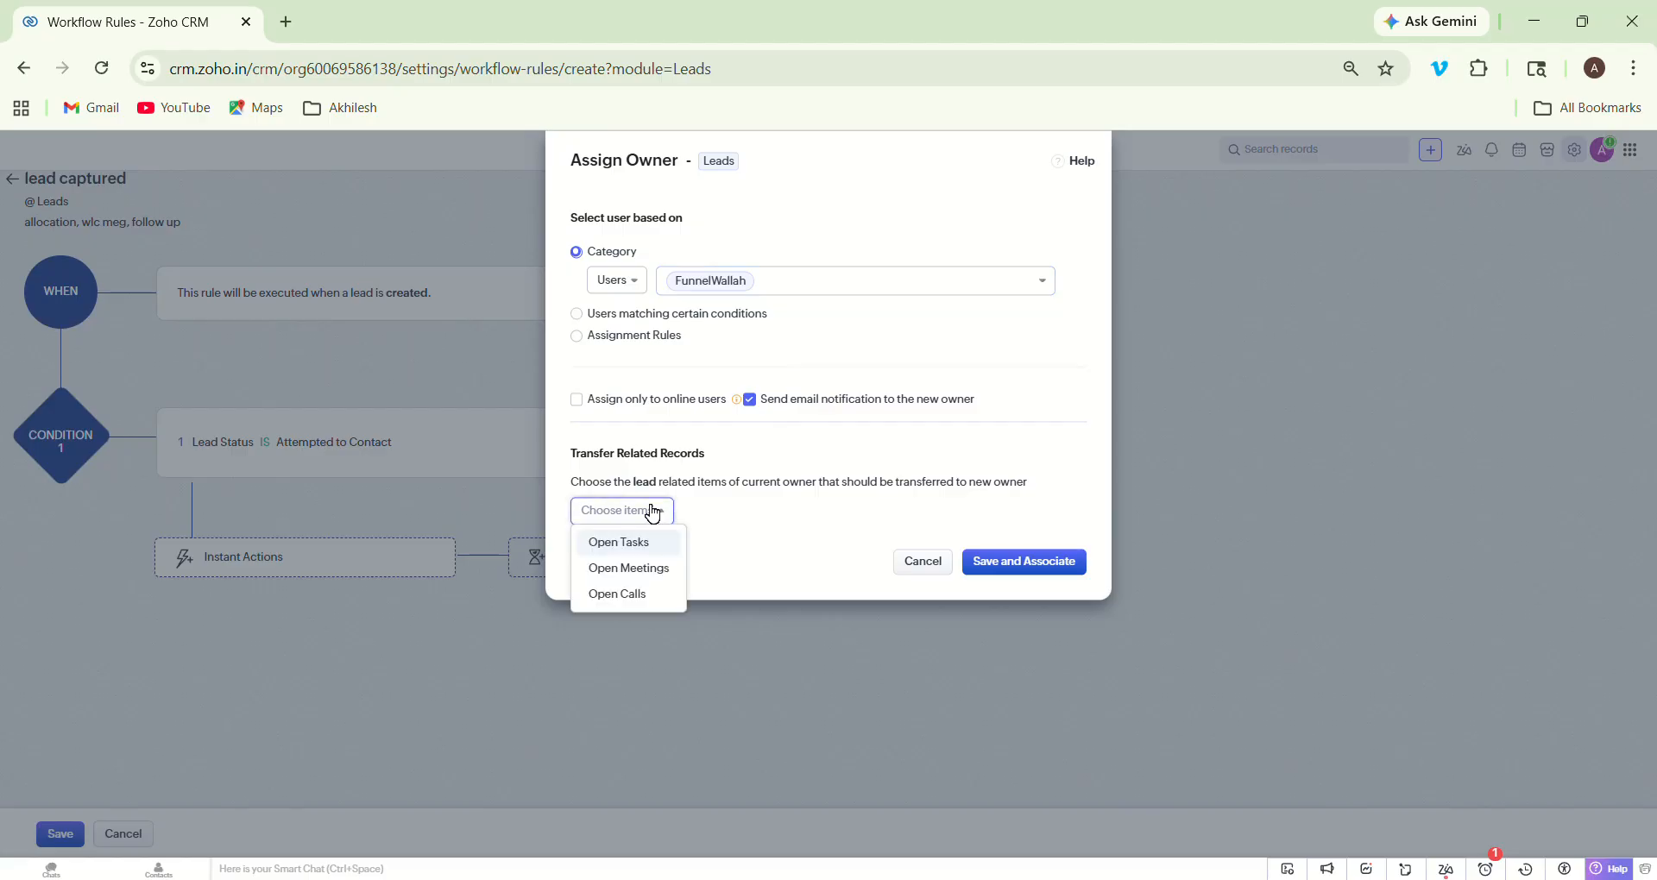
left_click(1026, 563)
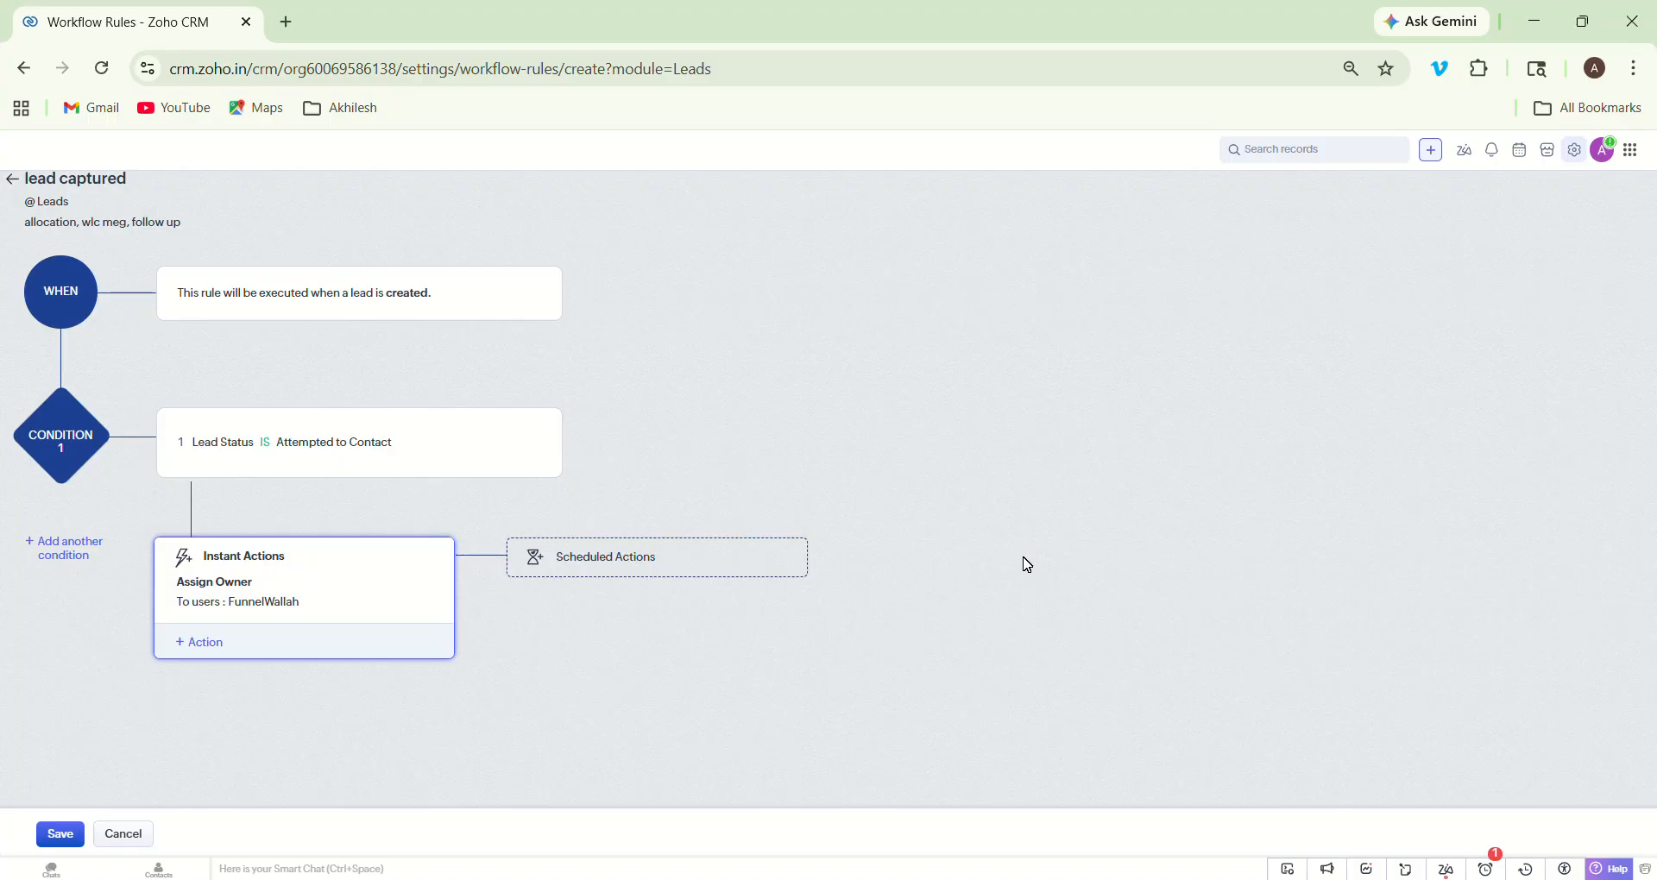
Step: Schedule actions to execute 2 minutes after the rule trigger time
left_click(727, 566)
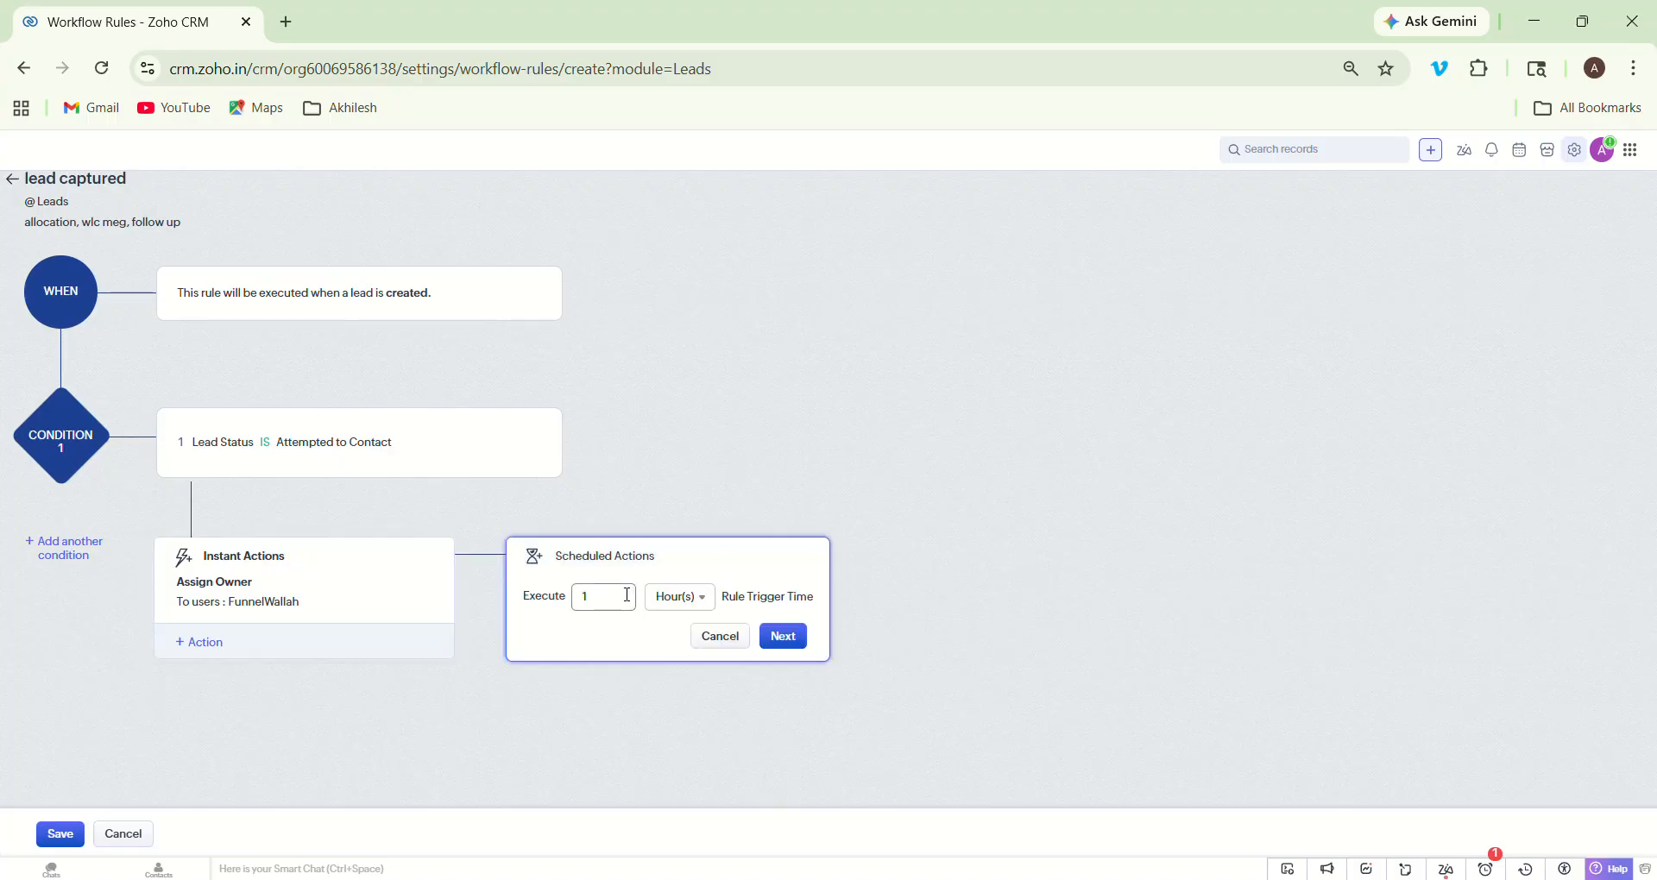
type("2")
left_click(681, 597)
left_click(702, 628)
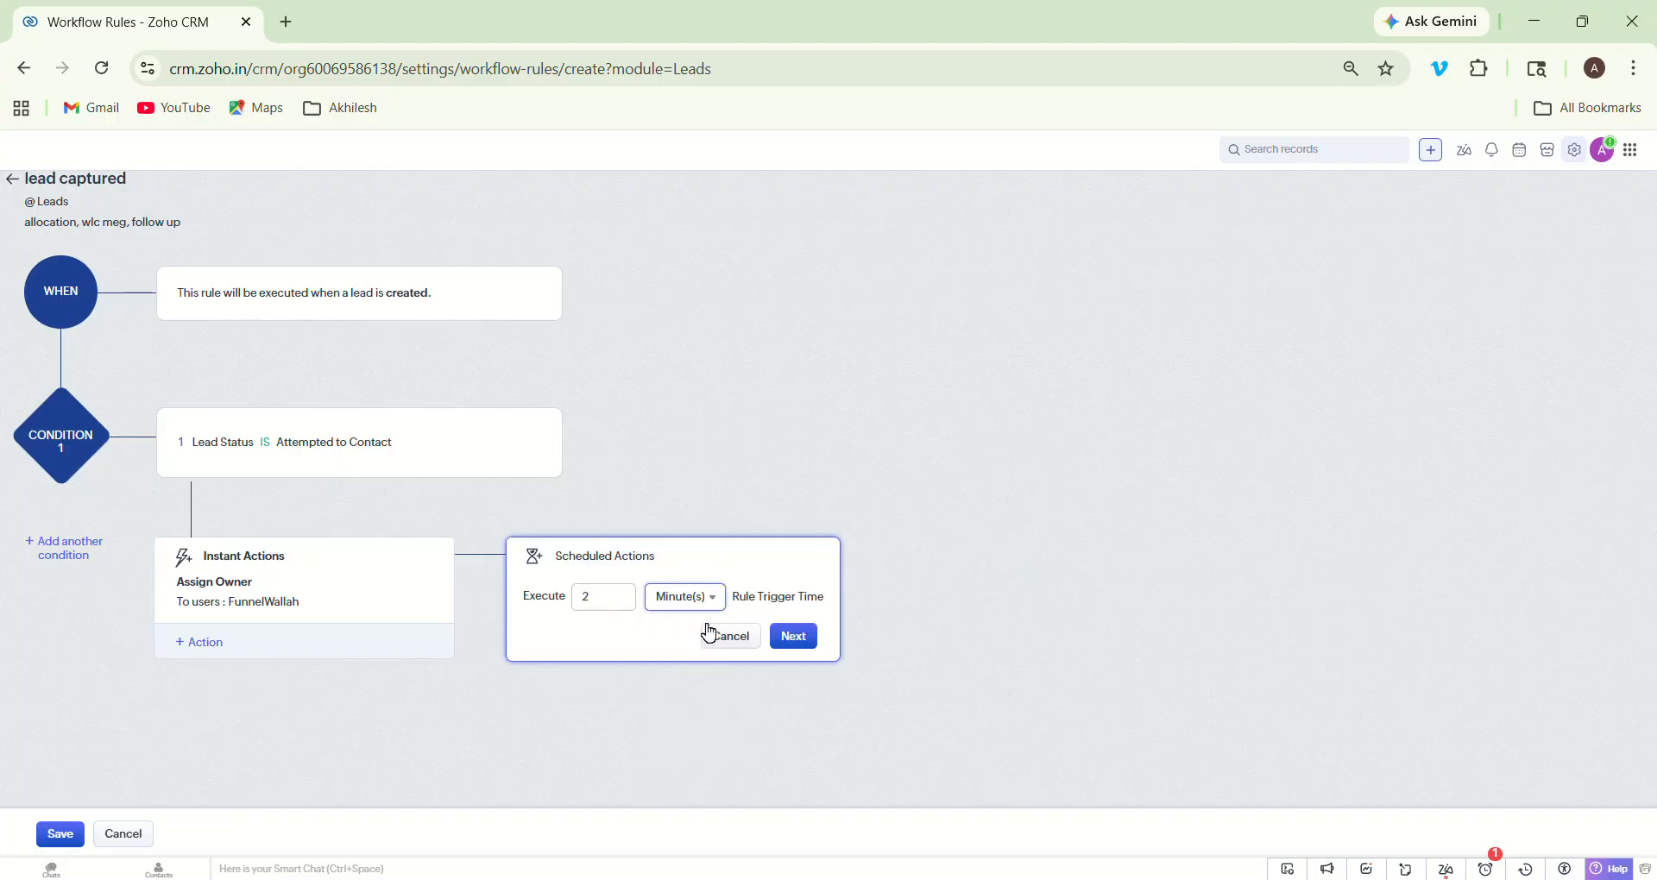
left_click(809, 640)
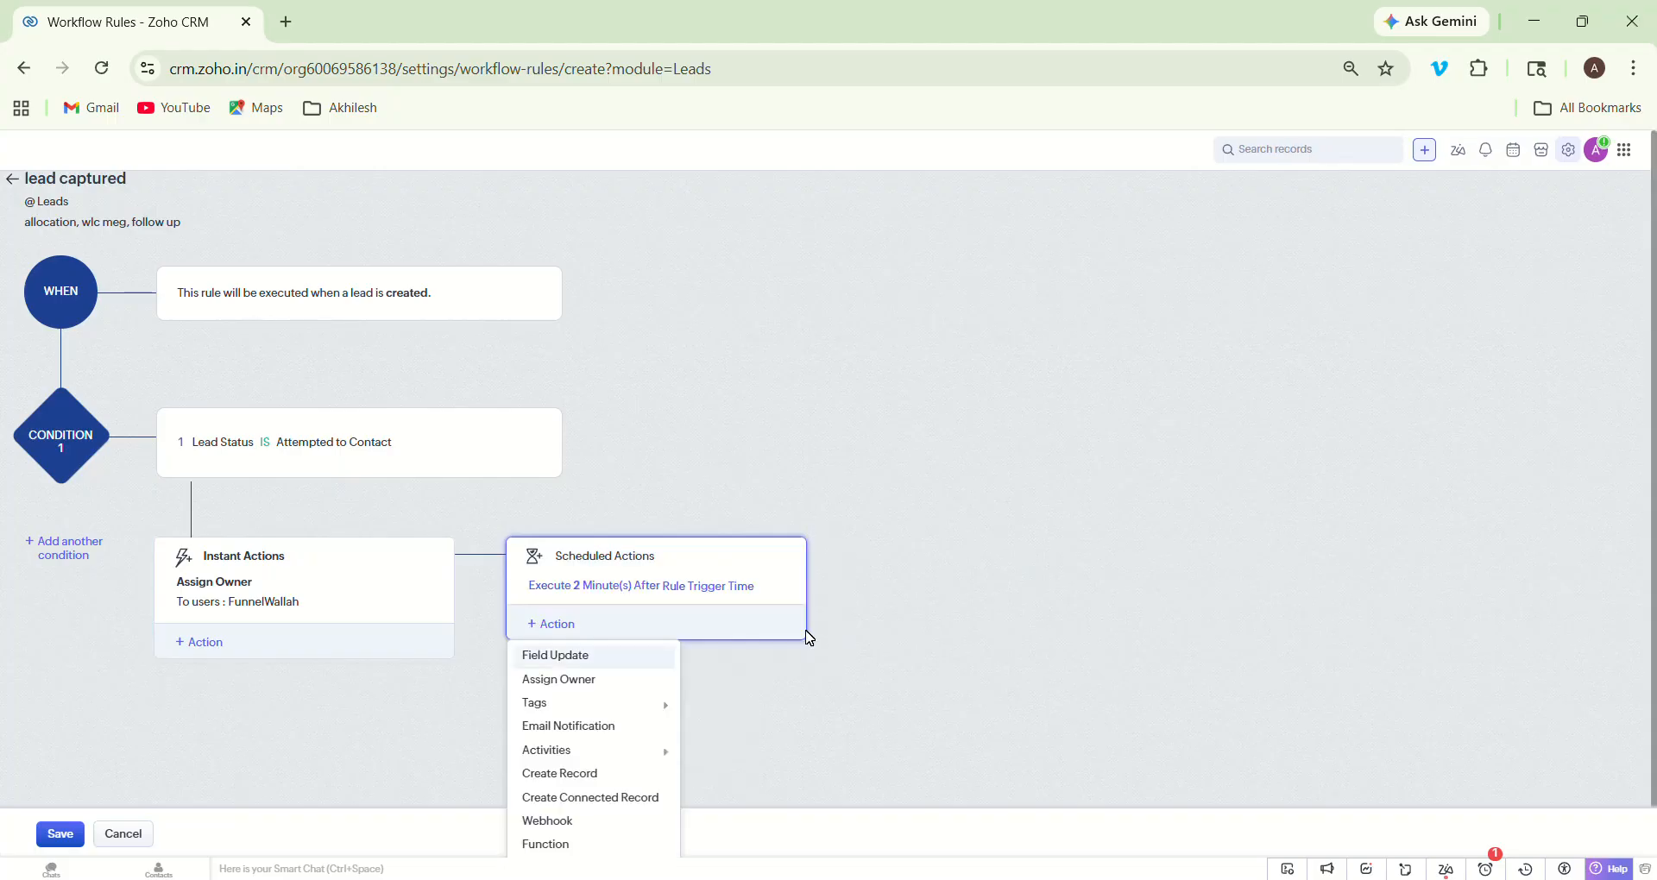
Step: Add an Email Notification to the scheduled action and create its new email template from the One column layout, skipping the editor tour
left_click(618, 733)
left_click(761, 349)
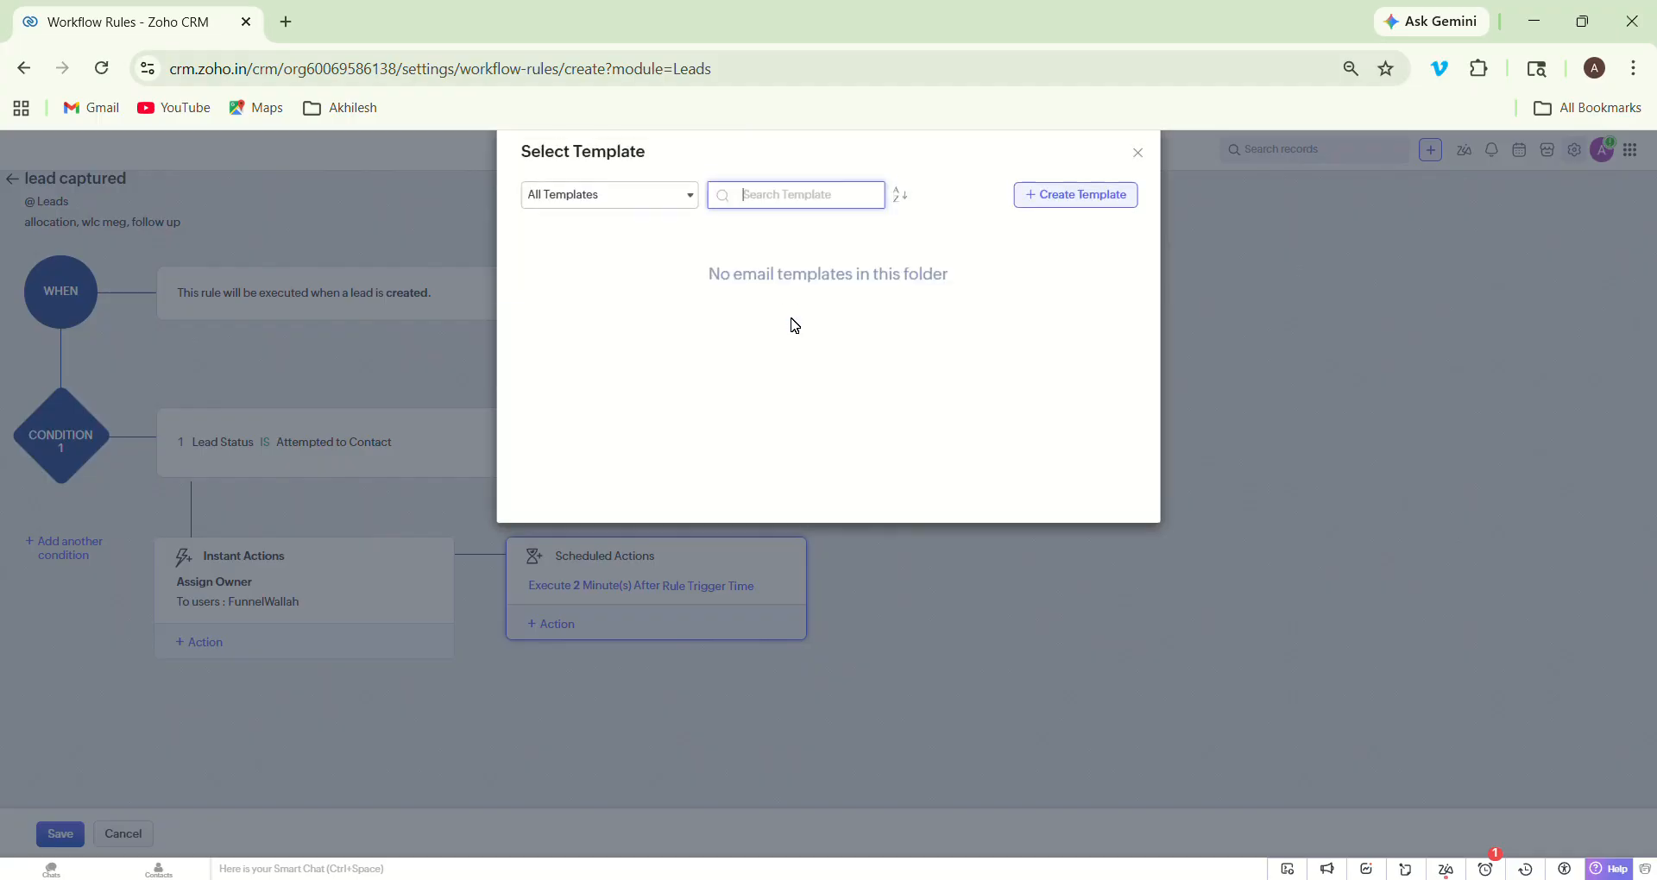
left_click(1039, 202)
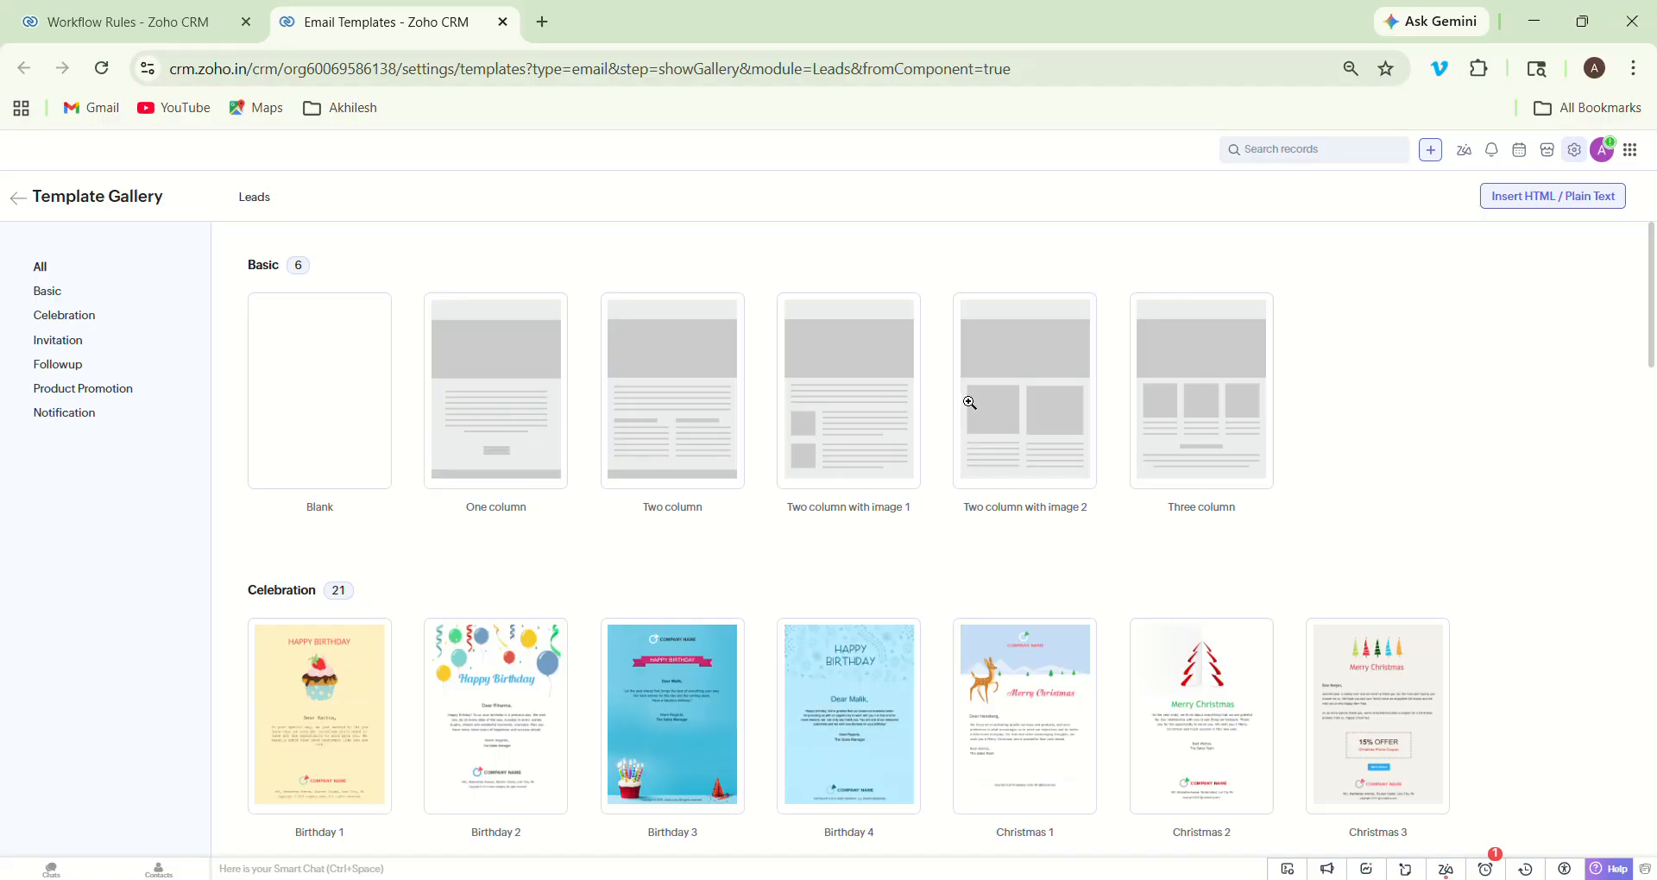
left_click(520, 419)
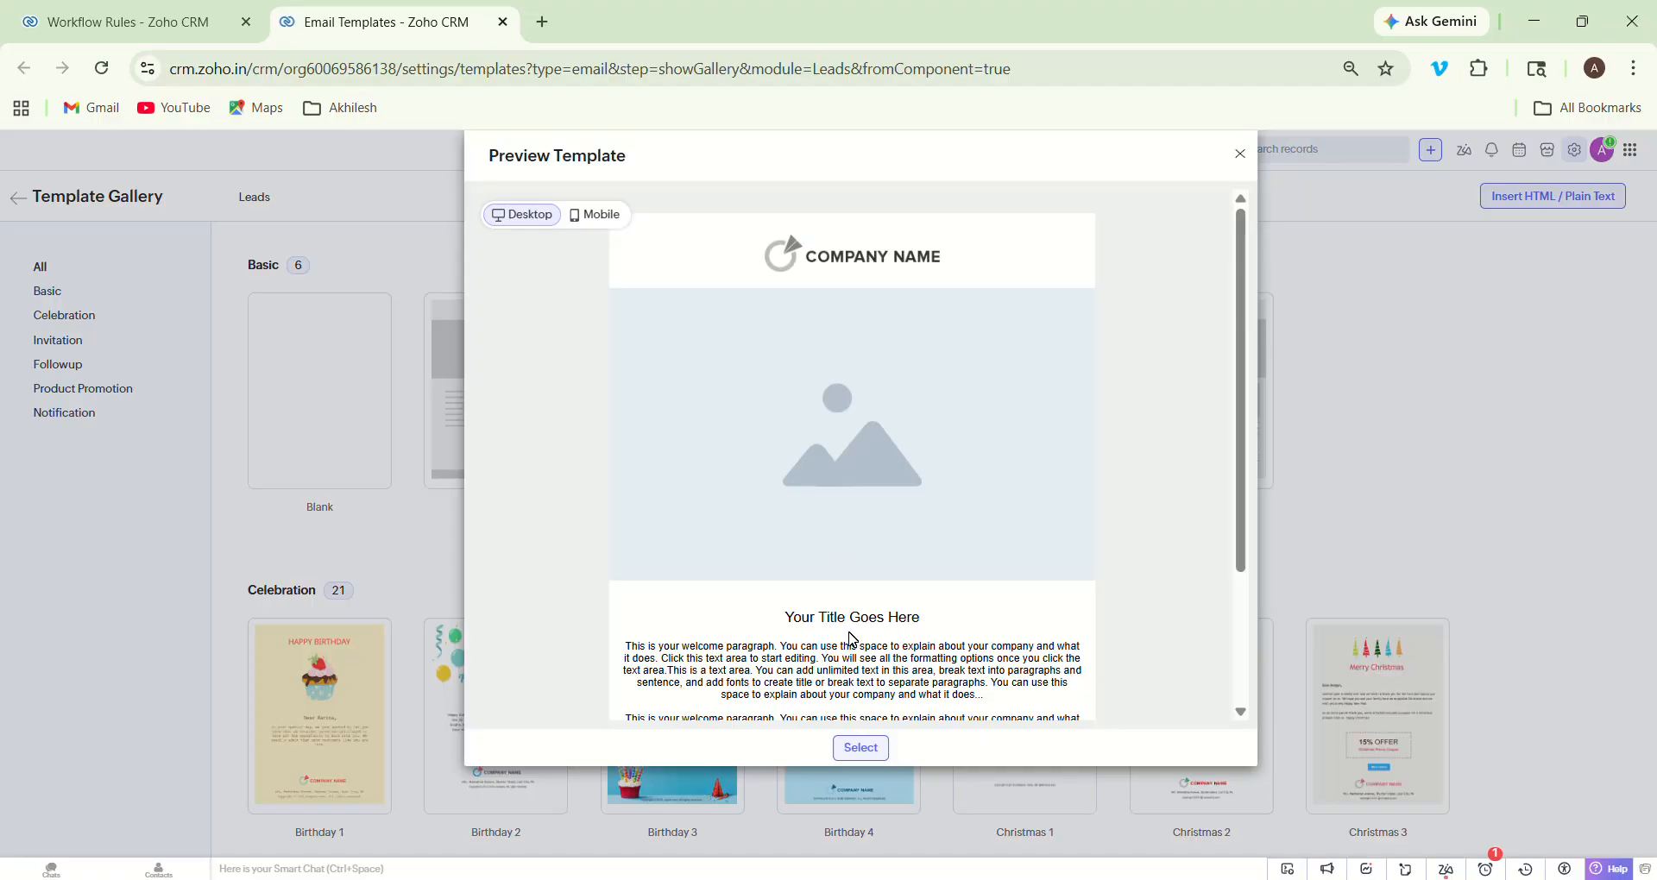
left_click(861, 747)
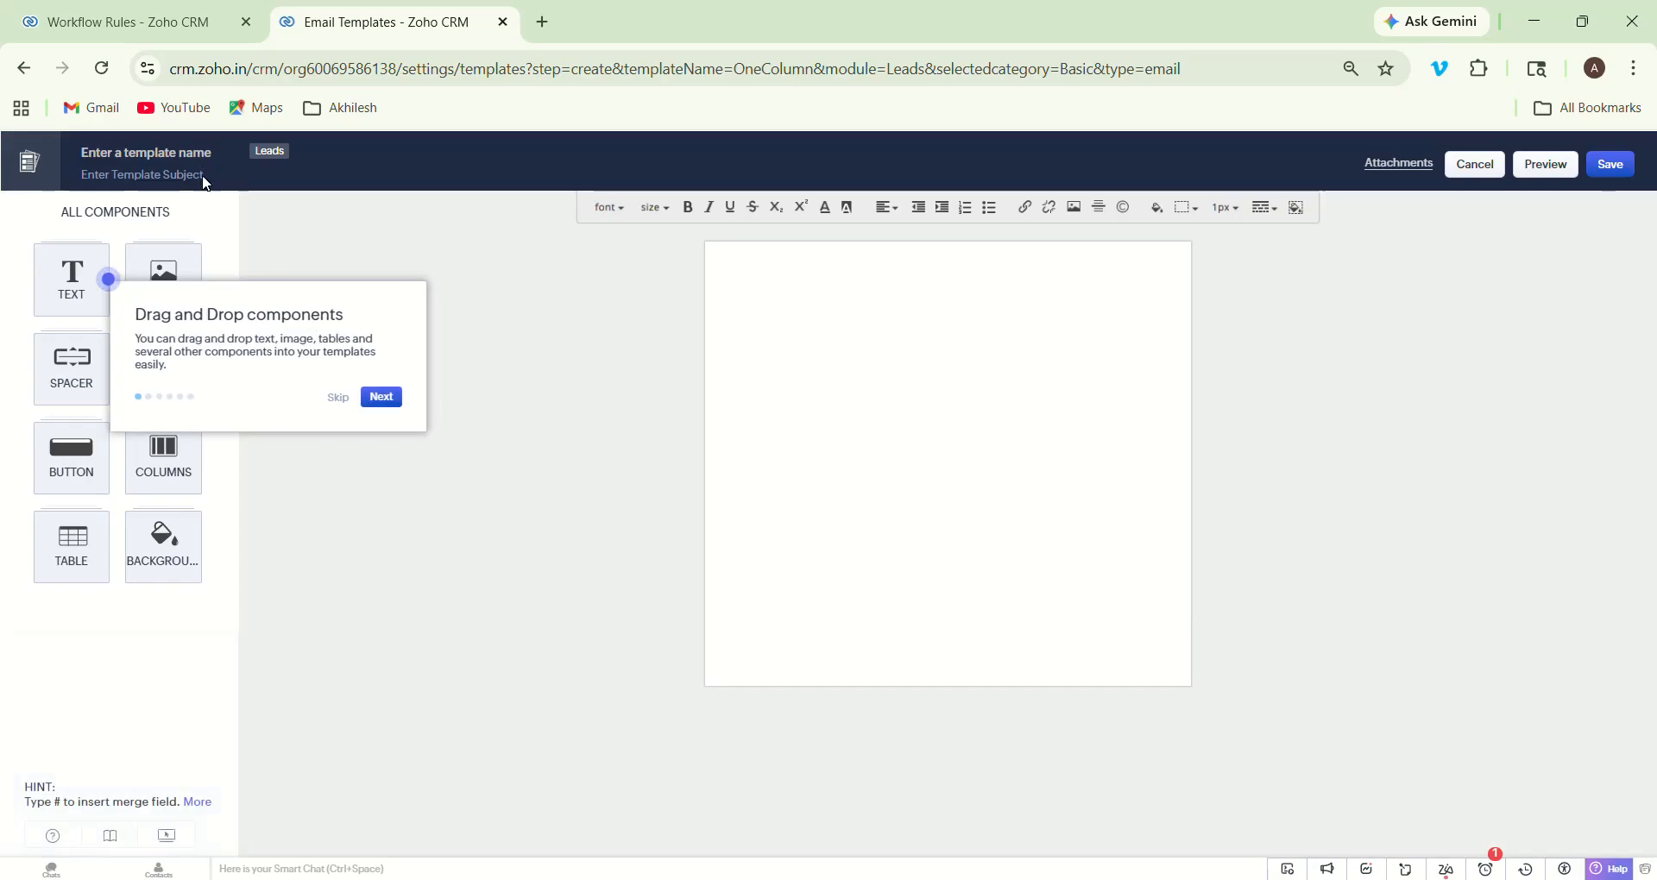
left_click(339, 399)
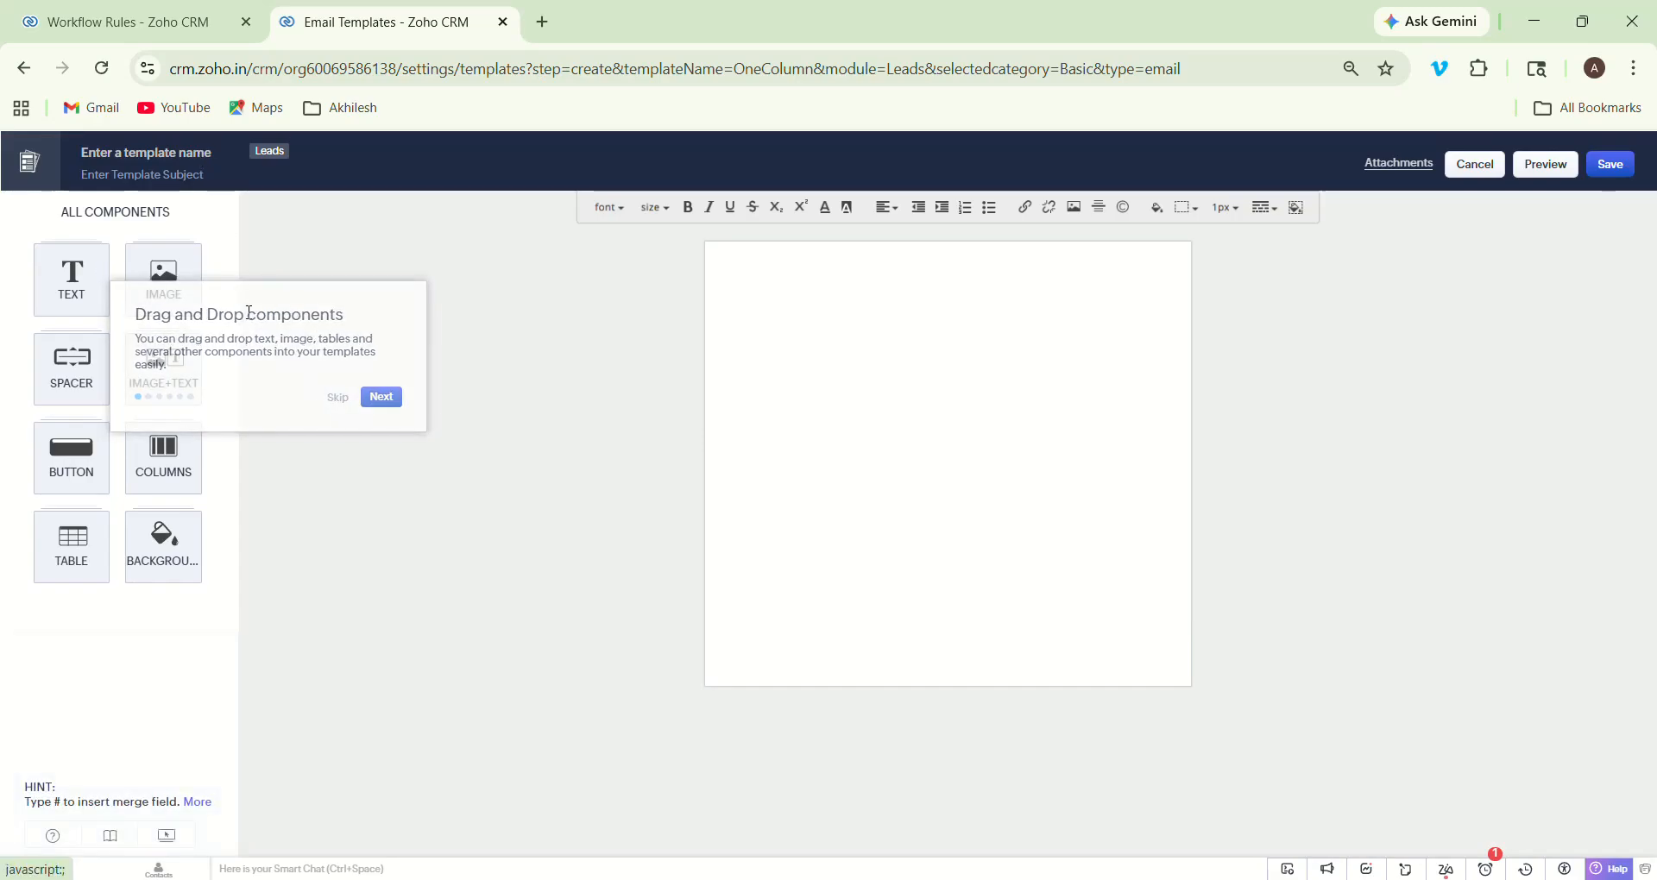
Step: Name the email template Hi and set its subject to "hello" followed by the Lead Name merge field from Leads
type("hi")
left_click(146, 171)
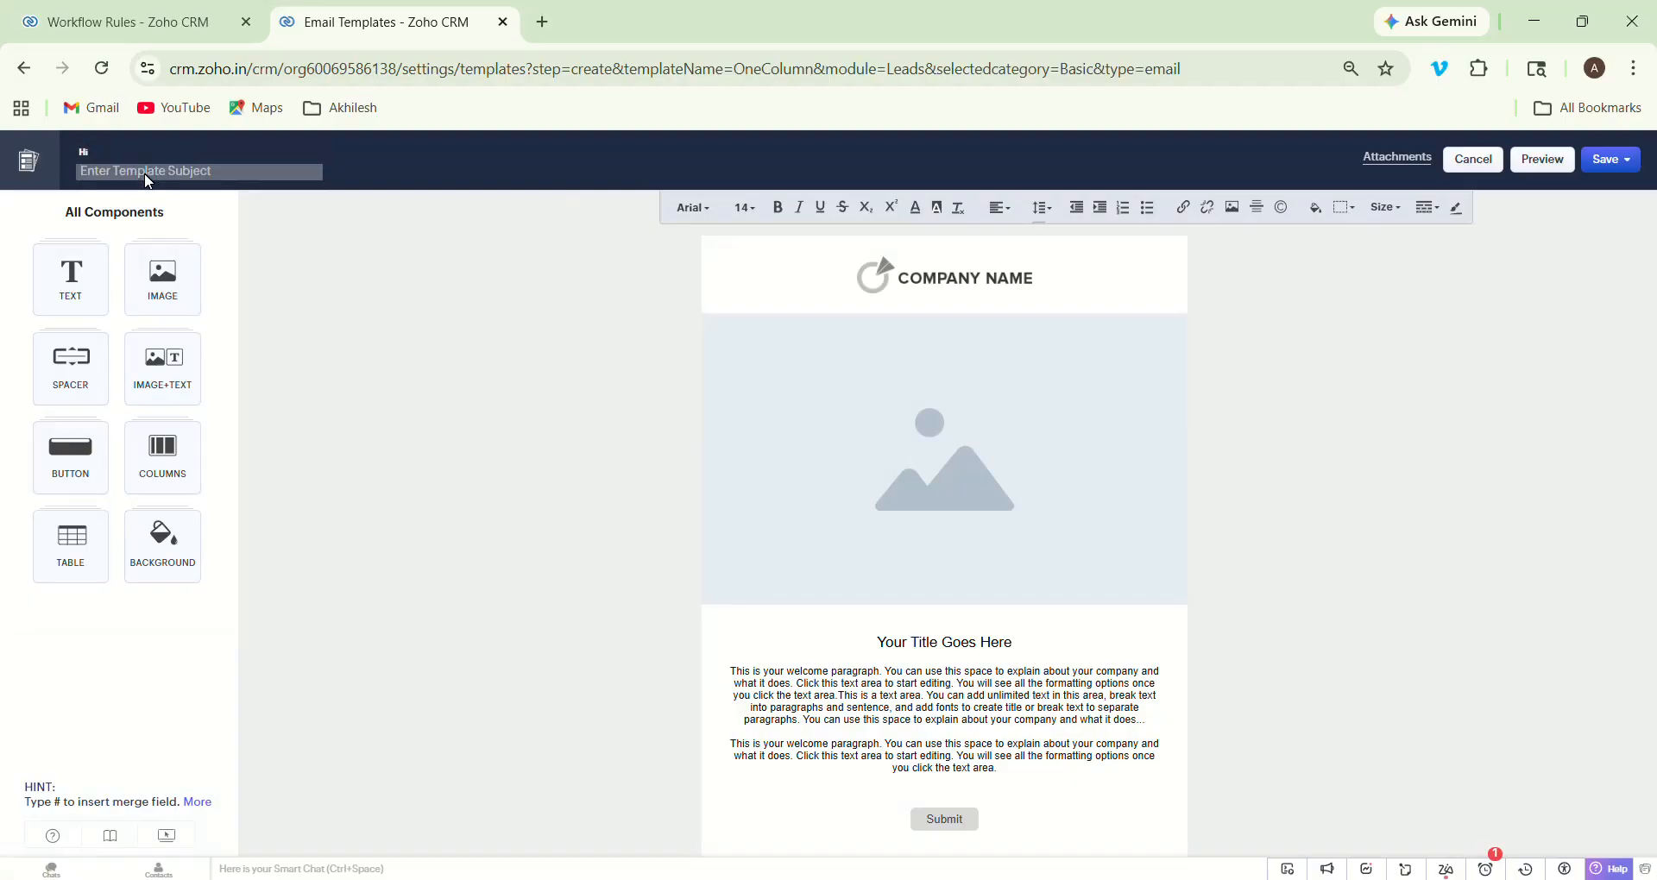
type("hello #")
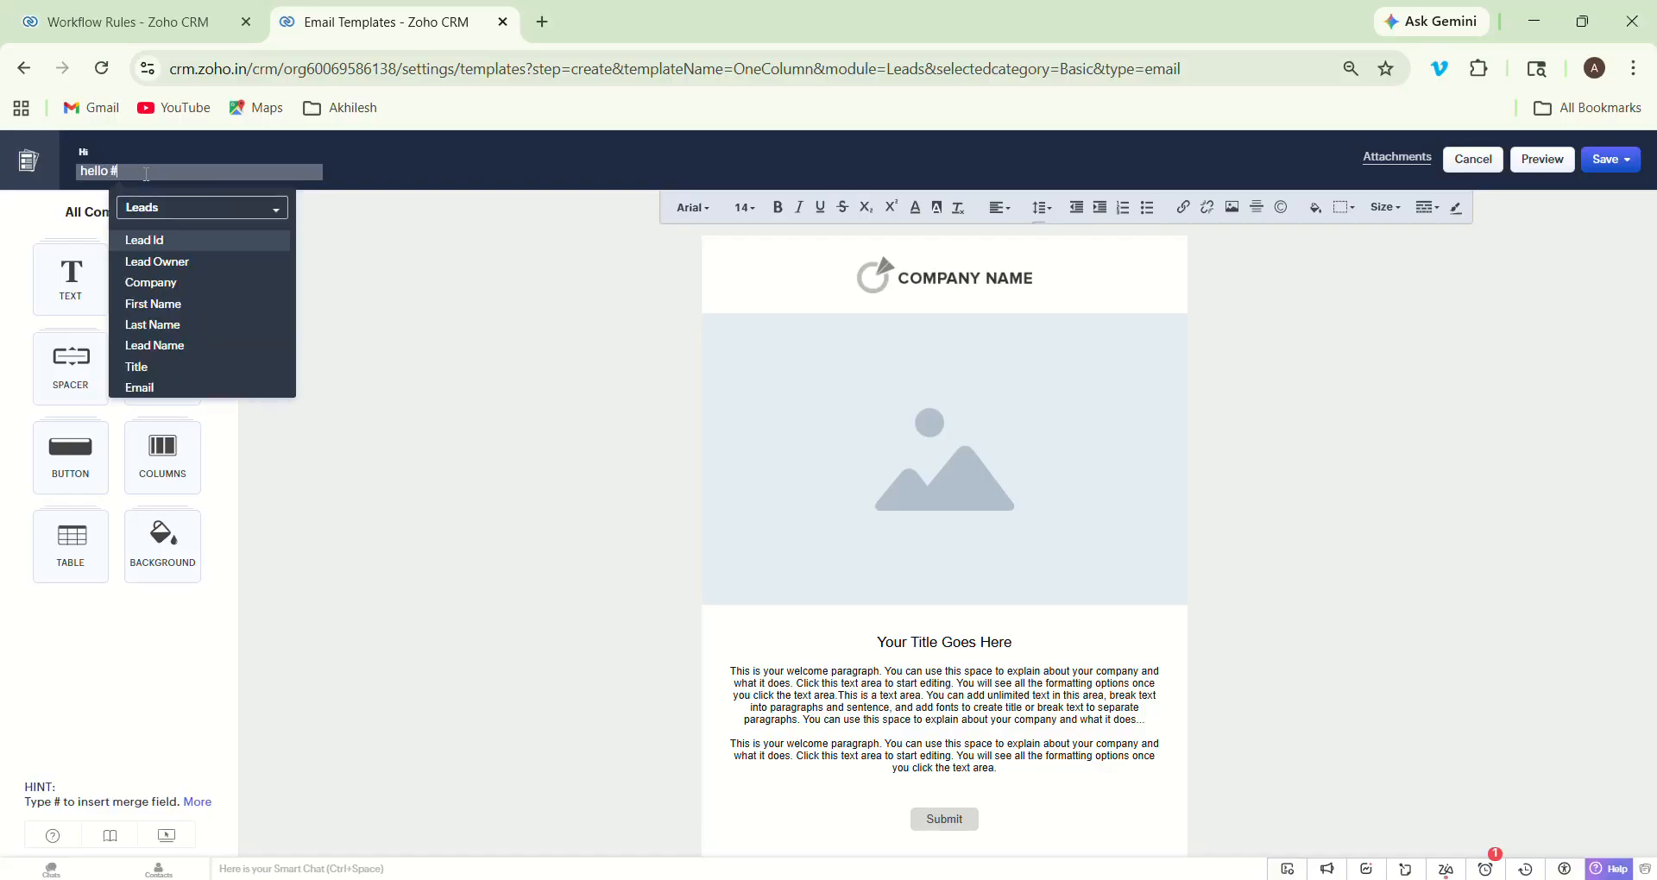
scroll(163, 285, "down", 1)
left_click(164, 306)
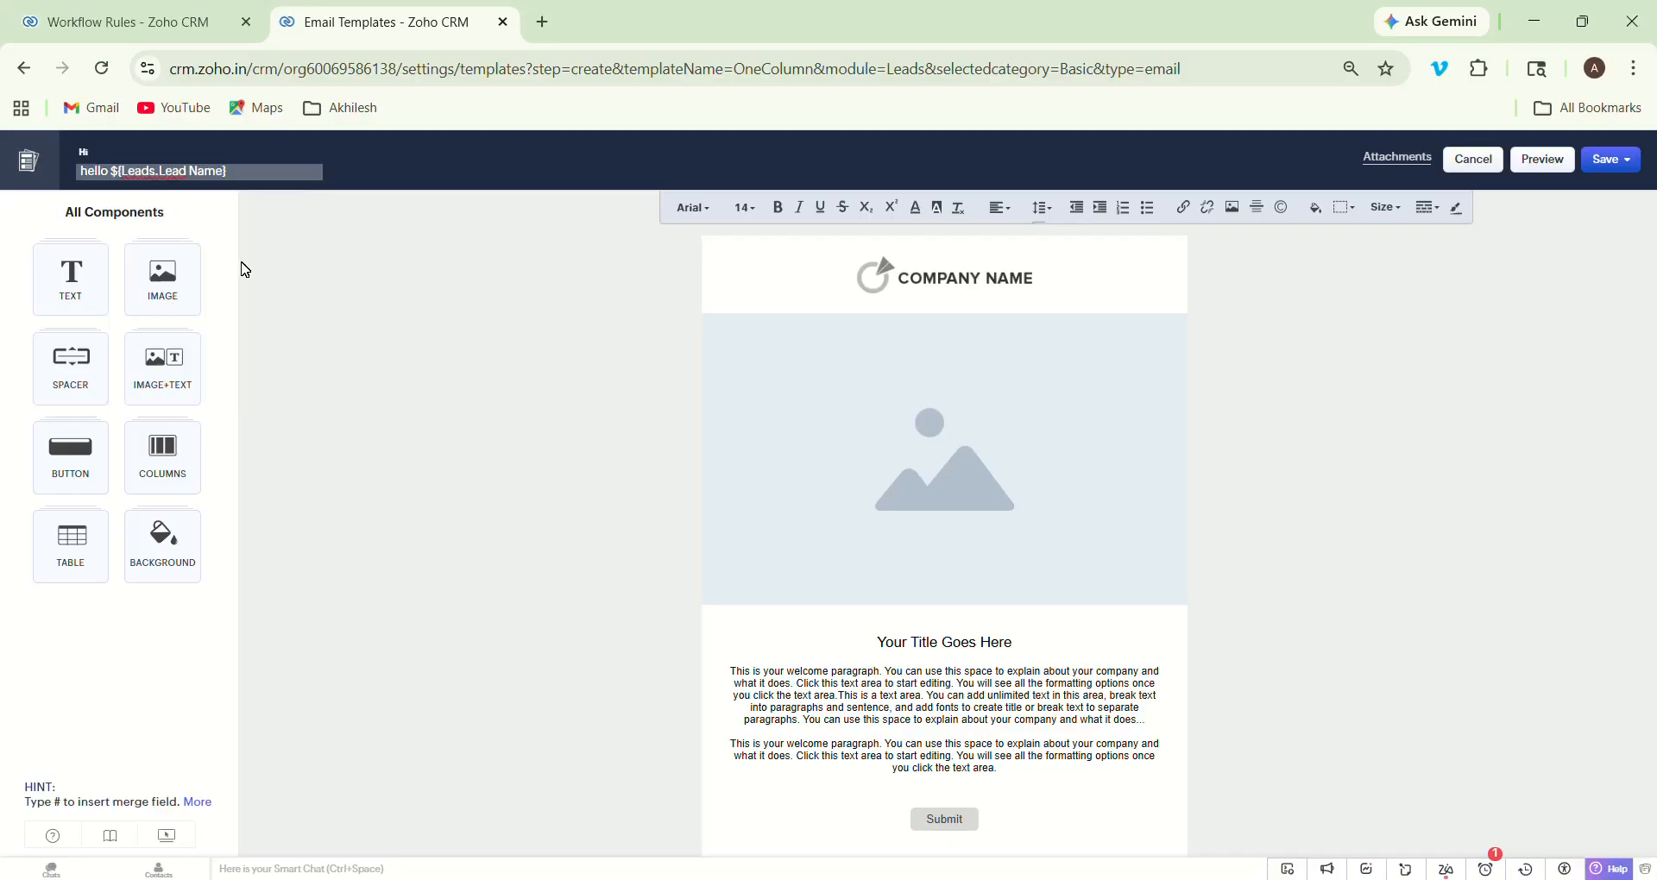
Step: Keep the default body and save the Hi template to the Public Email Templates folder
left_click(925, 670)
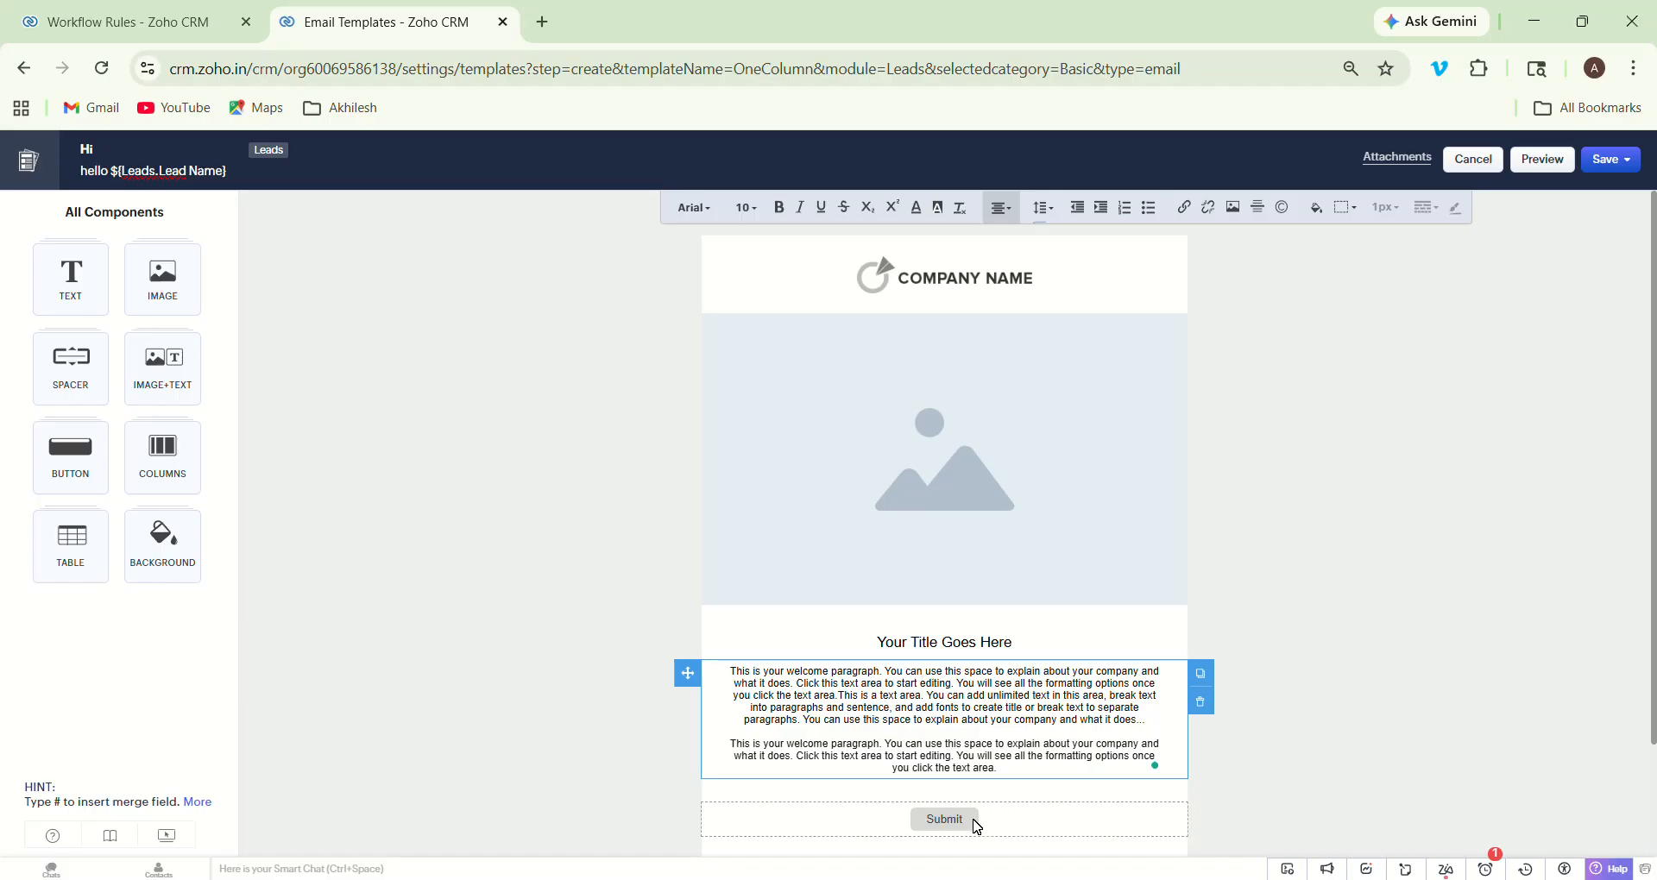
mouse_move(1654, 441)
left_mouse_down()
mouse_move(1655, 541)
mouse_move(1654, 420)
left_mouse_up()
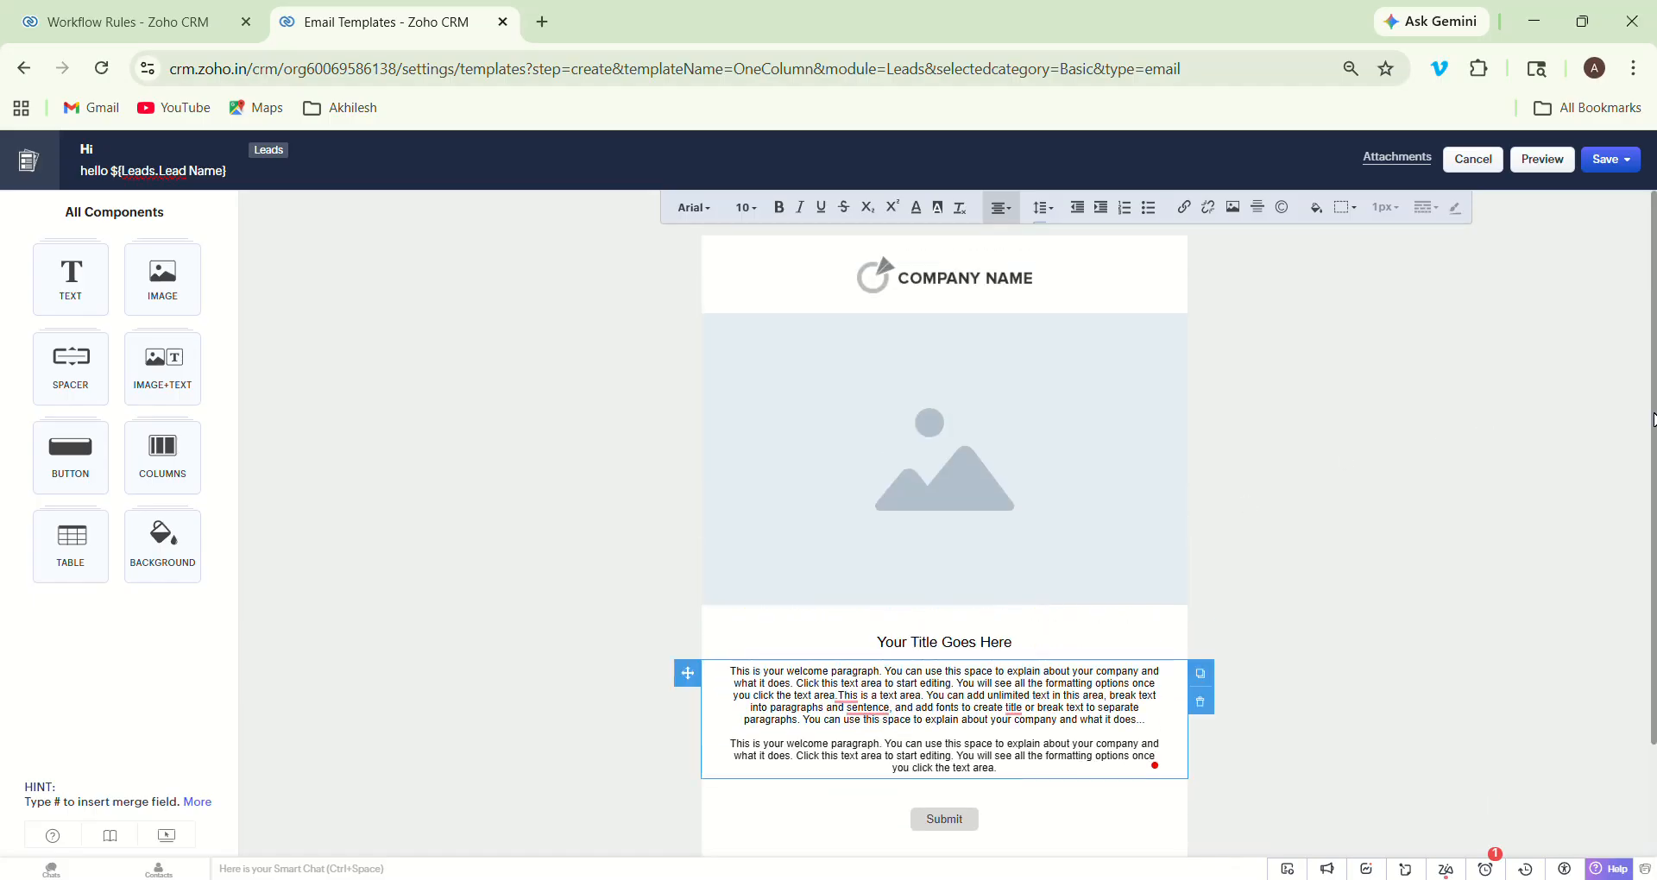
left_click(1616, 172)
left_click(1575, 195)
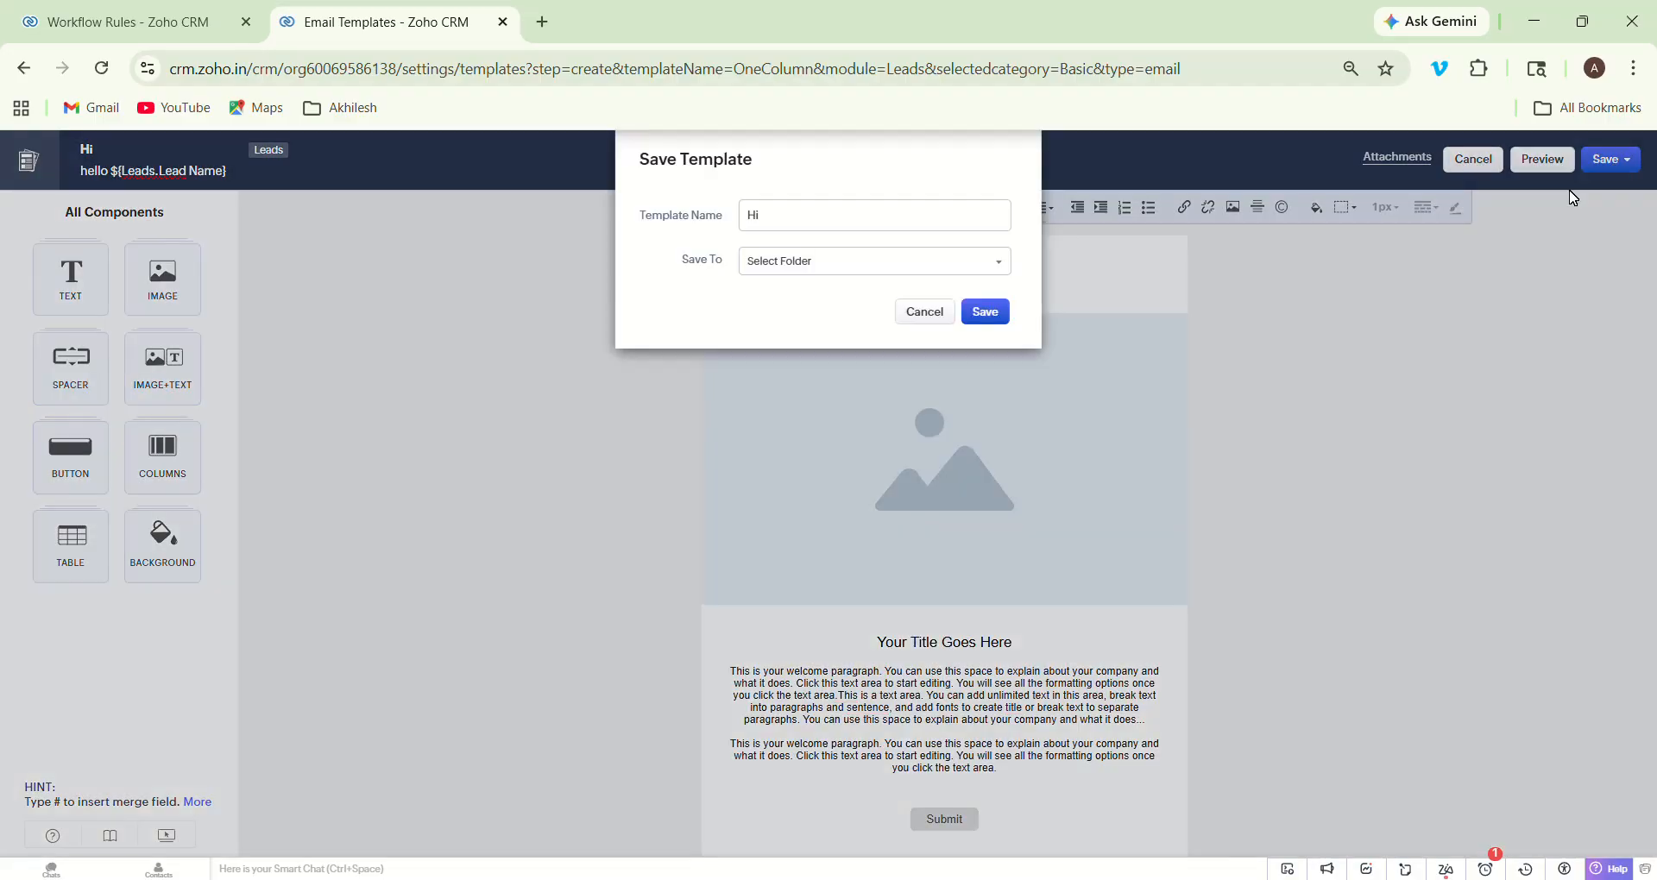
left_click(855, 263)
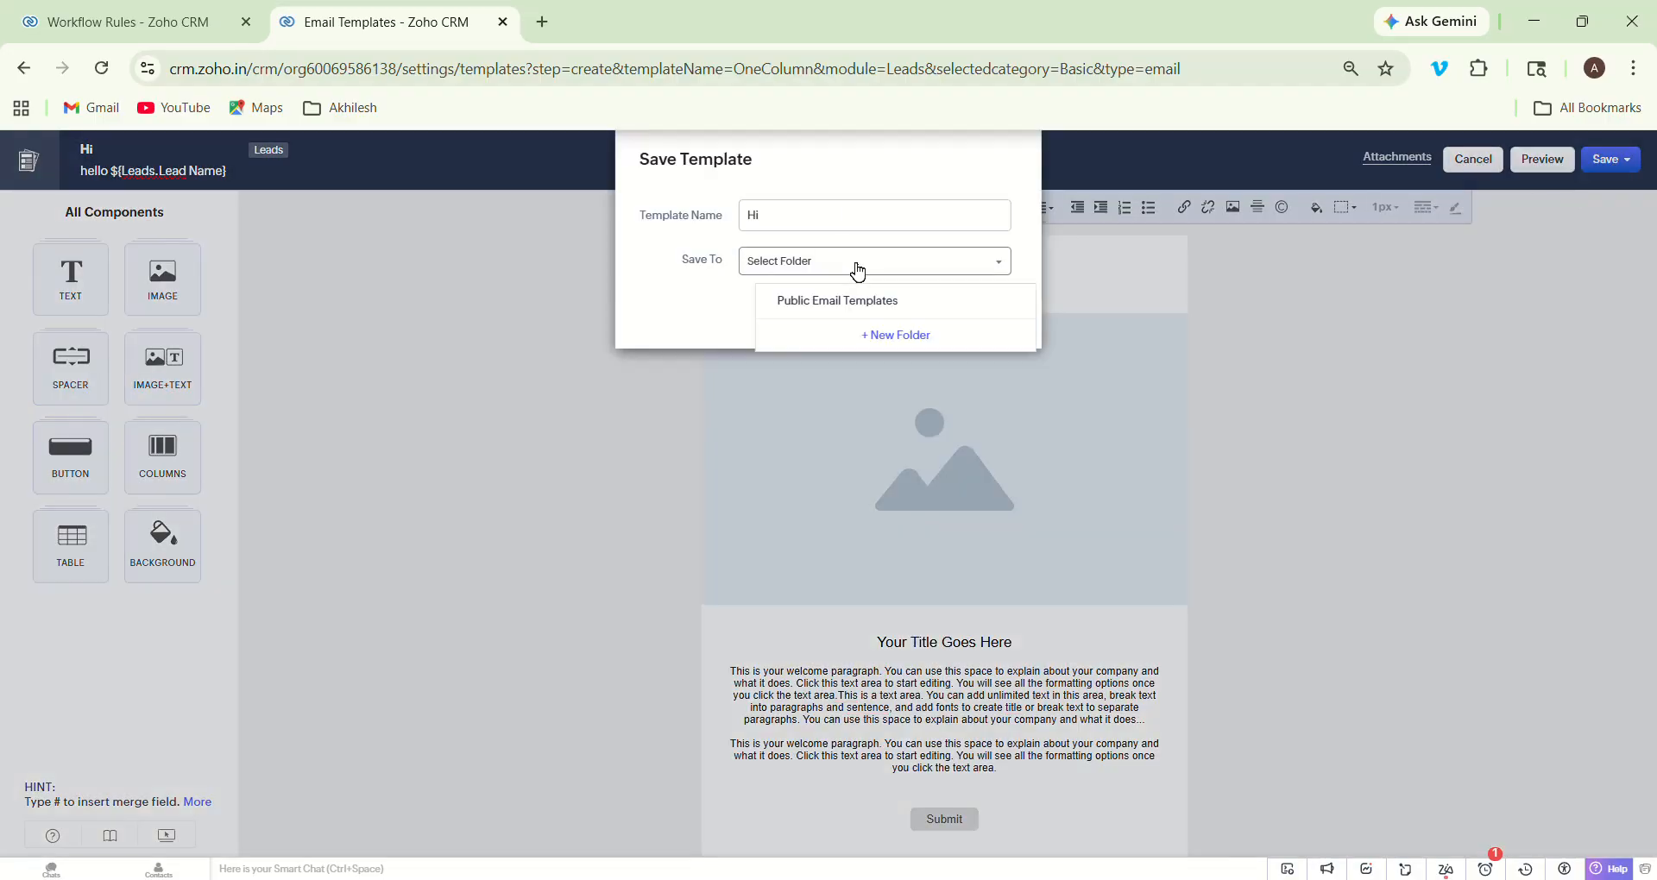
left_click(870, 311)
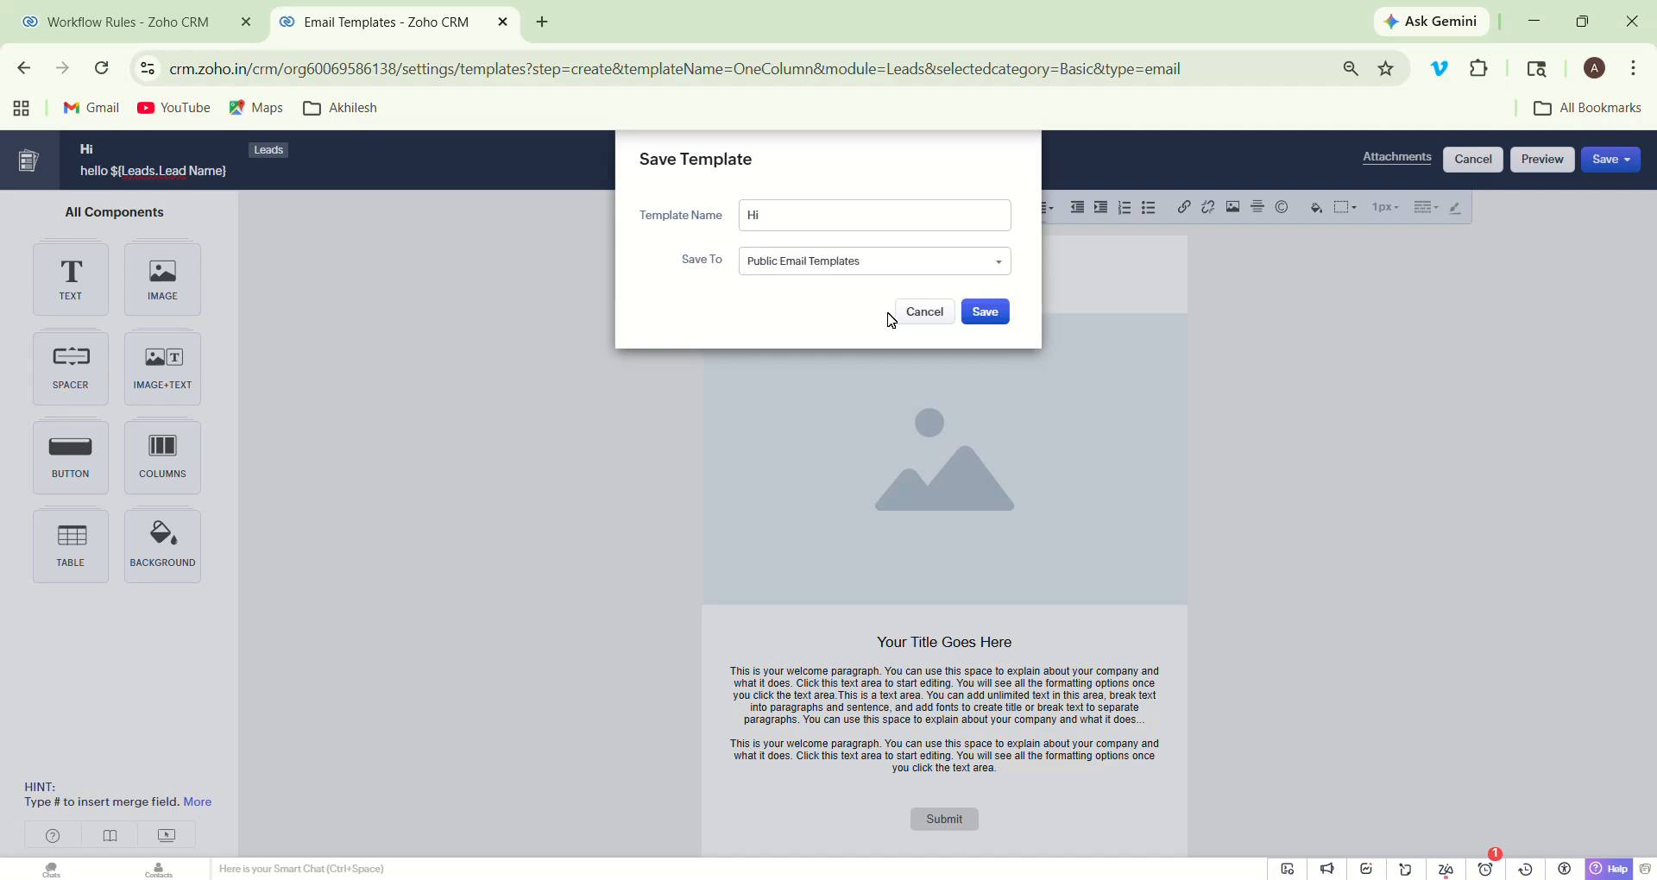
left_click(988, 312)
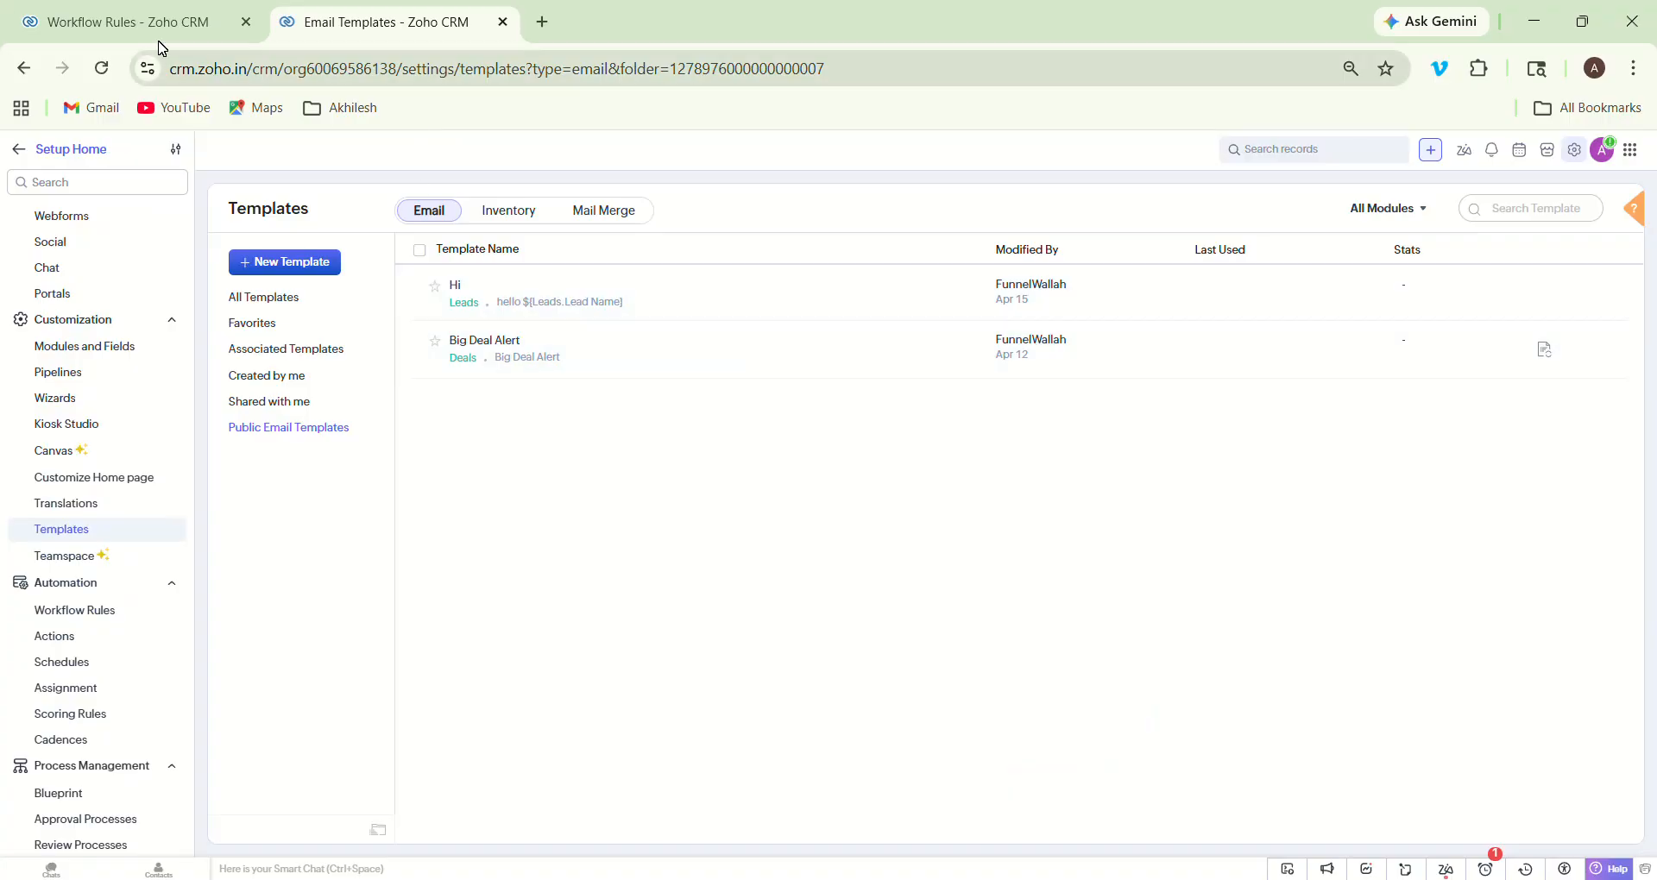
Step: Back in the workflow rule, refresh the template list, select the Hi template and name the email notification hello
left_click(131, 23)
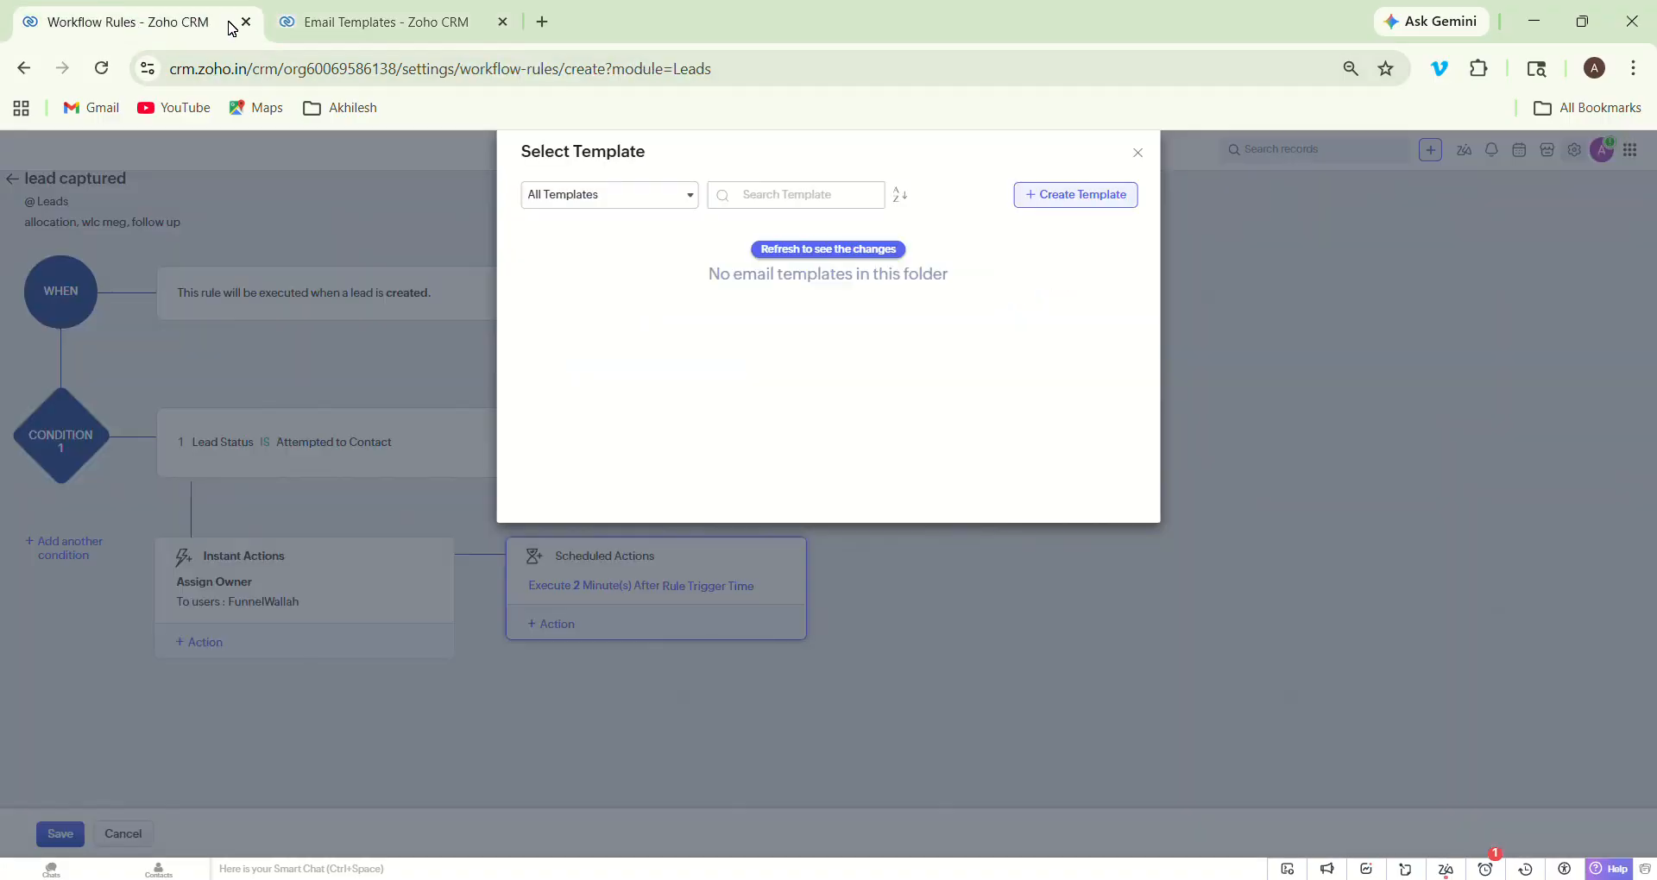
left_click(844, 251)
left_click(847, 259)
left_click(788, 211)
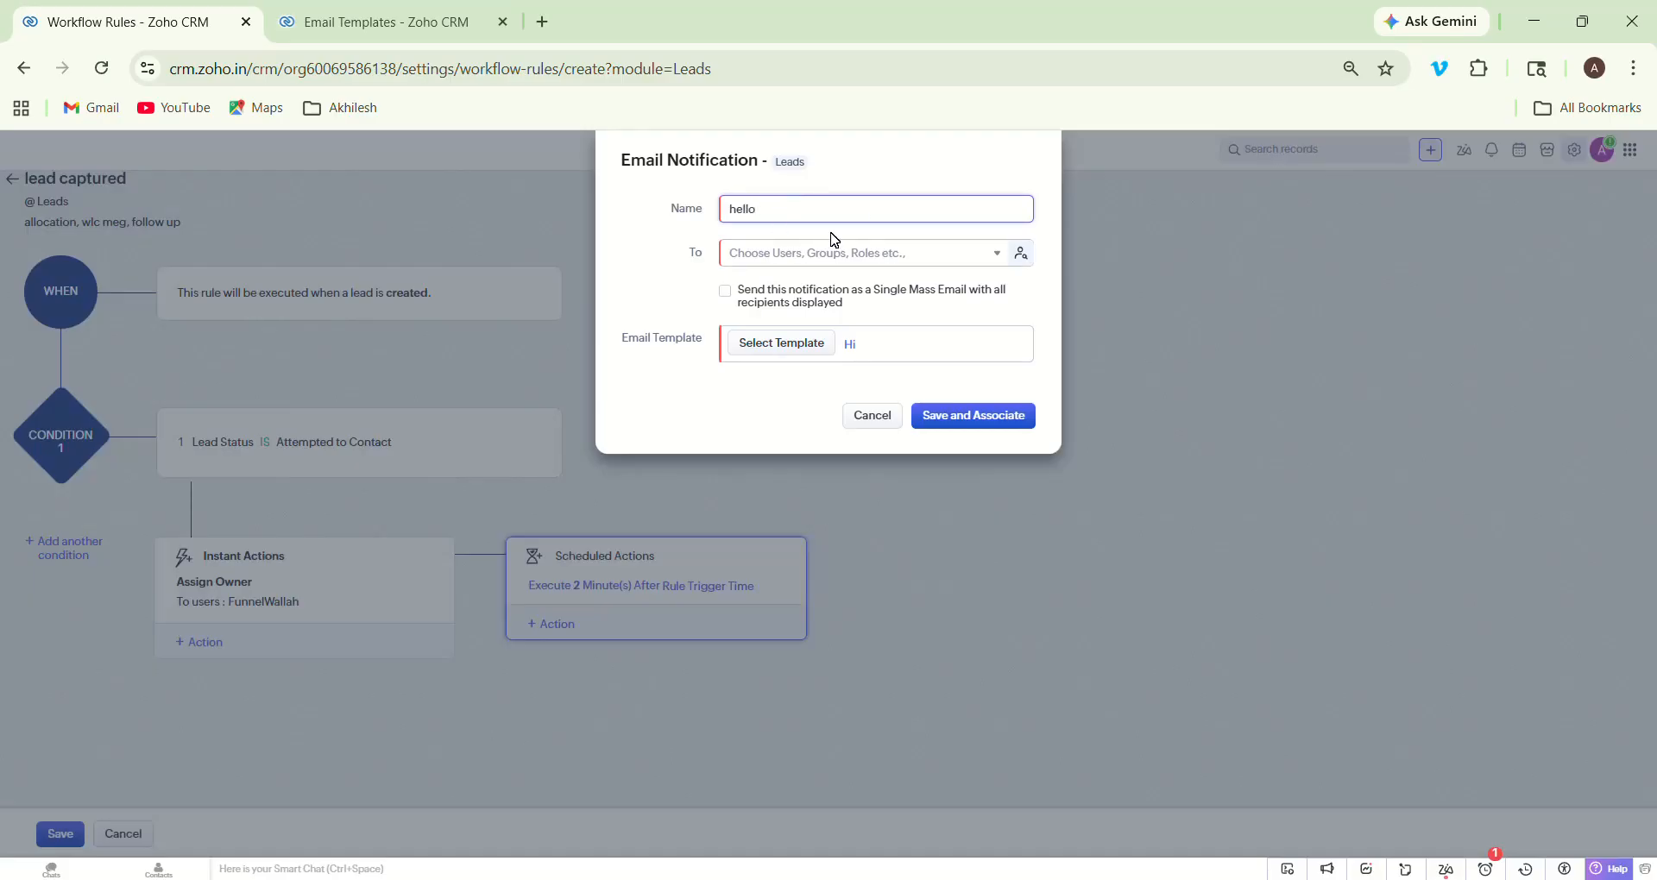
Step: Send the hello notification to the lead's Email, save and associate it, and start another scheduled action
left_click(848, 254)
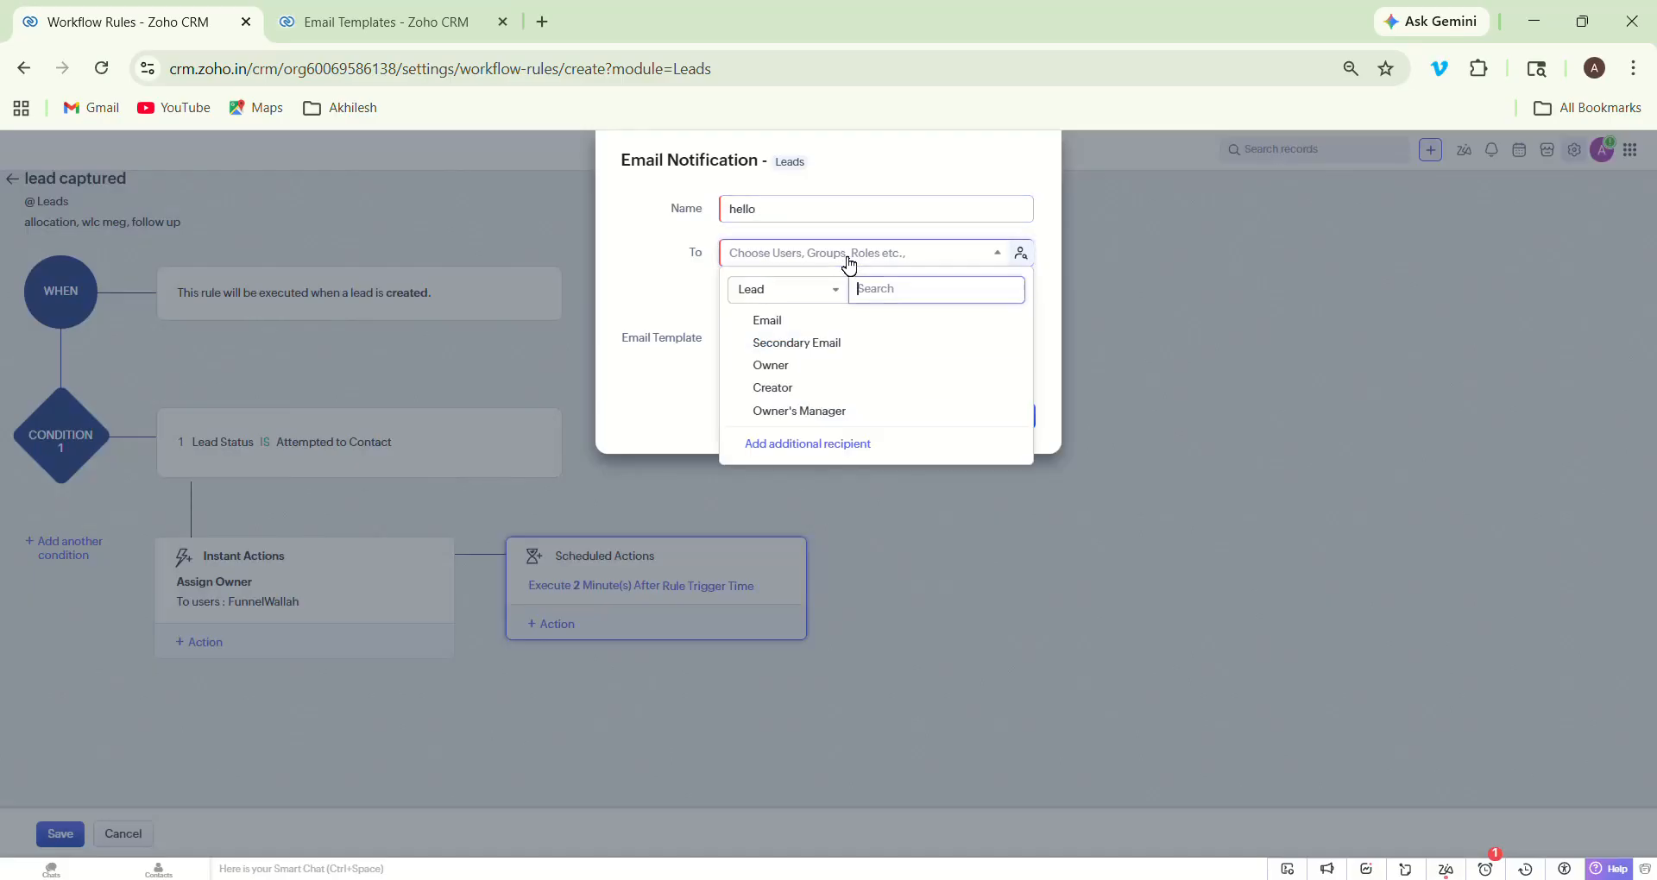
left_click(775, 320)
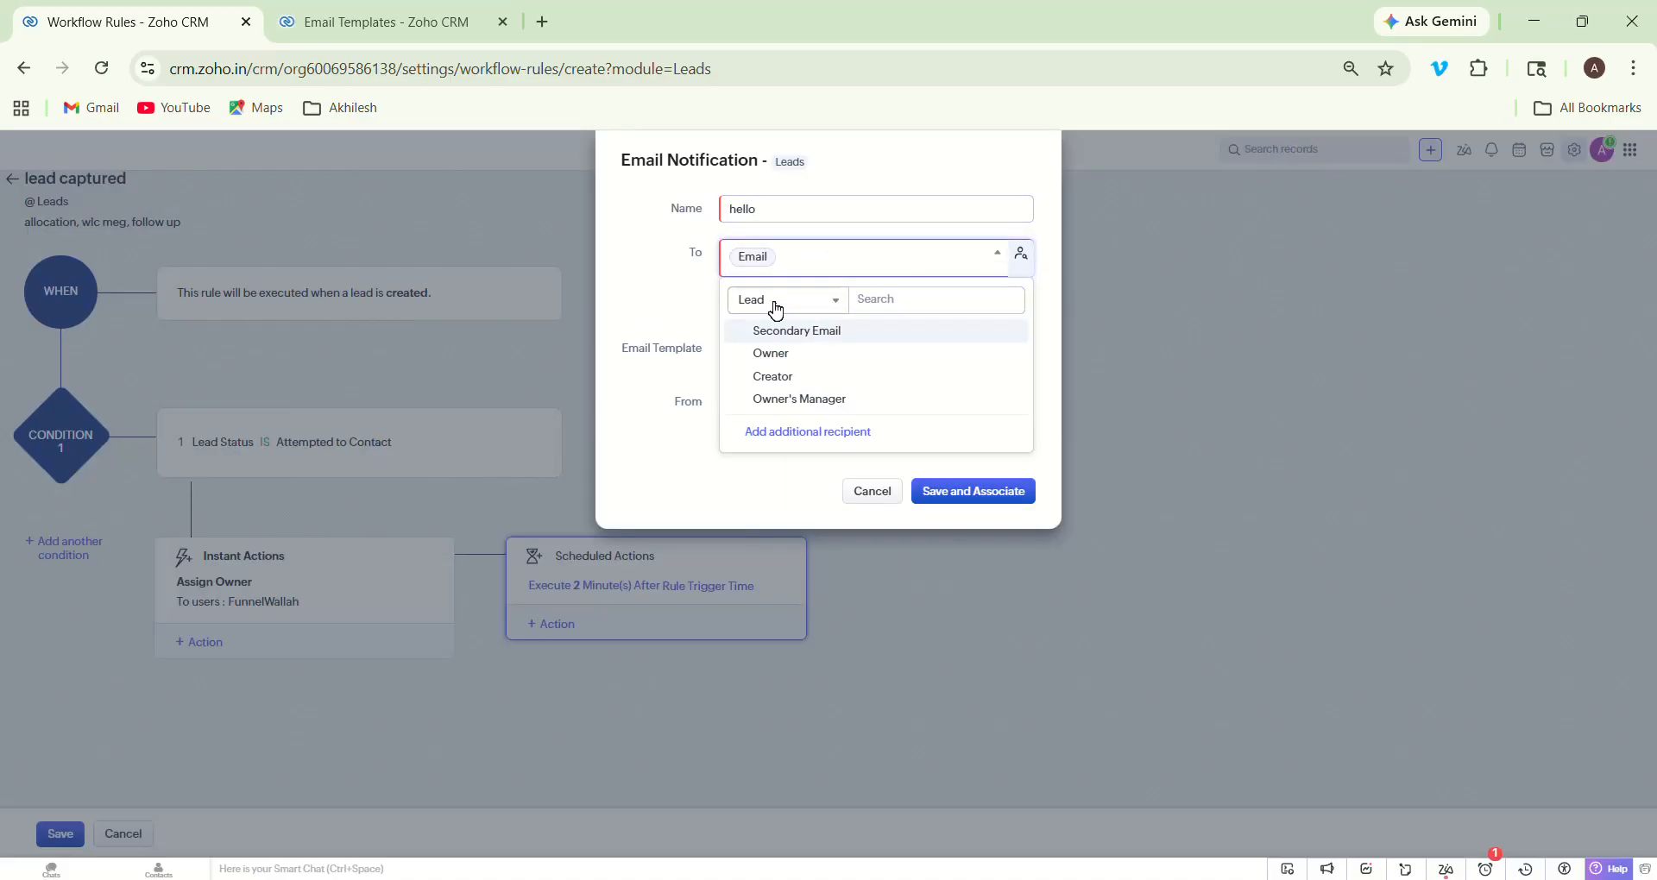
left_click(659, 324)
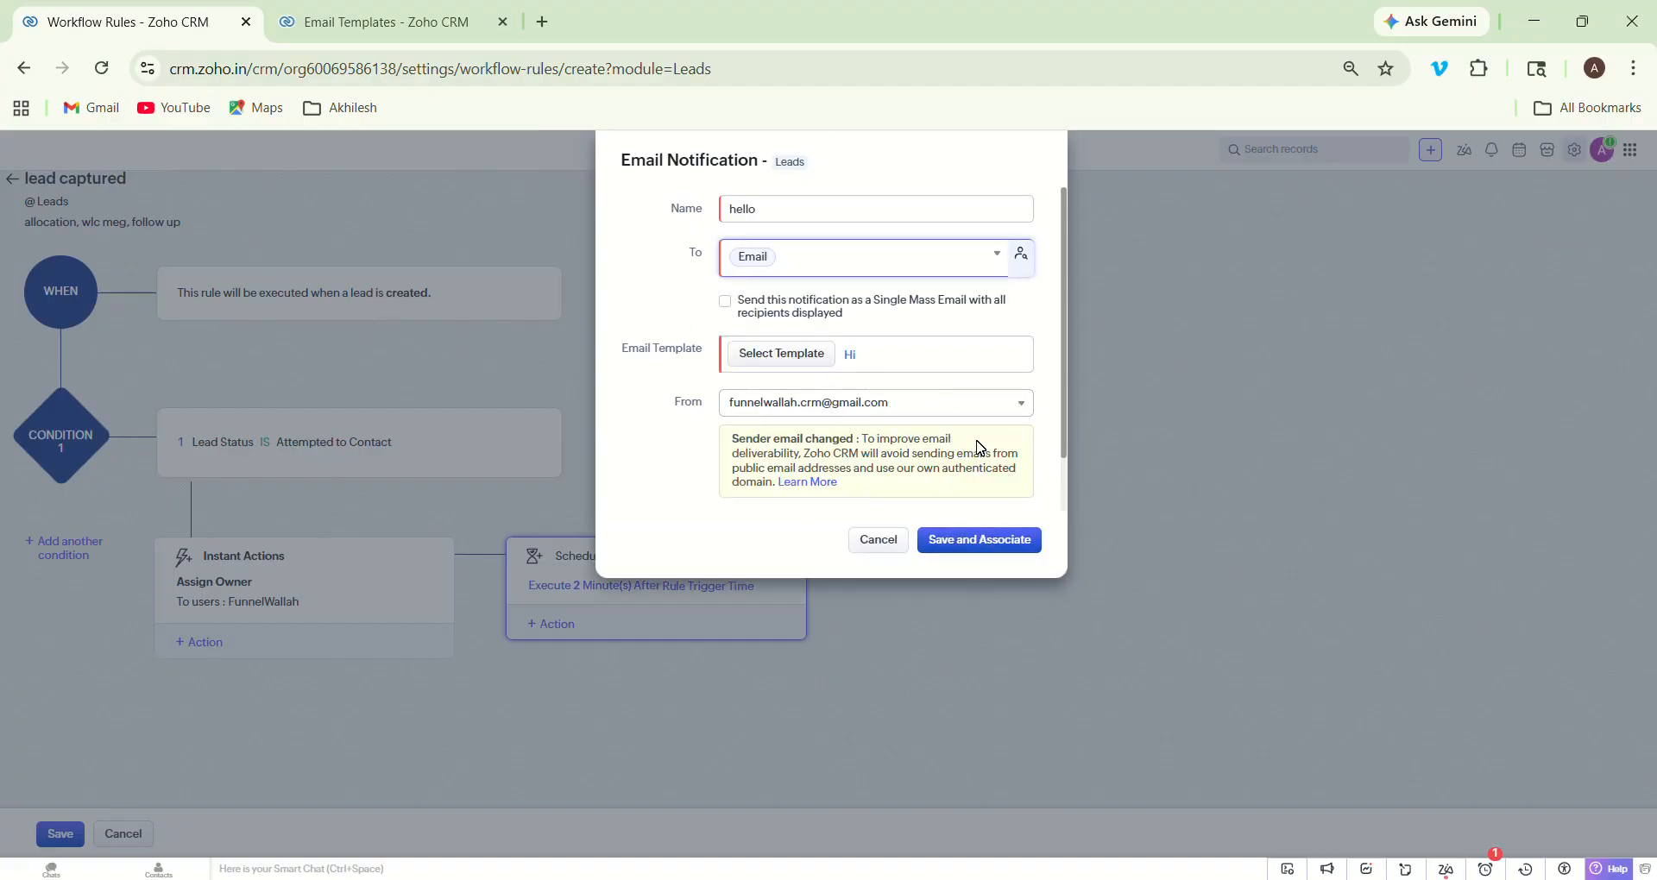
left_click(987, 542)
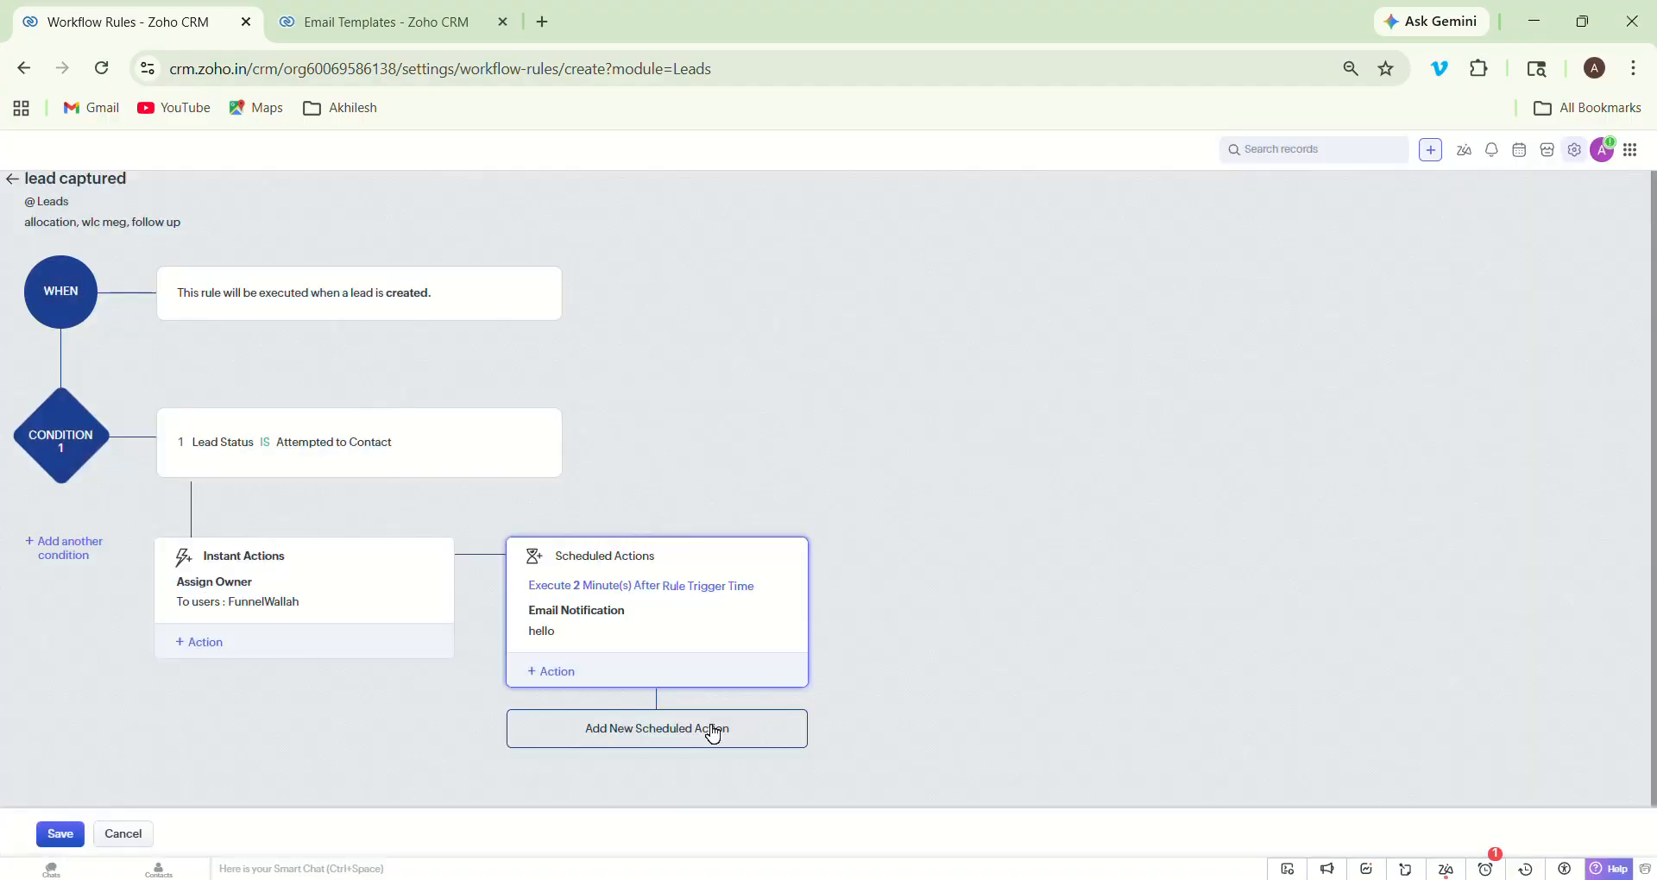
left_click(707, 733)
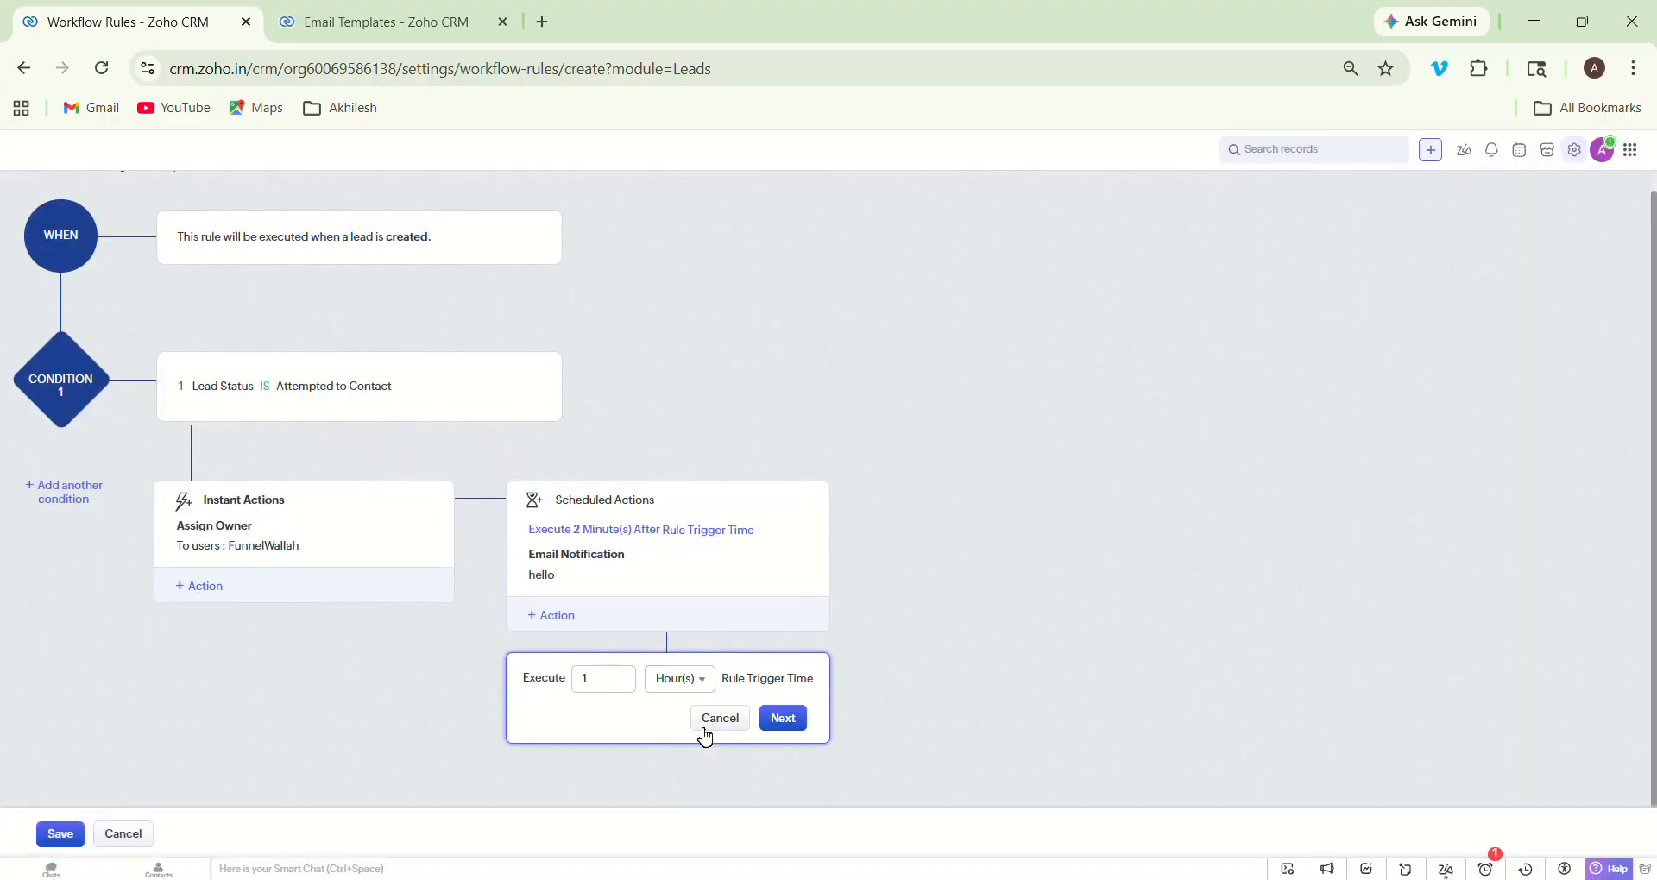
Step: Add a Schedule a Call activity to the instant actions, with the call starting at the Trigger Date plus 1 minute
left_click(208, 591)
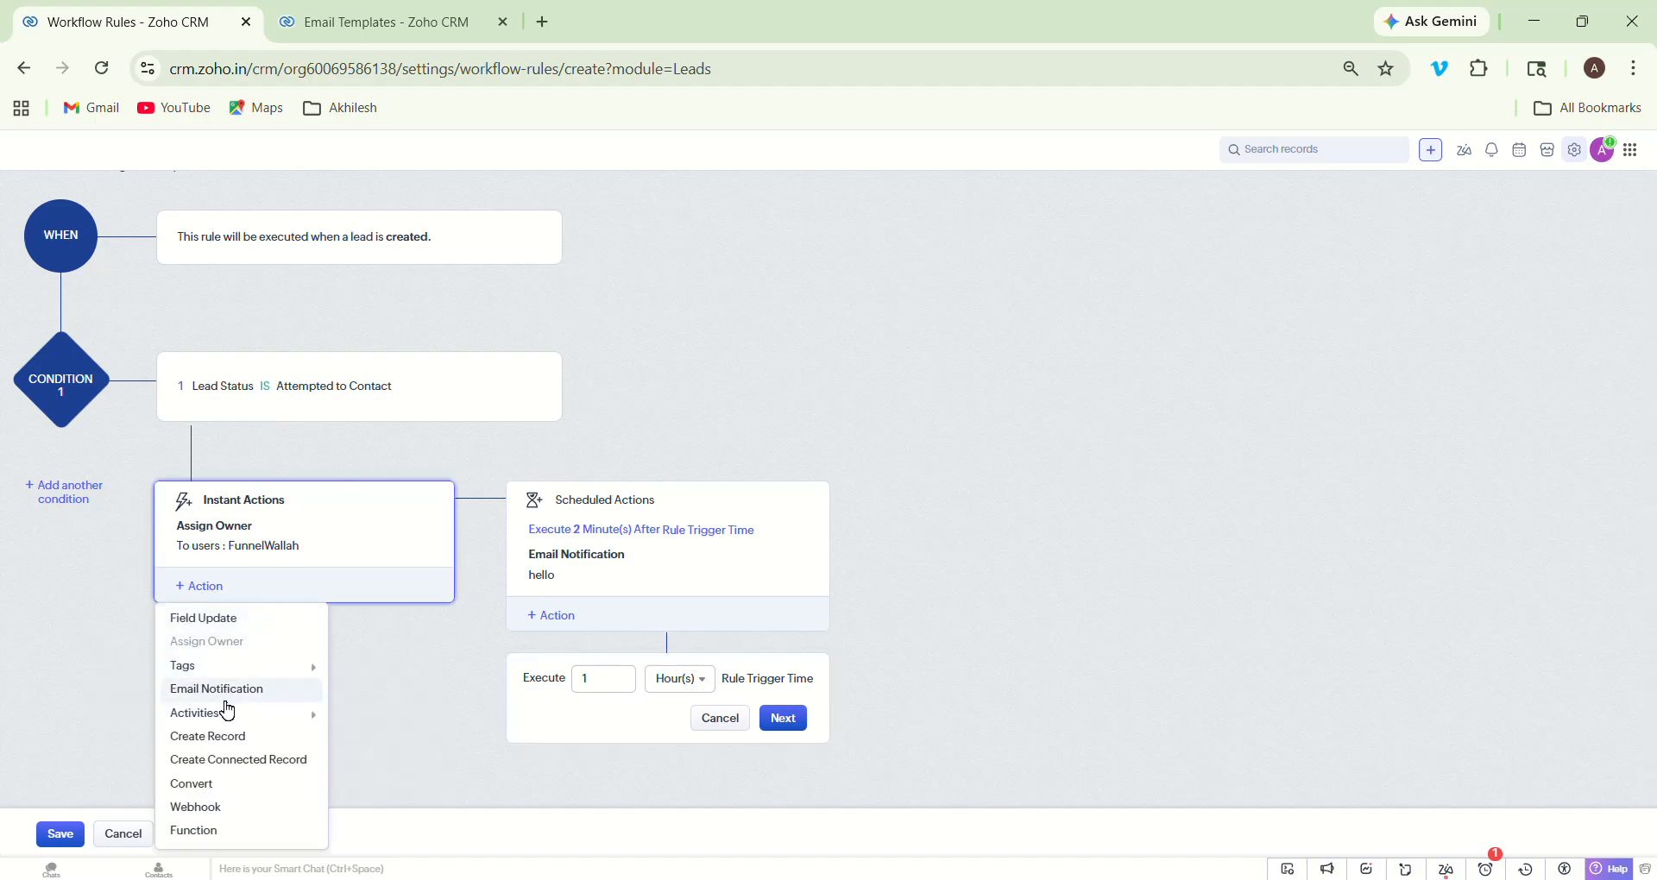
mouse_move(230, 712)
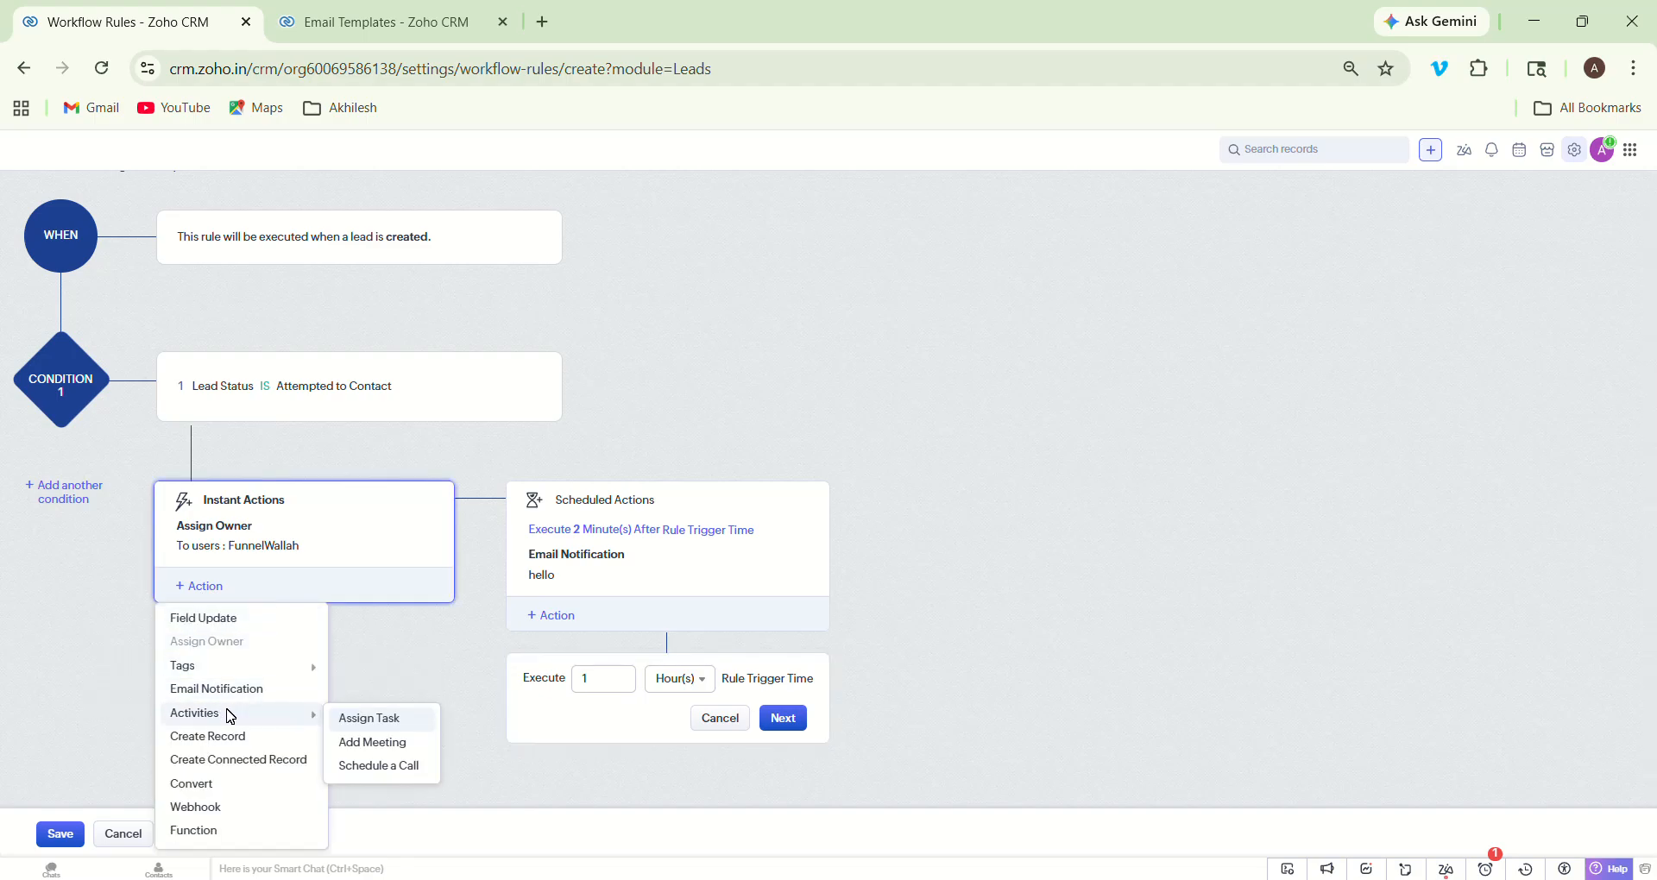
left_click(380, 766)
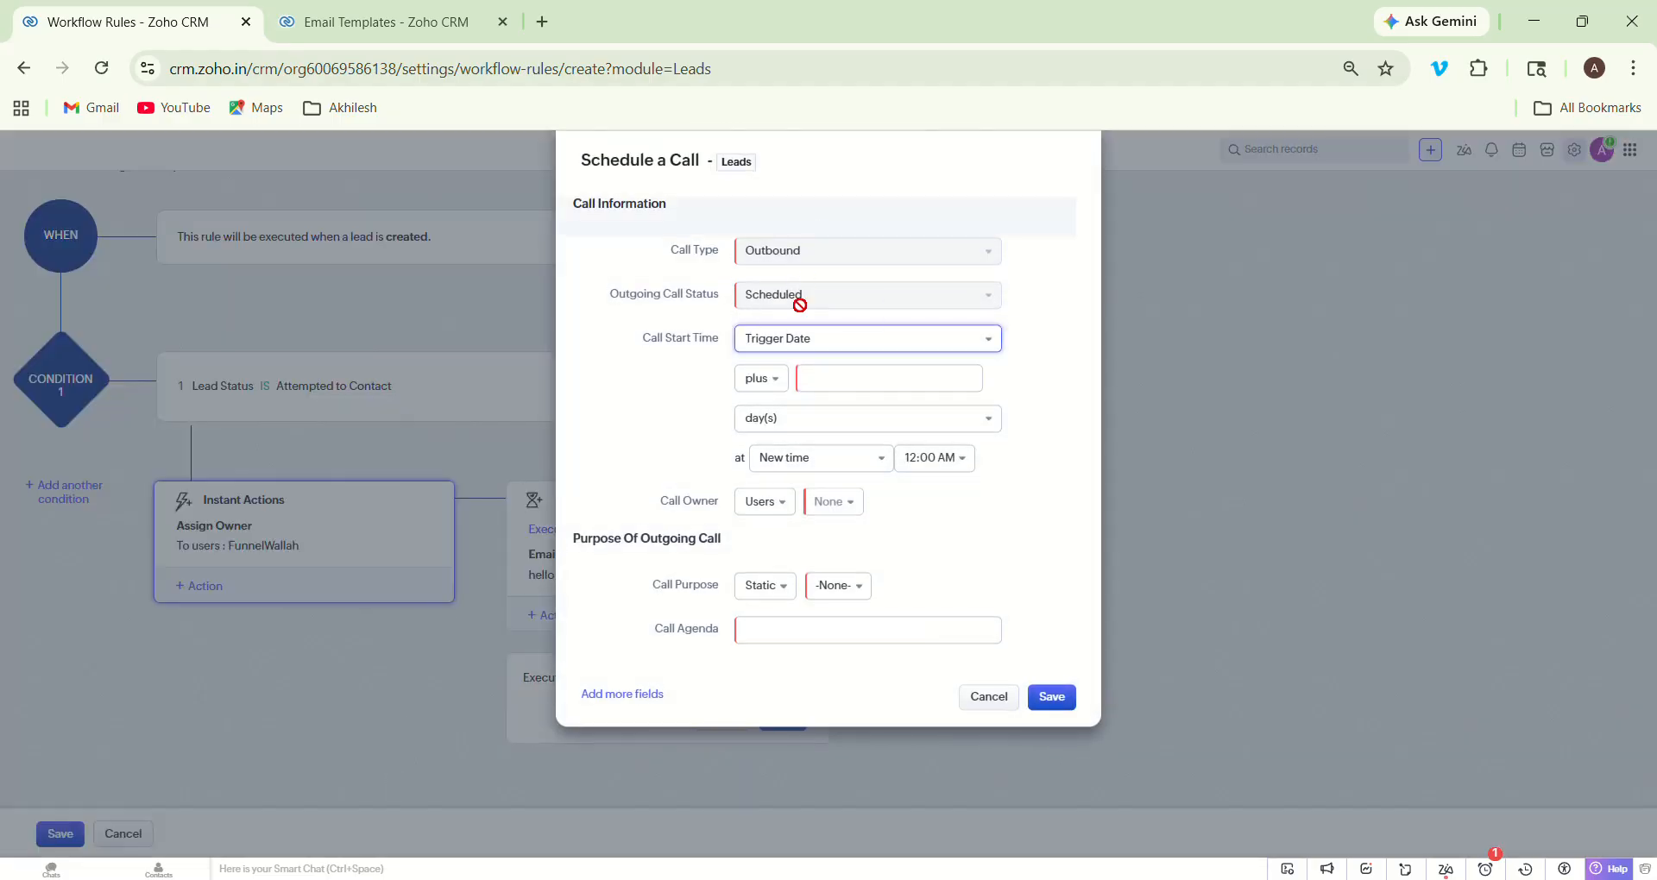
left_click(816, 373)
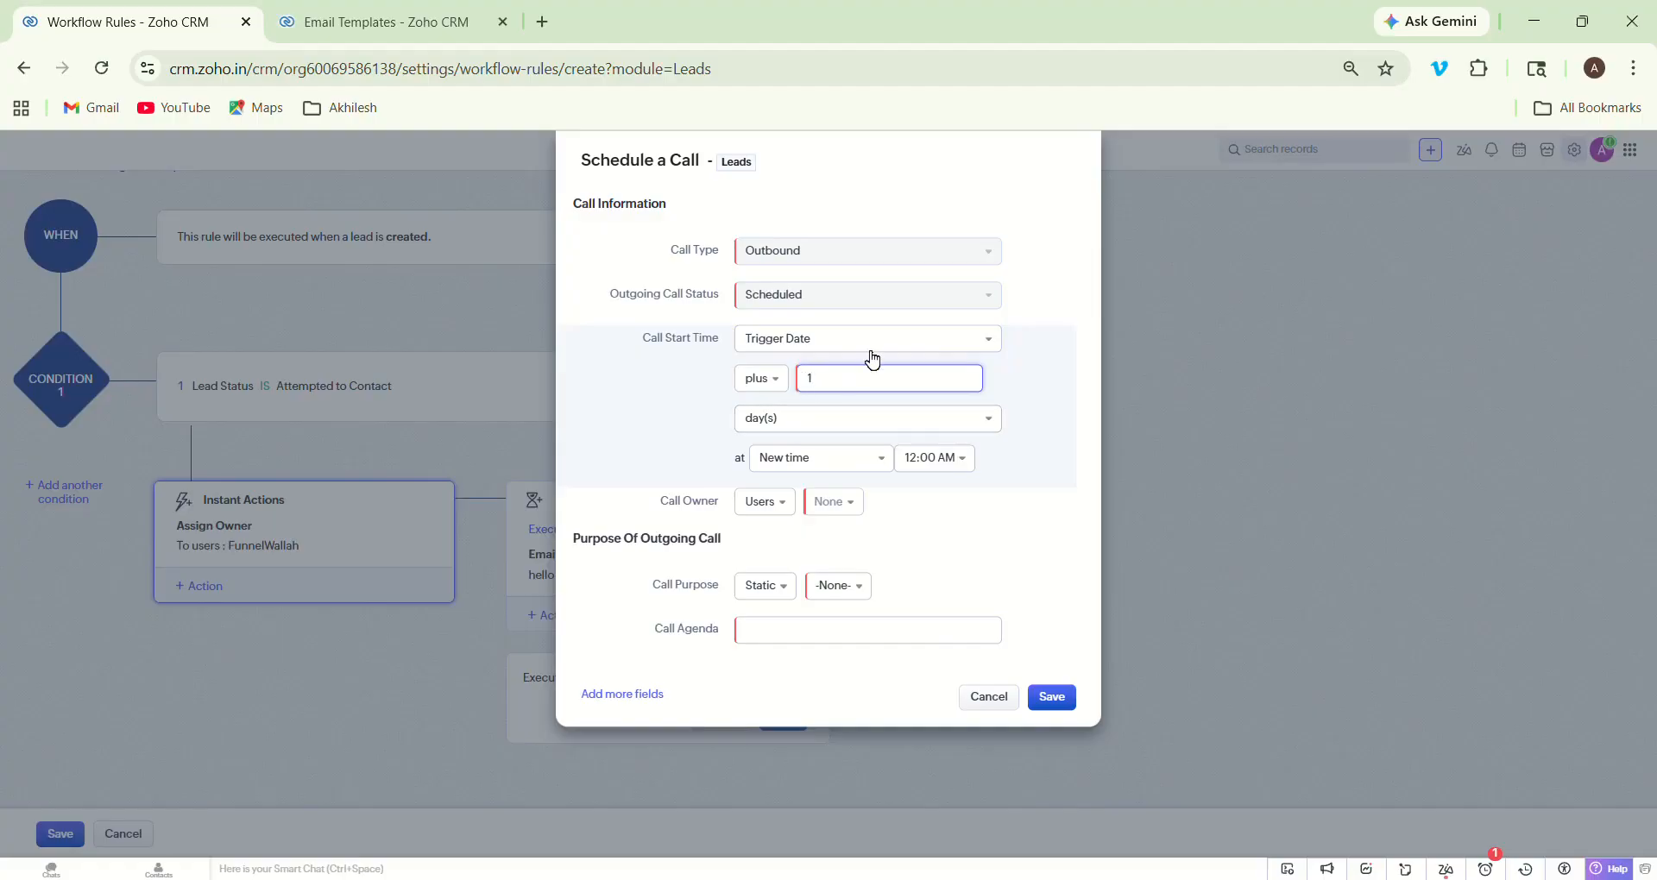
left_click(892, 422)
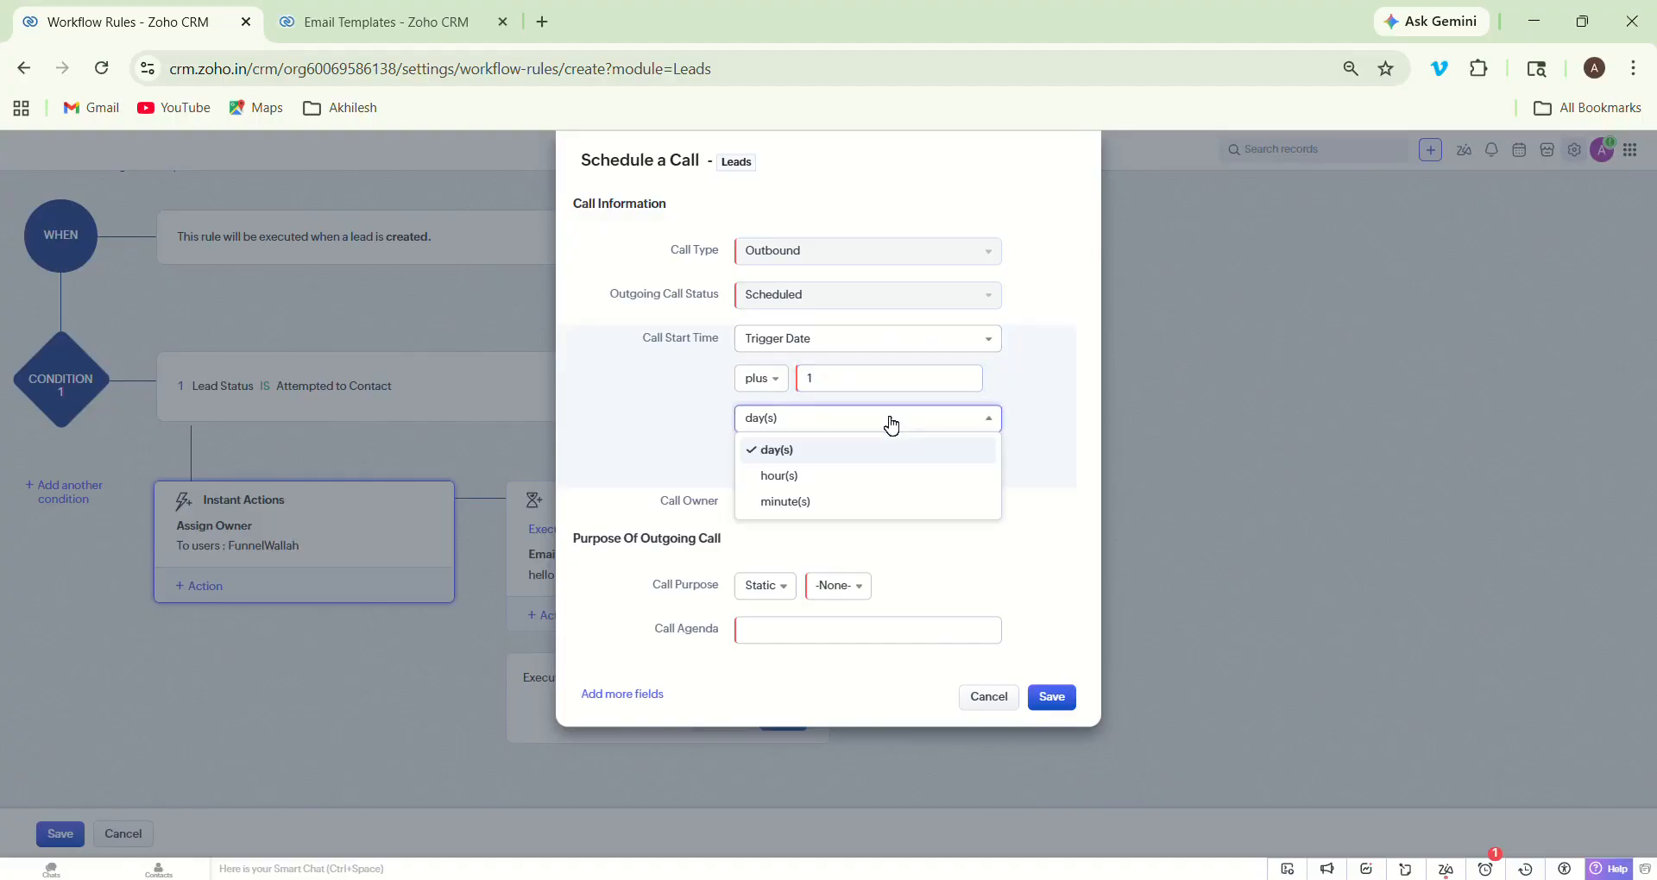
left_click(811, 502)
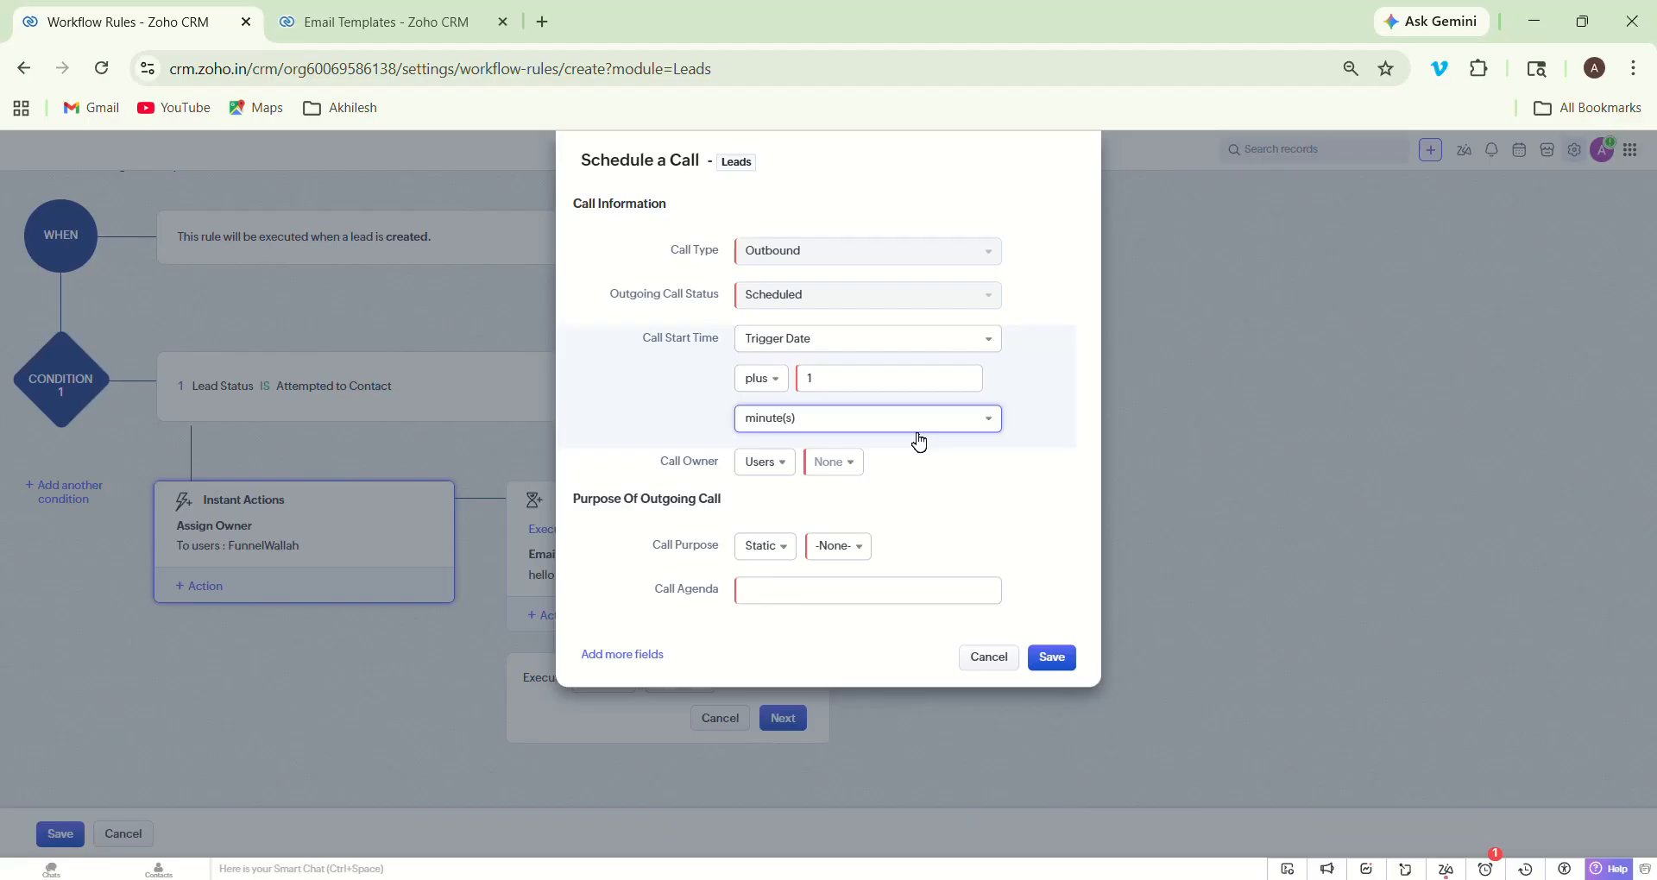
Step: Set the call owner by reference to the Lead Owner field of Leads
left_click(785, 474)
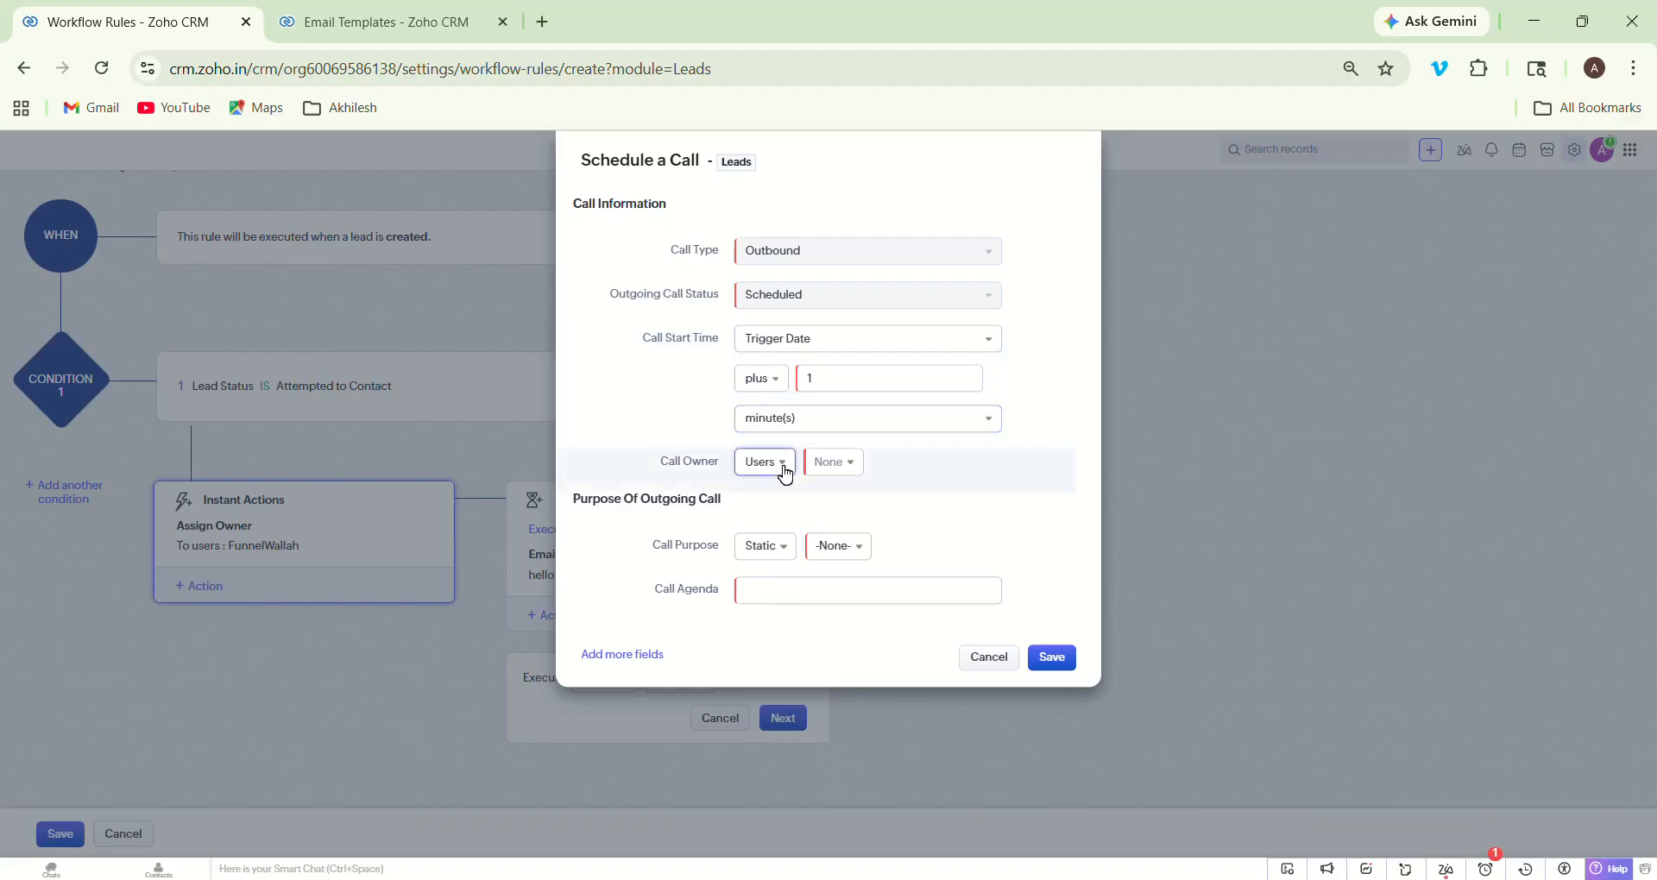
left_click(787, 519)
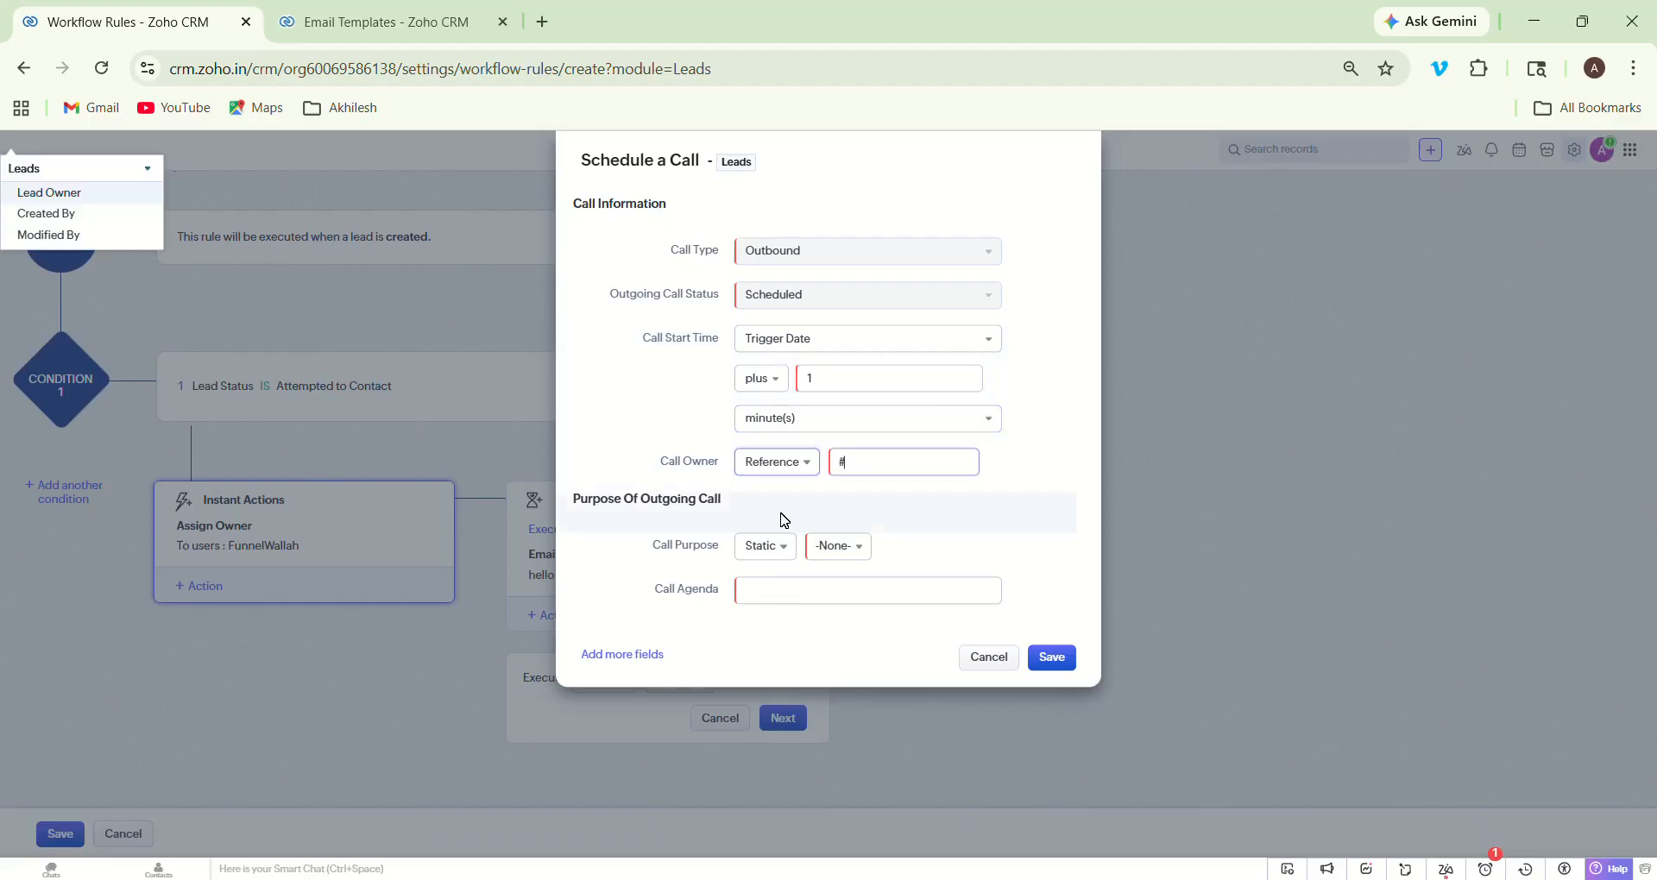
left_click(897, 521)
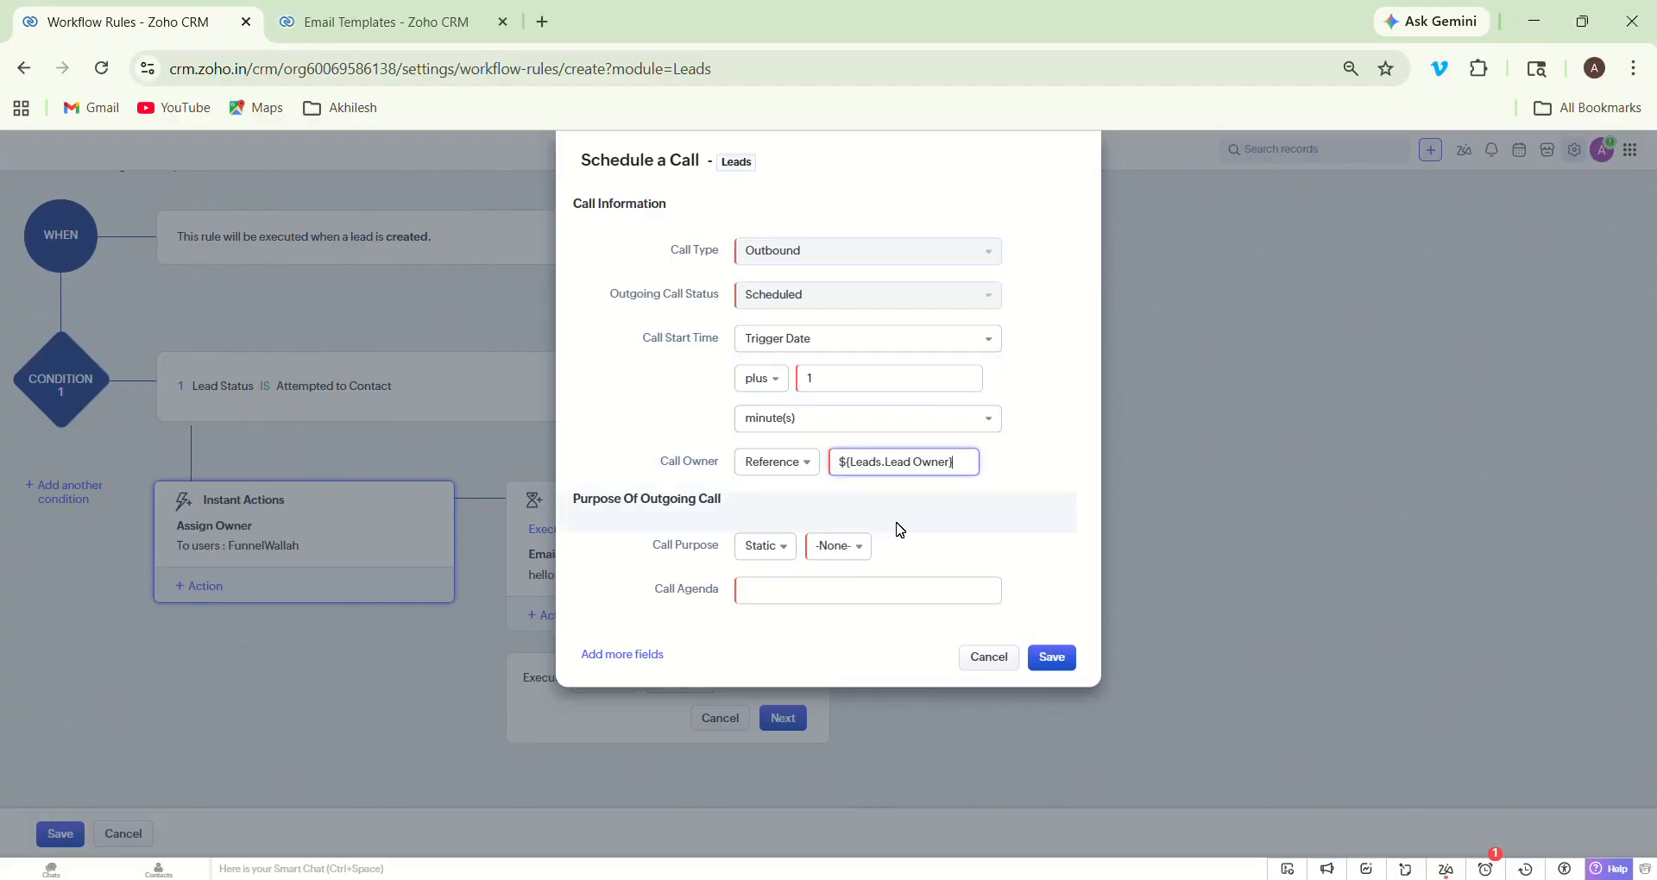
Step: Set the call purpose by reference to the Lead Status field of Leads, enter the agenda "call to get details of req" and save the call
left_click(783, 549)
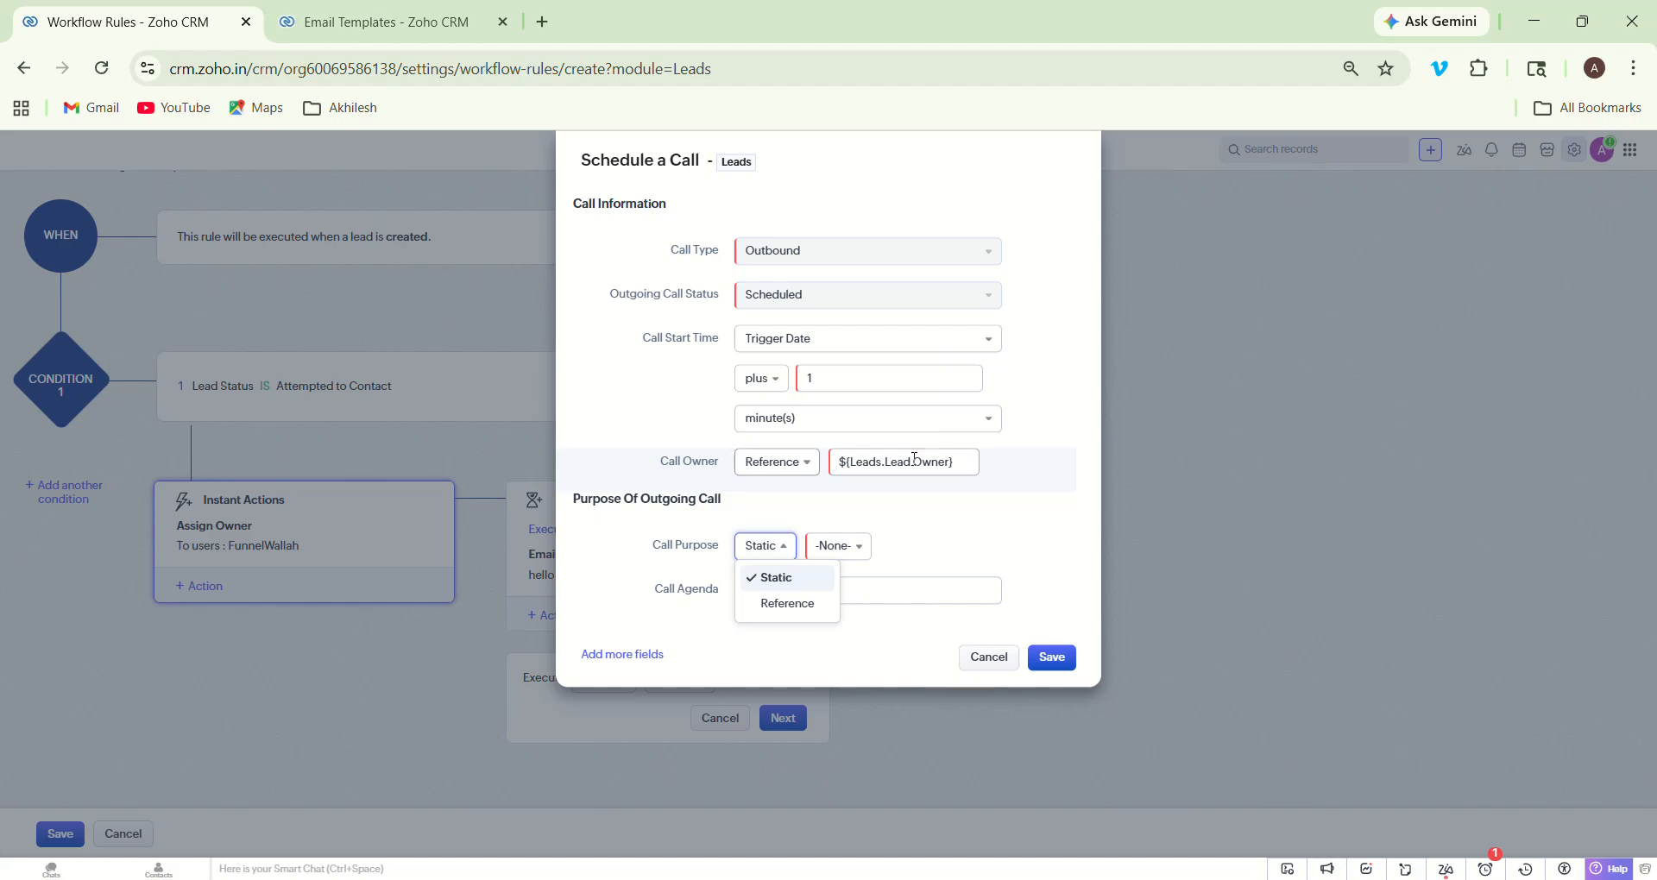
left_click(789, 604)
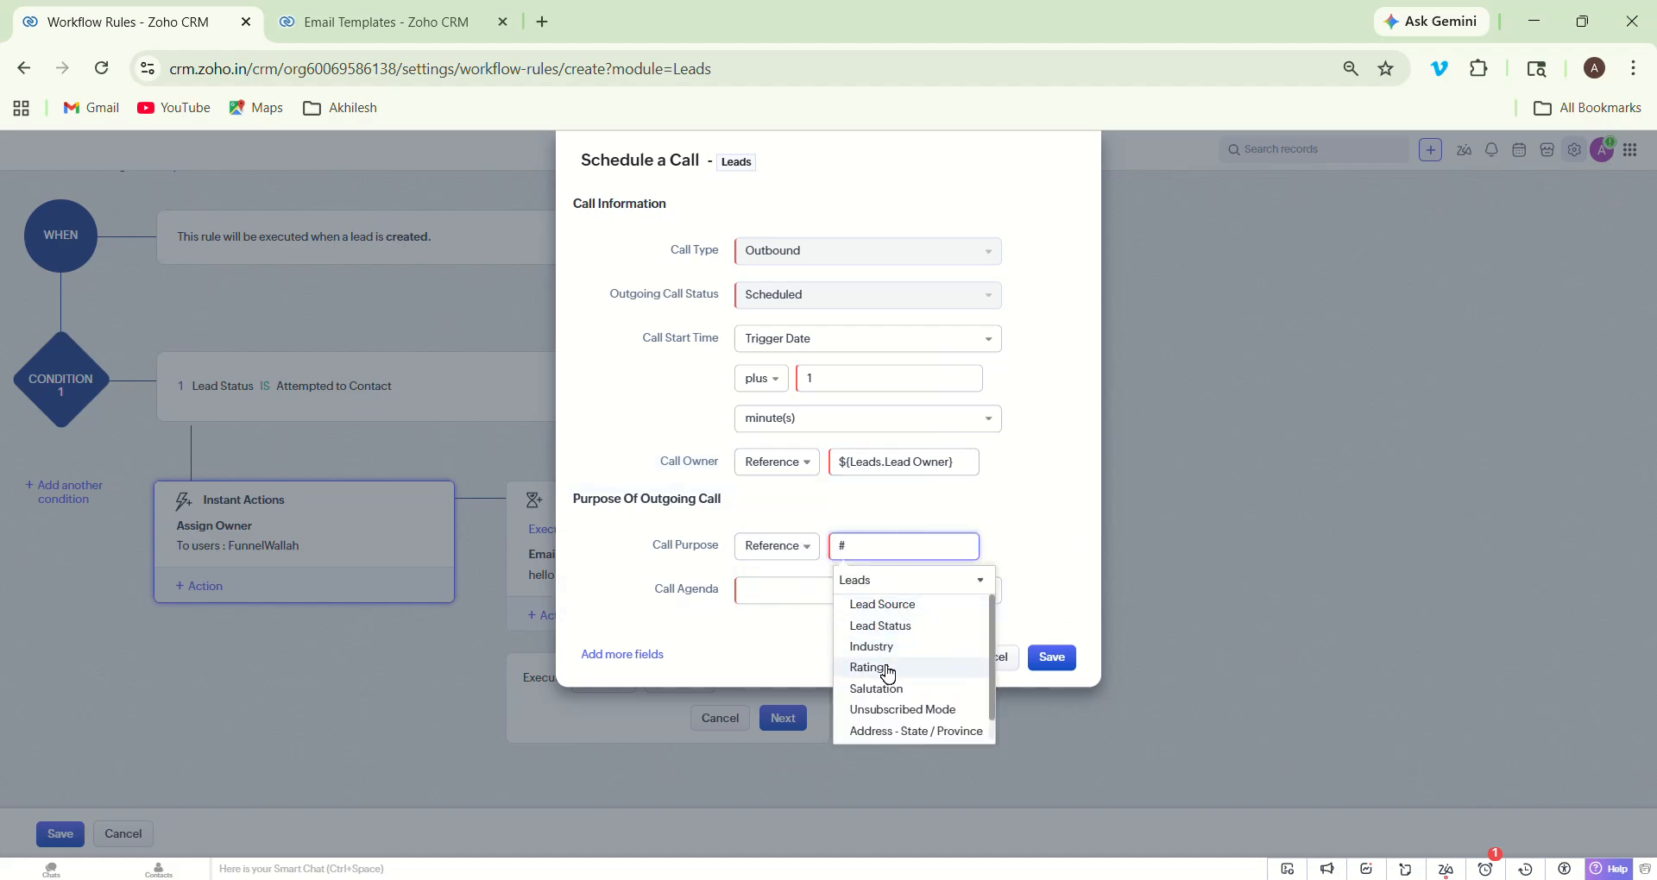
left_click(889, 628)
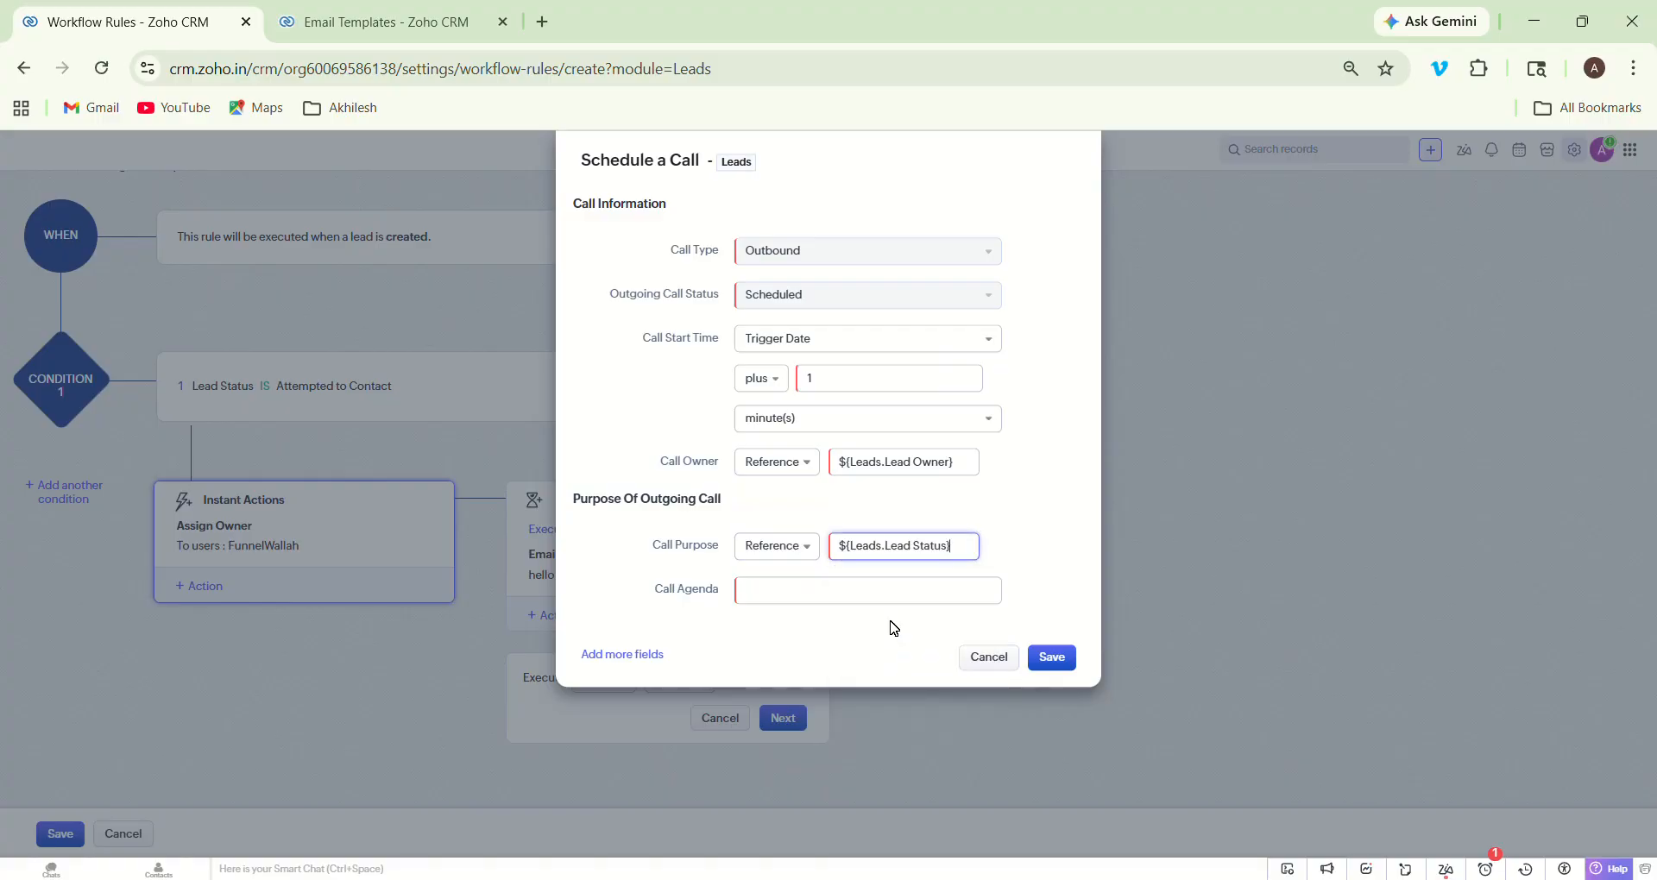
left_click(845, 594)
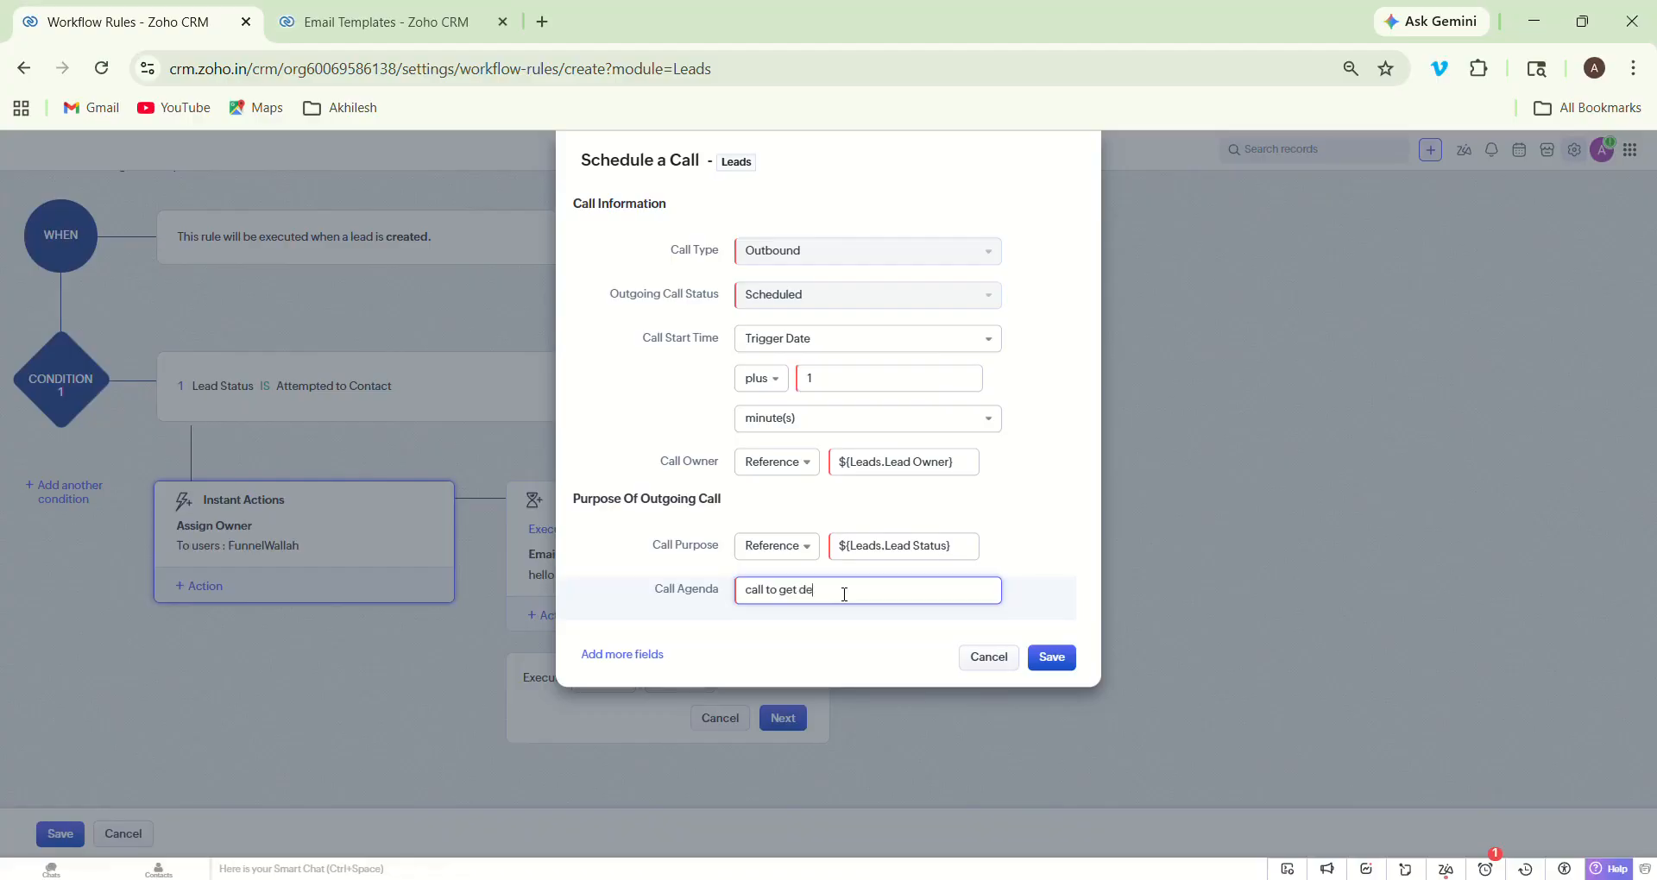
type("of req")
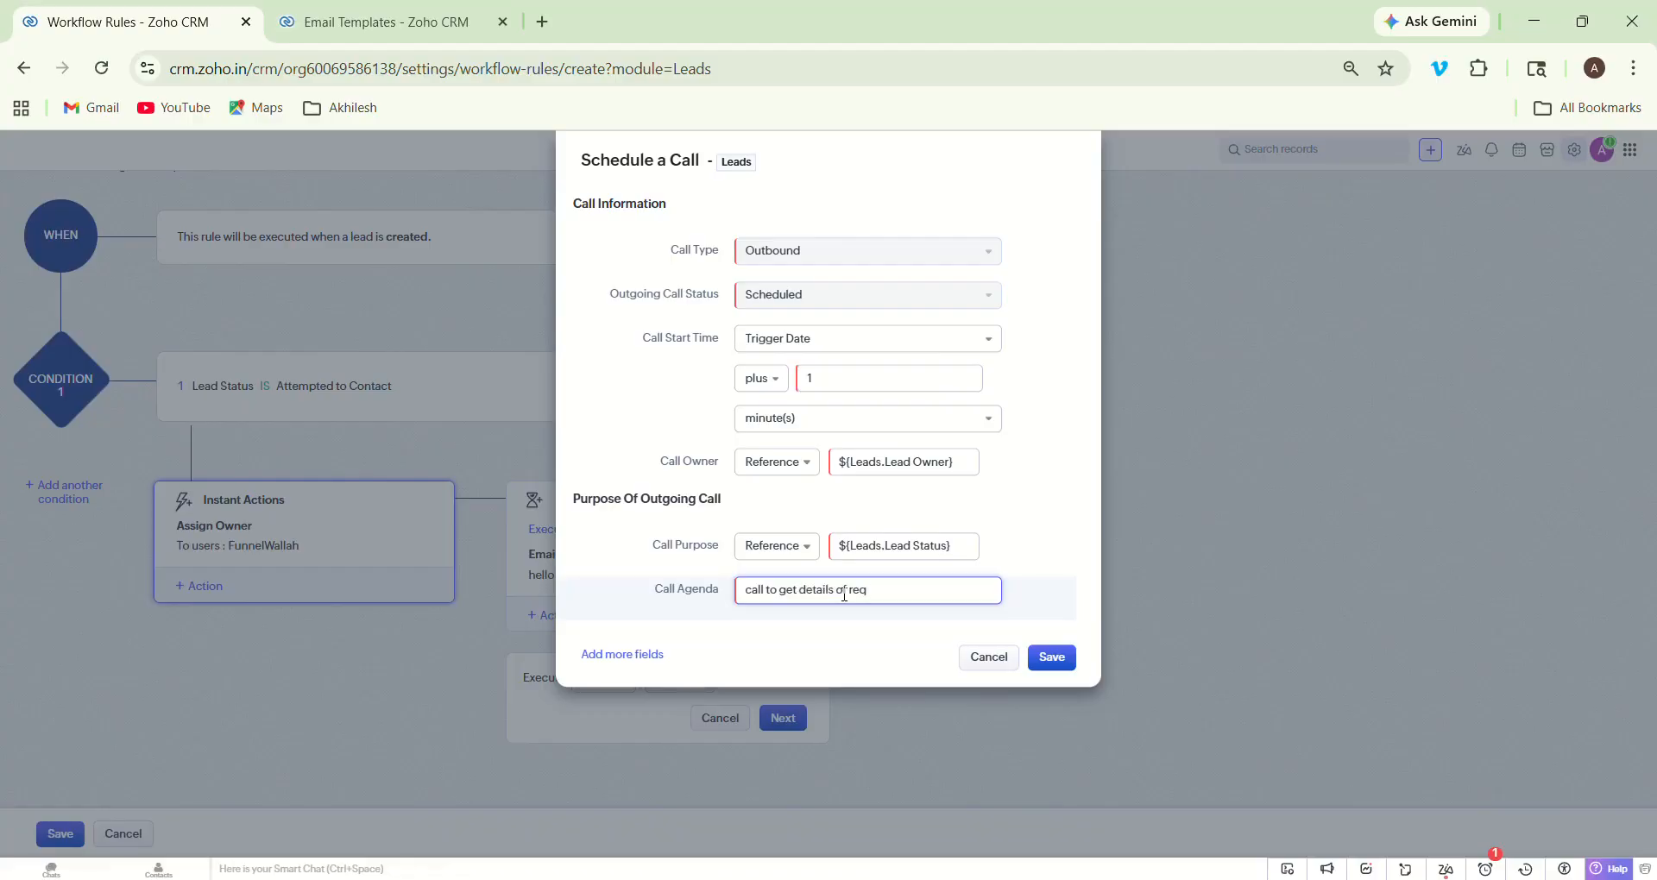
left_click(1050, 659)
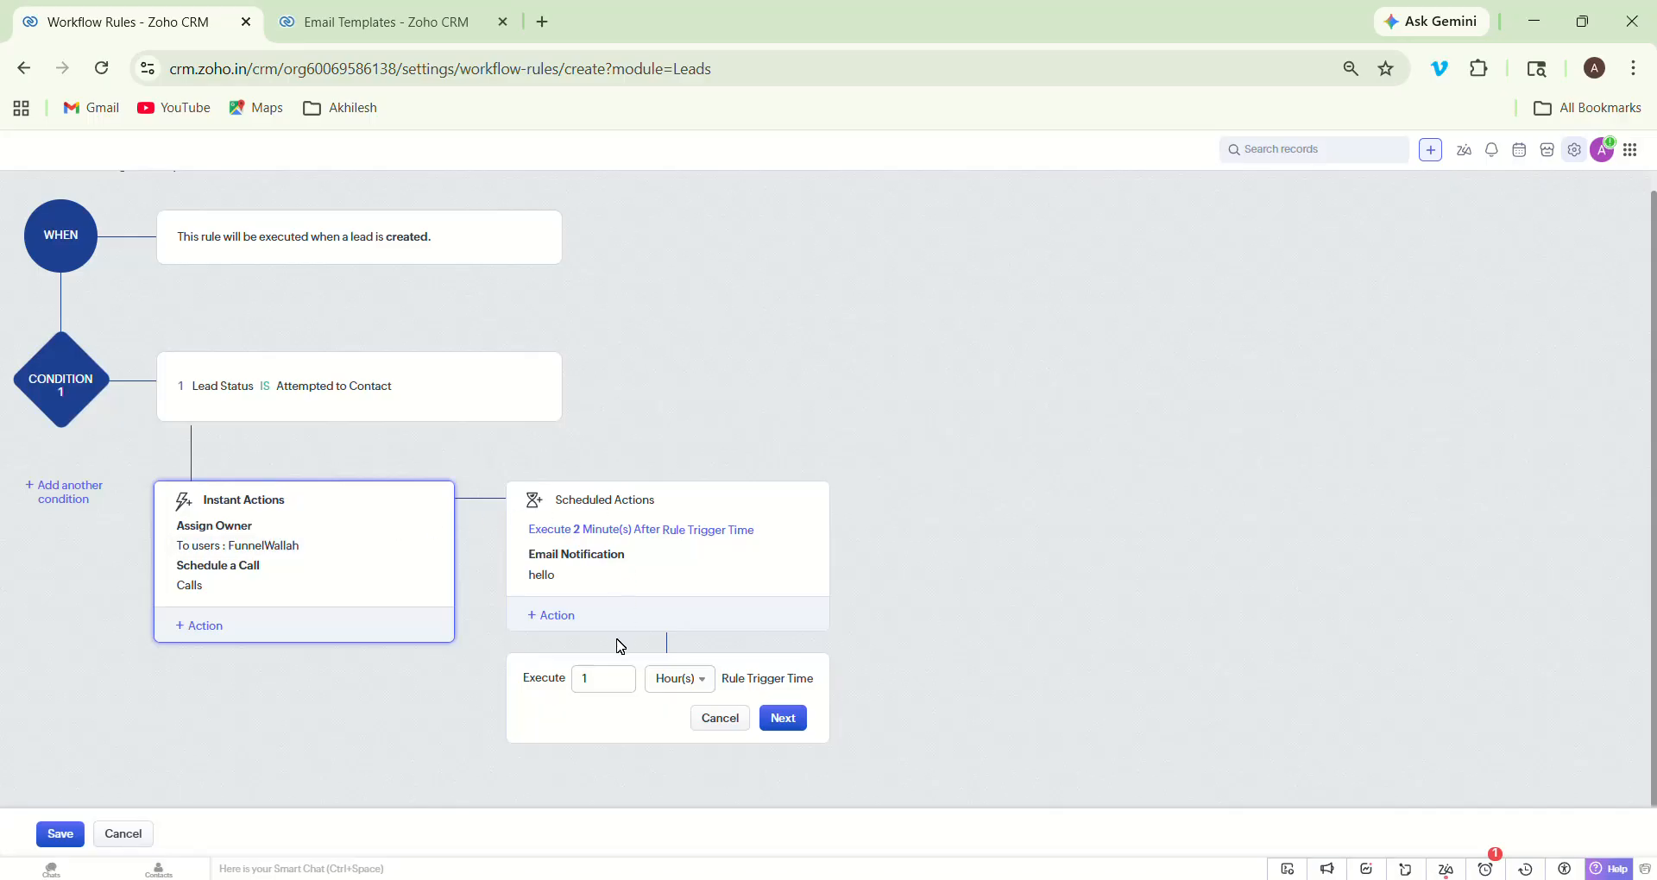
Step: Discard the unfinished second scheduled action, review the available instant action types and save the workflow rule
left_click(720, 722)
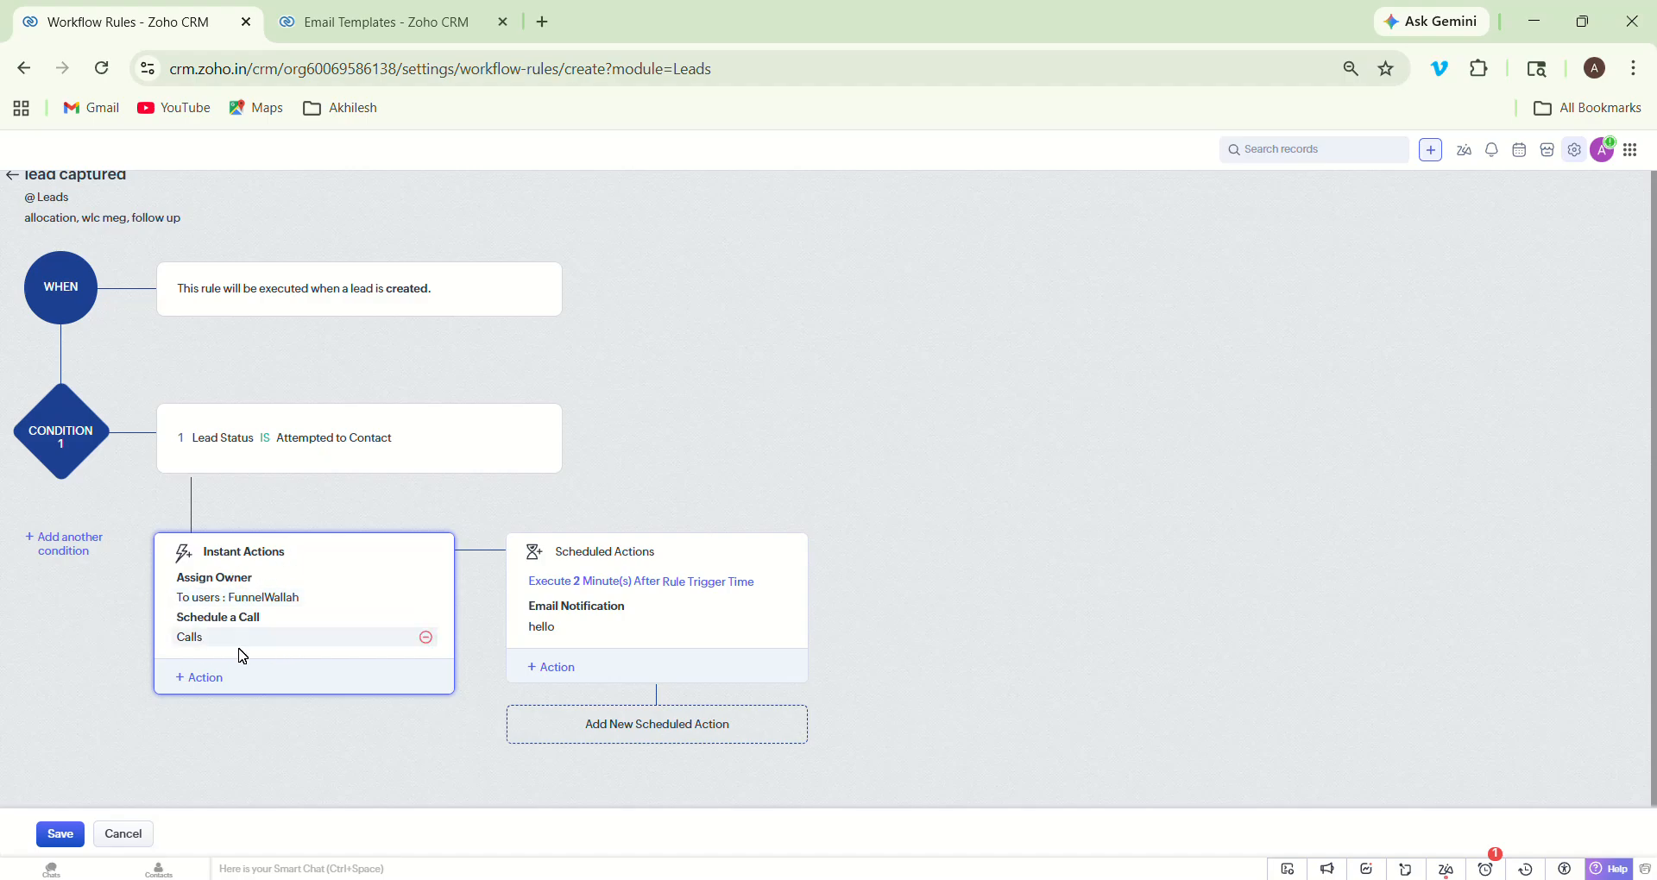
left_click(227, 682)
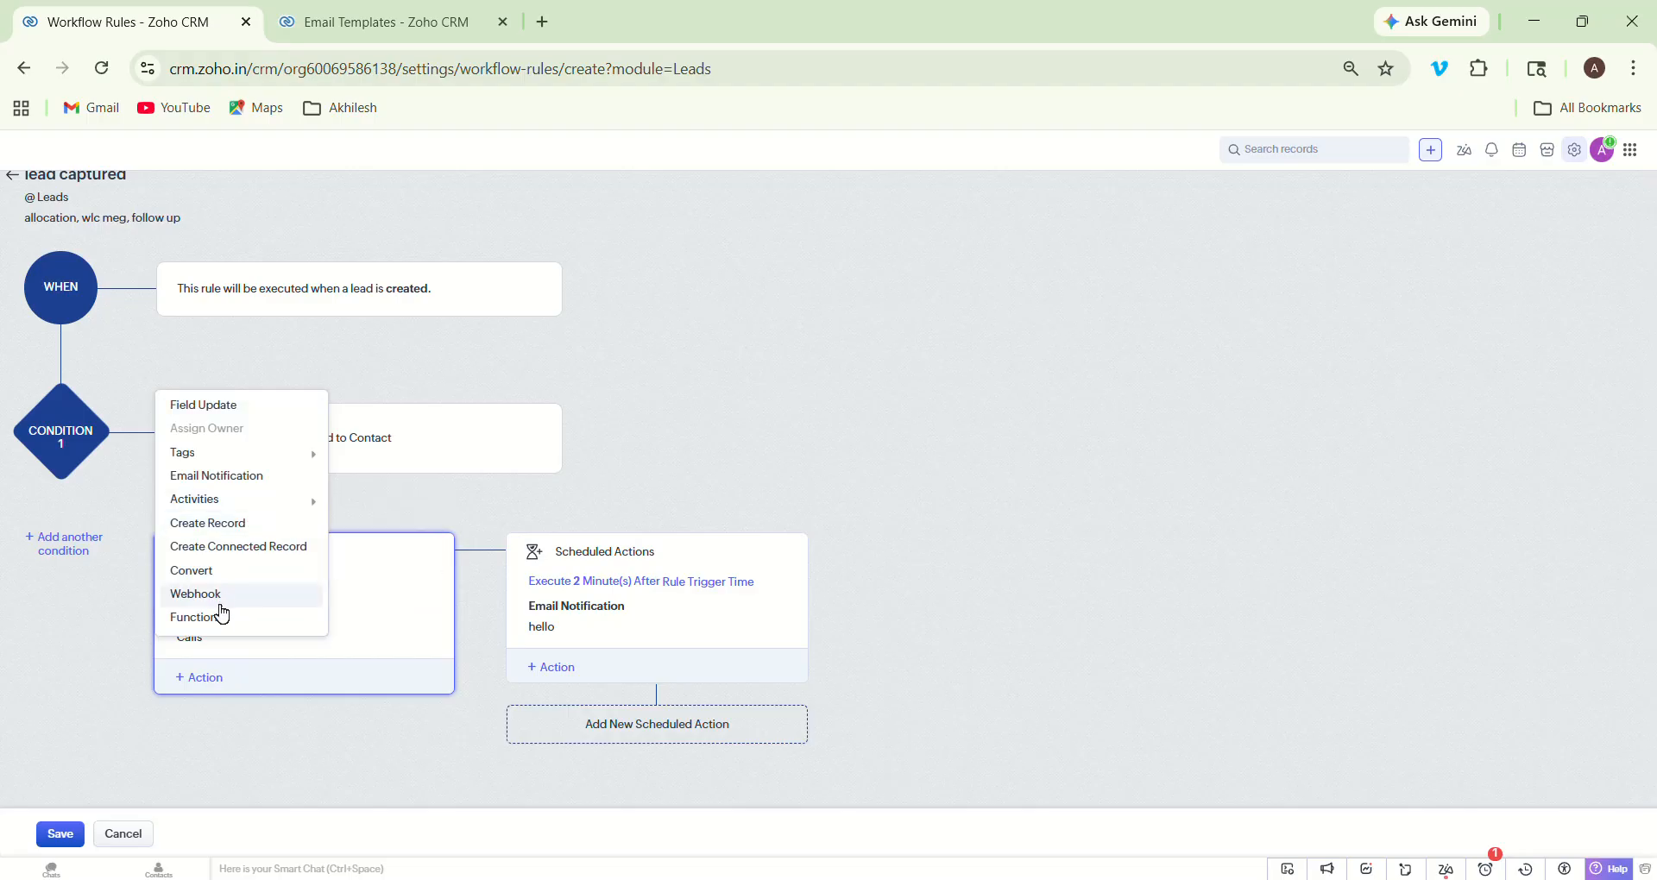
left_click(699, 498)
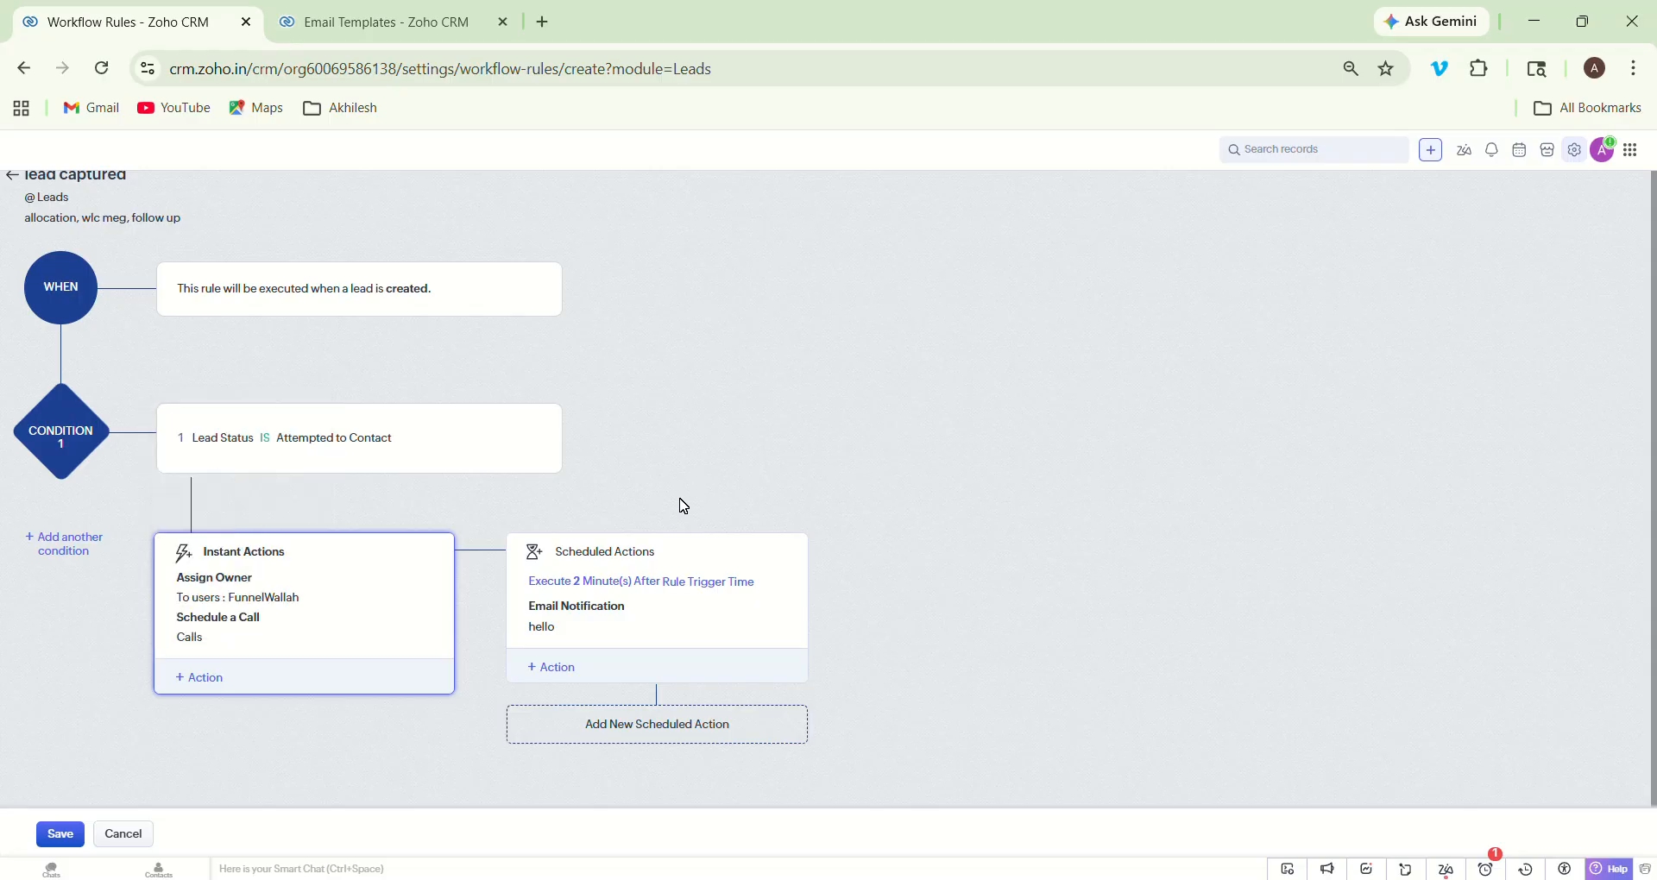
left_click(215, 690)
mouse_move(251, 455)
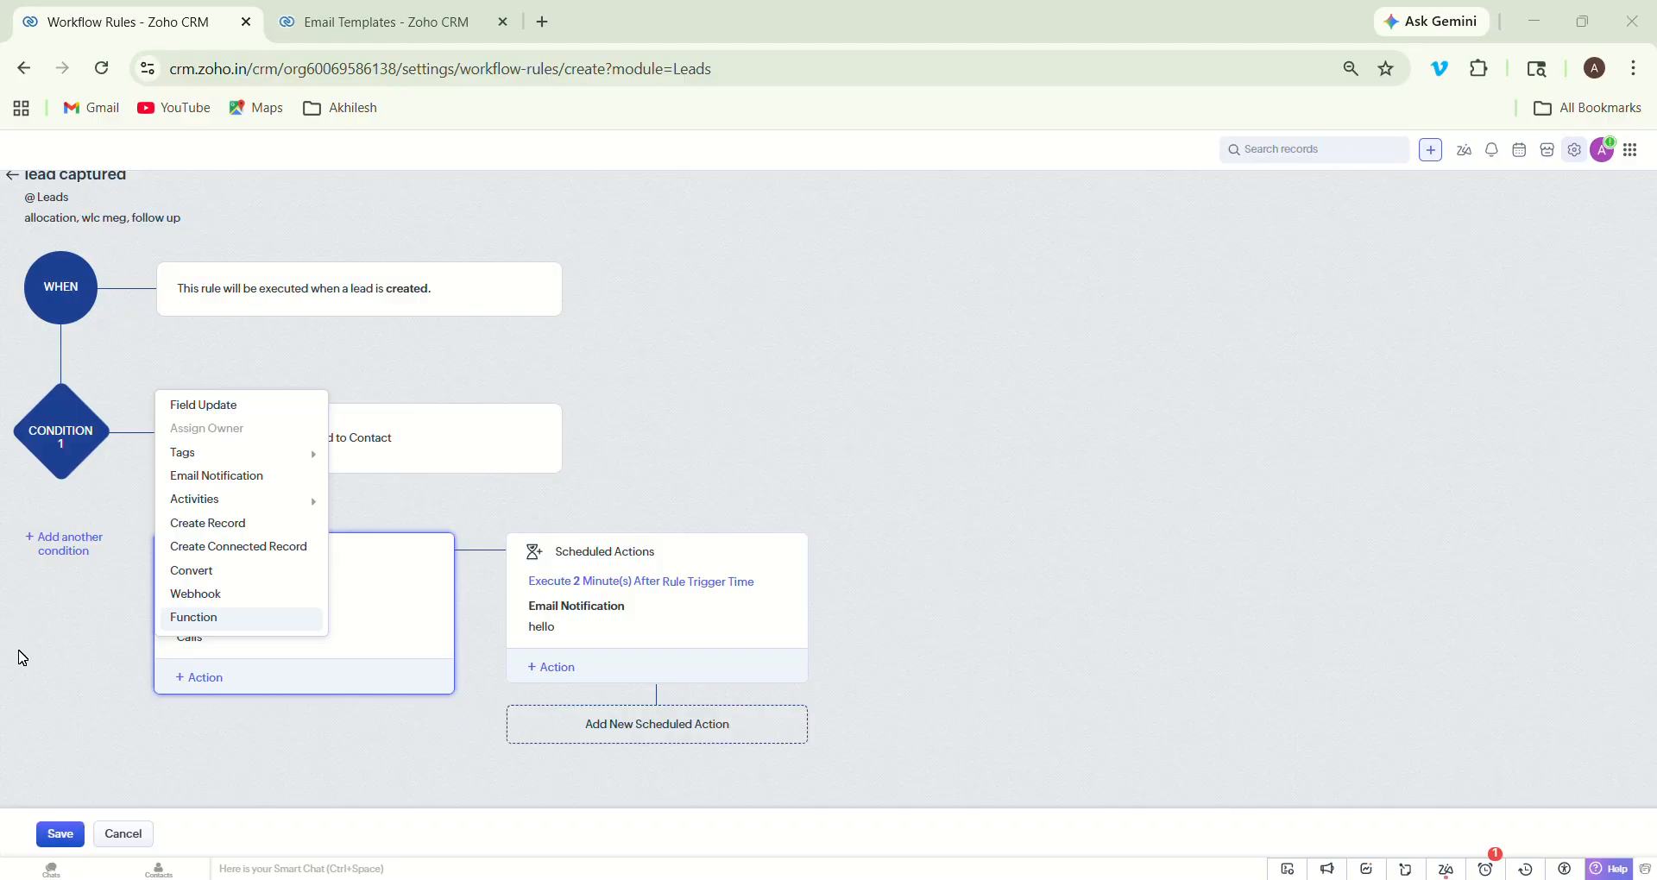
left_click(72, 836)
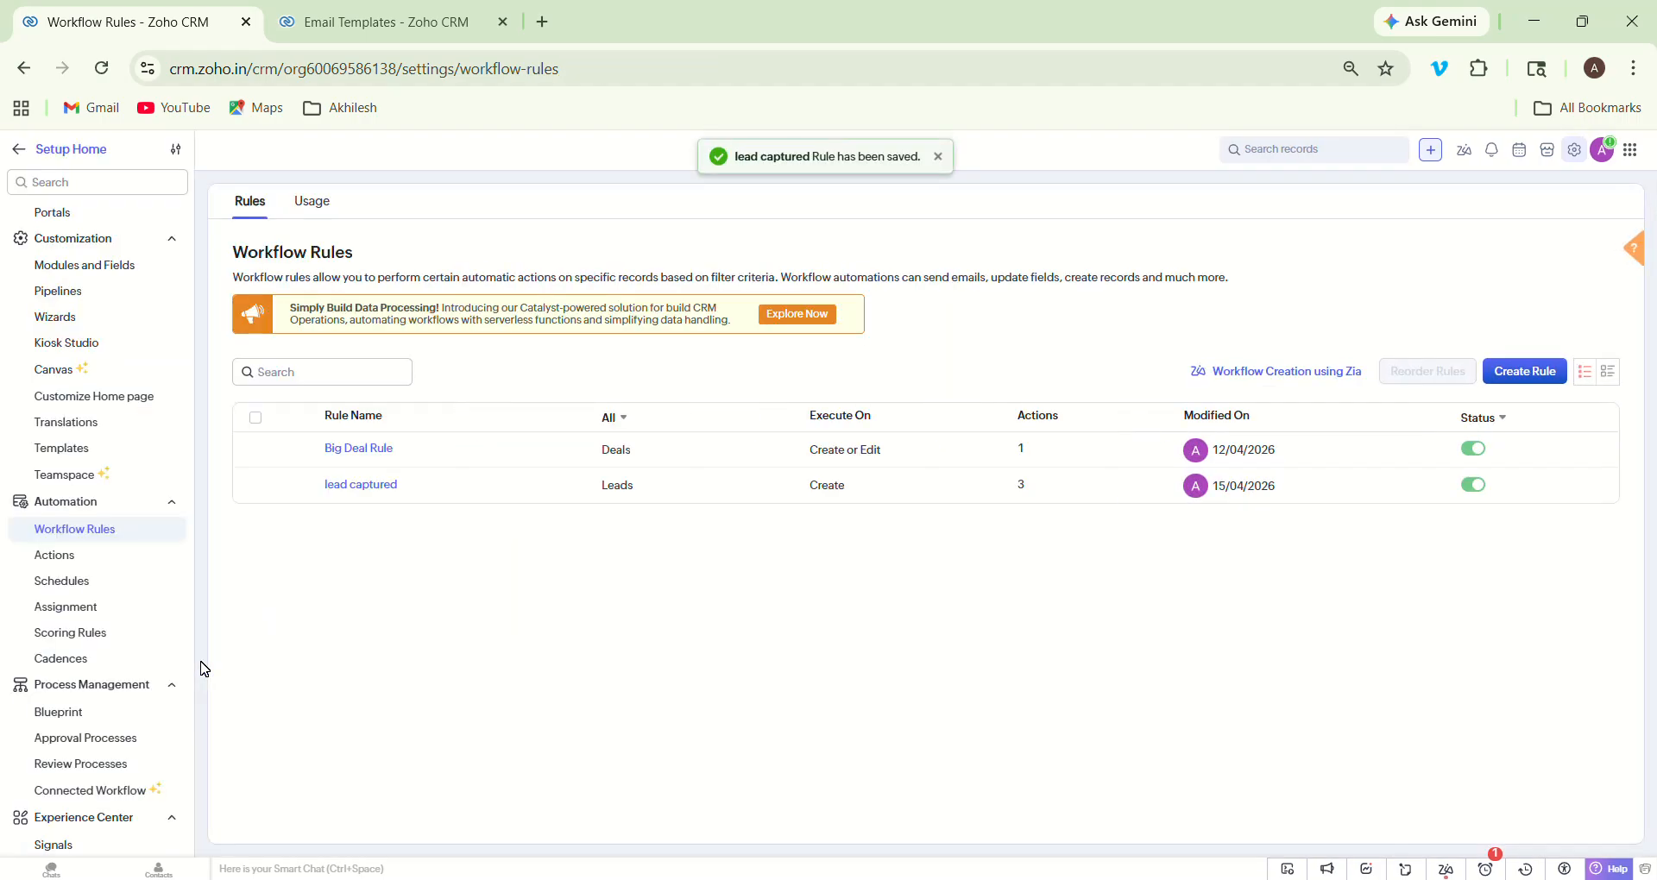
Step: View the usage statistics of the lead captured rule and return to the list of workflow rules
left_click(409, 486)
left_click(409, 488)
left_click(409, 486)
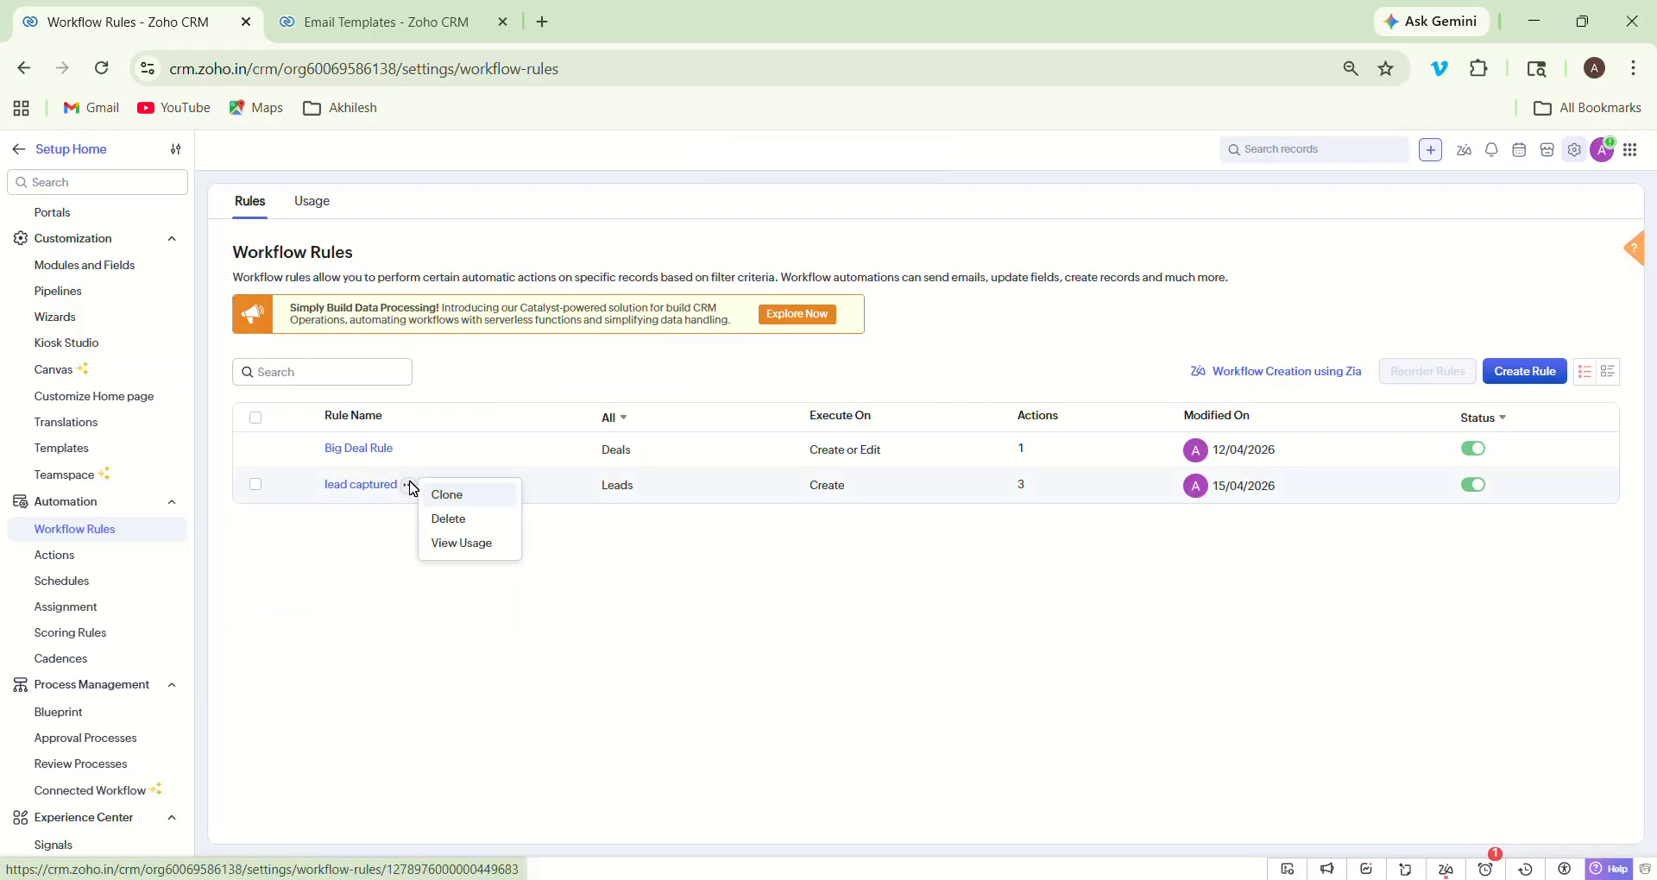
left_click(464, 545)
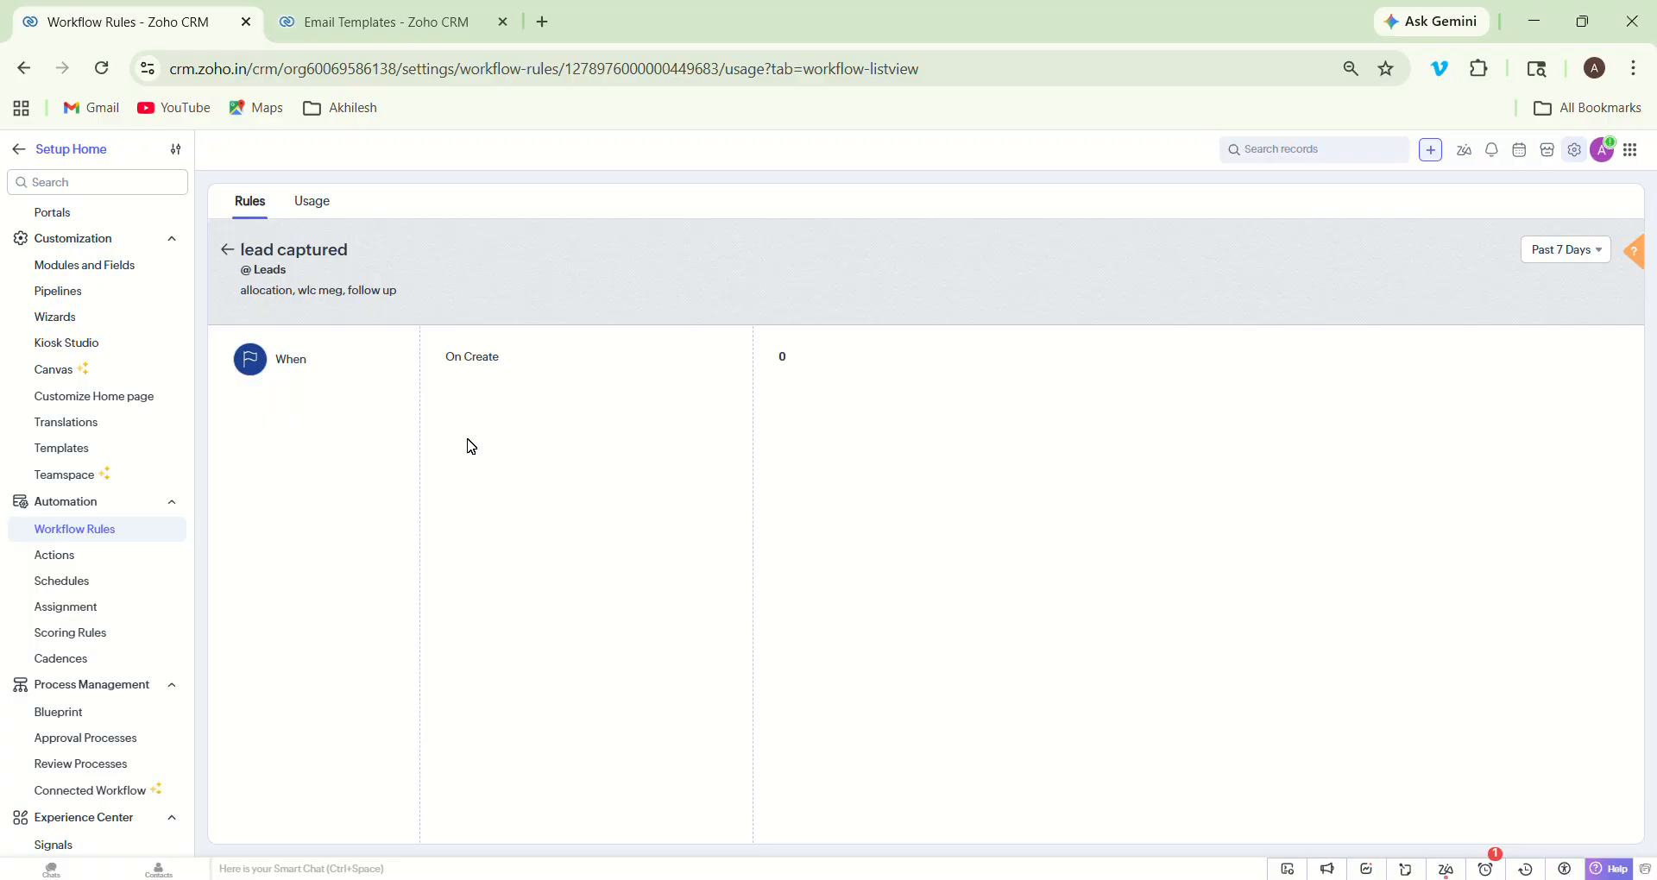
left_click(226, 251)
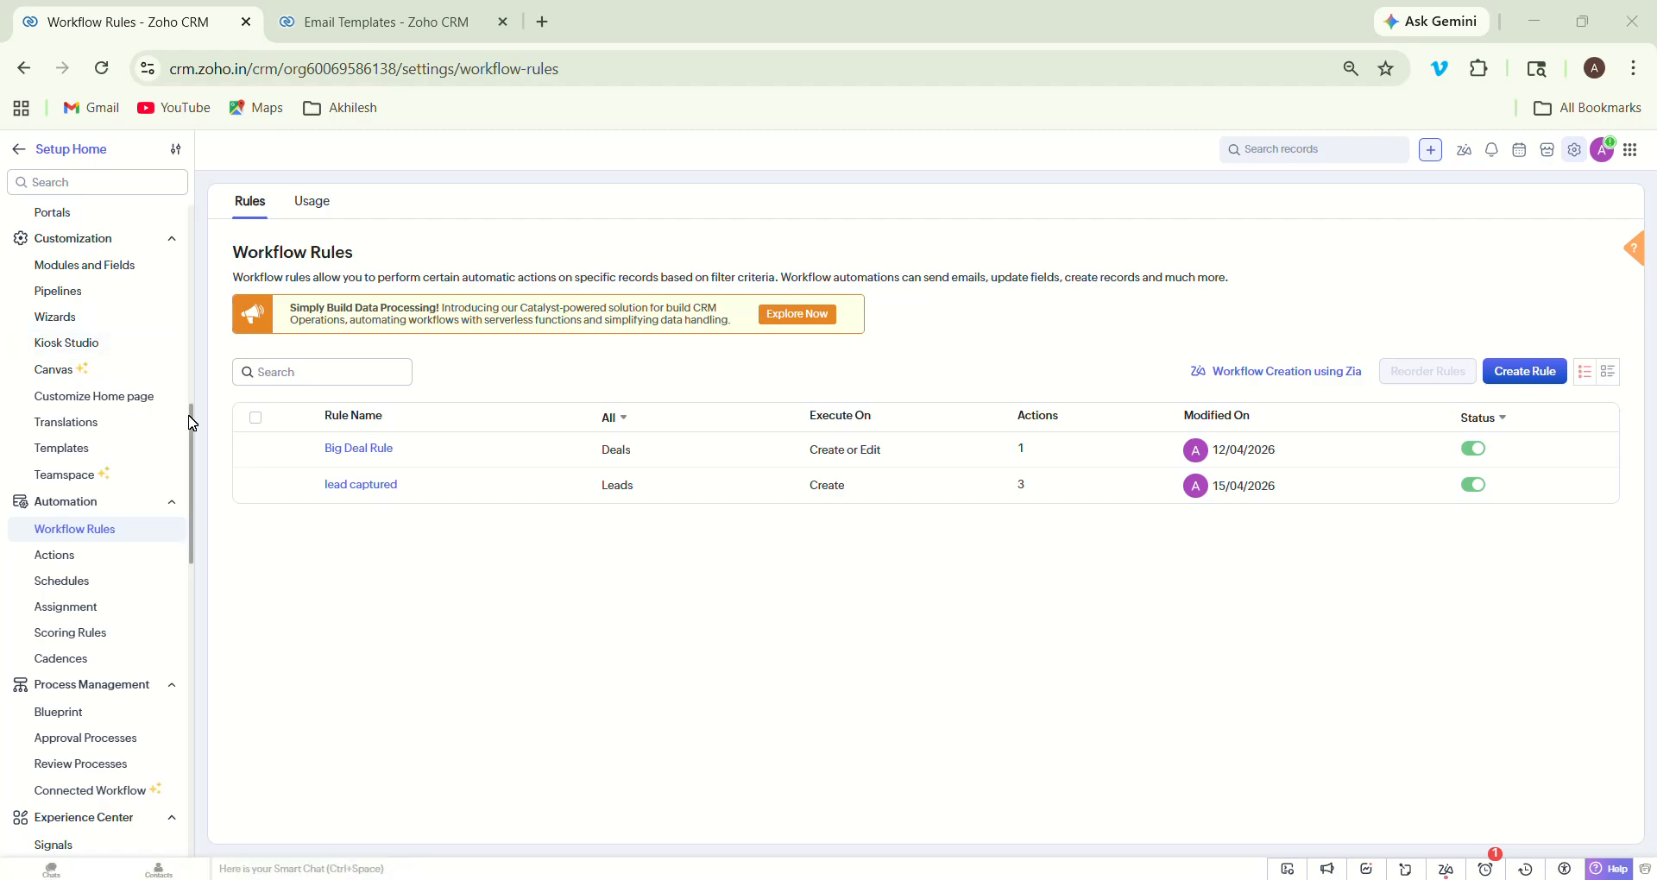
Step: Leave the setup area, start a new lead in the Leads module and fill in the lead's first name
left_click_drag(193, 426, 204, 241)
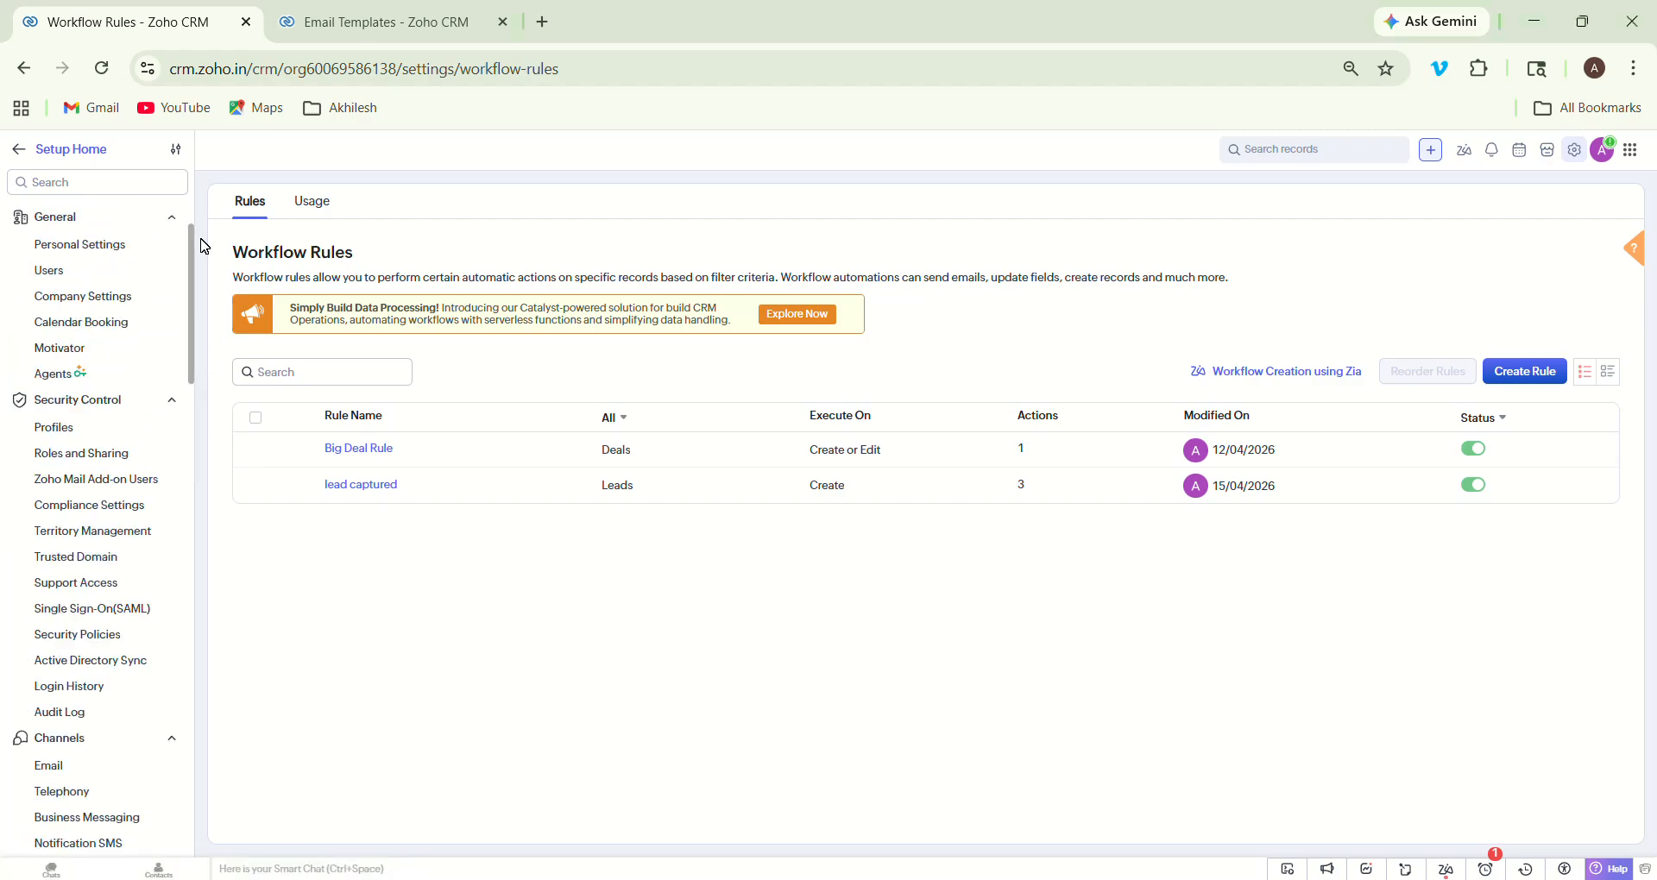
left_click(22, 154)
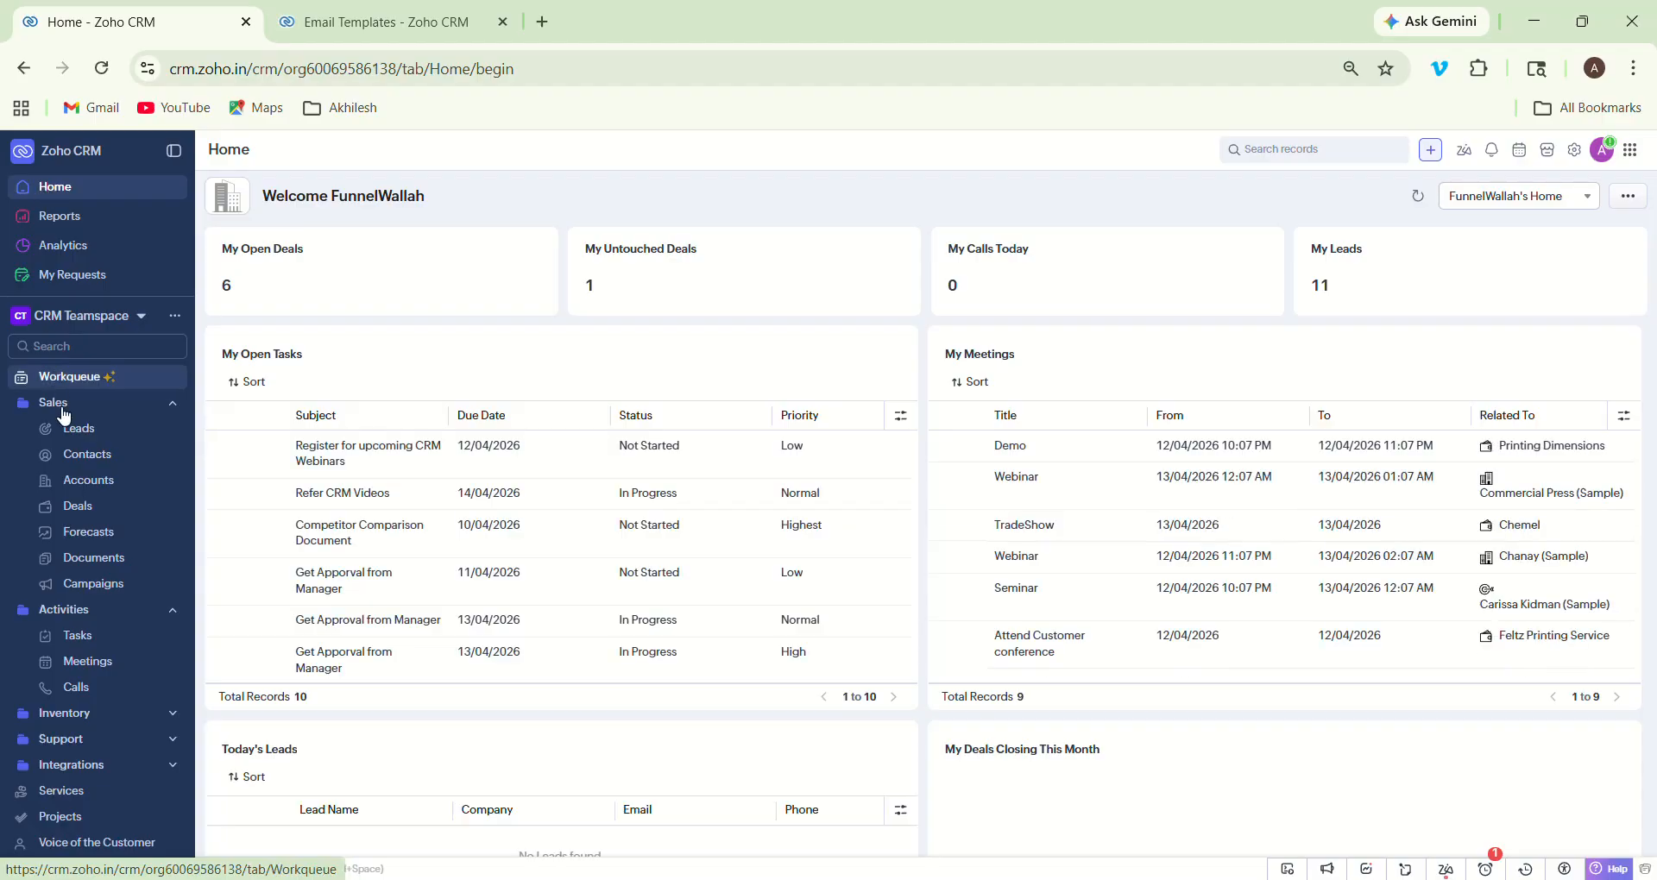
left_click(69, 438)
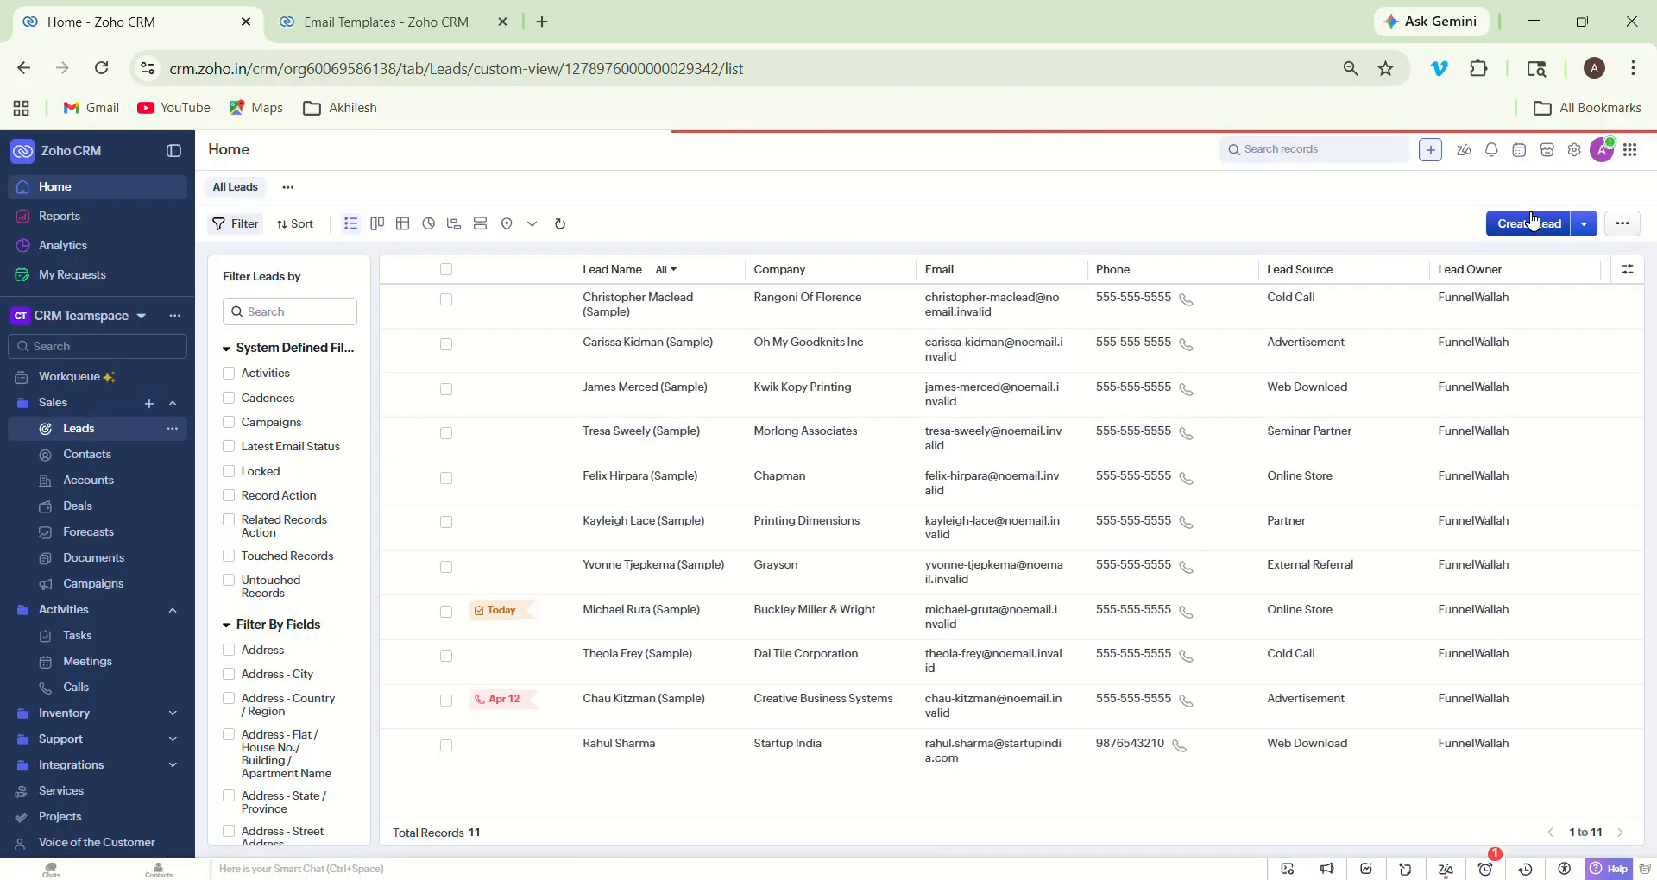
left_click(1511, 226)
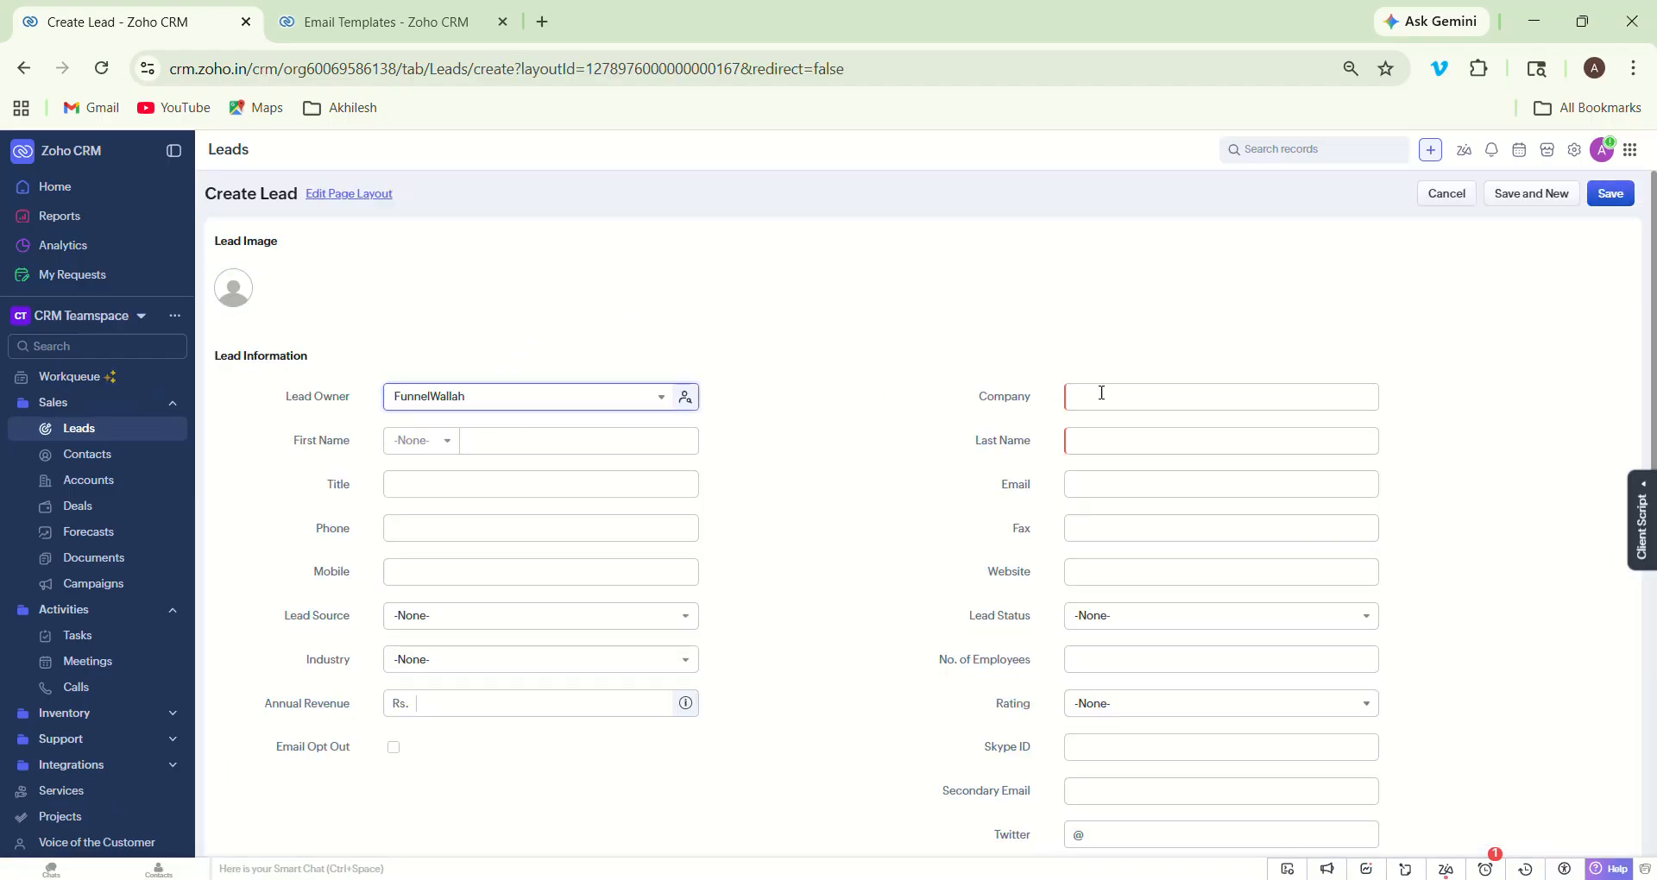
left_click(610, 433)
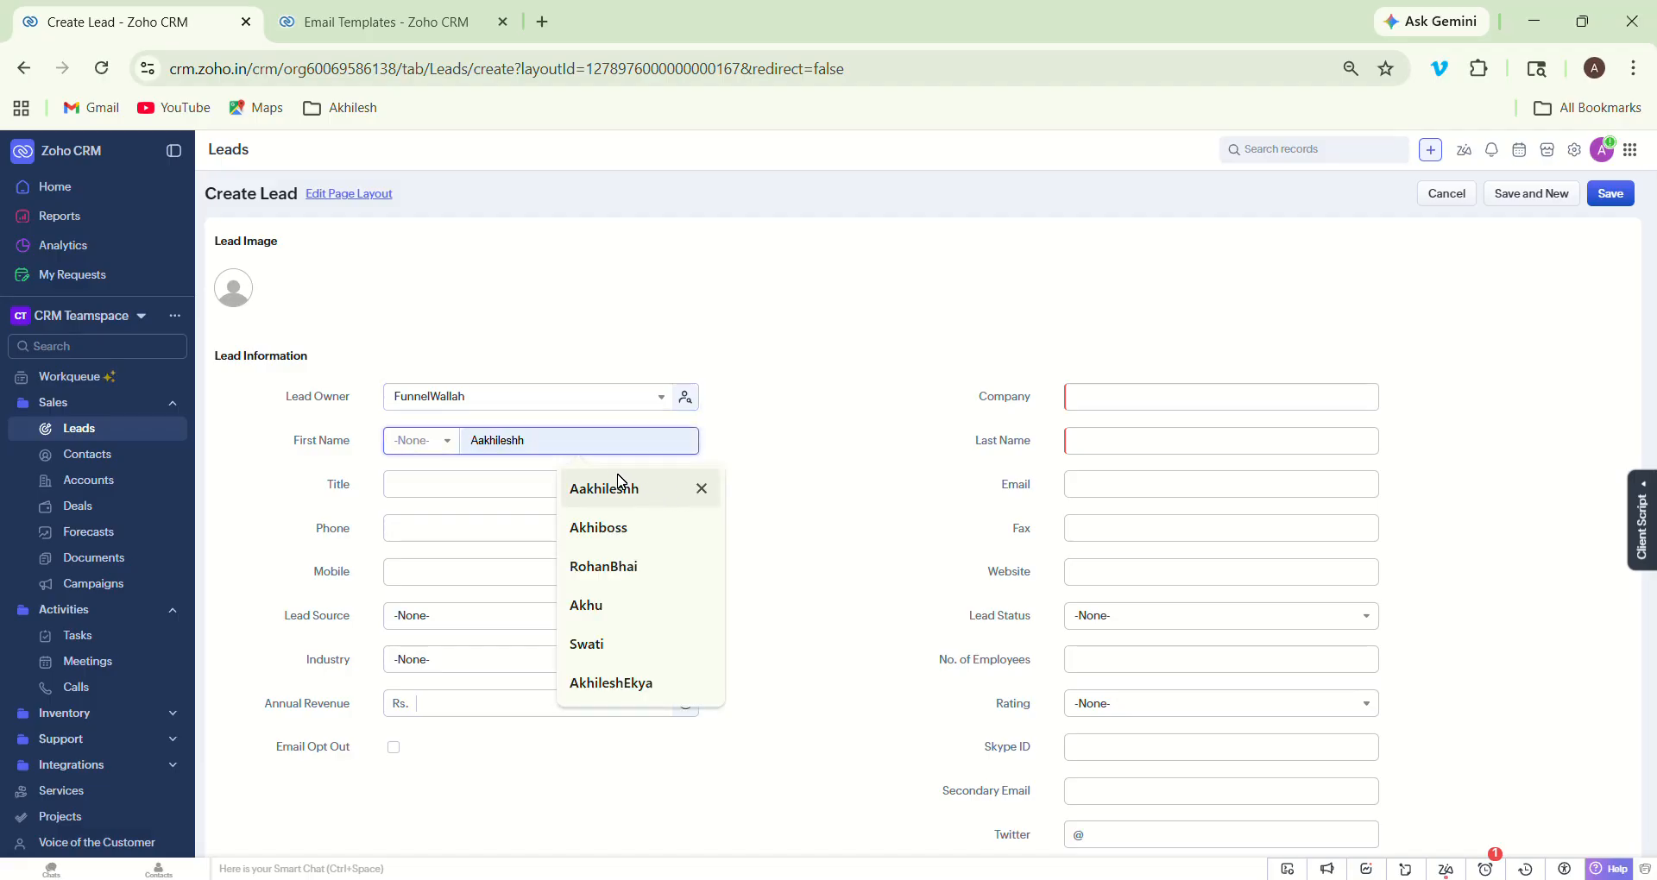
left_click(630, 496)
left_click(448, 480)
left_click(416, 566)
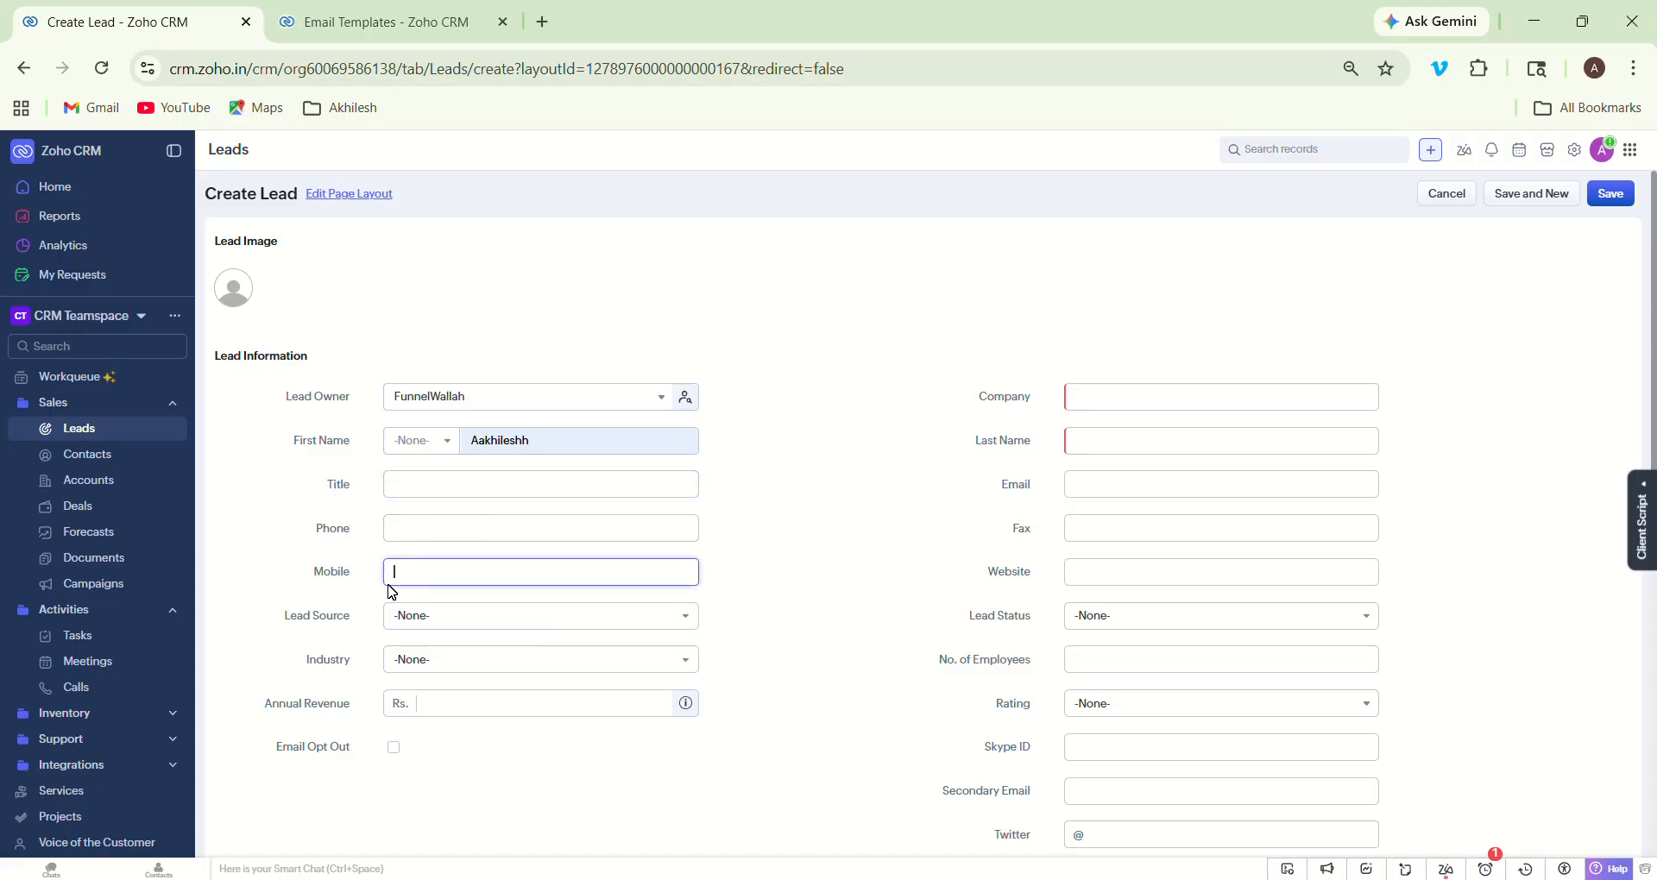
Step: Check the signed-in account's profile and its list of organizations, then return to the lead form
key("alt+Tab")
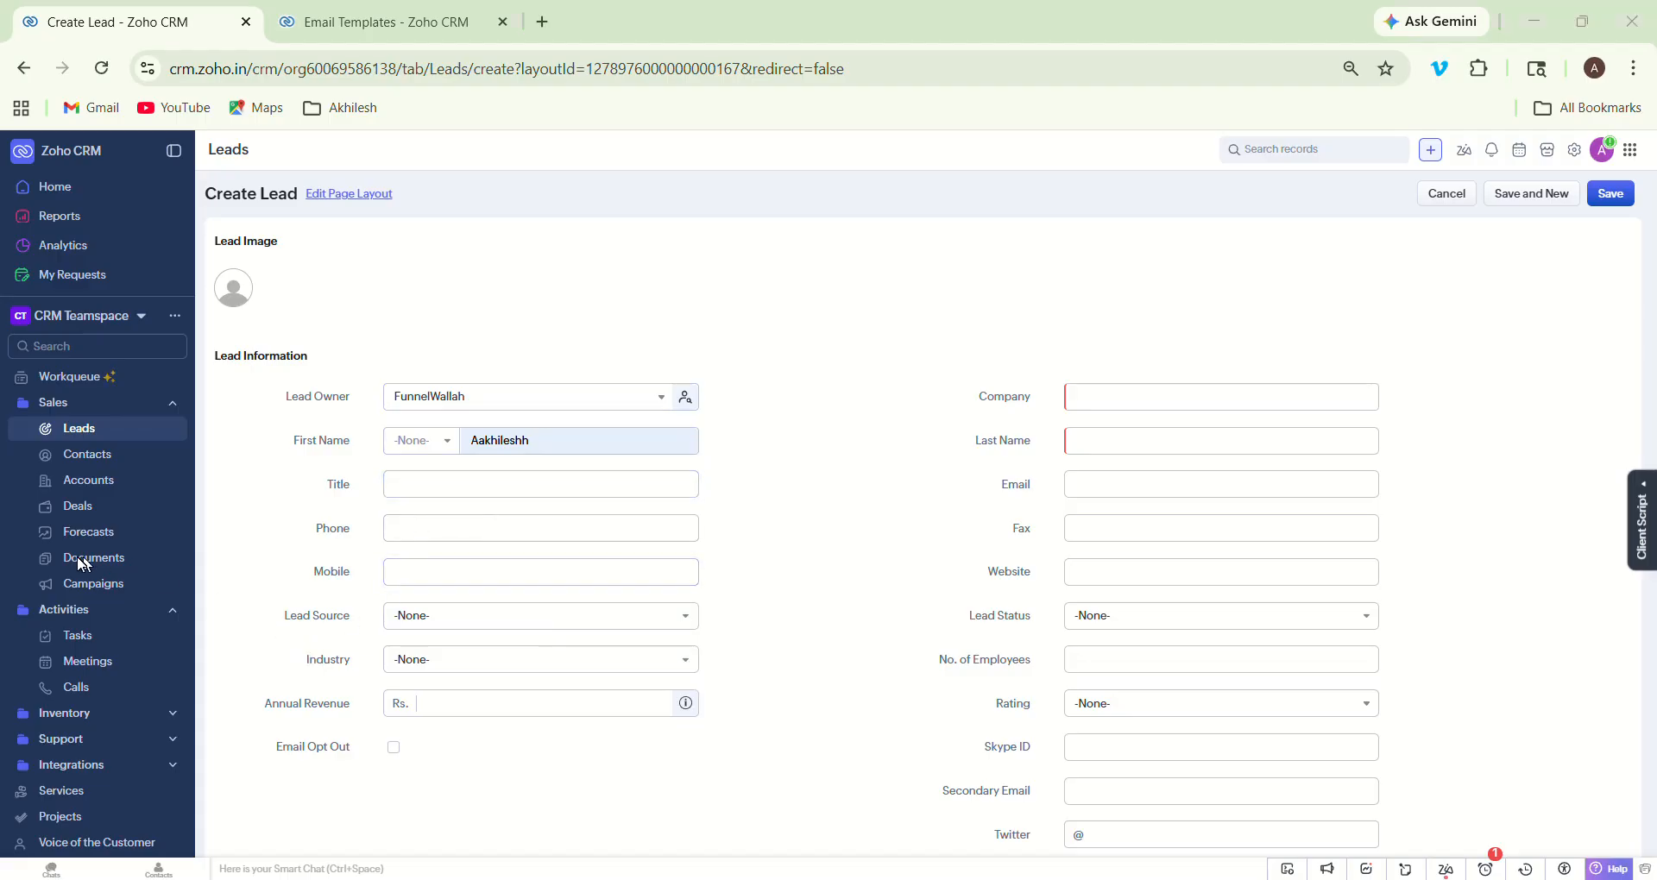
left_click(1597, 164)
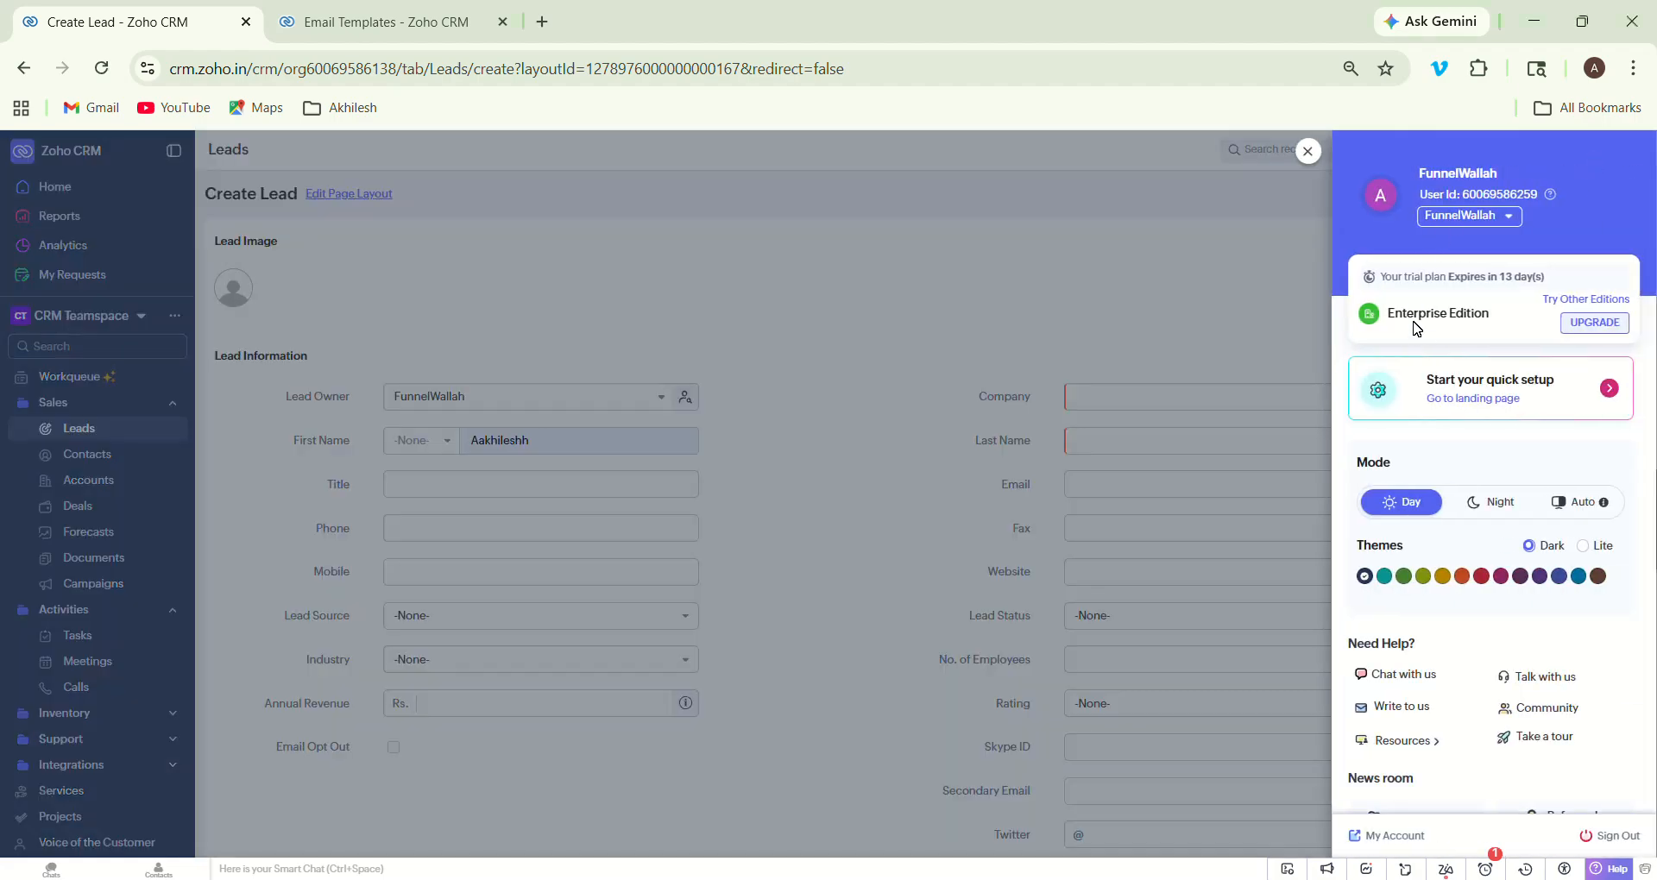
left_click(1498, 223)
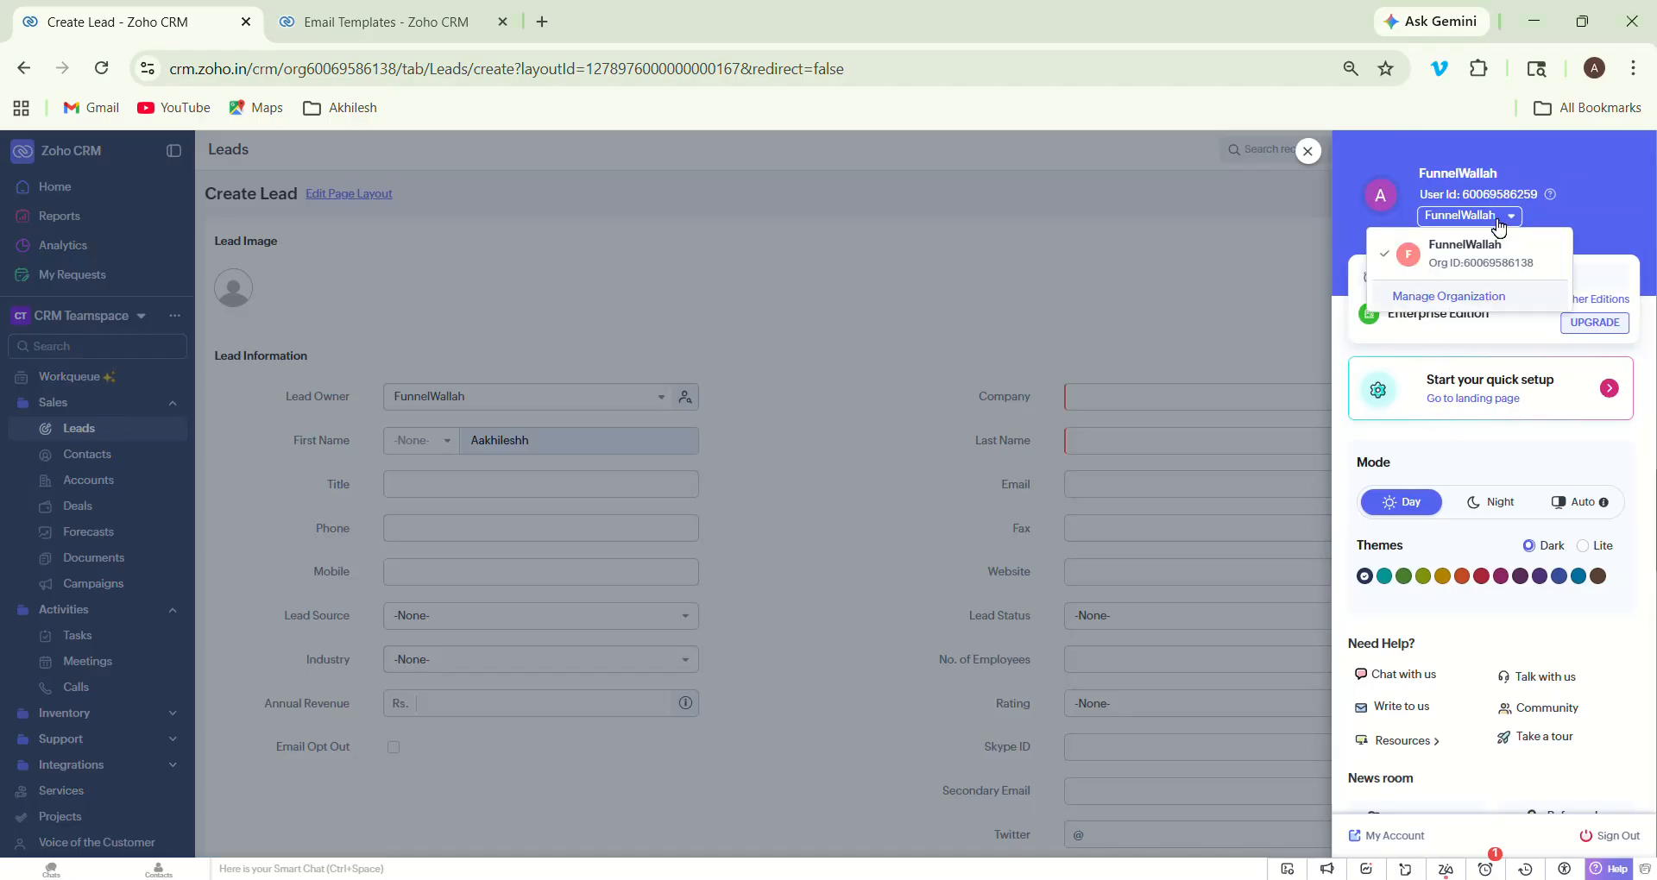
left_click(1499, 222)
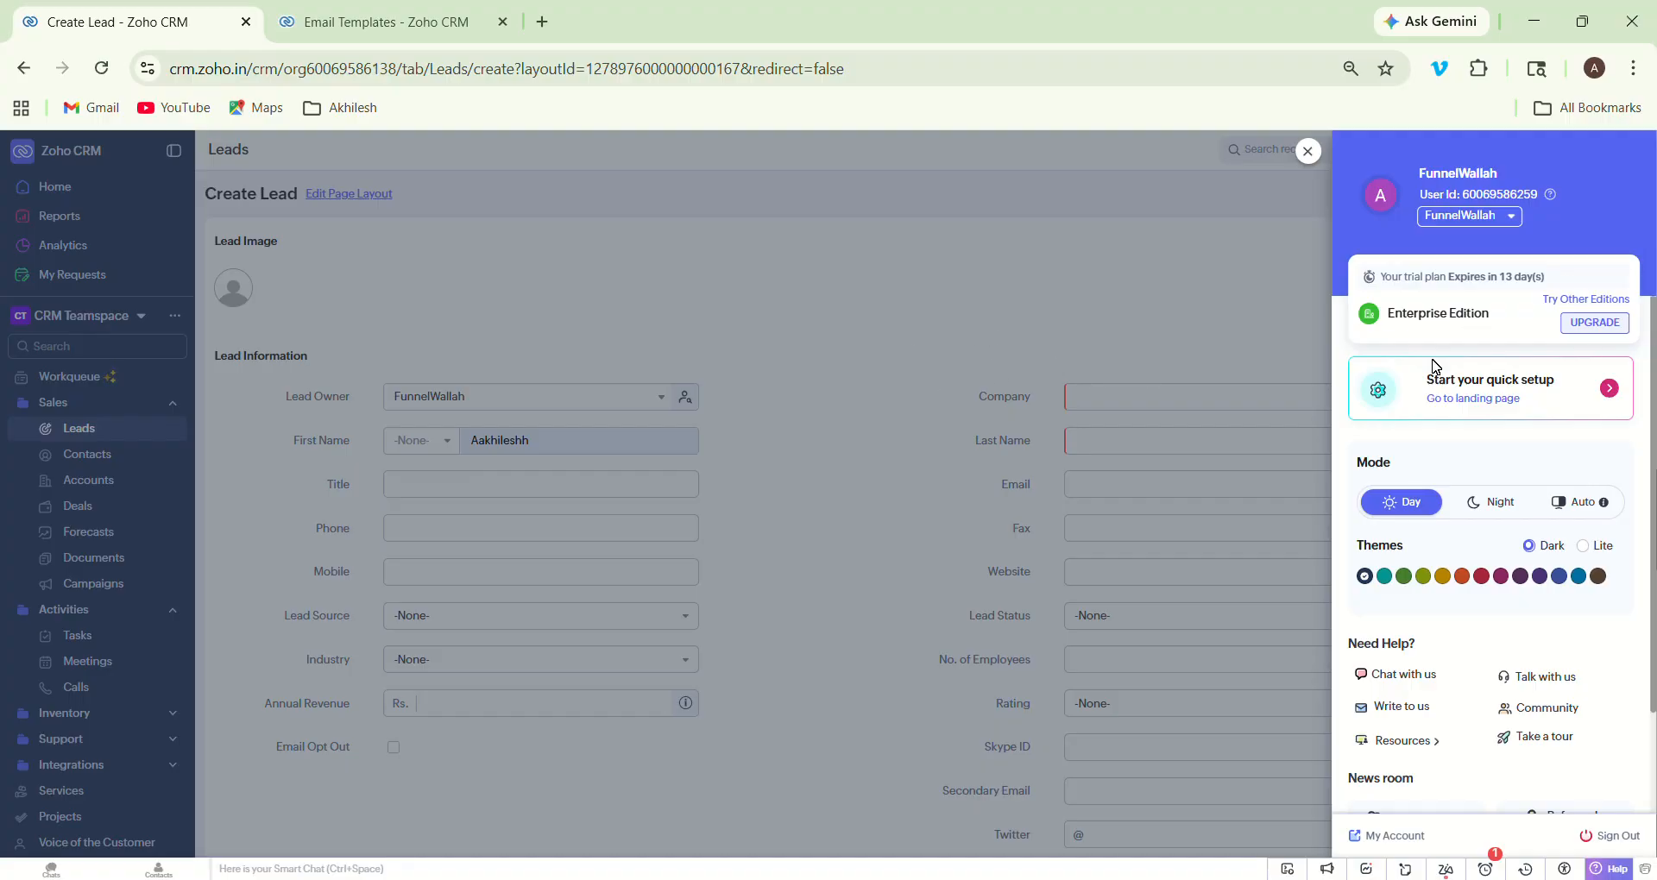
left_click(1013, 343)
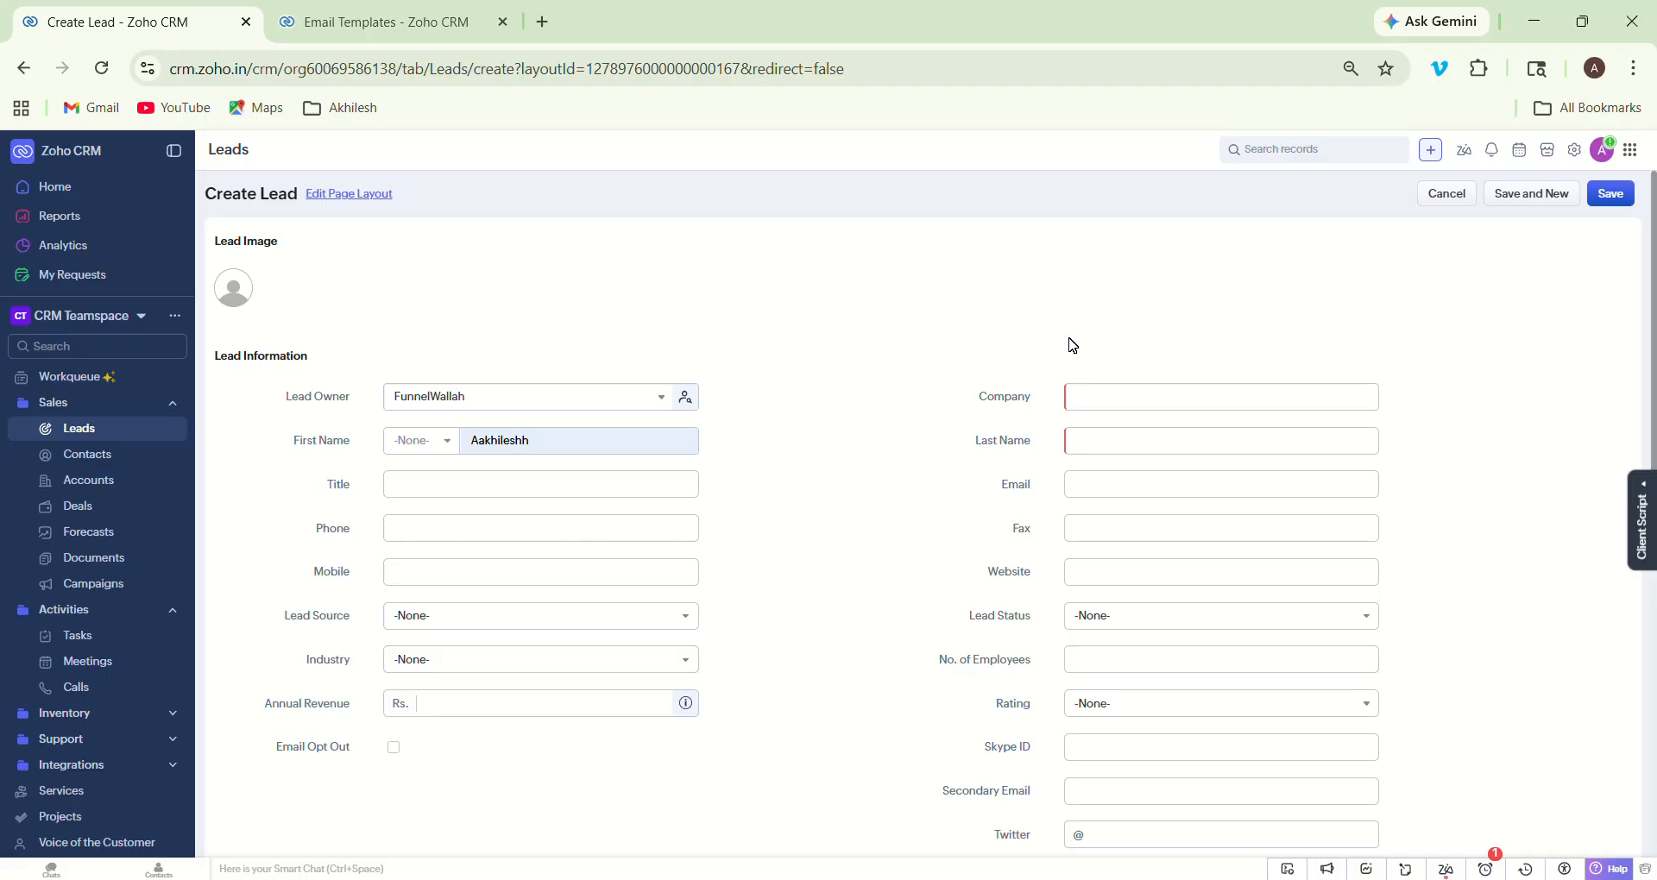
Step: Fill in the lead's email and last name, set the company to tc and save the lead
left_click(573, 474)
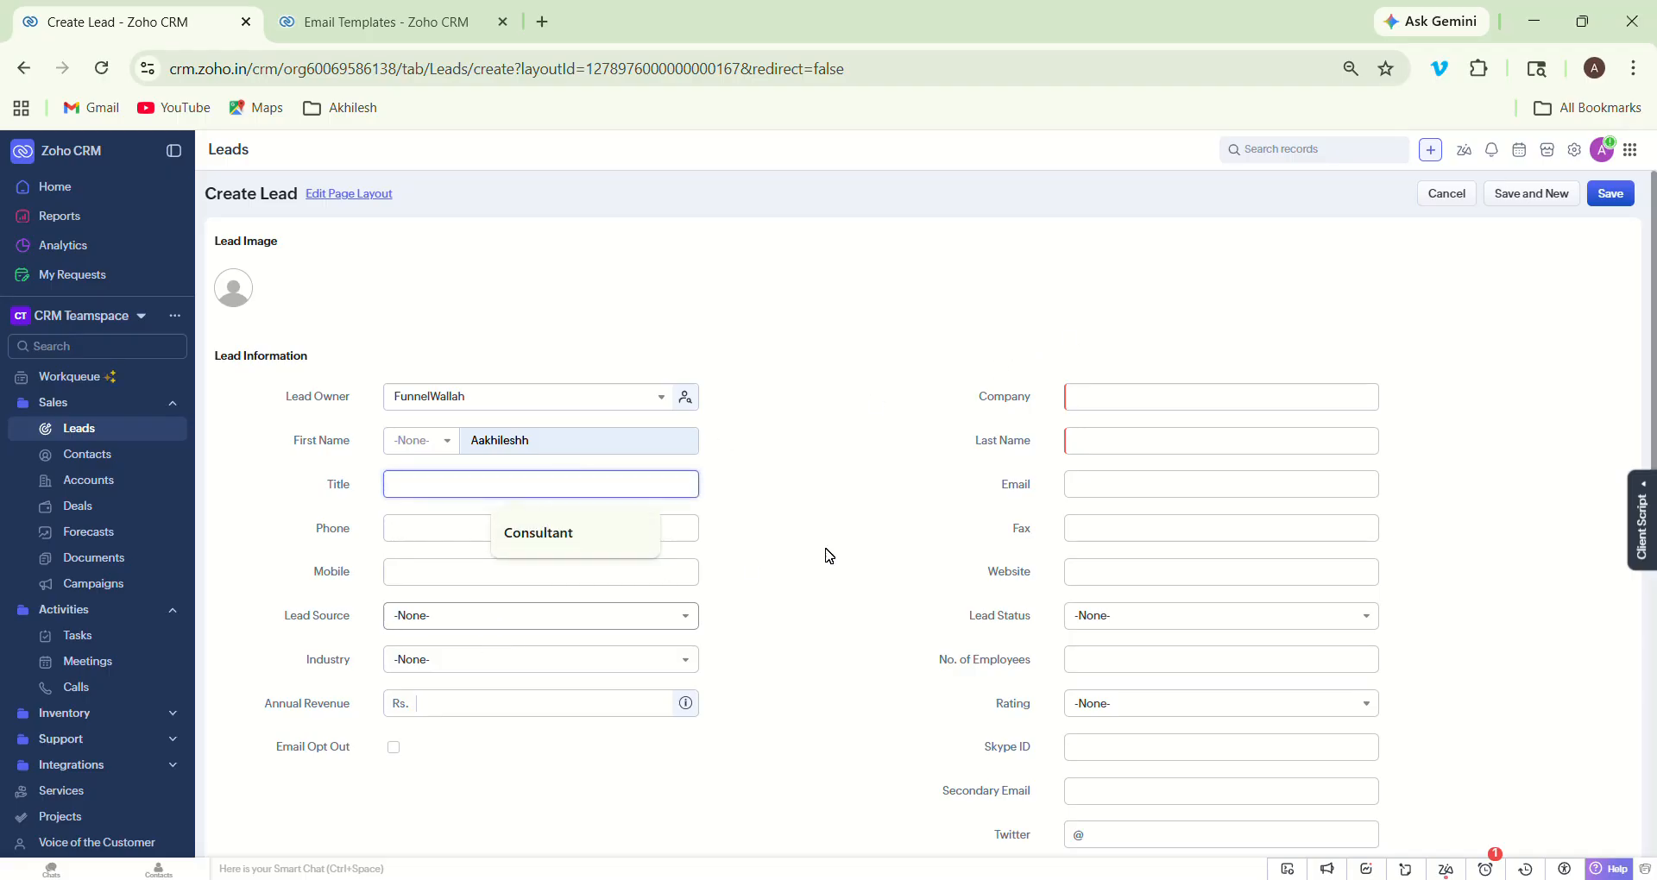
left_click(1101, 486)
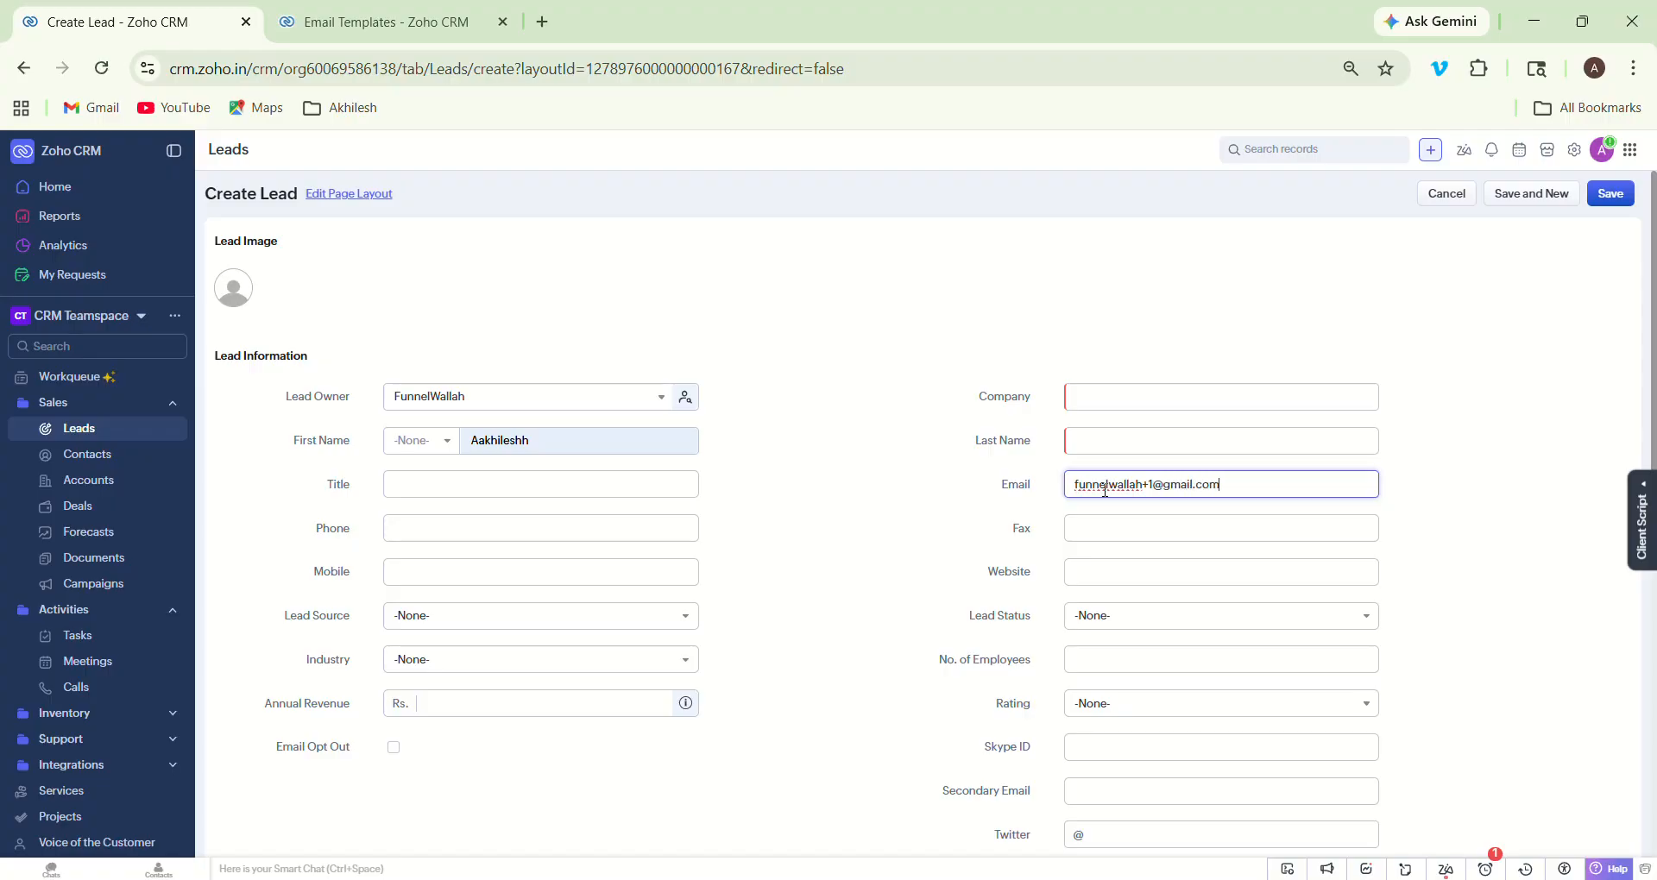
left_click(1226, 407)
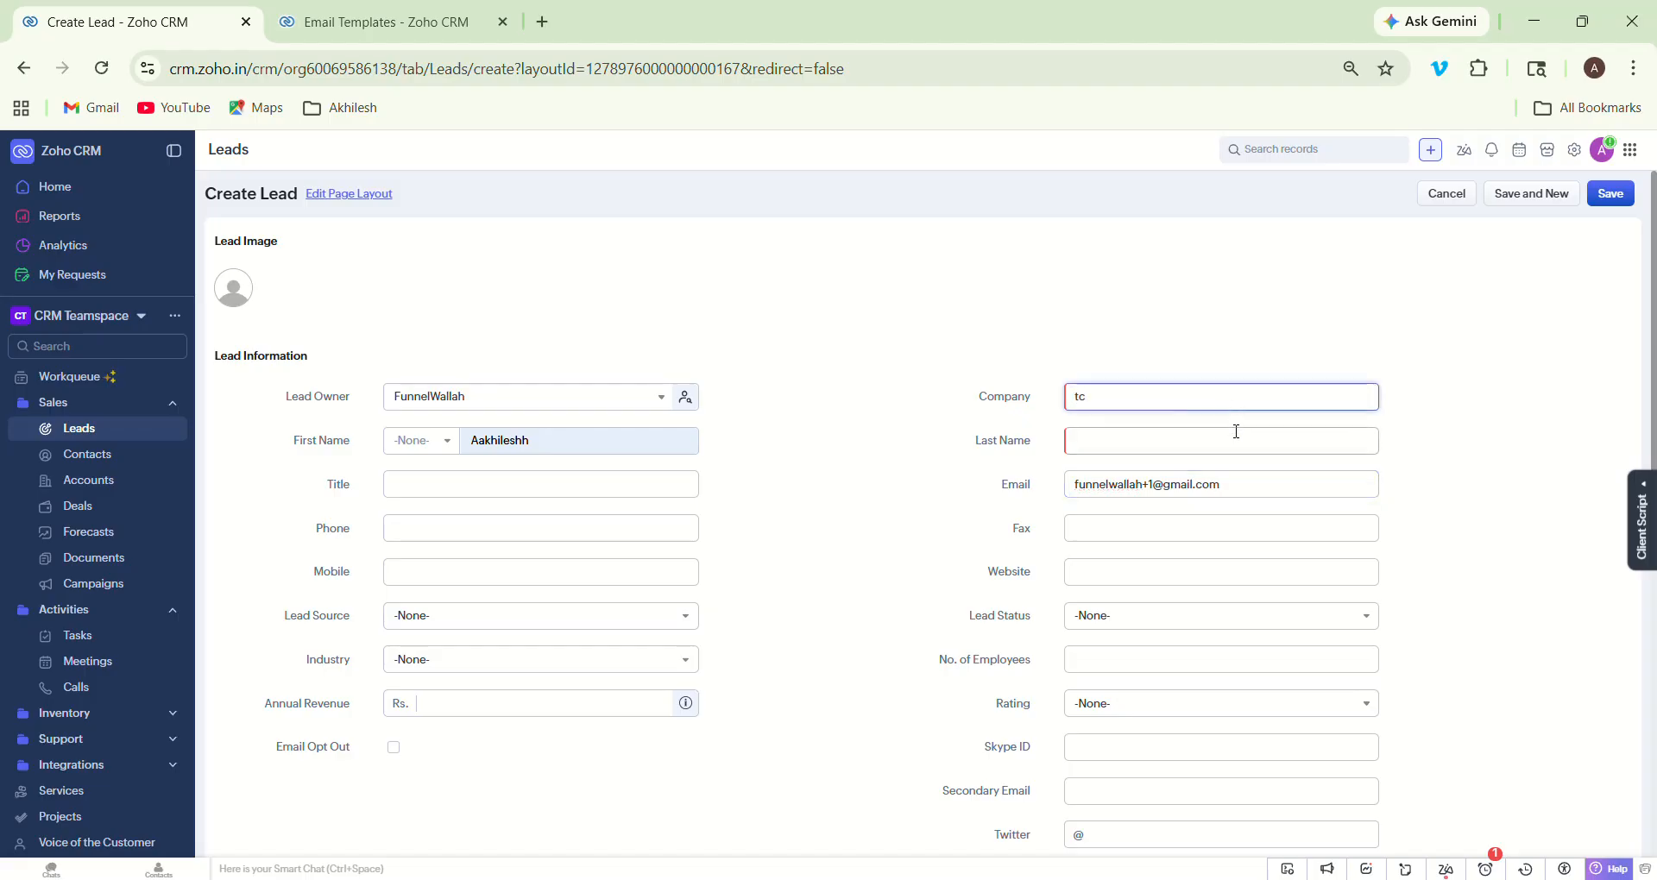
left_click(1224, 439)
type("la")
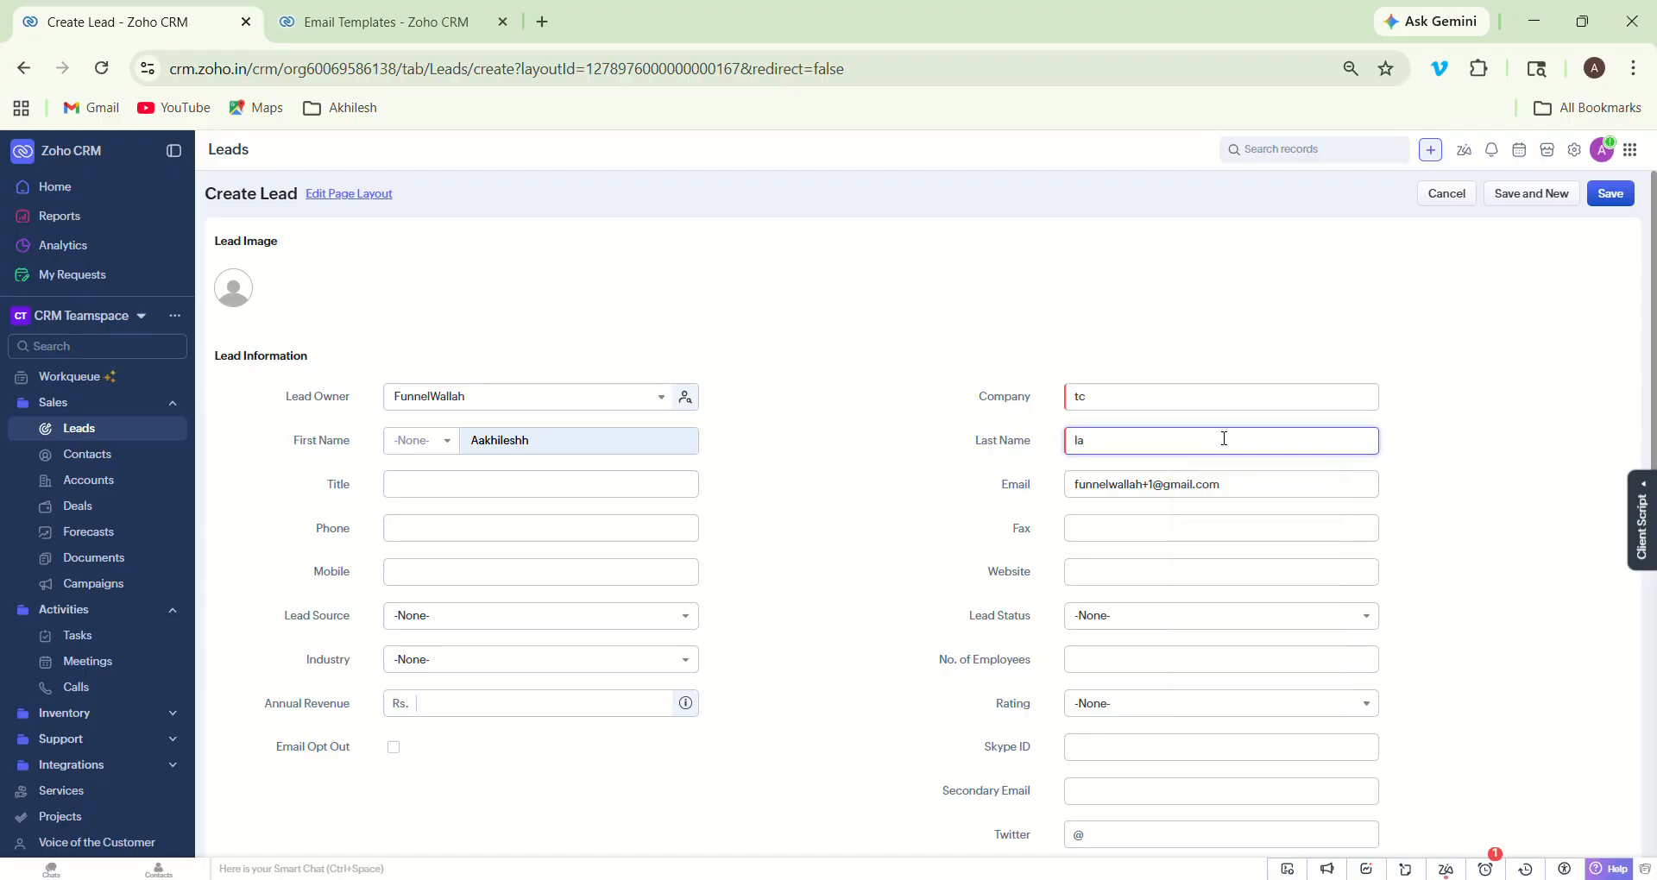
type("thi")
left_click(1609, 195)
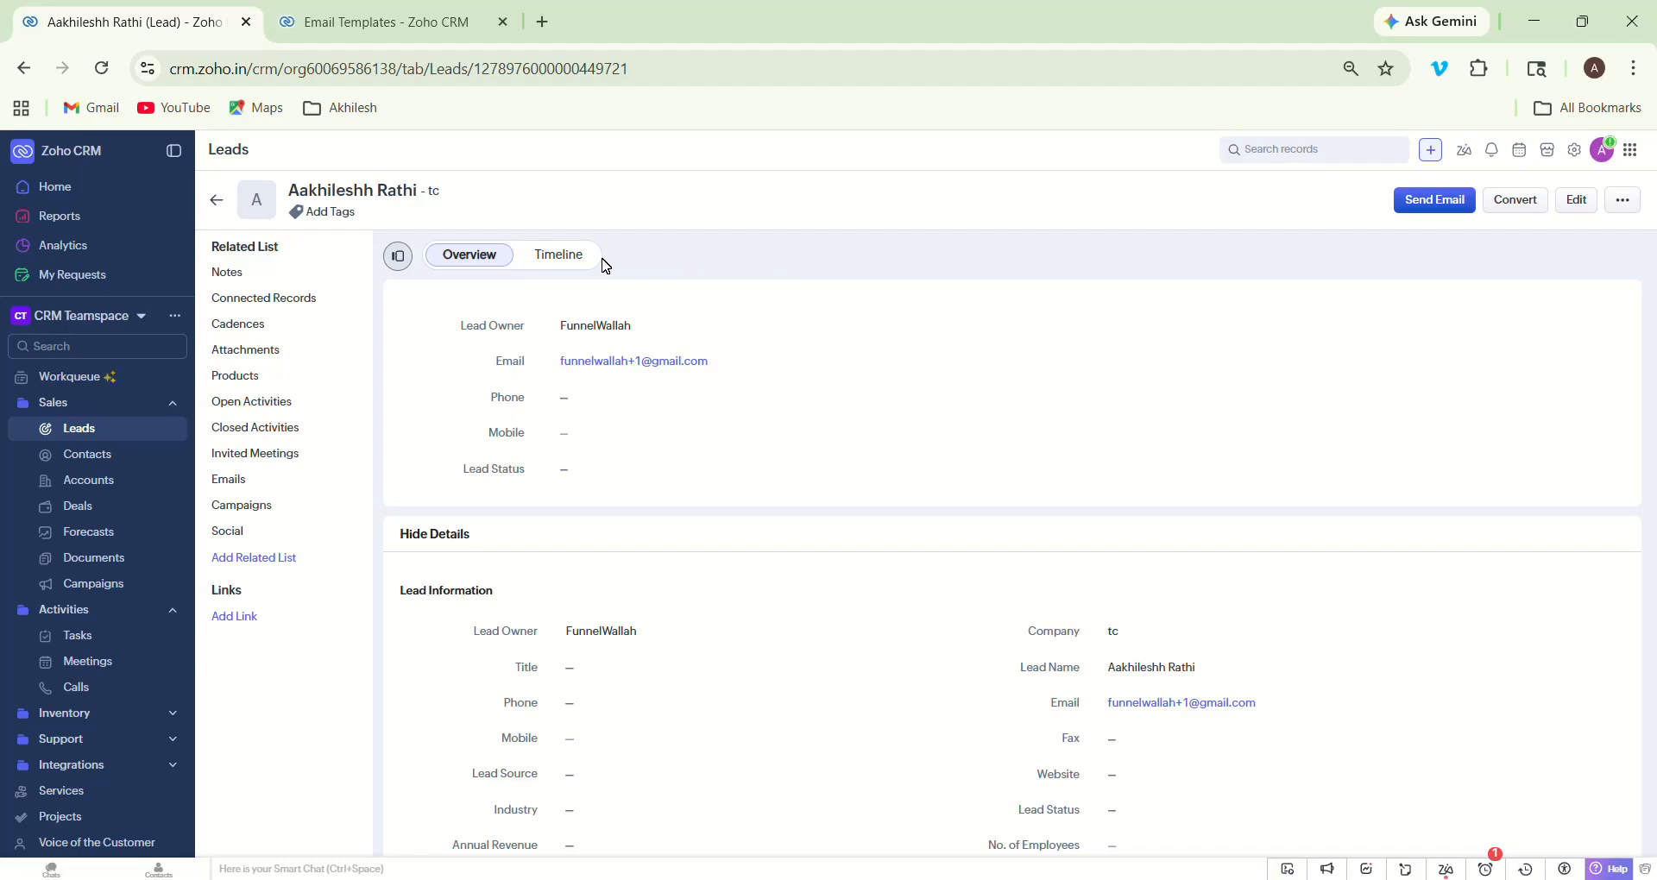
Step: Examine the new lead's timeline history, upcoming automated actions and customer interactions, and return to its overview
left_click(561, 256)
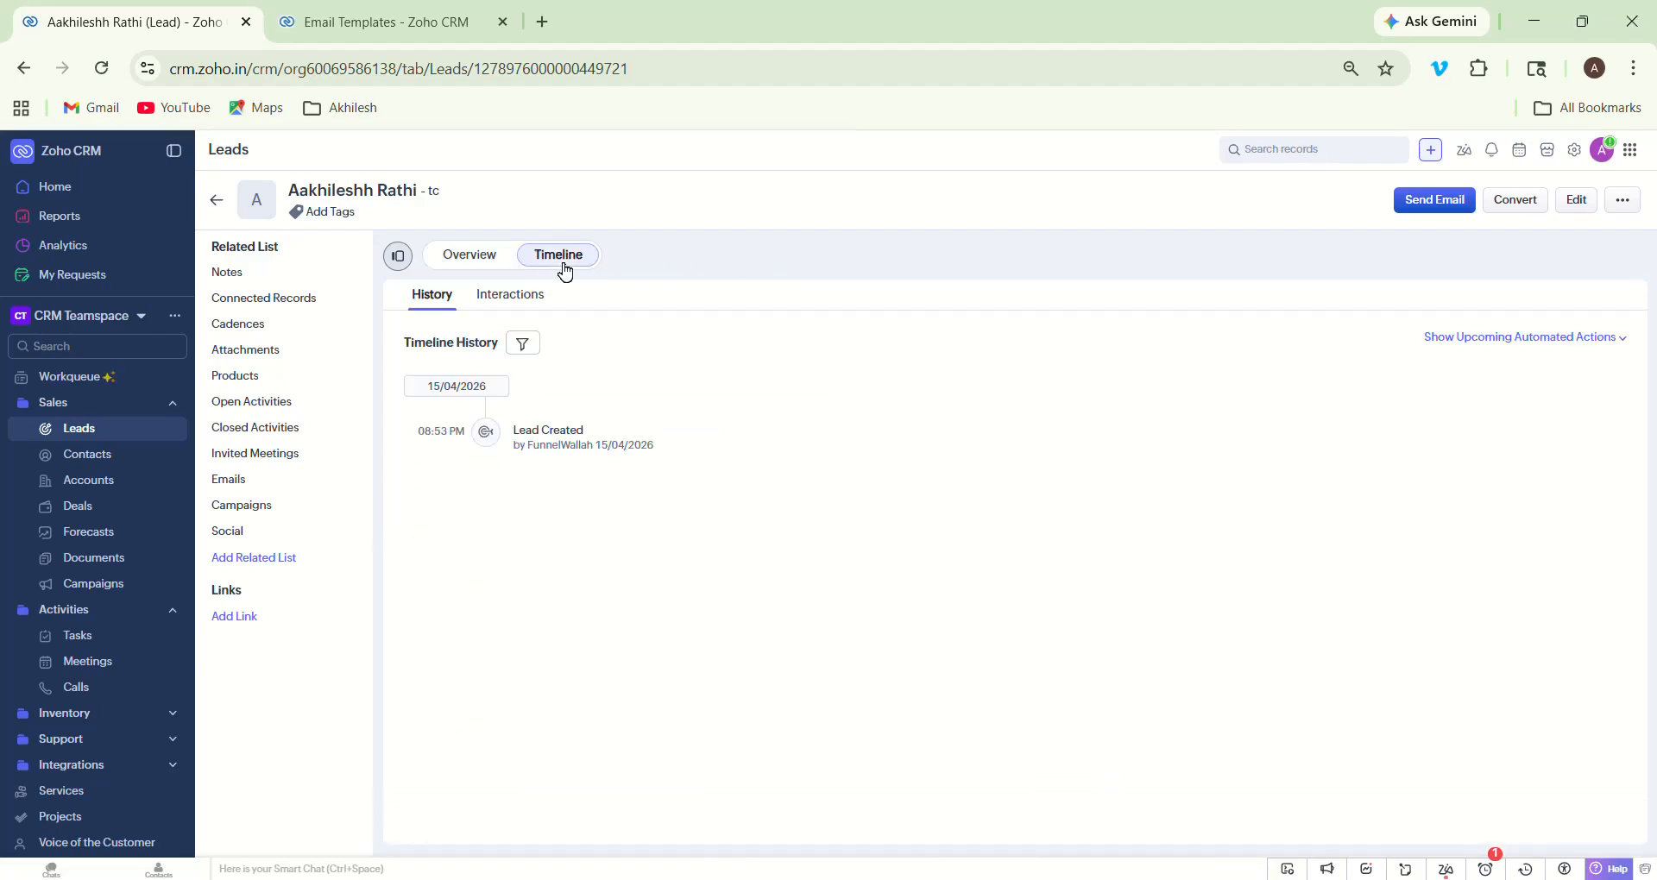
mouse_move(547, 434)
left_click(1473, 343)
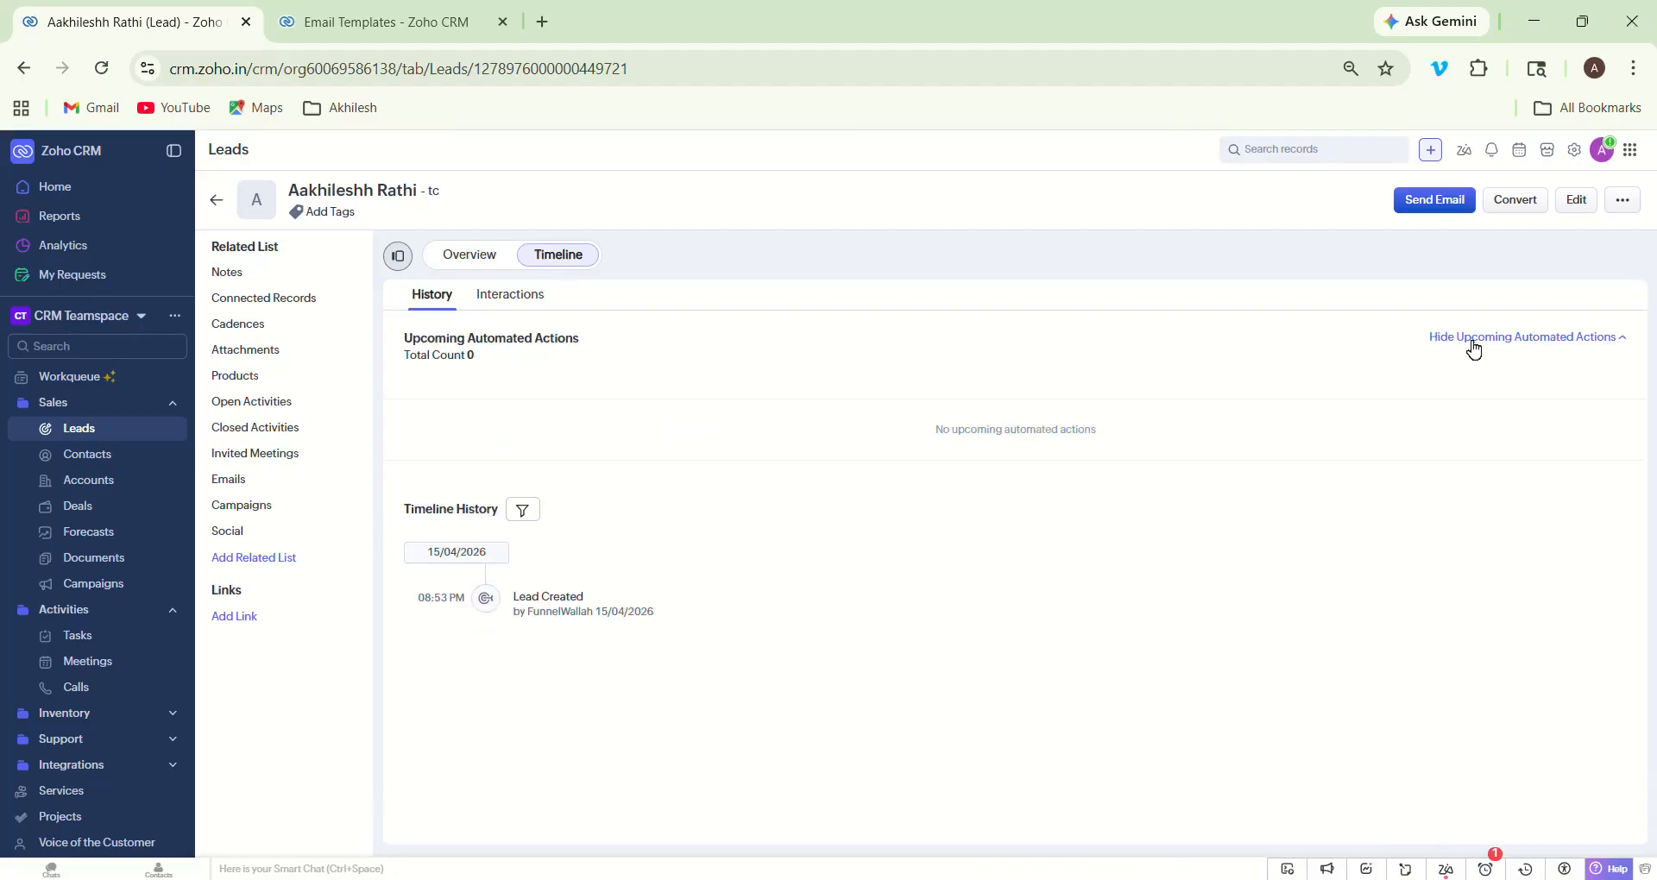
left_click(516, 312)
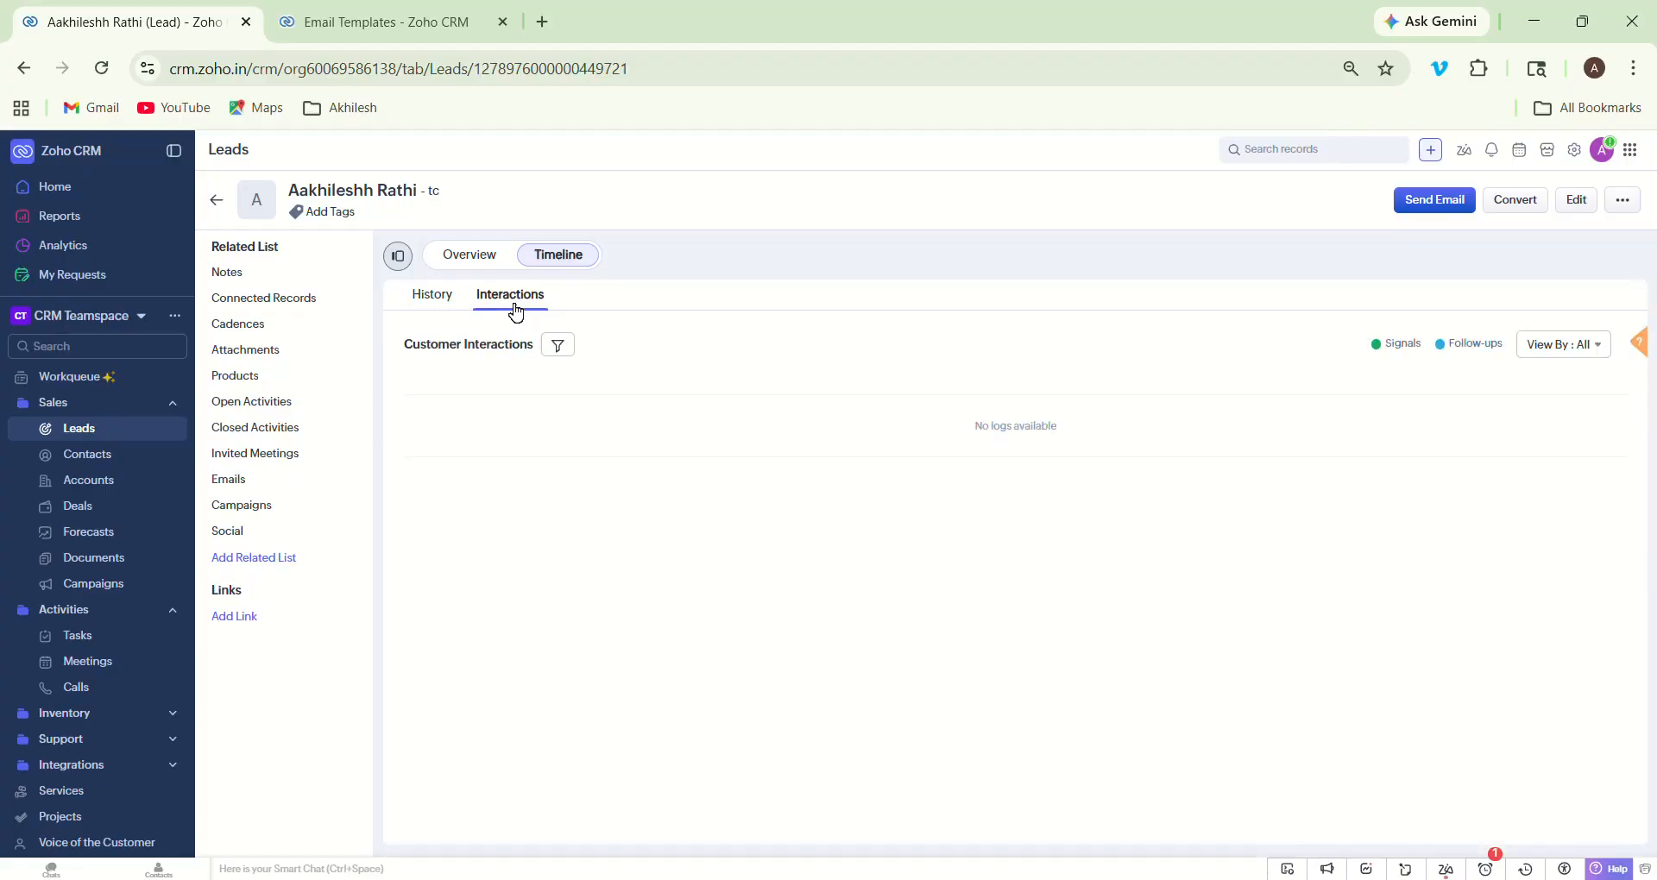
left_click(441, 308)
mouse_move(530, 597)
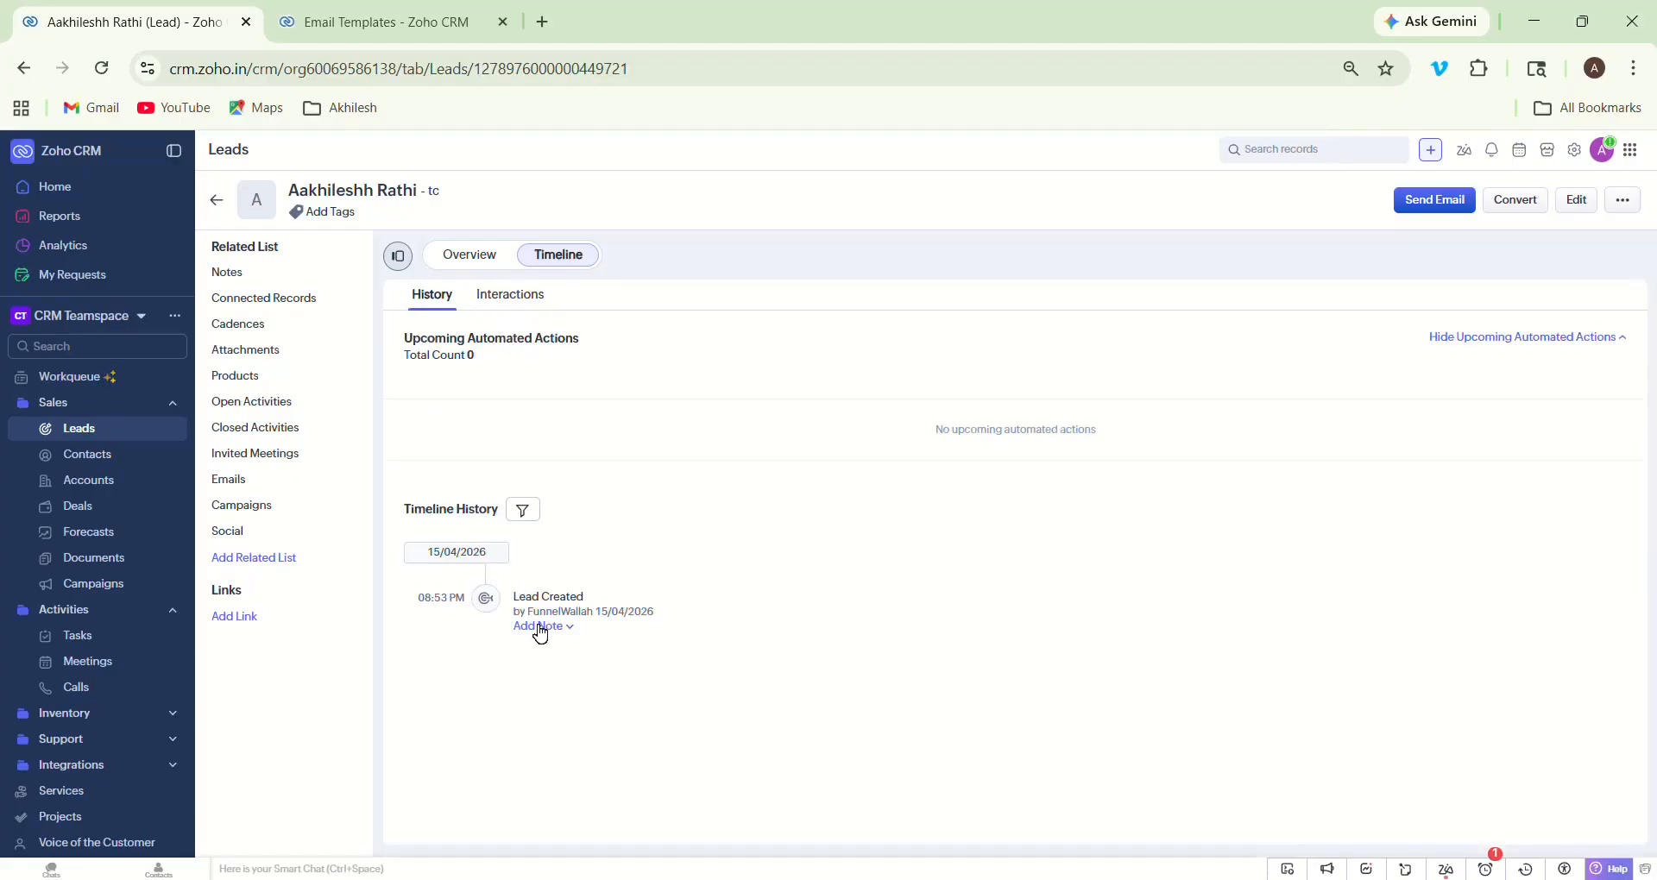
left_click(469, 252)
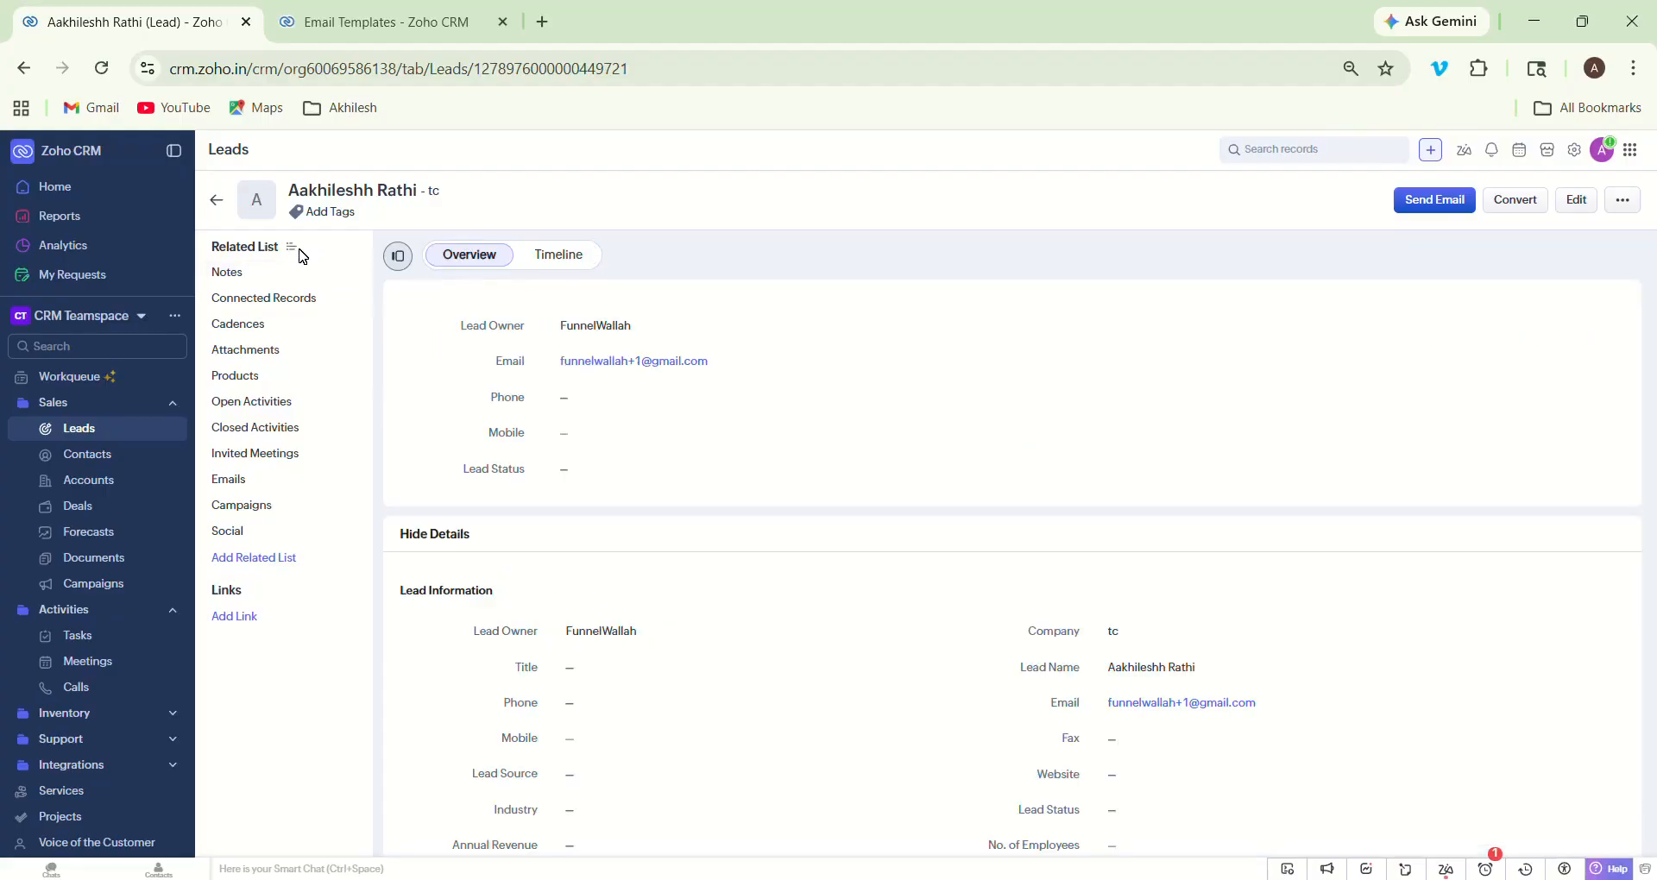
Step: Check the lead's emails, review the lead captured workflow rule's trigger, condition and actions, and return to the leads list
left_click(231, 482)
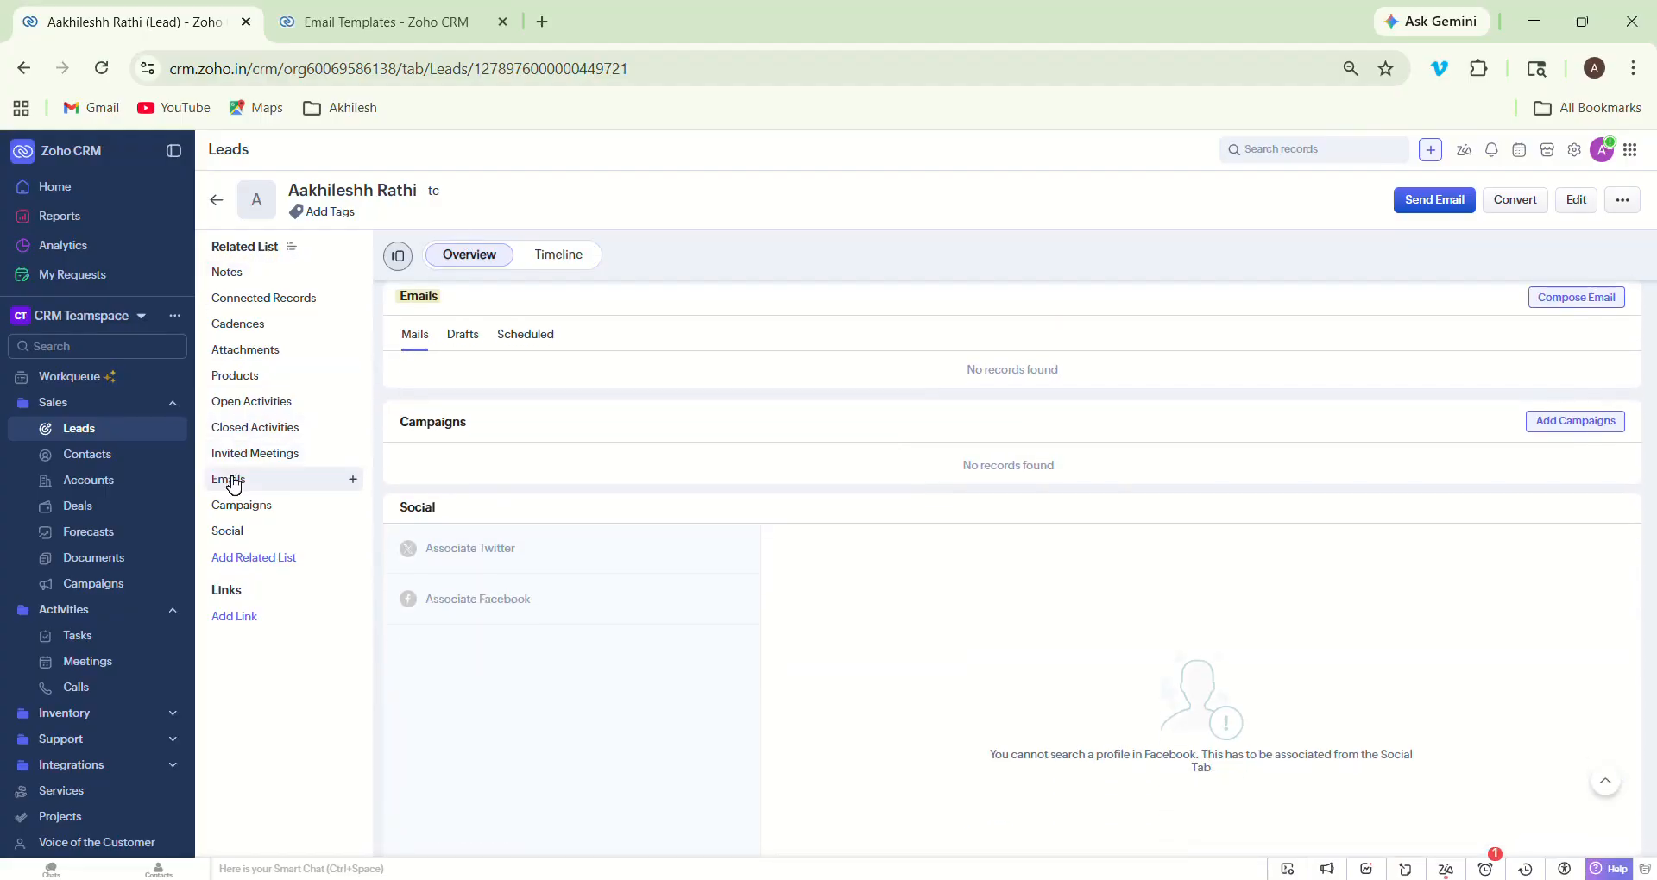
left_click(1574, 151)
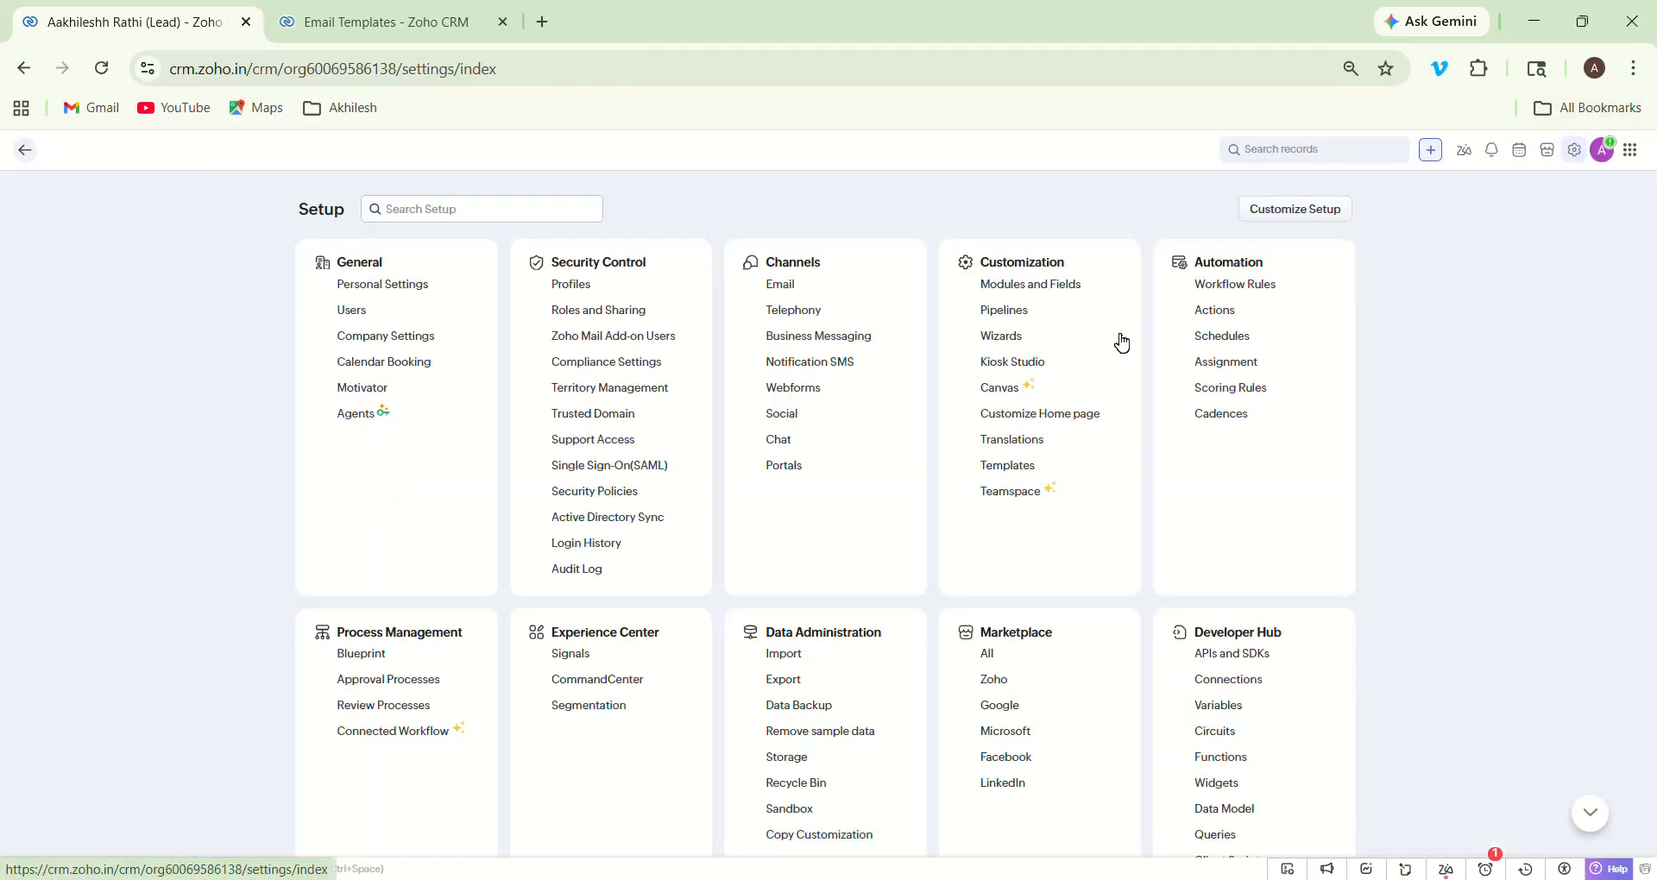
left_click(1258, 286)
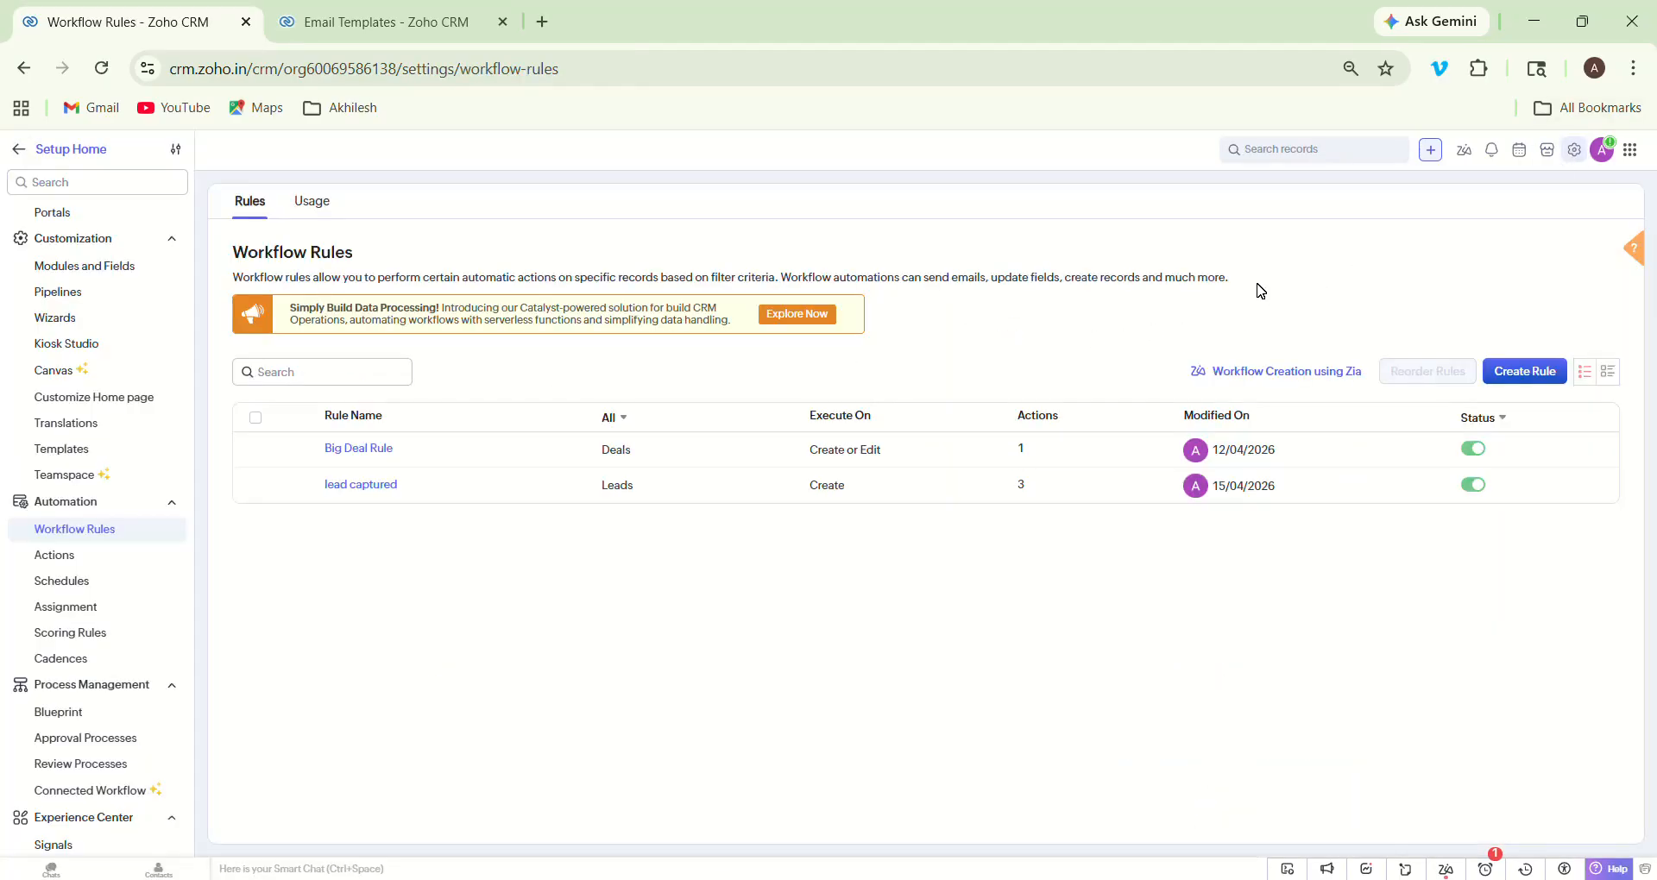
left_click(354, 494)
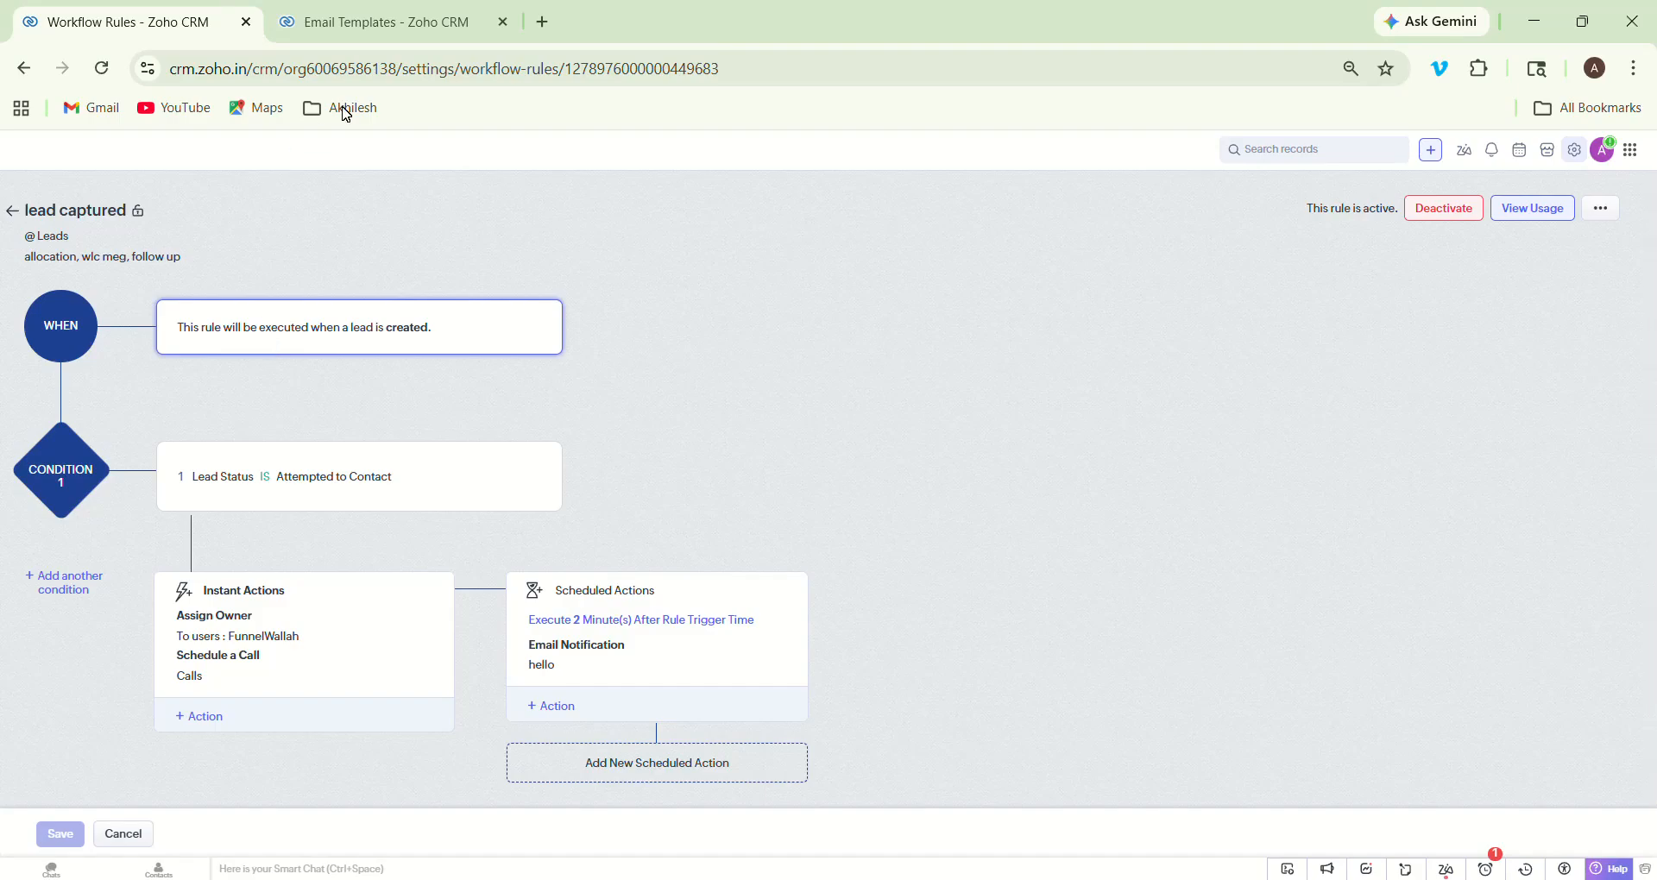
left_click(12, 211)
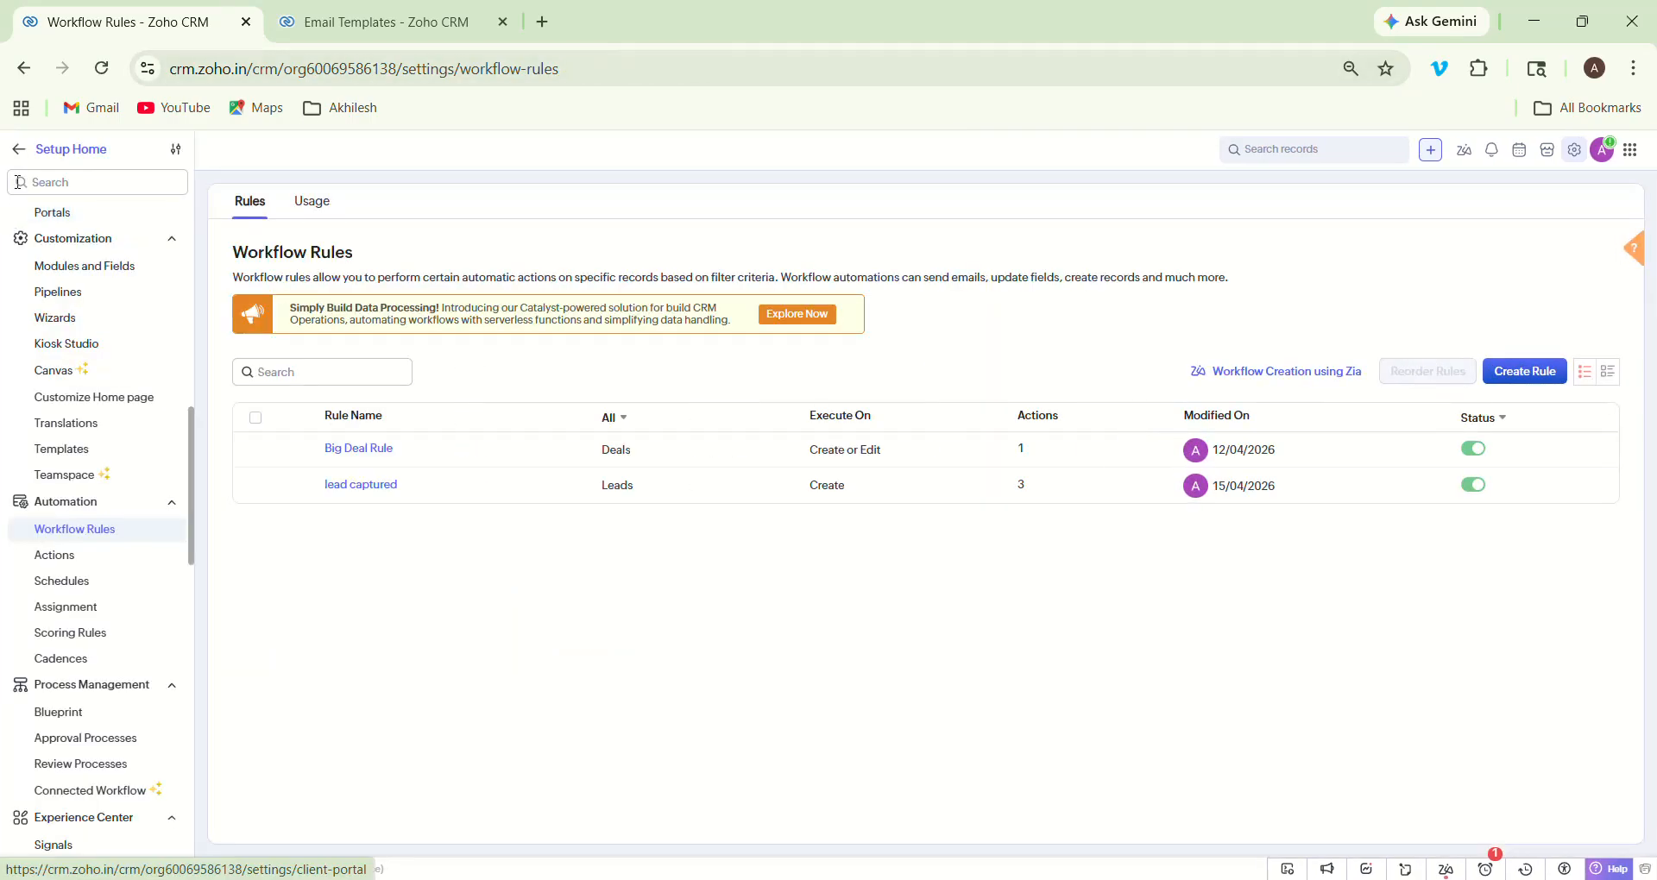
left_click(30, 152)
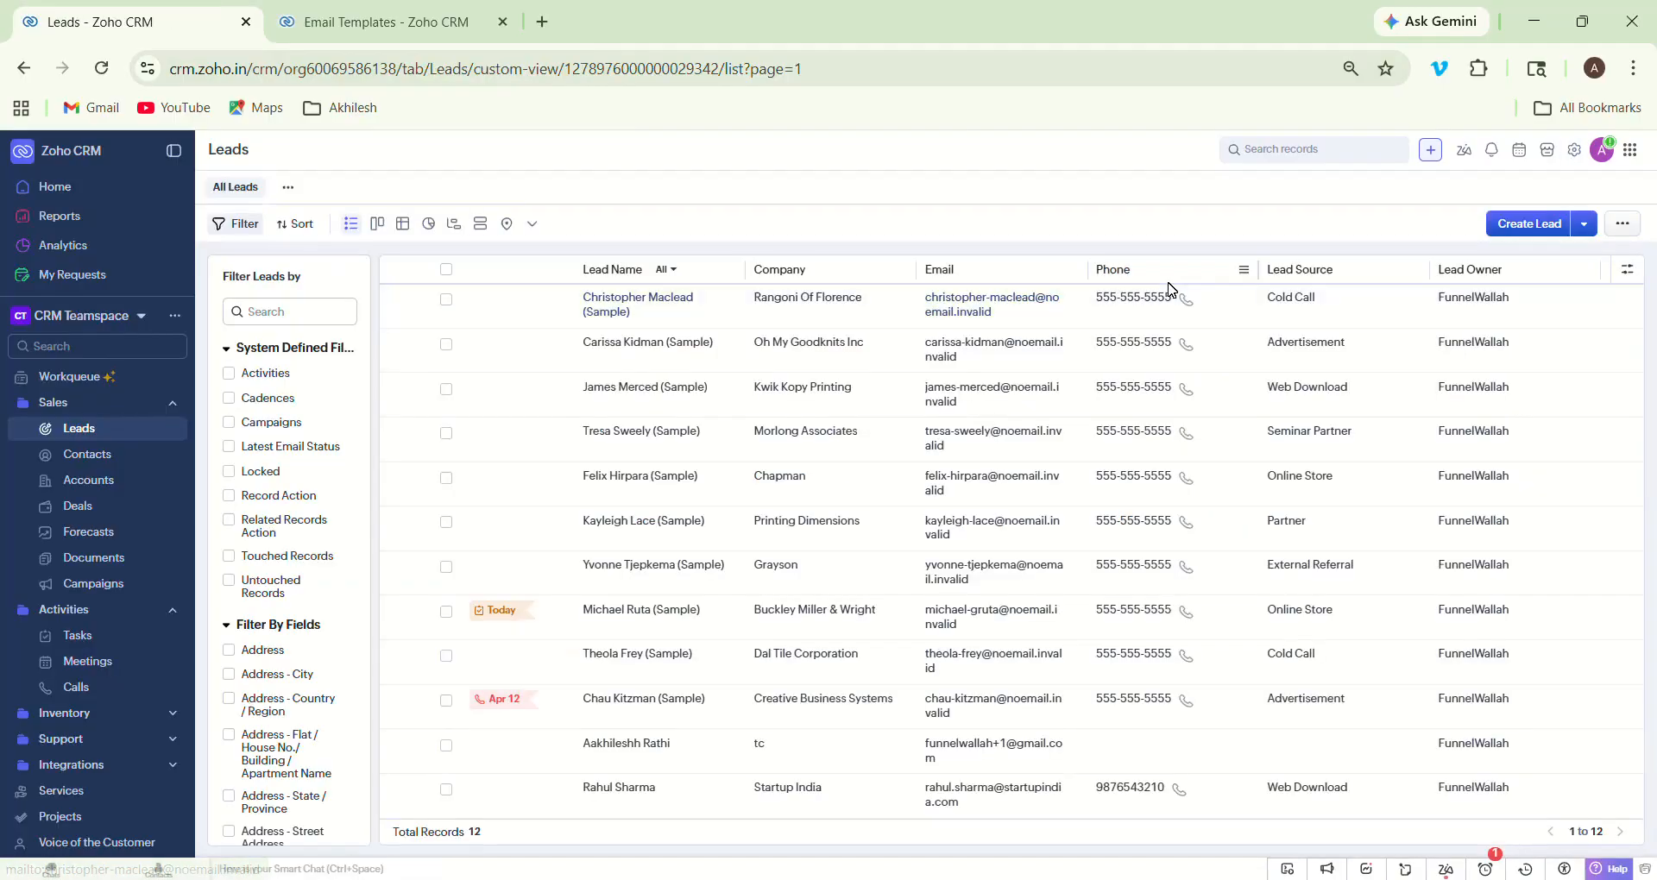
Step: Search all modules for the new lead by first name, open it and save its Lead Status as Attempted to Contact
left_click(1349, 149)
type("aakhileshh")
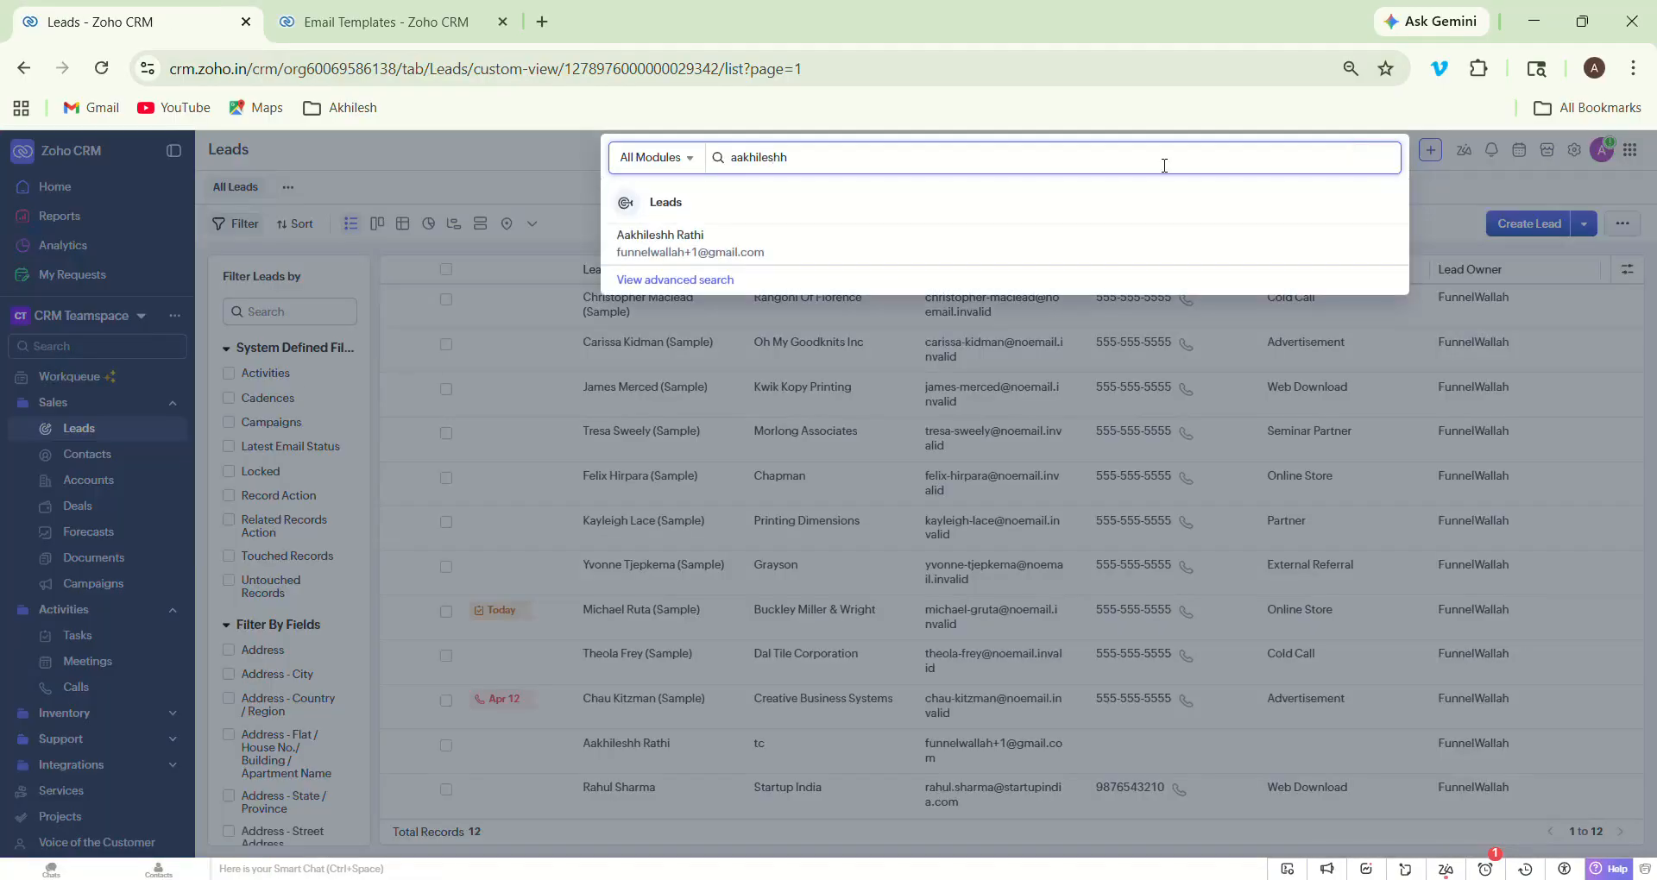
left_click(1119, 248)
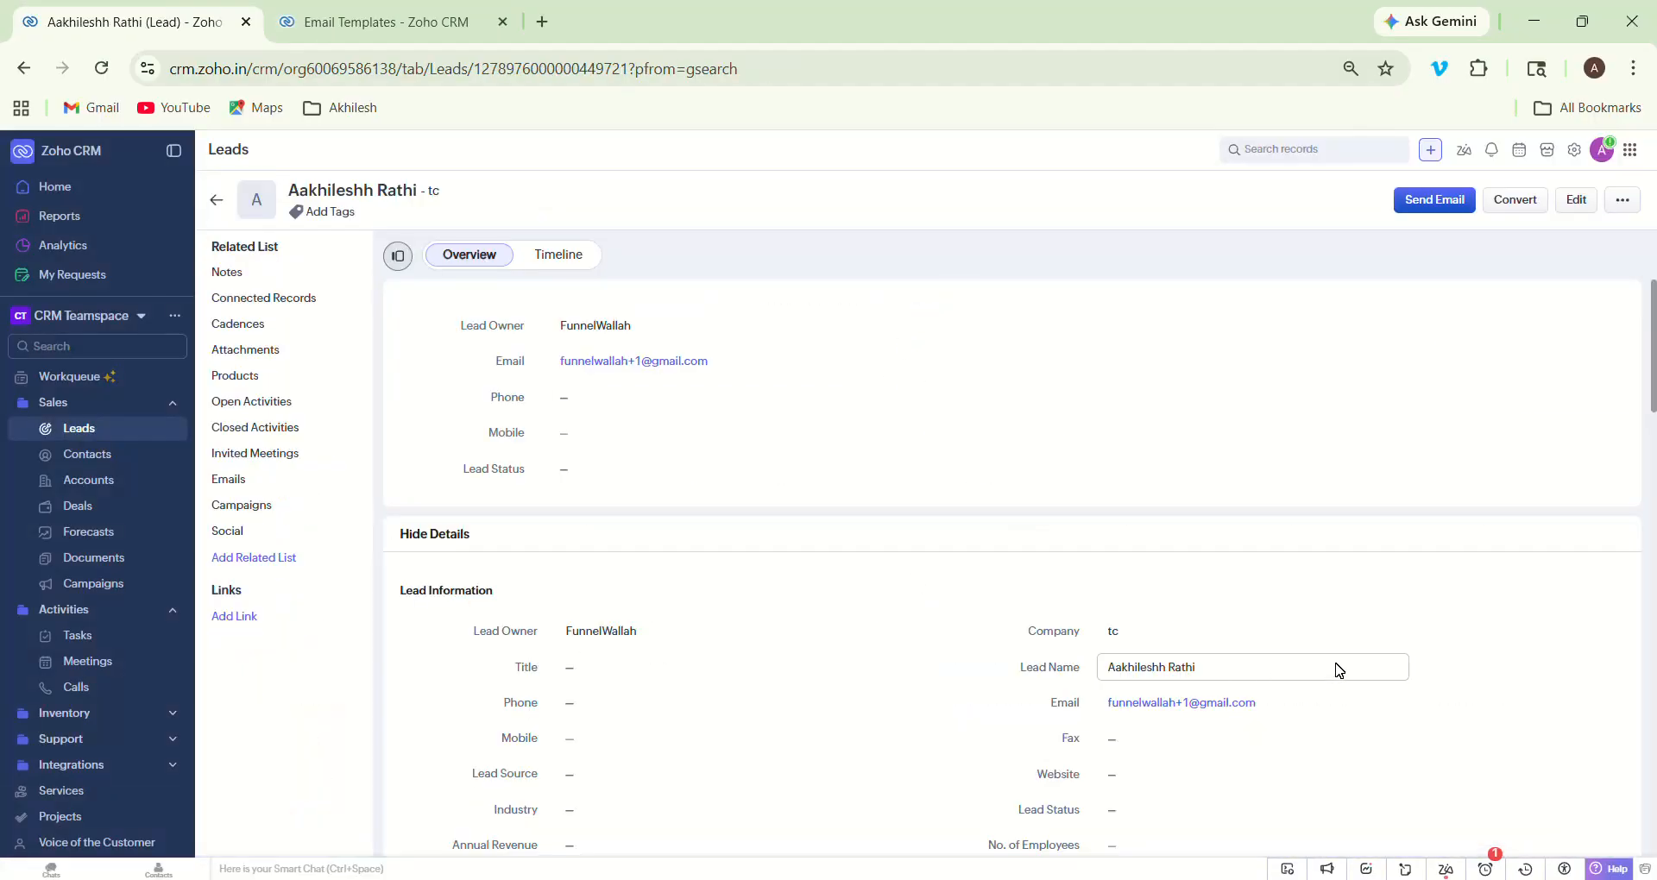
left_click(1139, 812)
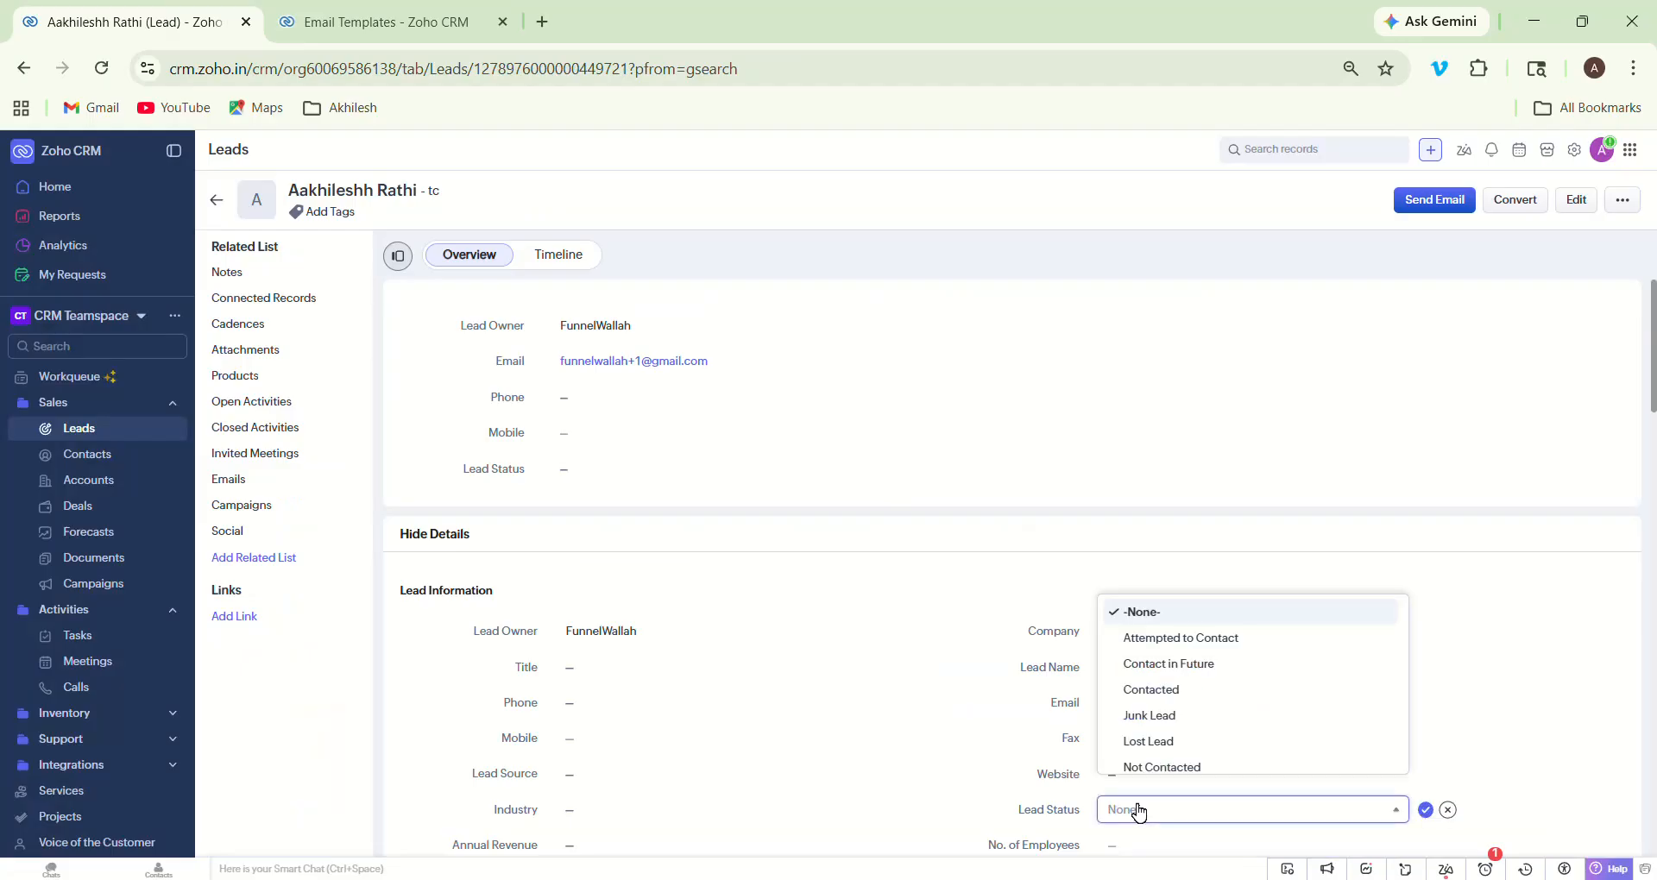
left_click(1212, 649)
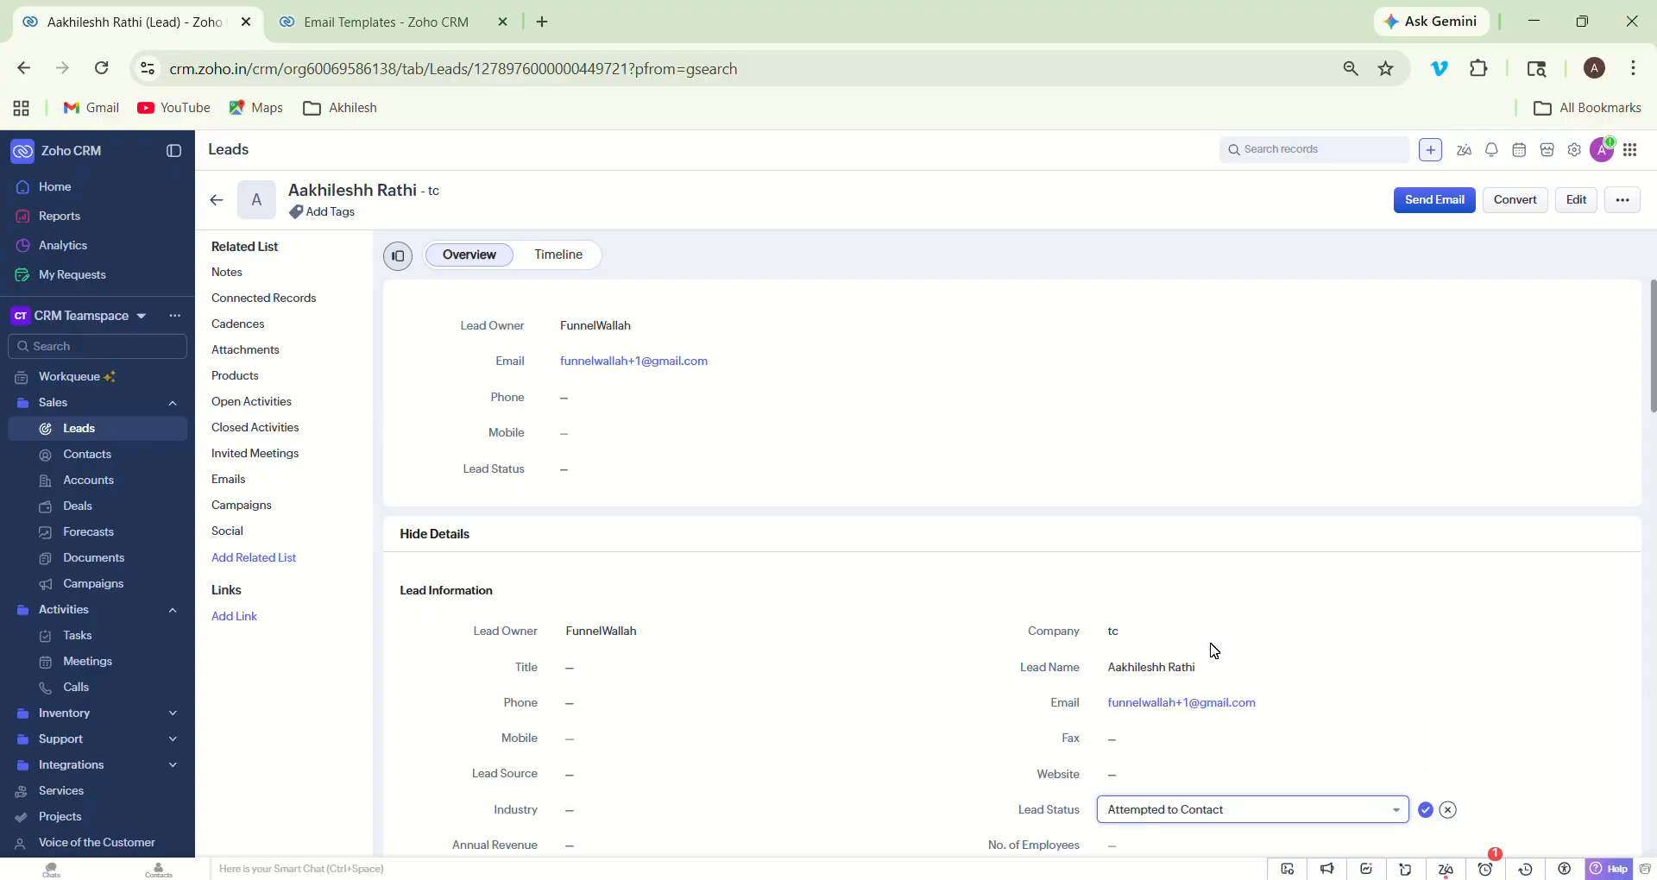
left_click(1426, 810)
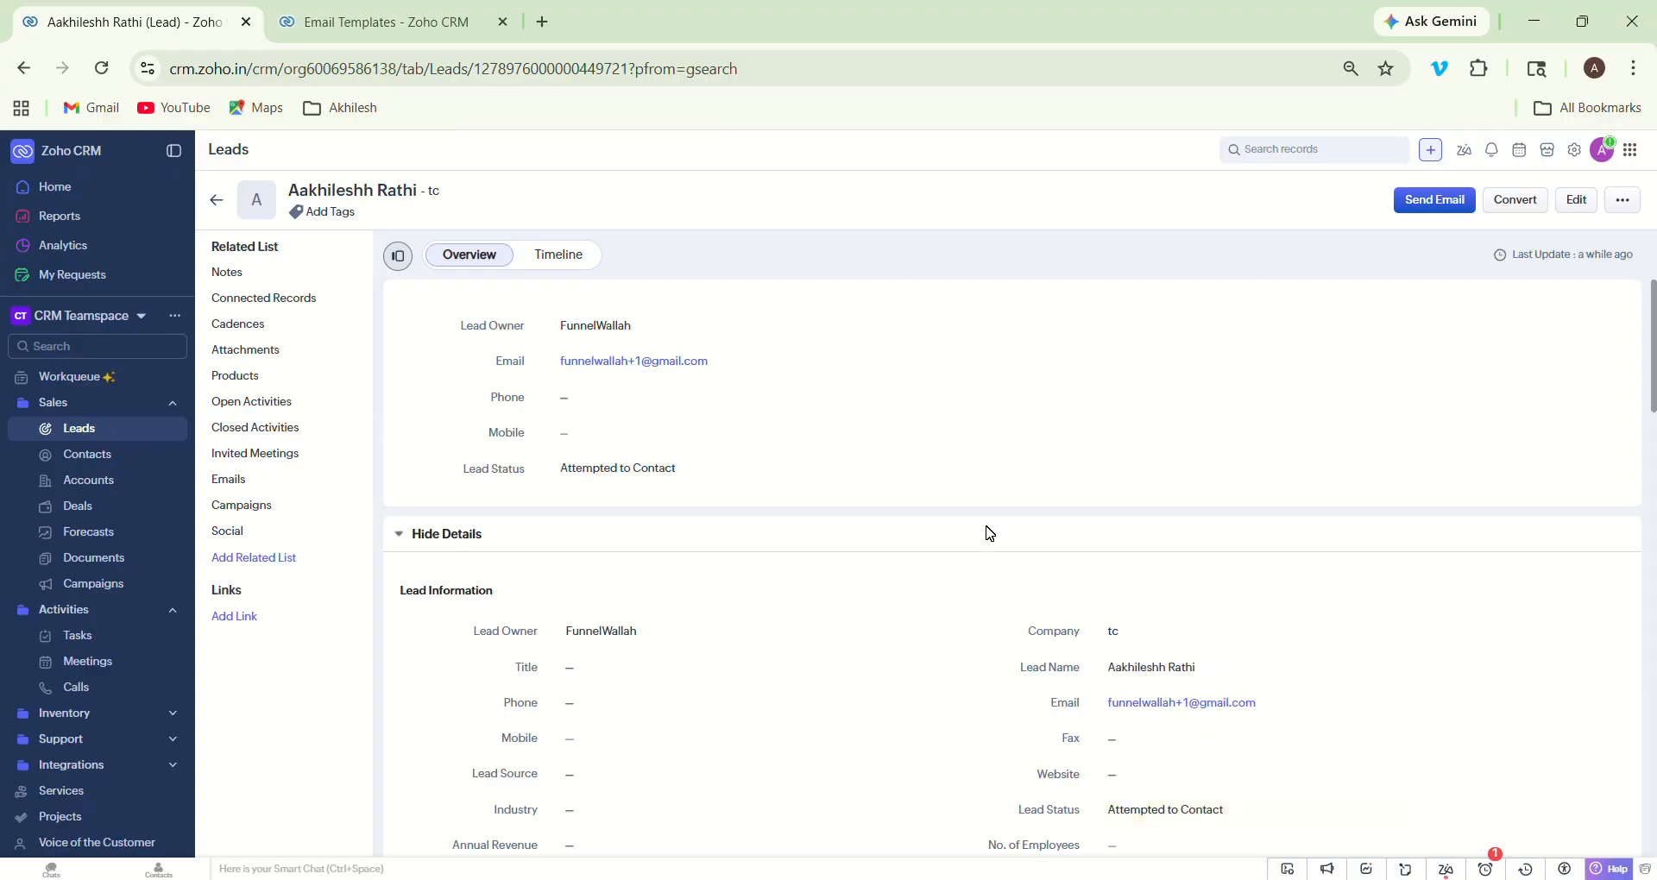
Step: Examine the lead's timeline history and upcoming automated actions, reload the record, and check its interactions and emails
left_click(580, 259)
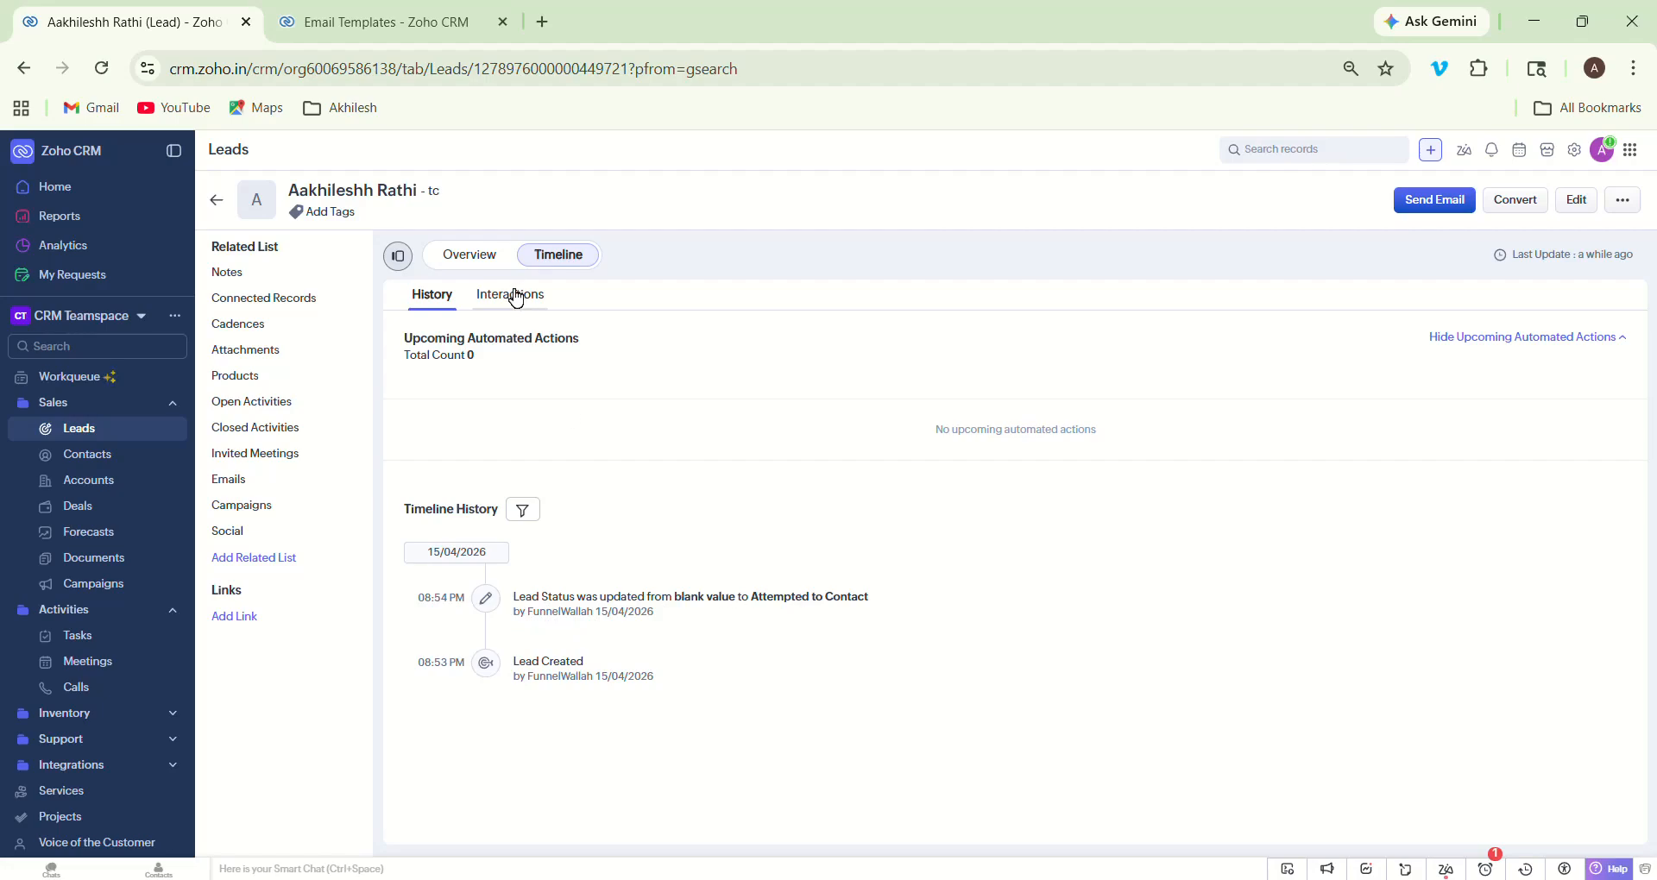
left_click(492, 269)
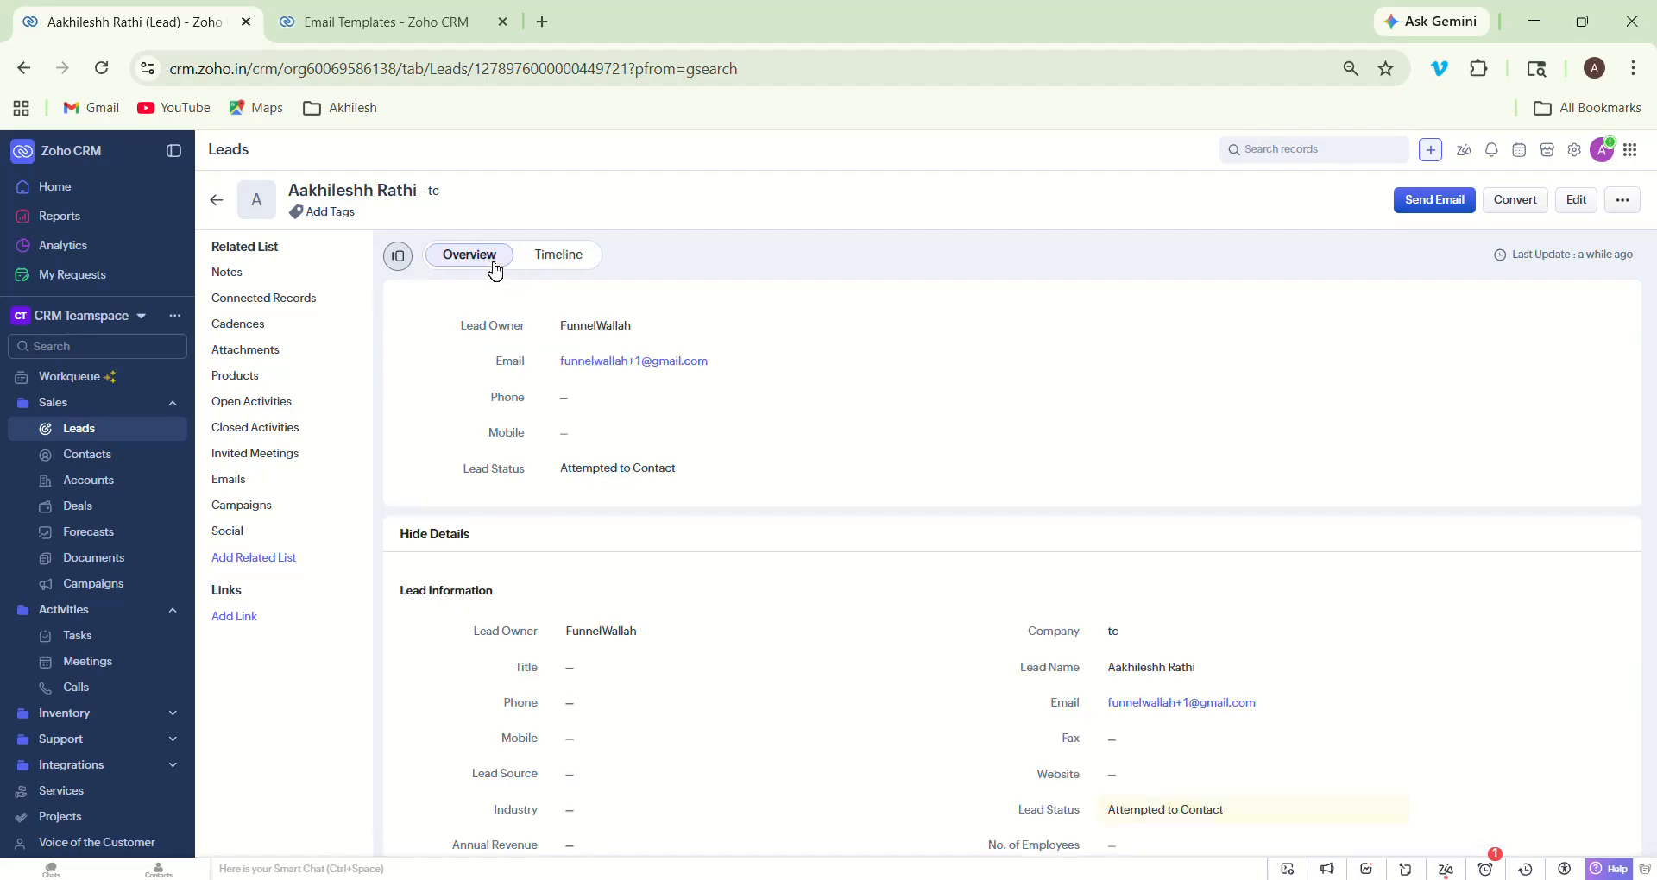
left_click(549, 264)
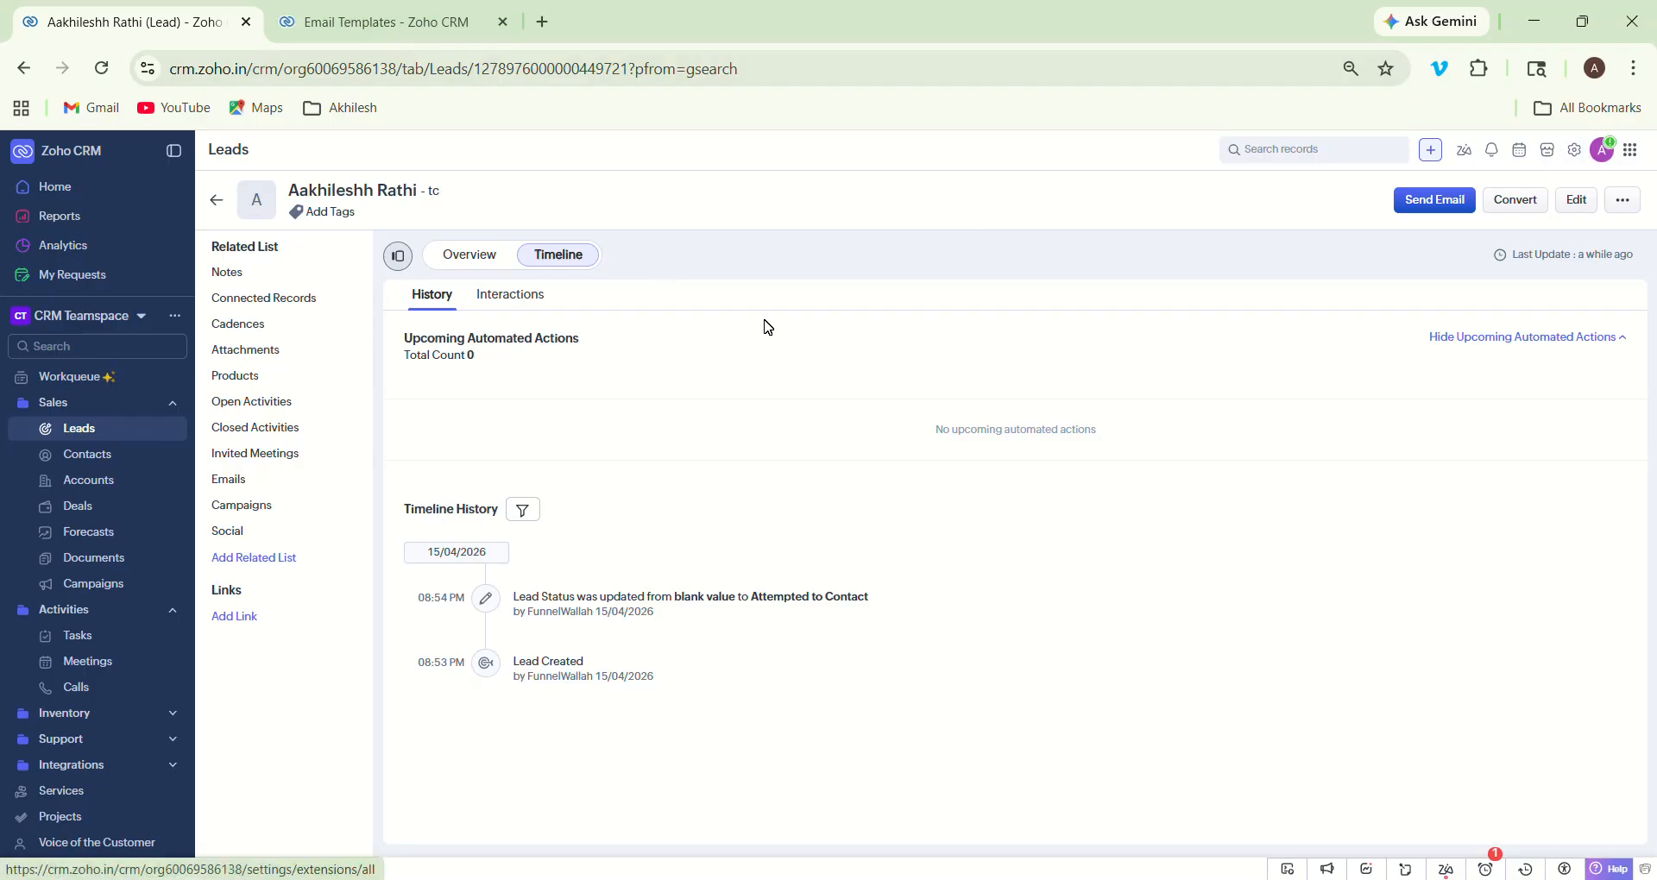
left_click(102, 72)
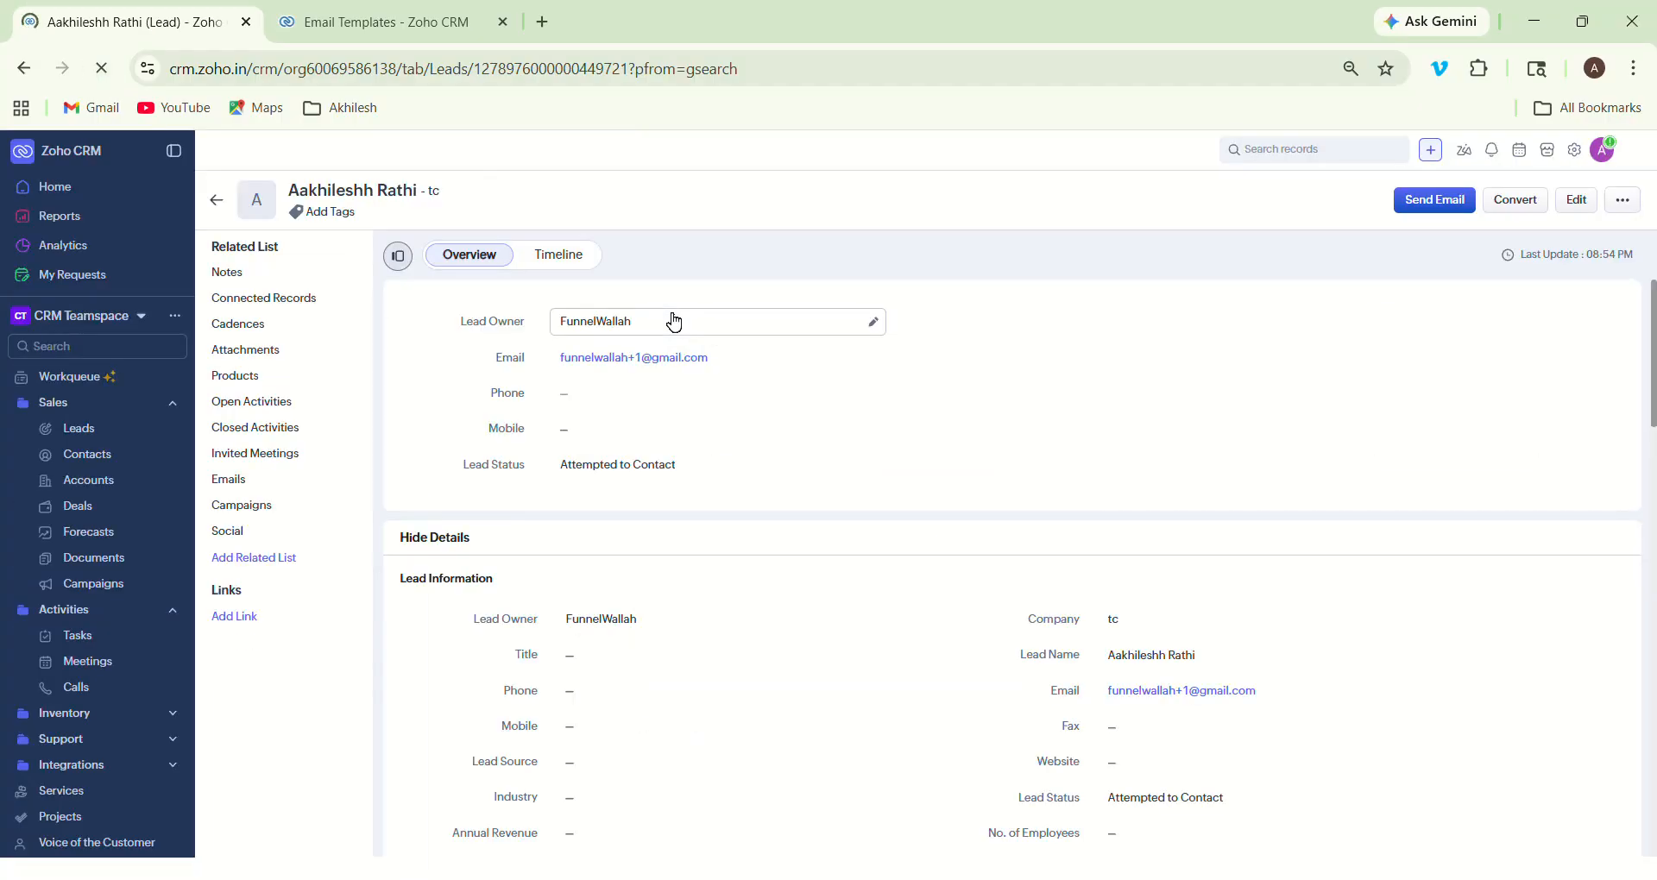
left_click(583, 270)
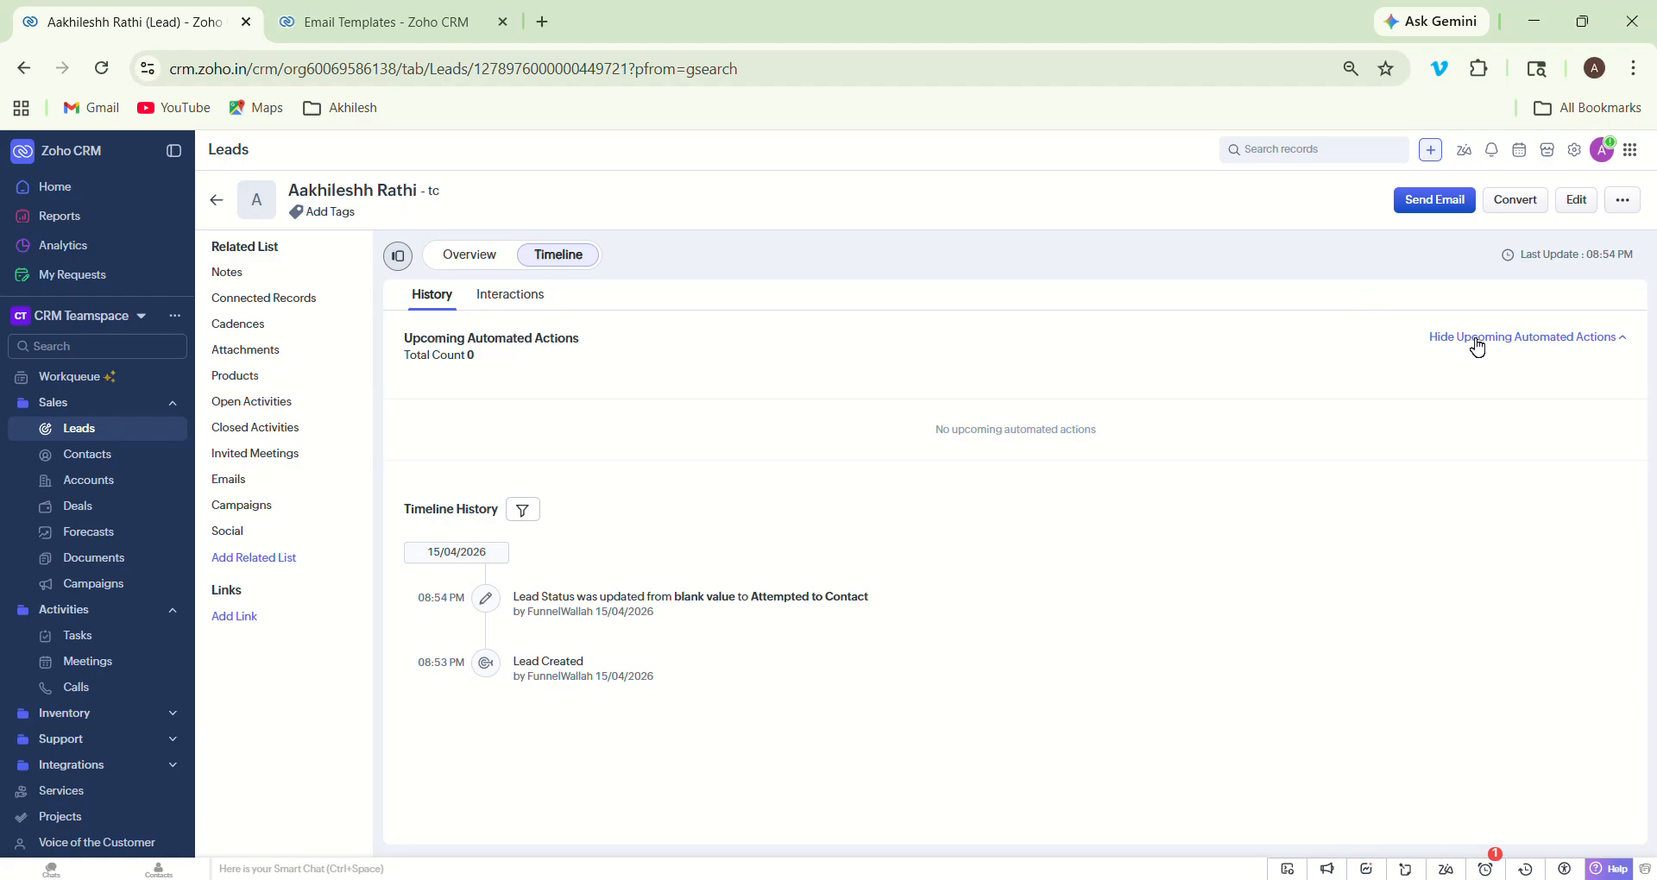
left_click(512, 299)
left_click(433, 297)
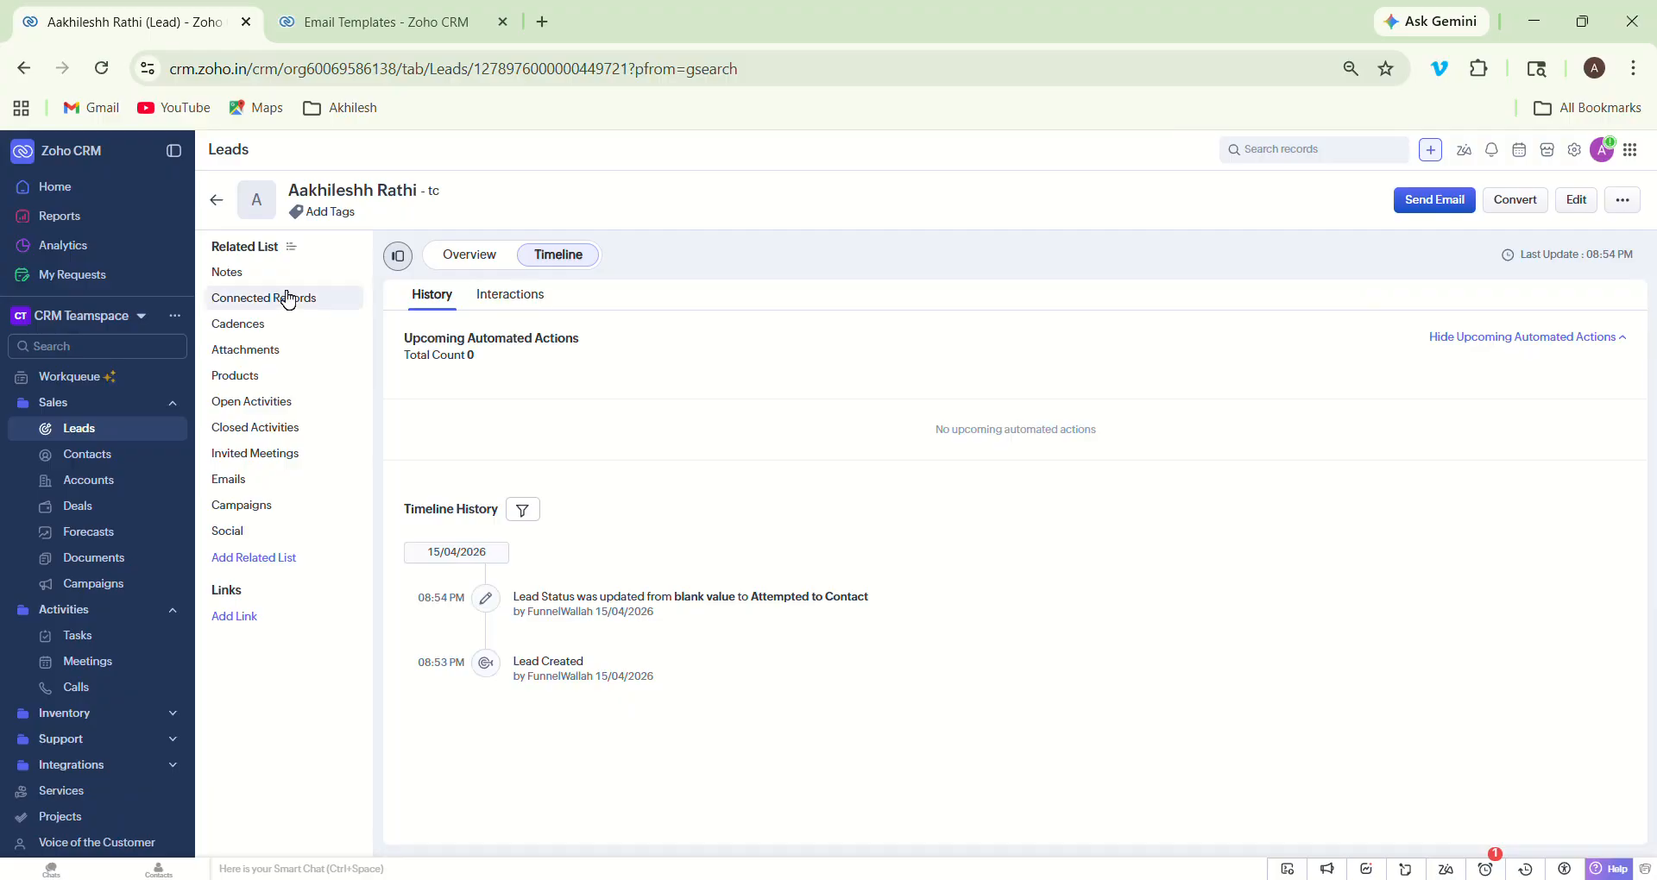
left_click(240, 482)
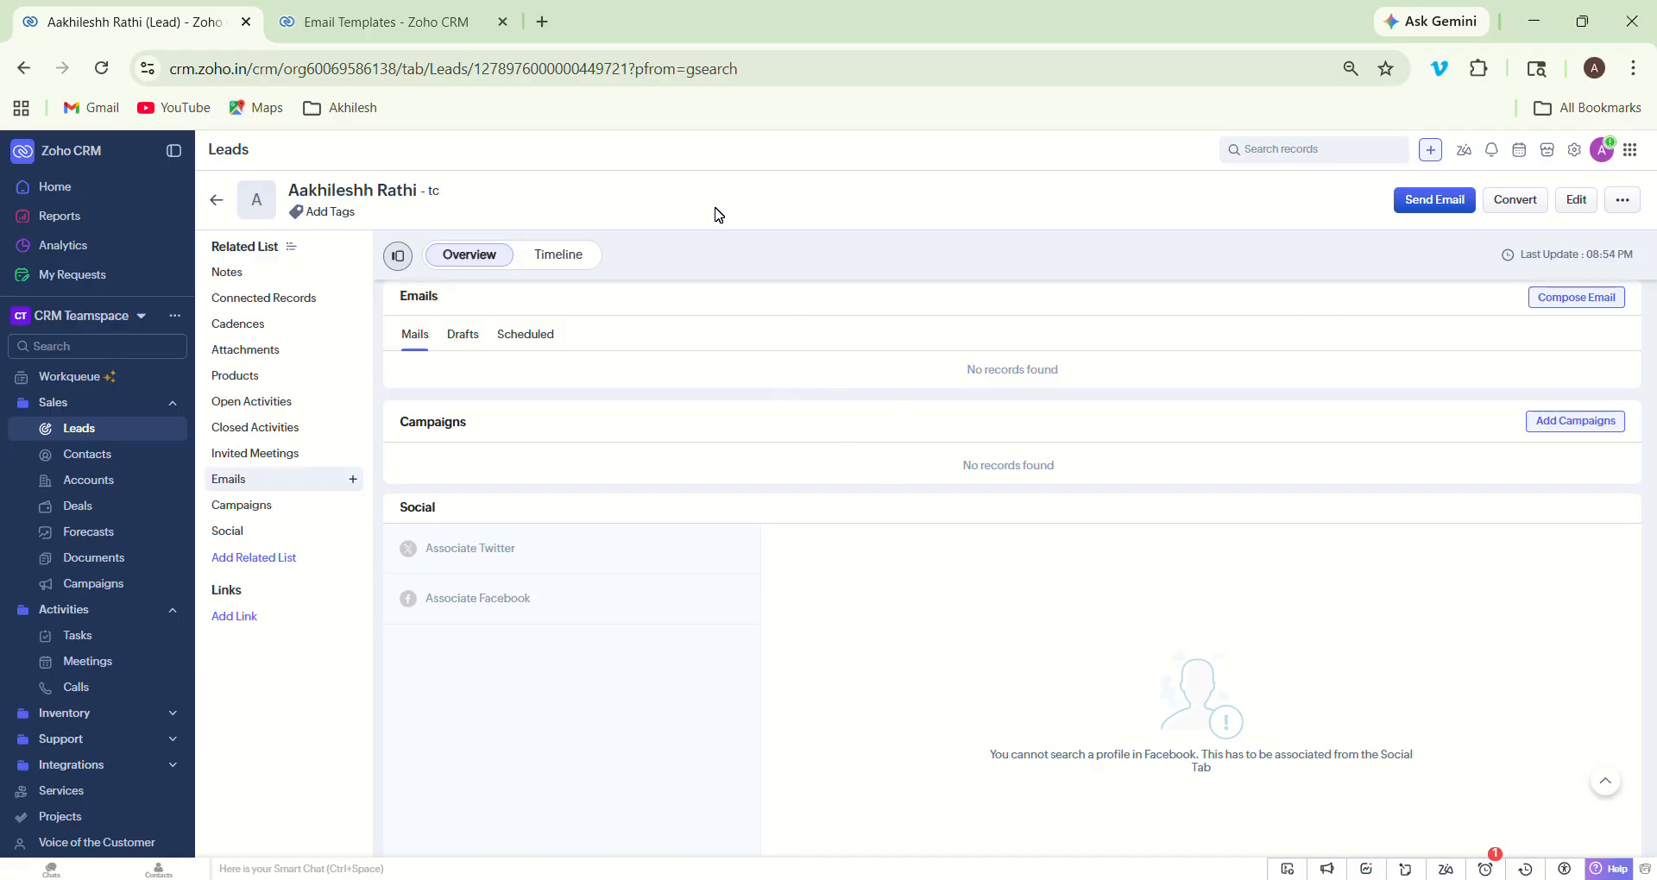
Step: Switch to the other CRM tab, examine the usage statistics of the lead captured workflow rule, and leave the usage view
left_click(433, 19)
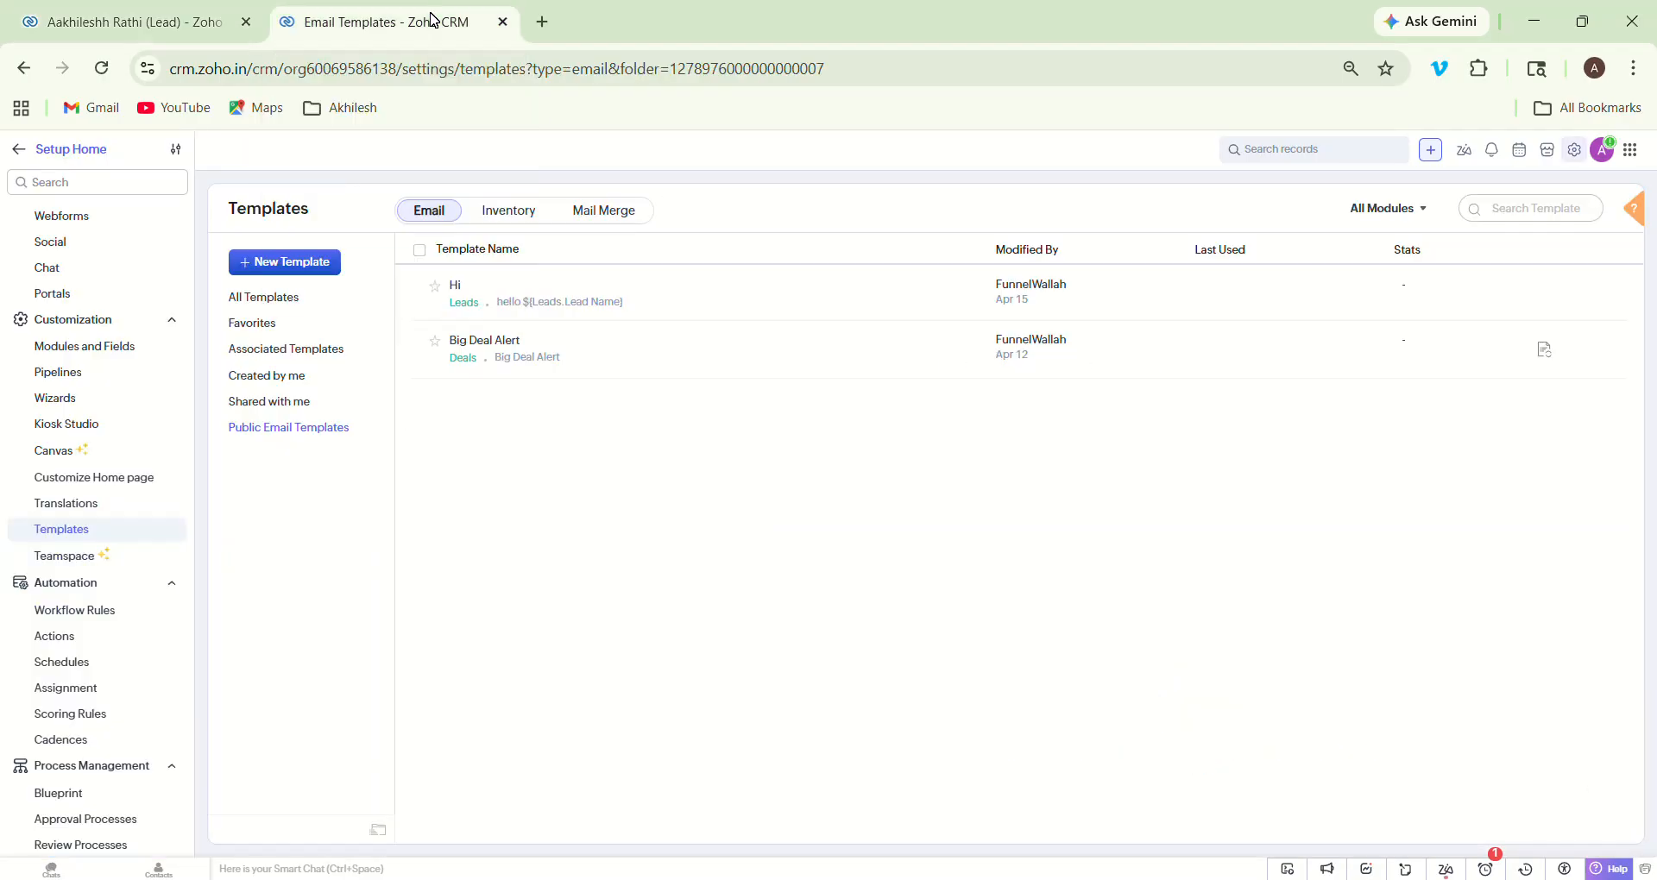
left_click(1575, 151)
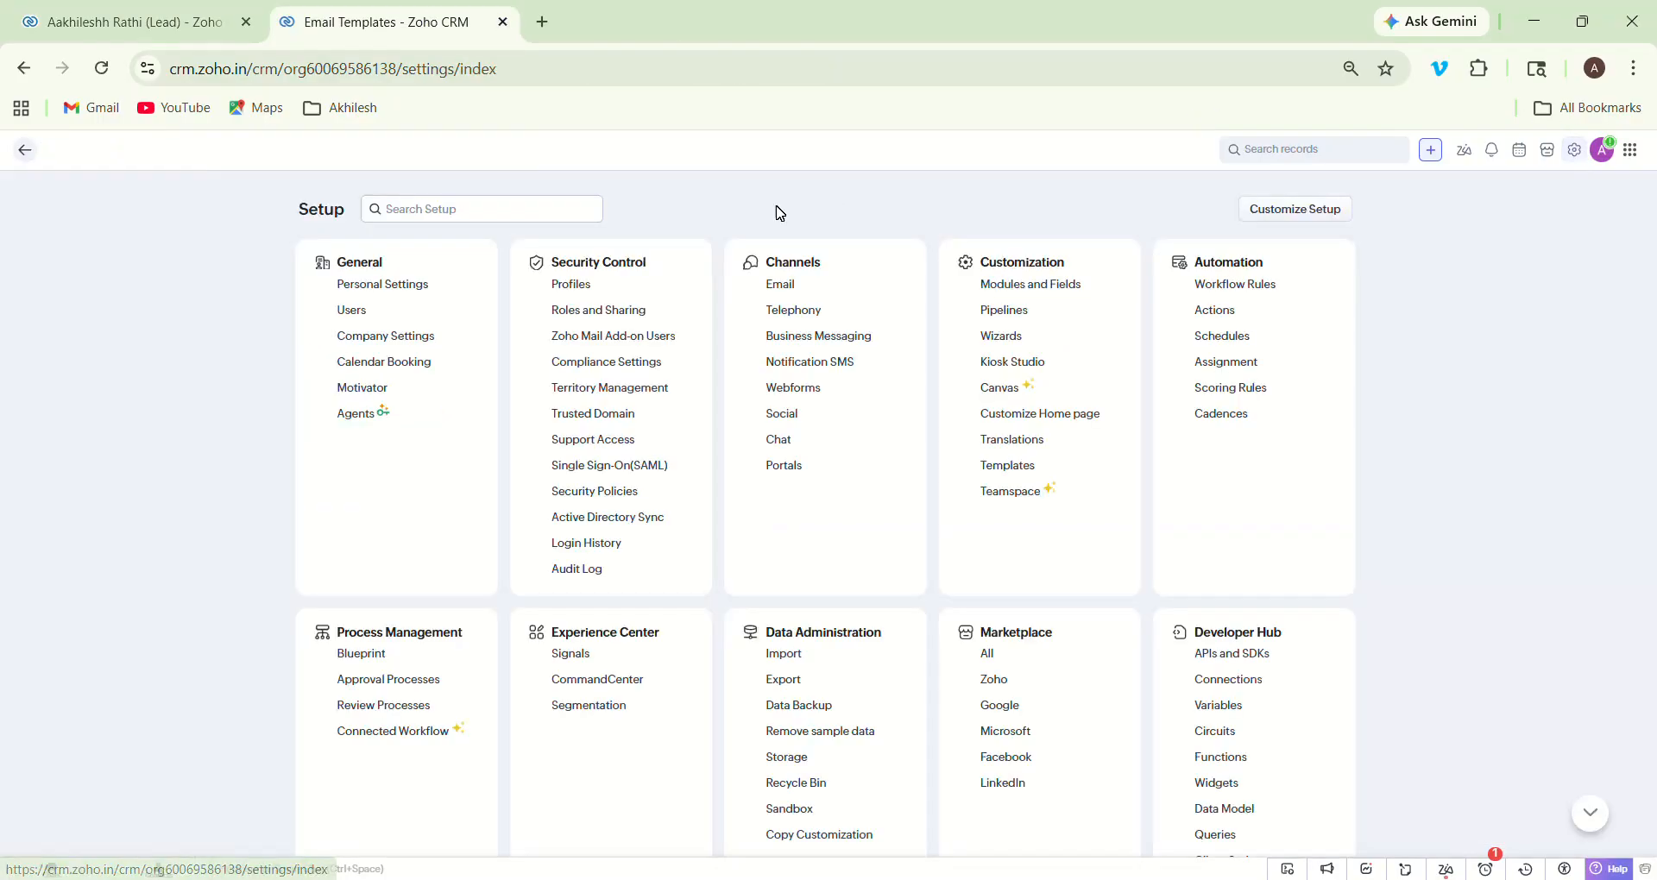
left_click(1225, 287)
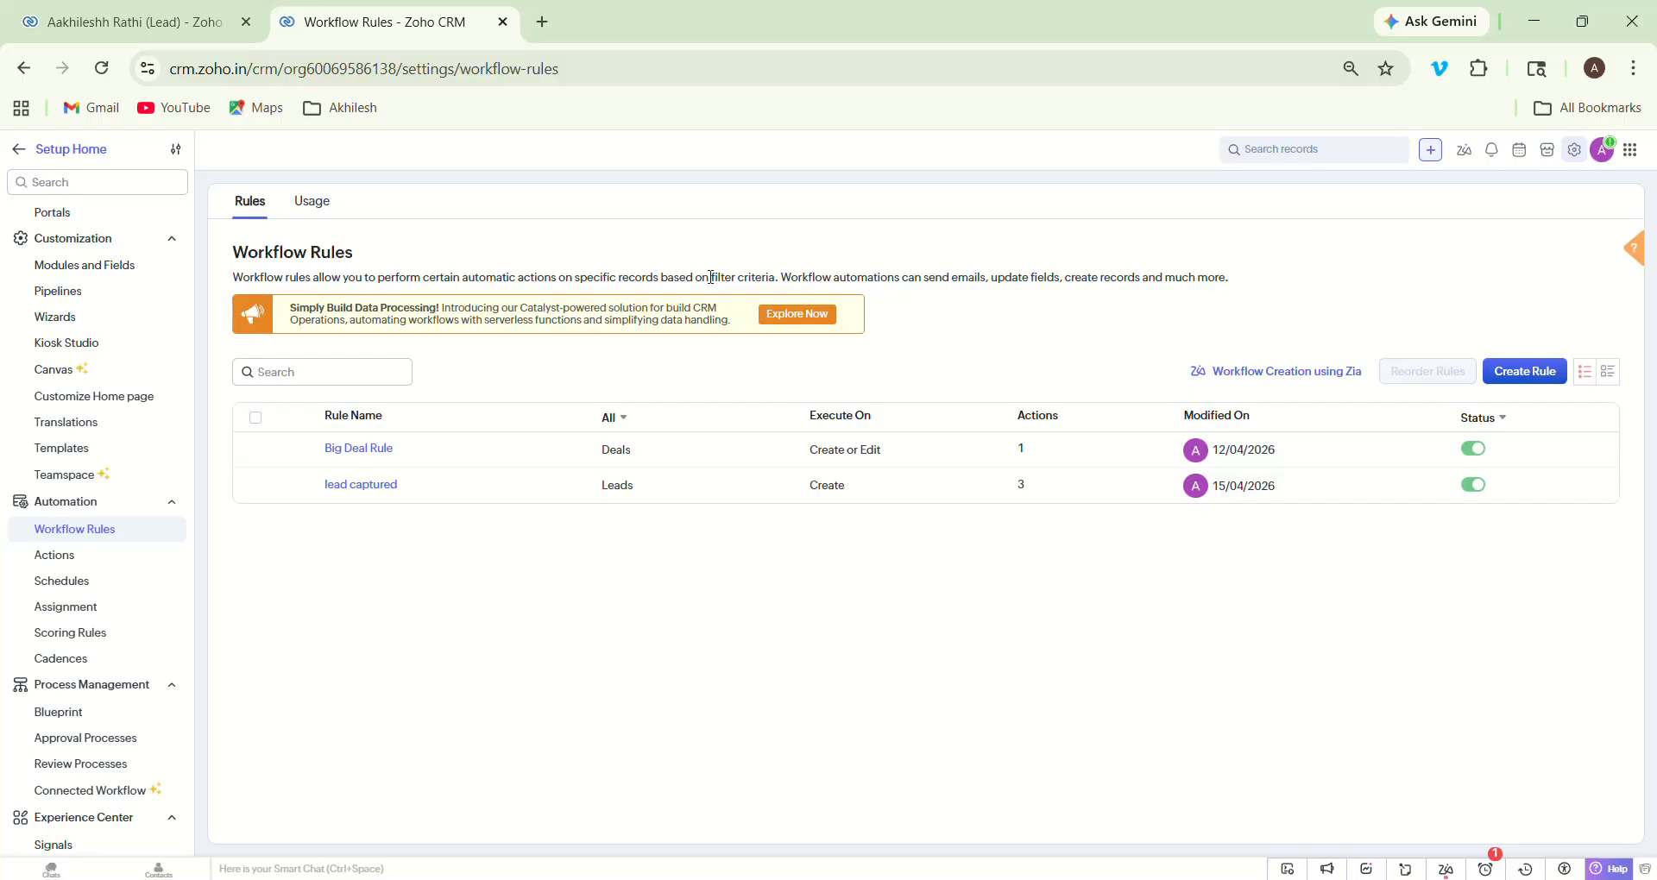
left_click(410, 486)
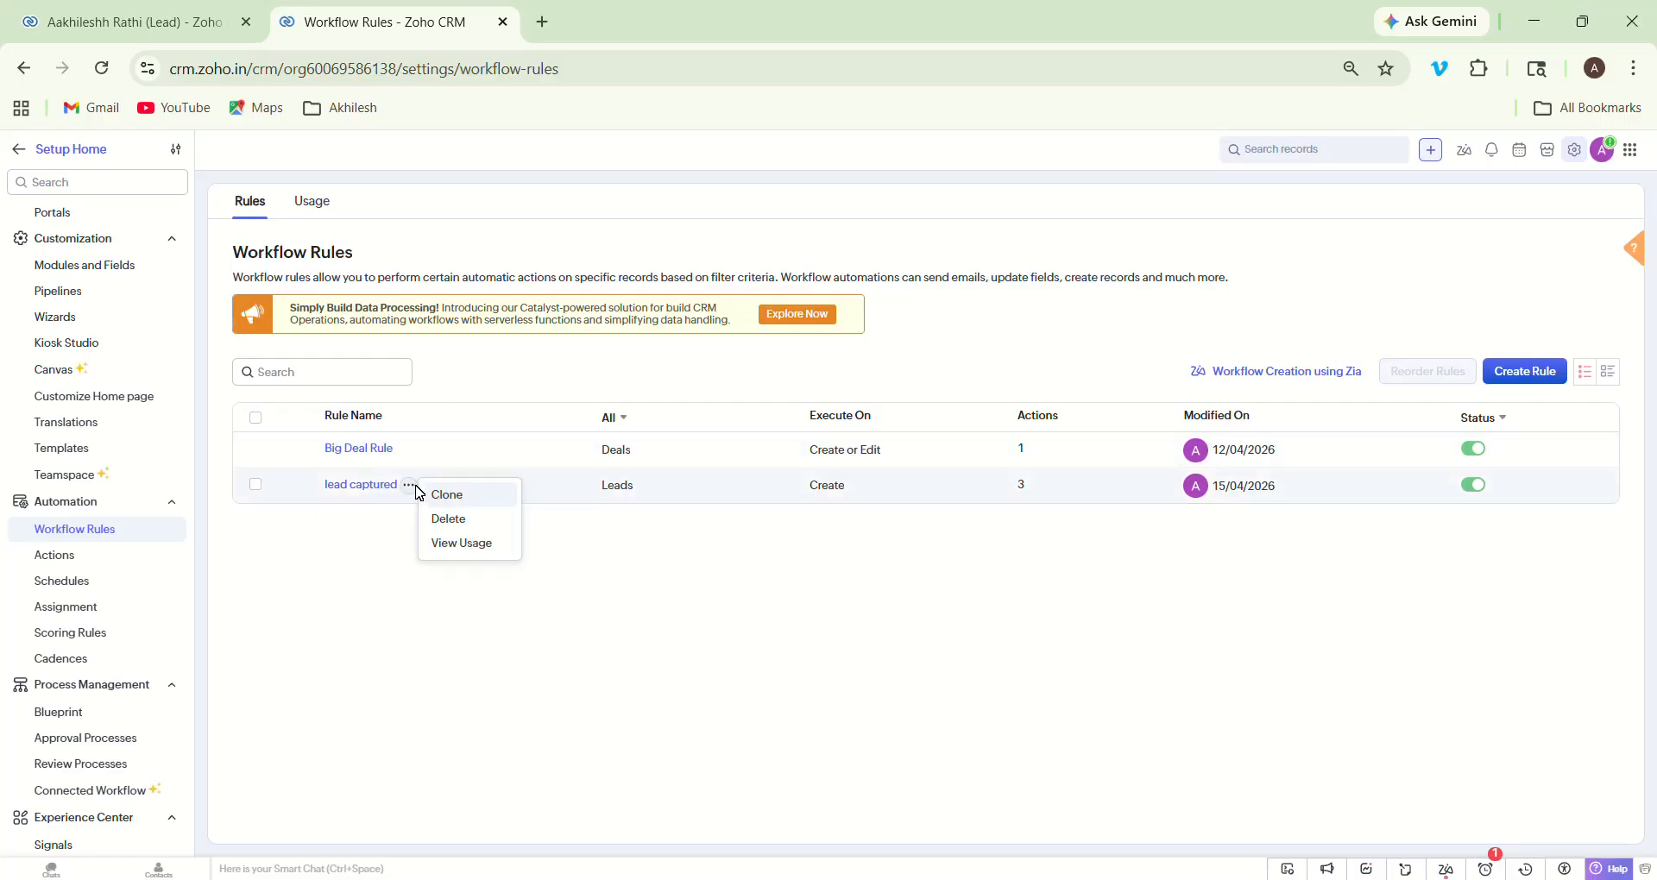
left_click(448, 544)
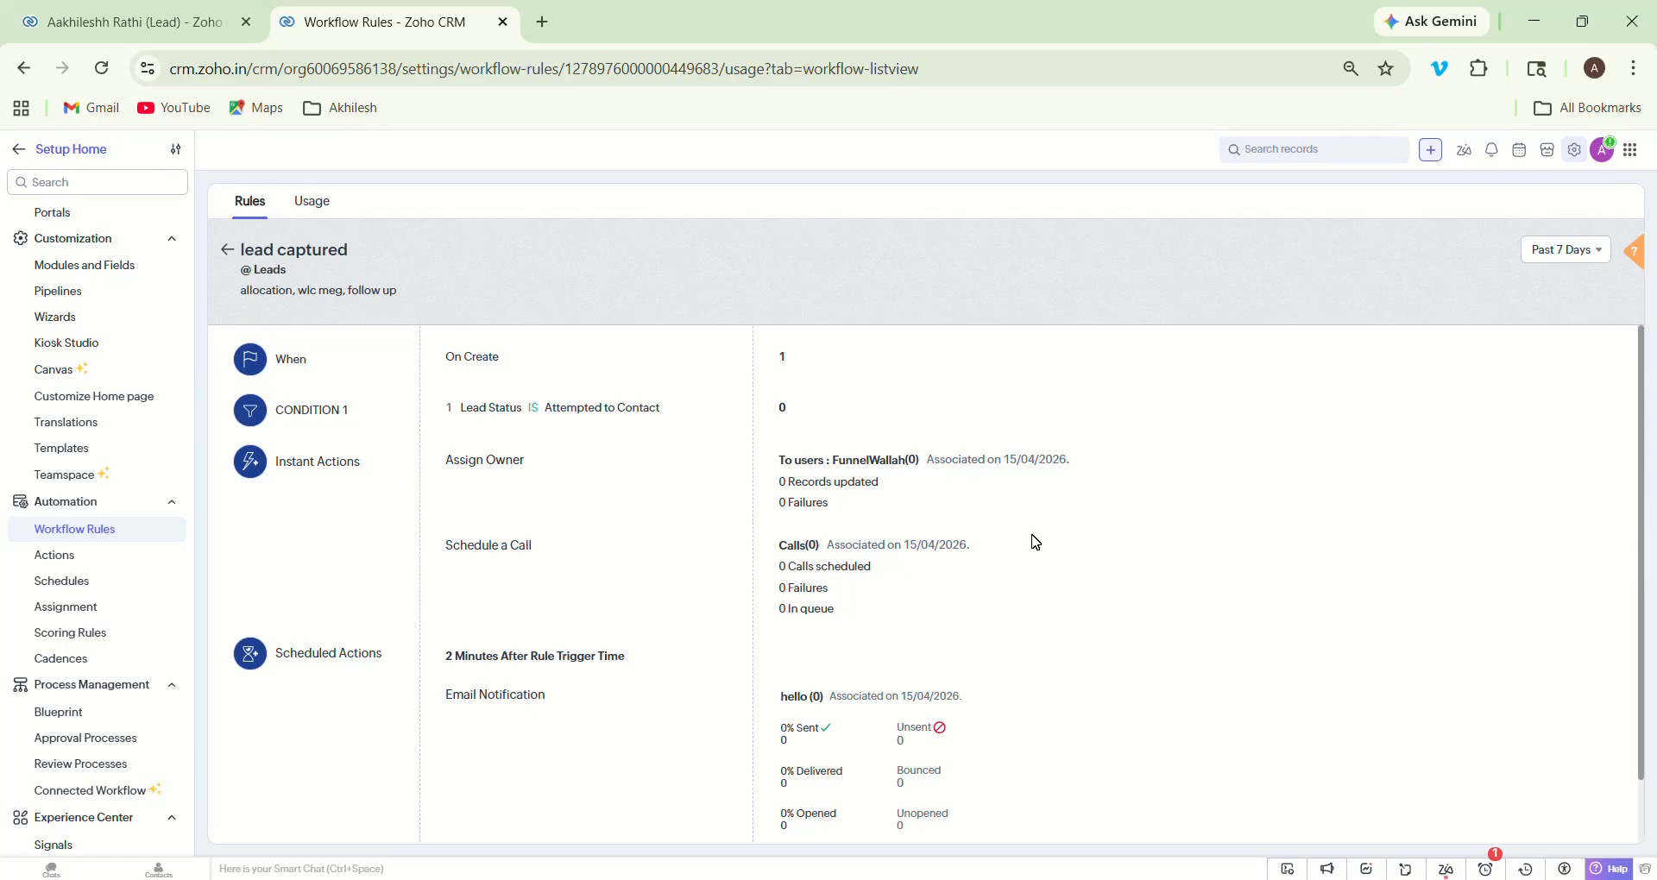
scroll(1648, 831, "down", 1)
scroll(1648, 831, "down", 1)
scroll(1644, 729, "up", 2)
left_click(227, 249)
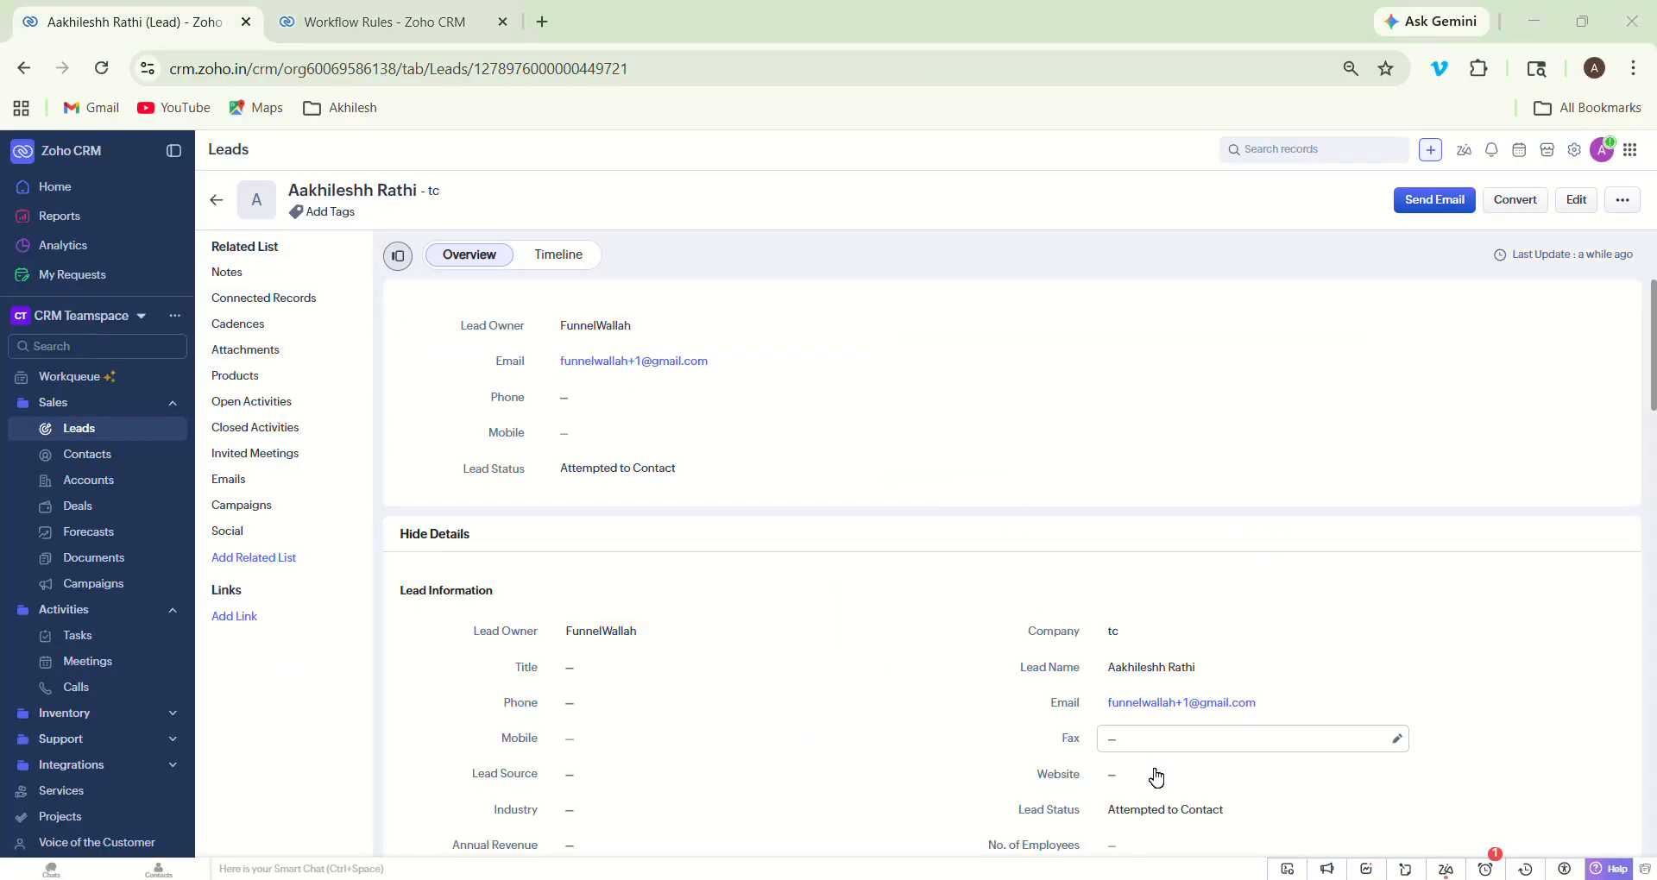
Step: Save the lead's Lead Status as Contact in Future, check its timeline, and set the status back to Attempted to Contact
left_click(1270, 811)
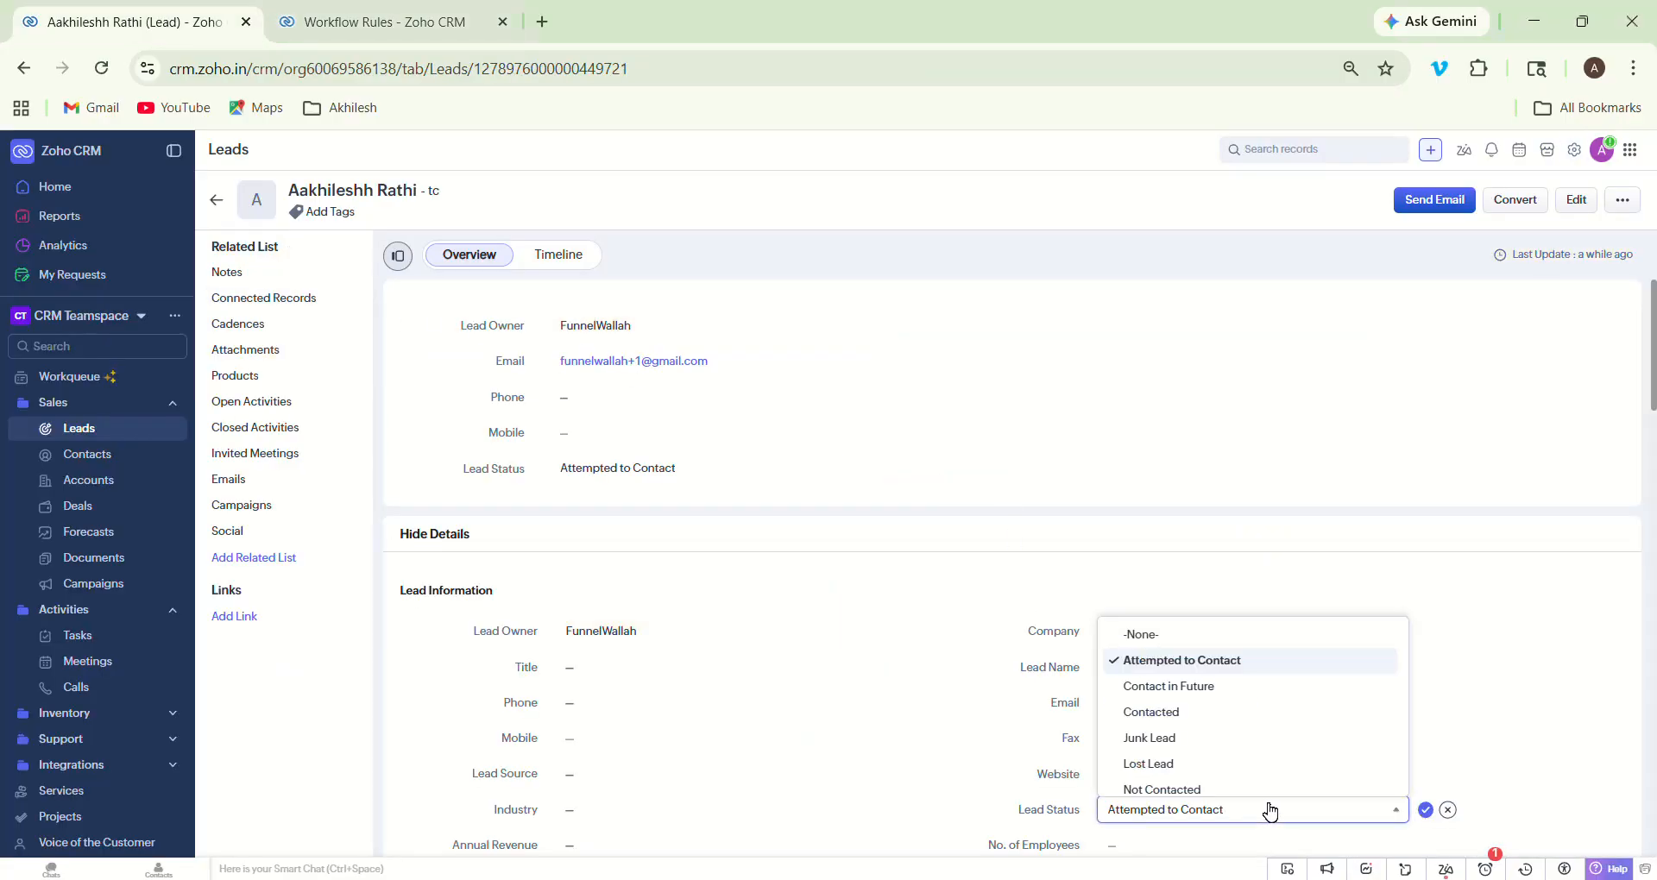
left_click(1242, 690)
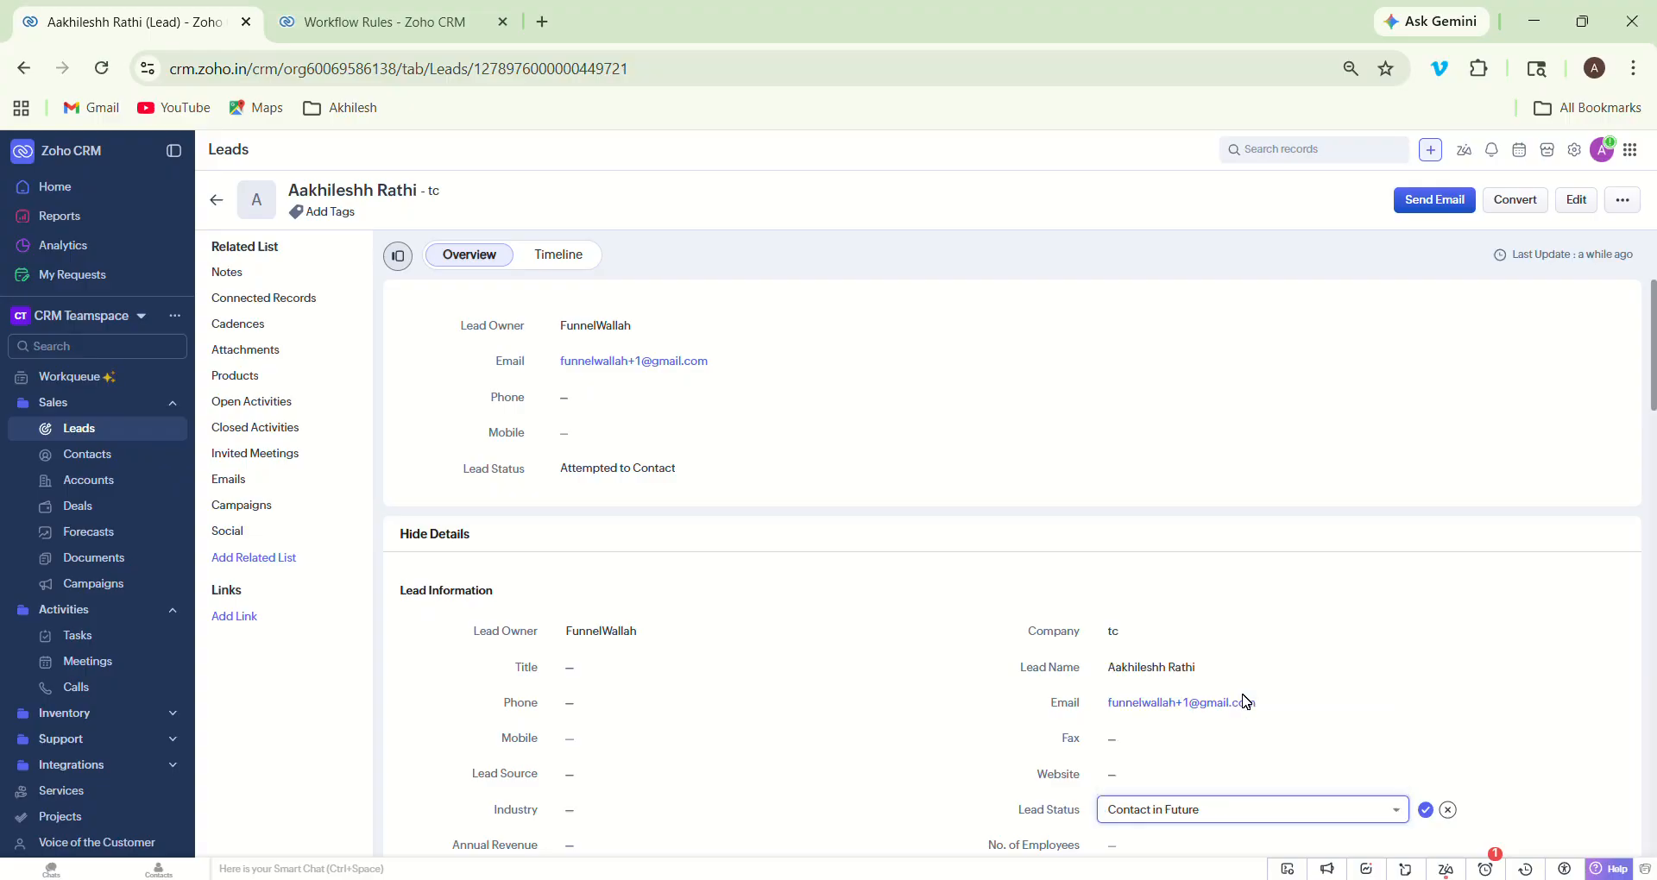
left_click(1424, 813)
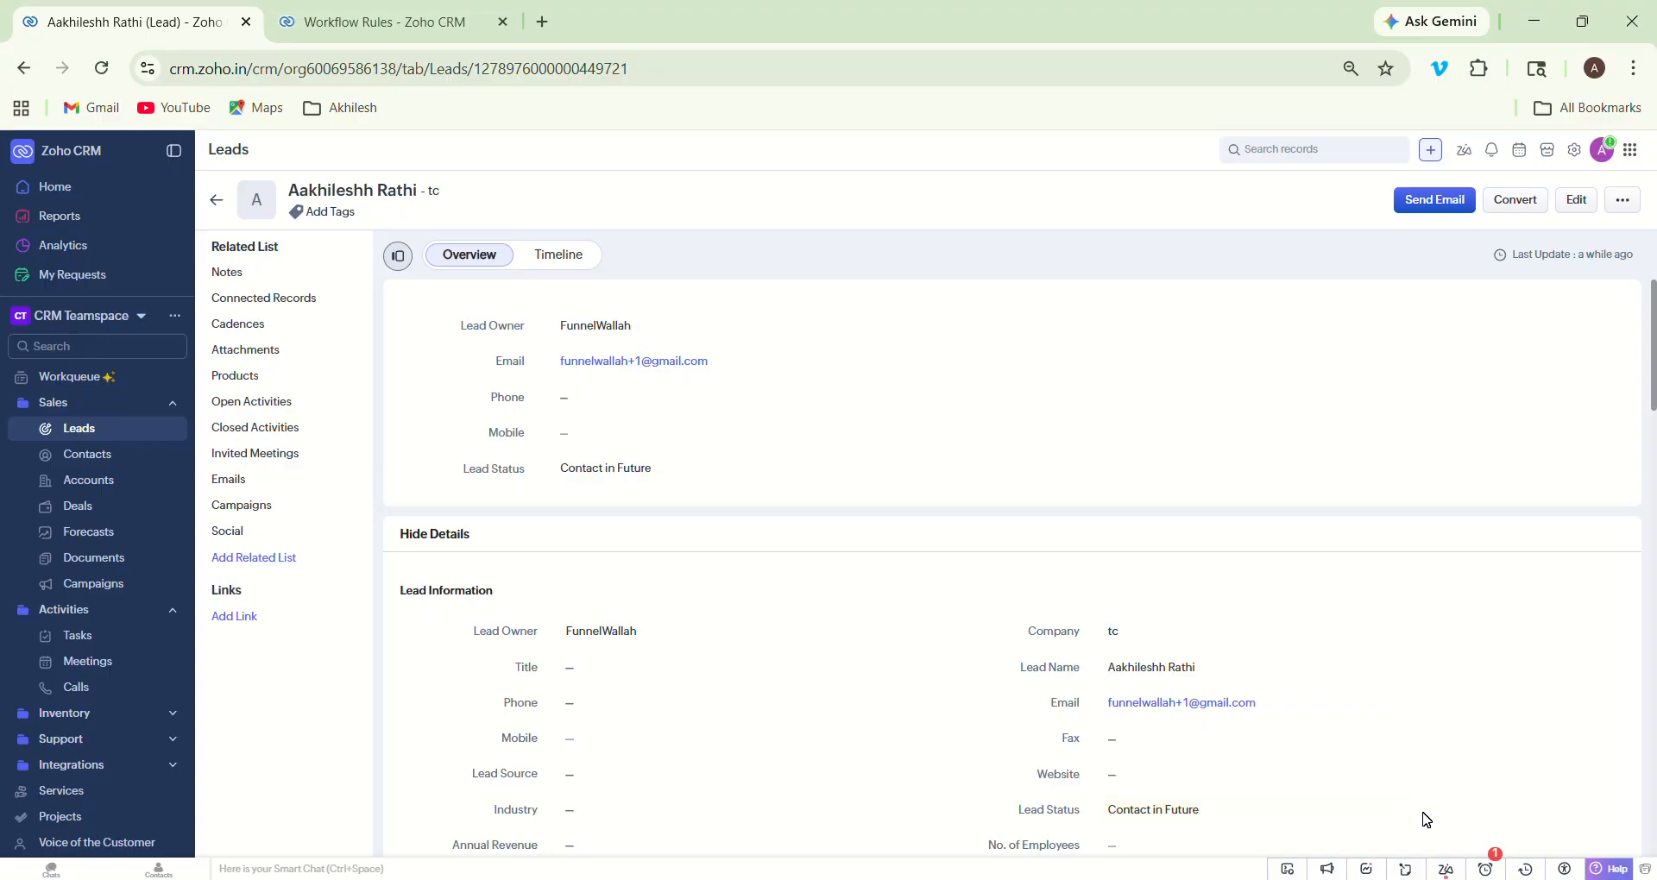
left_click(586, 266)
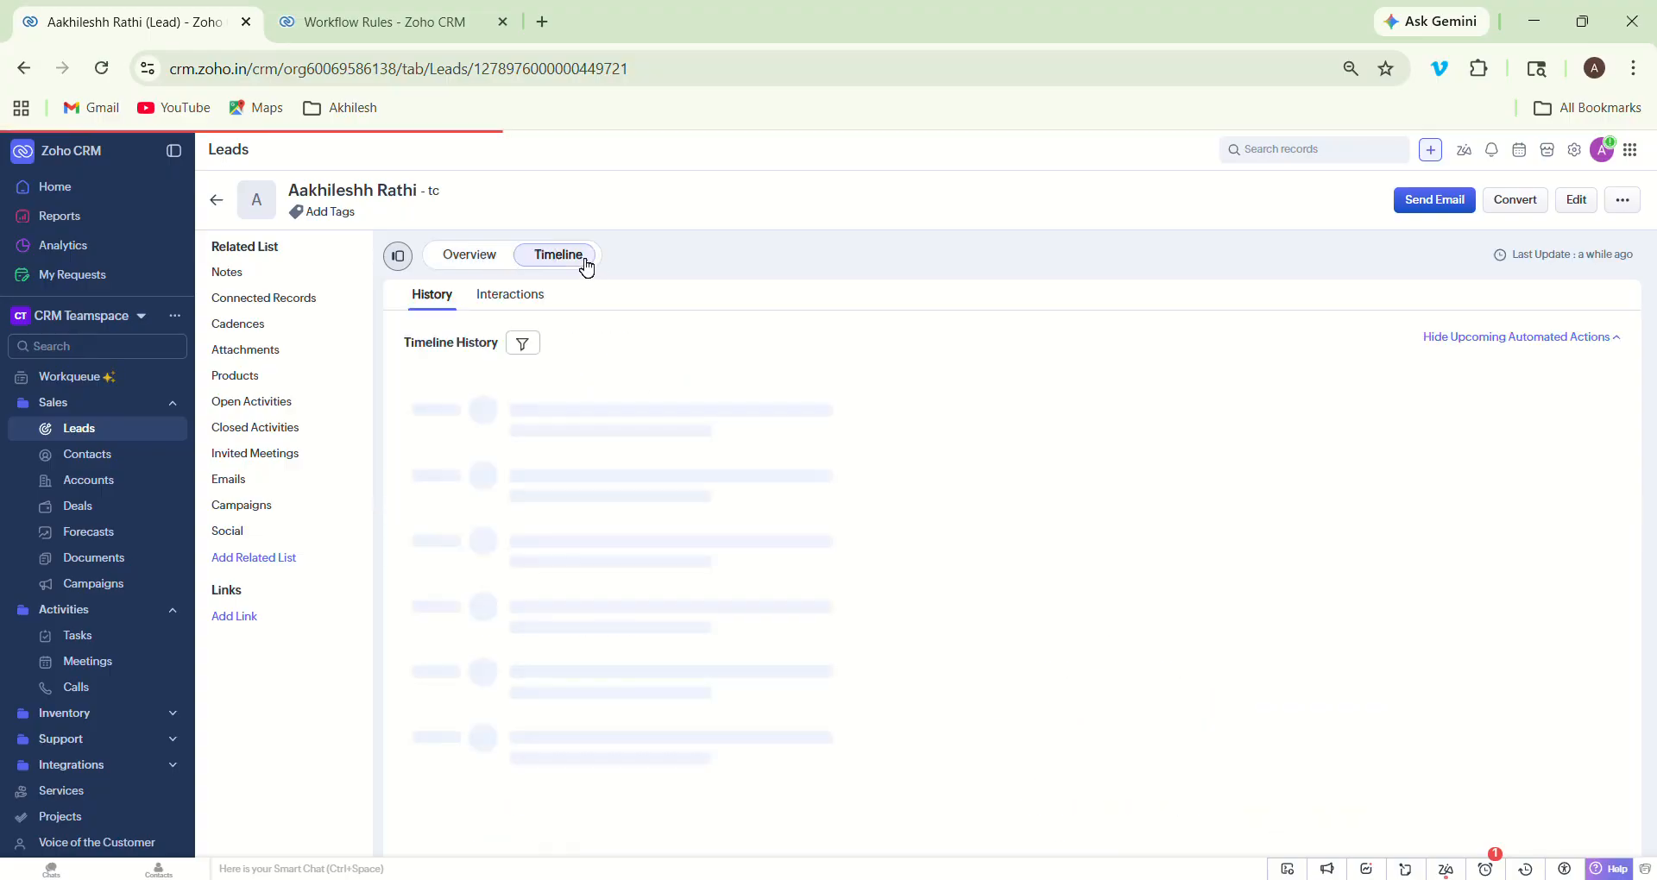
left_click(443, 259)
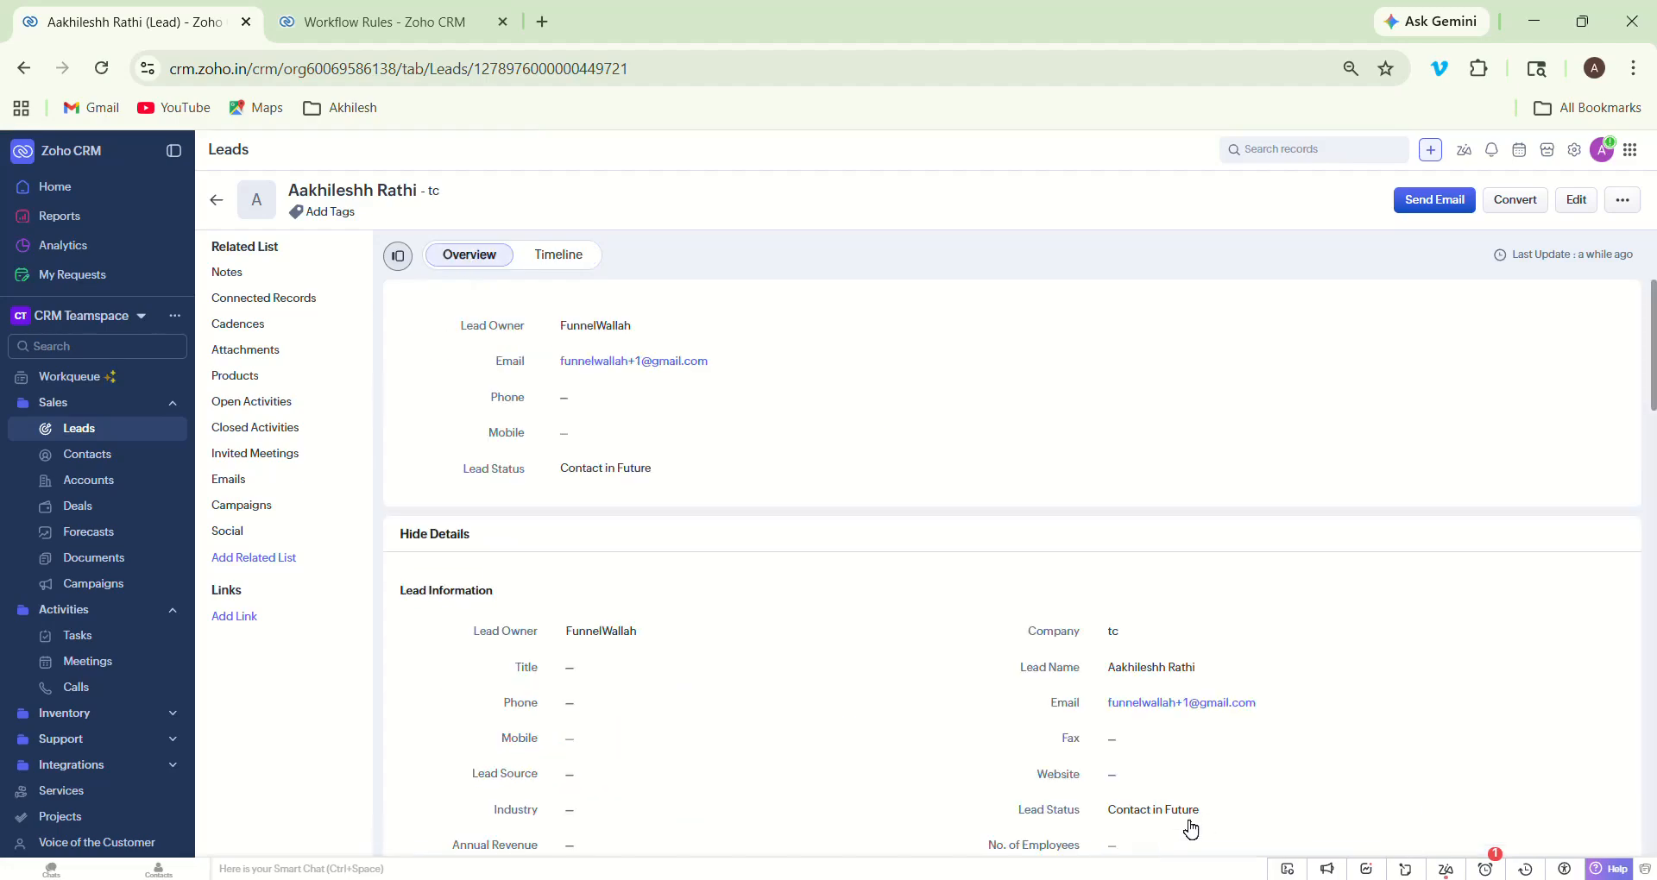
left_click(1202, 819)
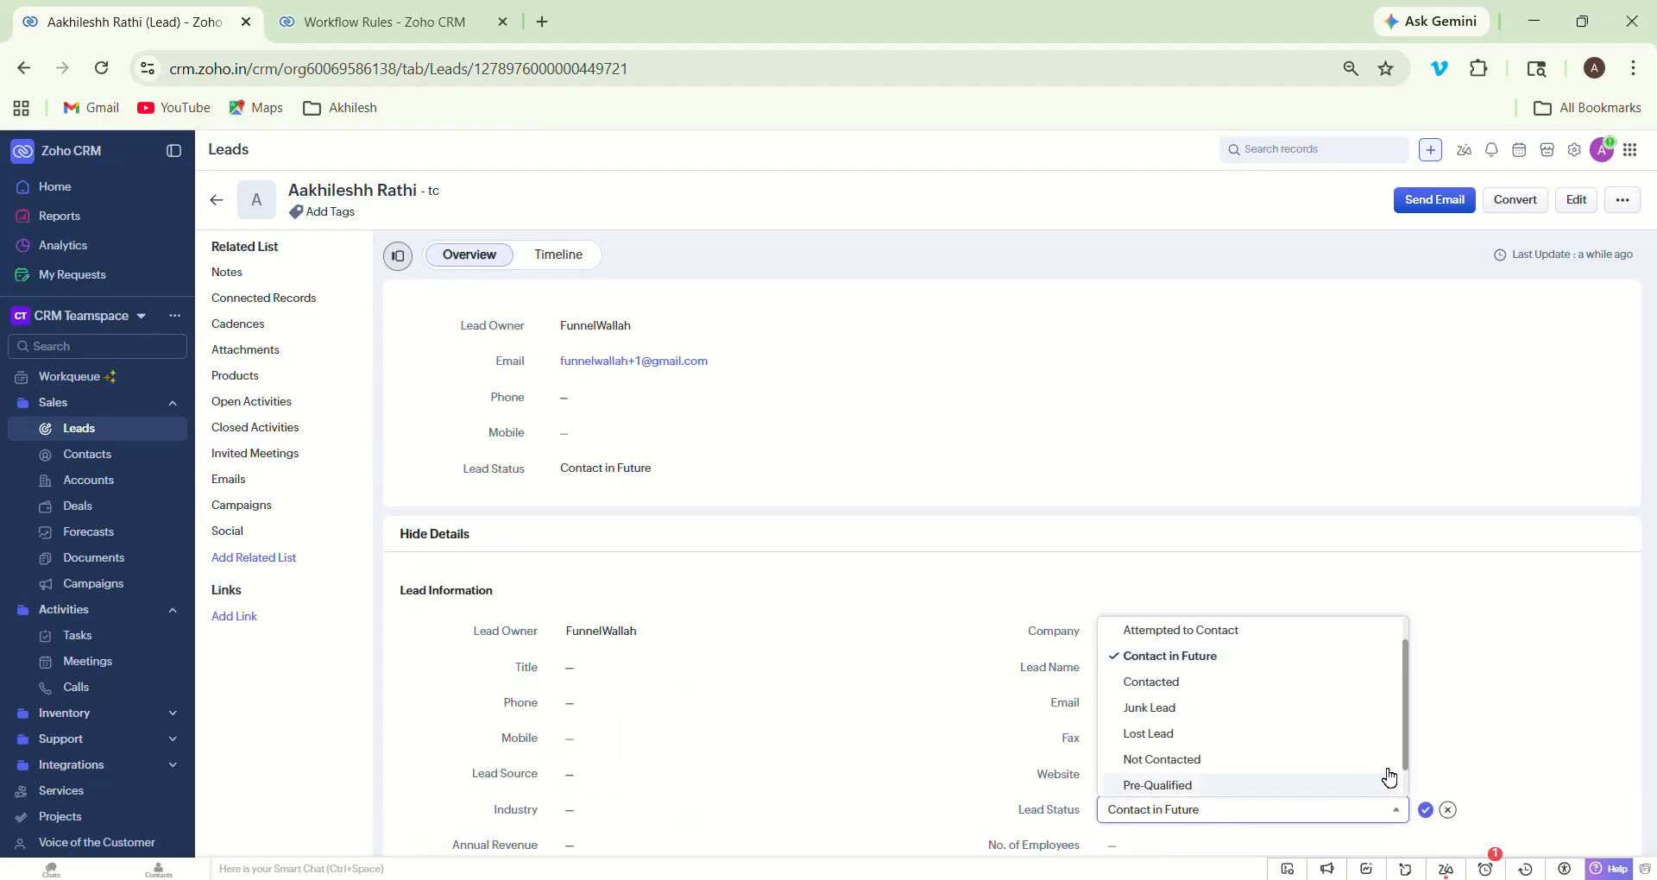
left_click(1292, 637)
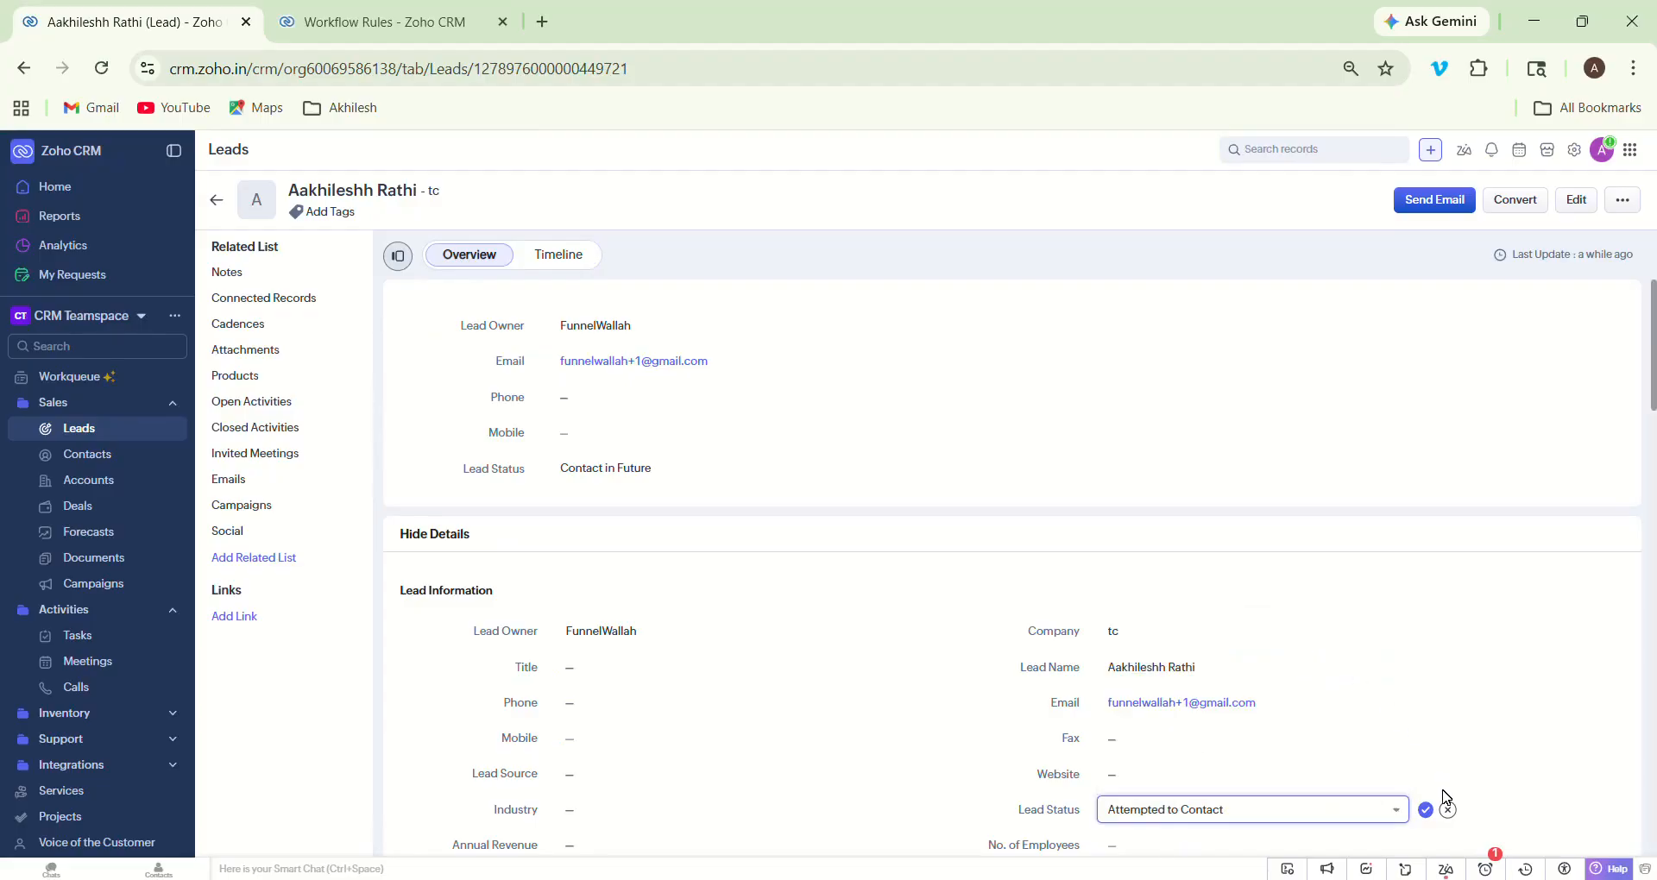
left_click(1425, 810)
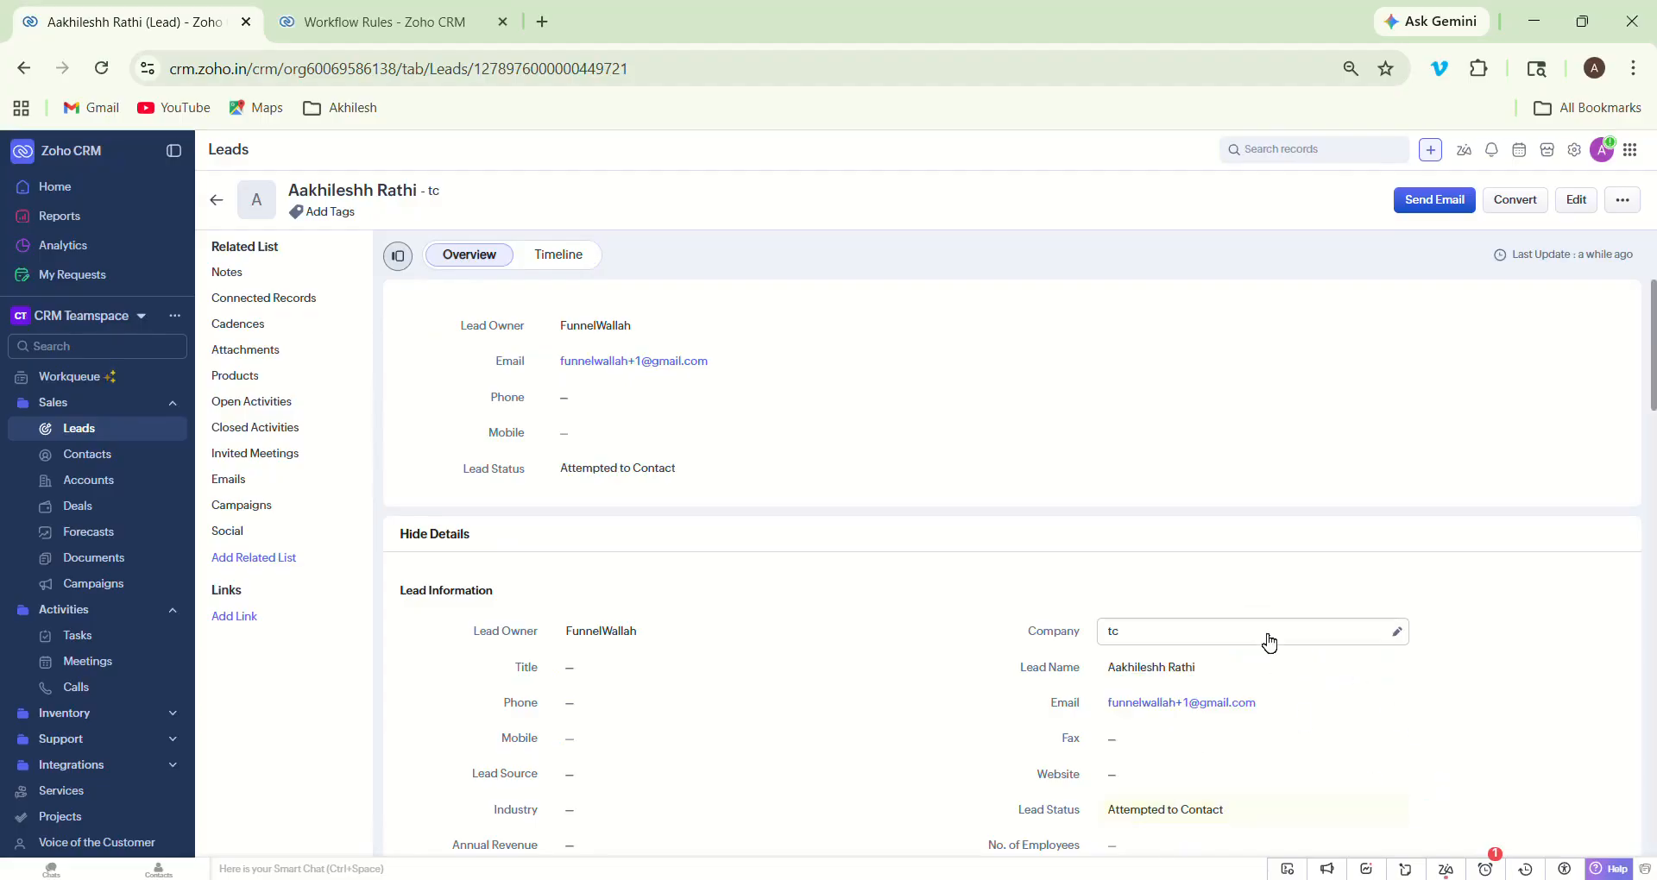
Step: Review the lead's timeline and emails, inspecting the call reminder's completion form along the way, then cancelling it and closing the reminder
left_click(543, 269)
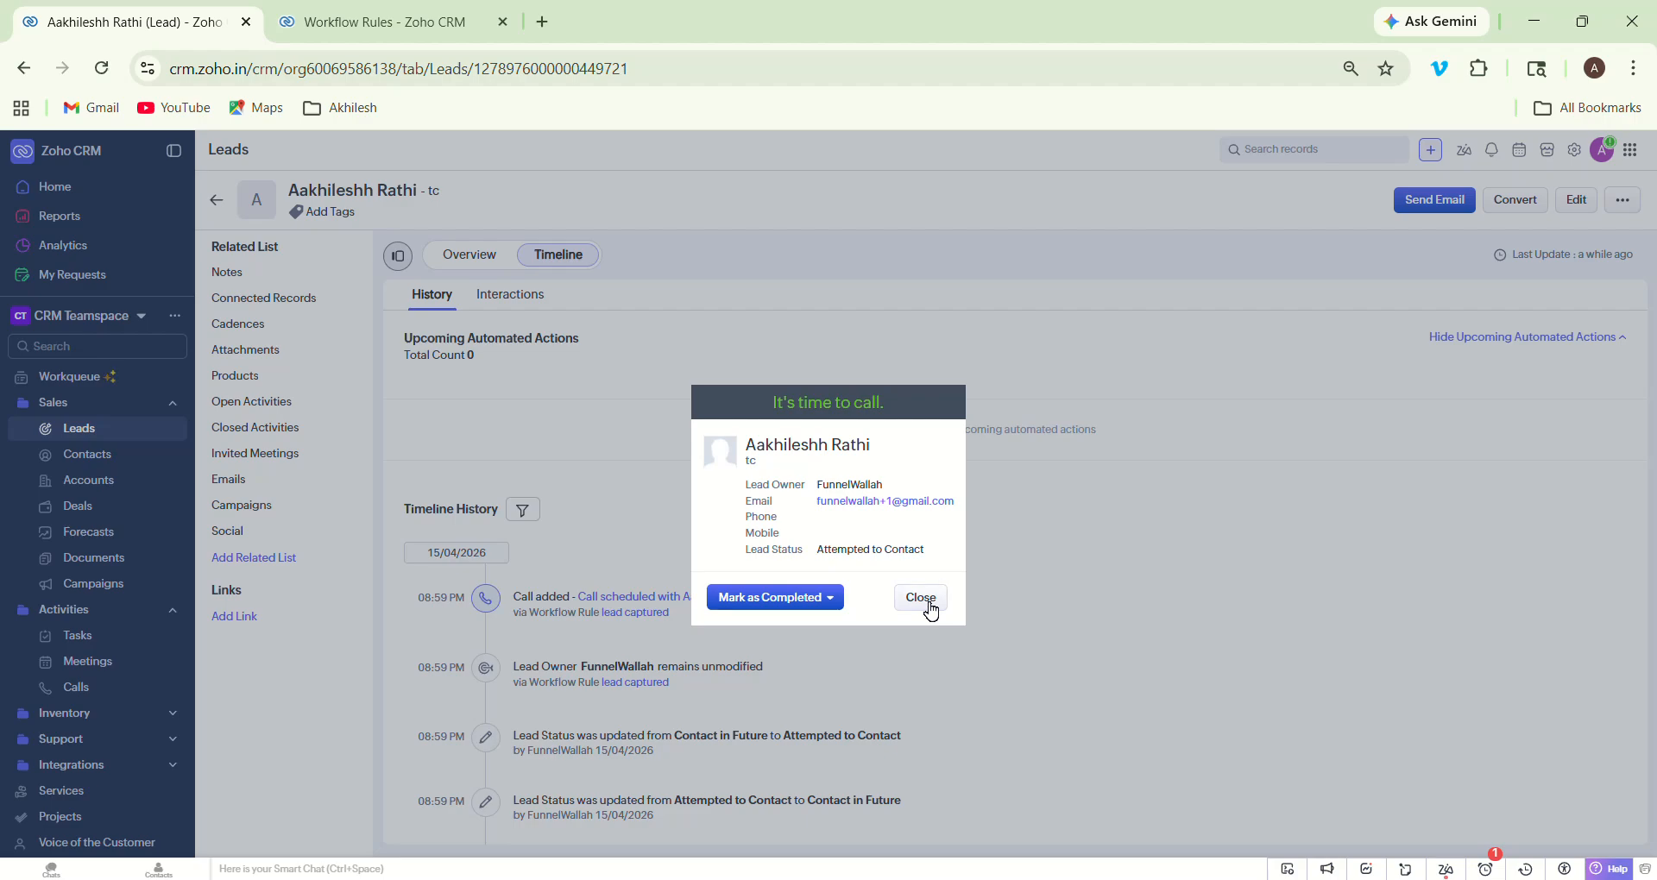
left_click(831, 604)
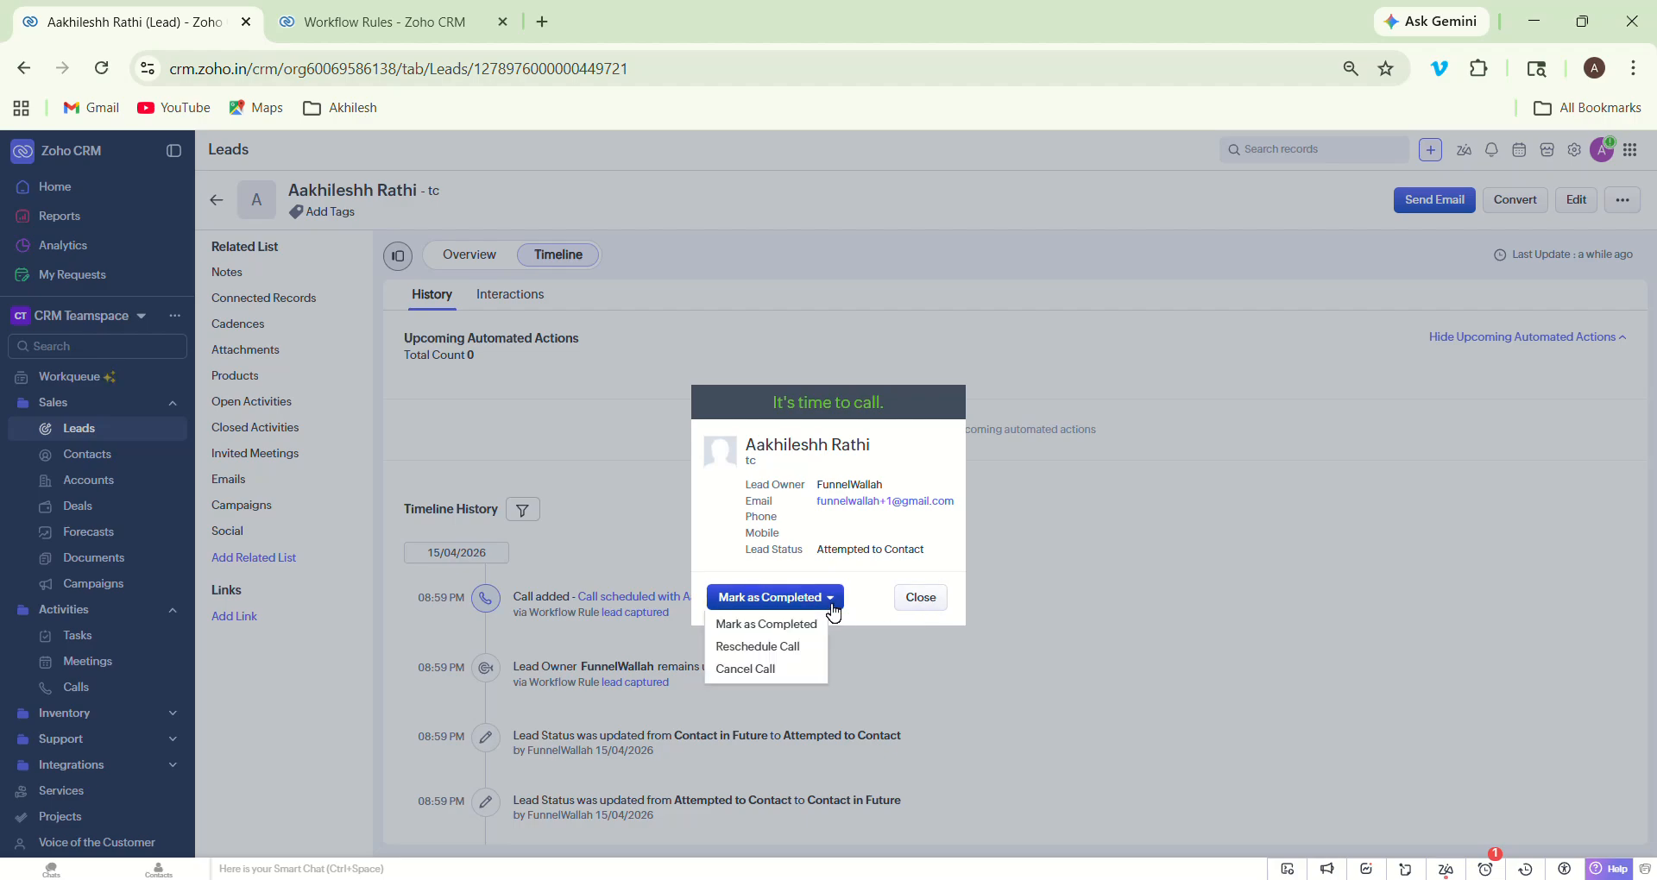
left_click(762, 634)
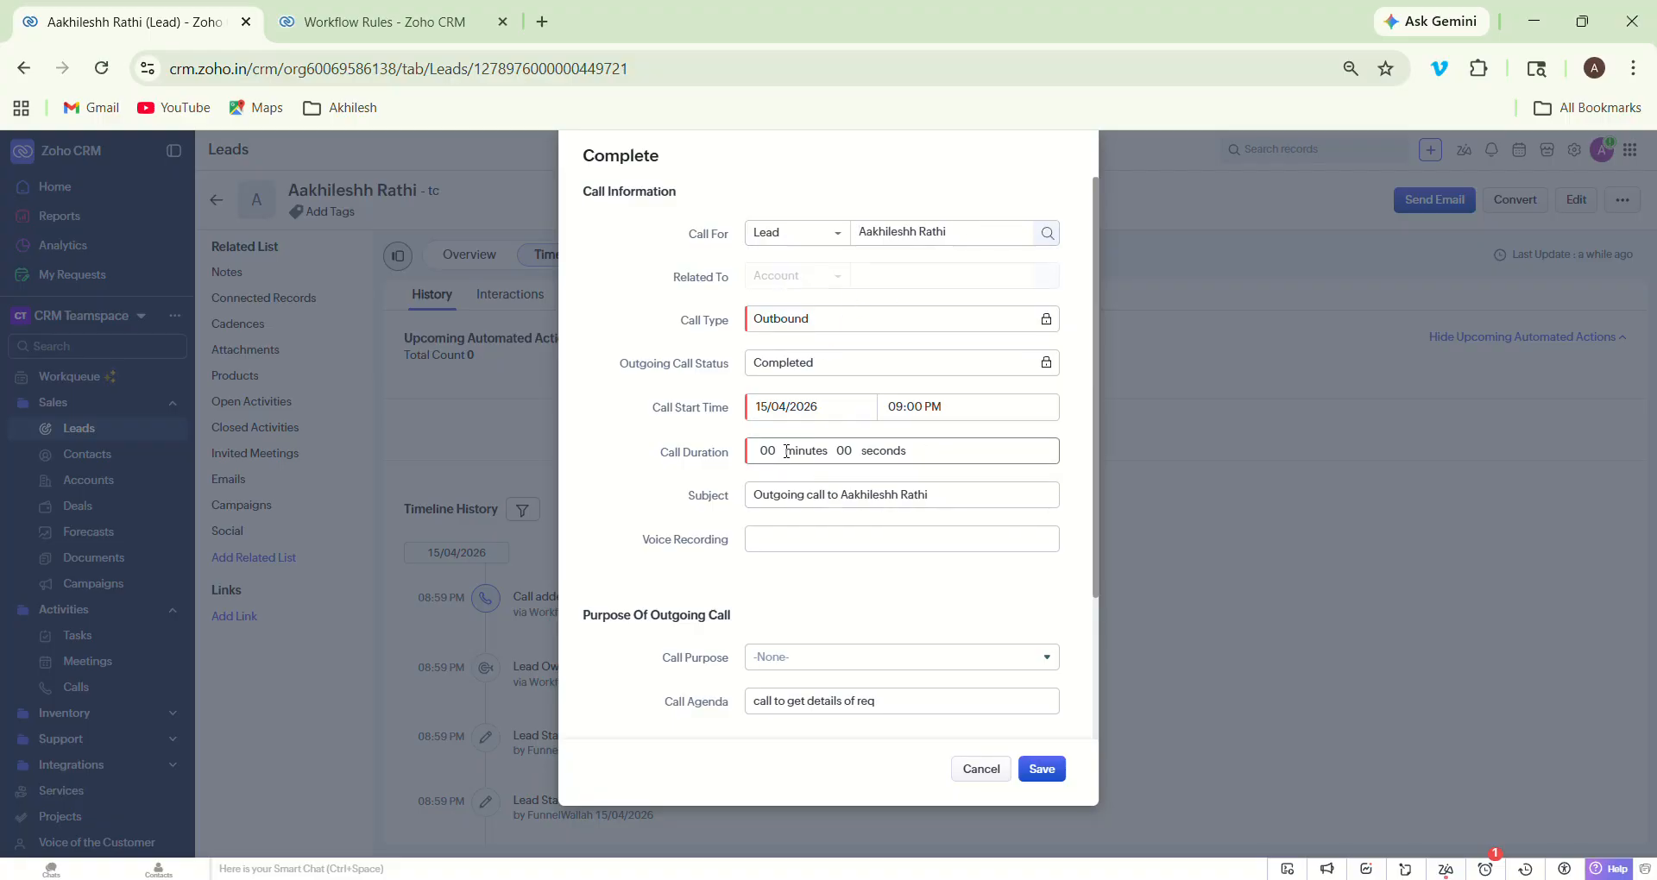
left_click(785, 538)
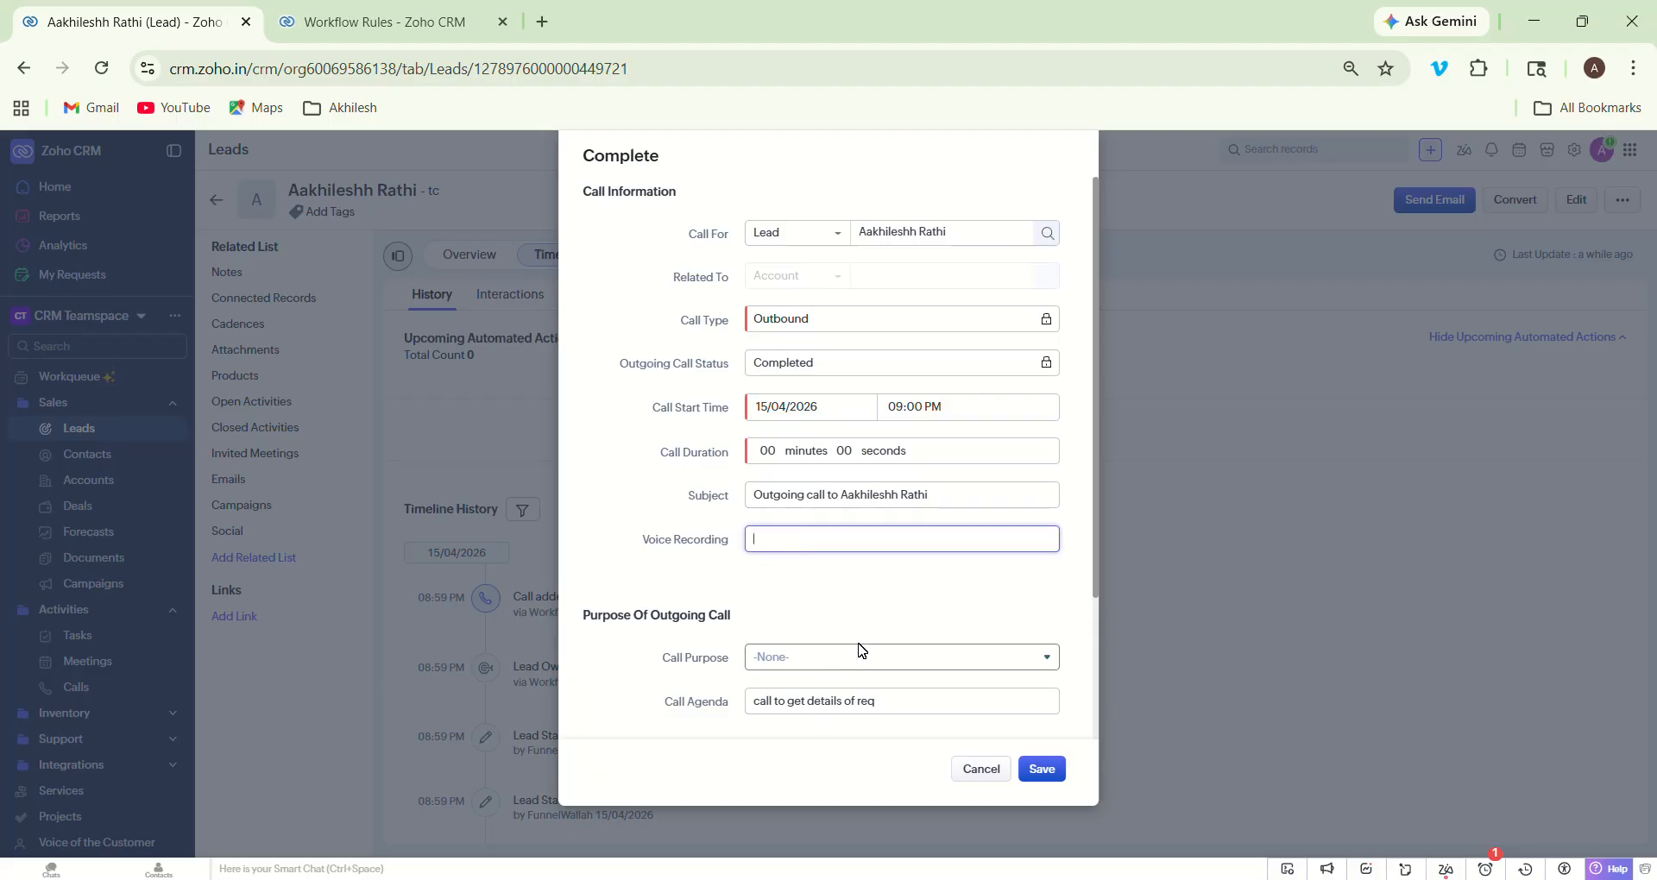
left_click(978, 770)
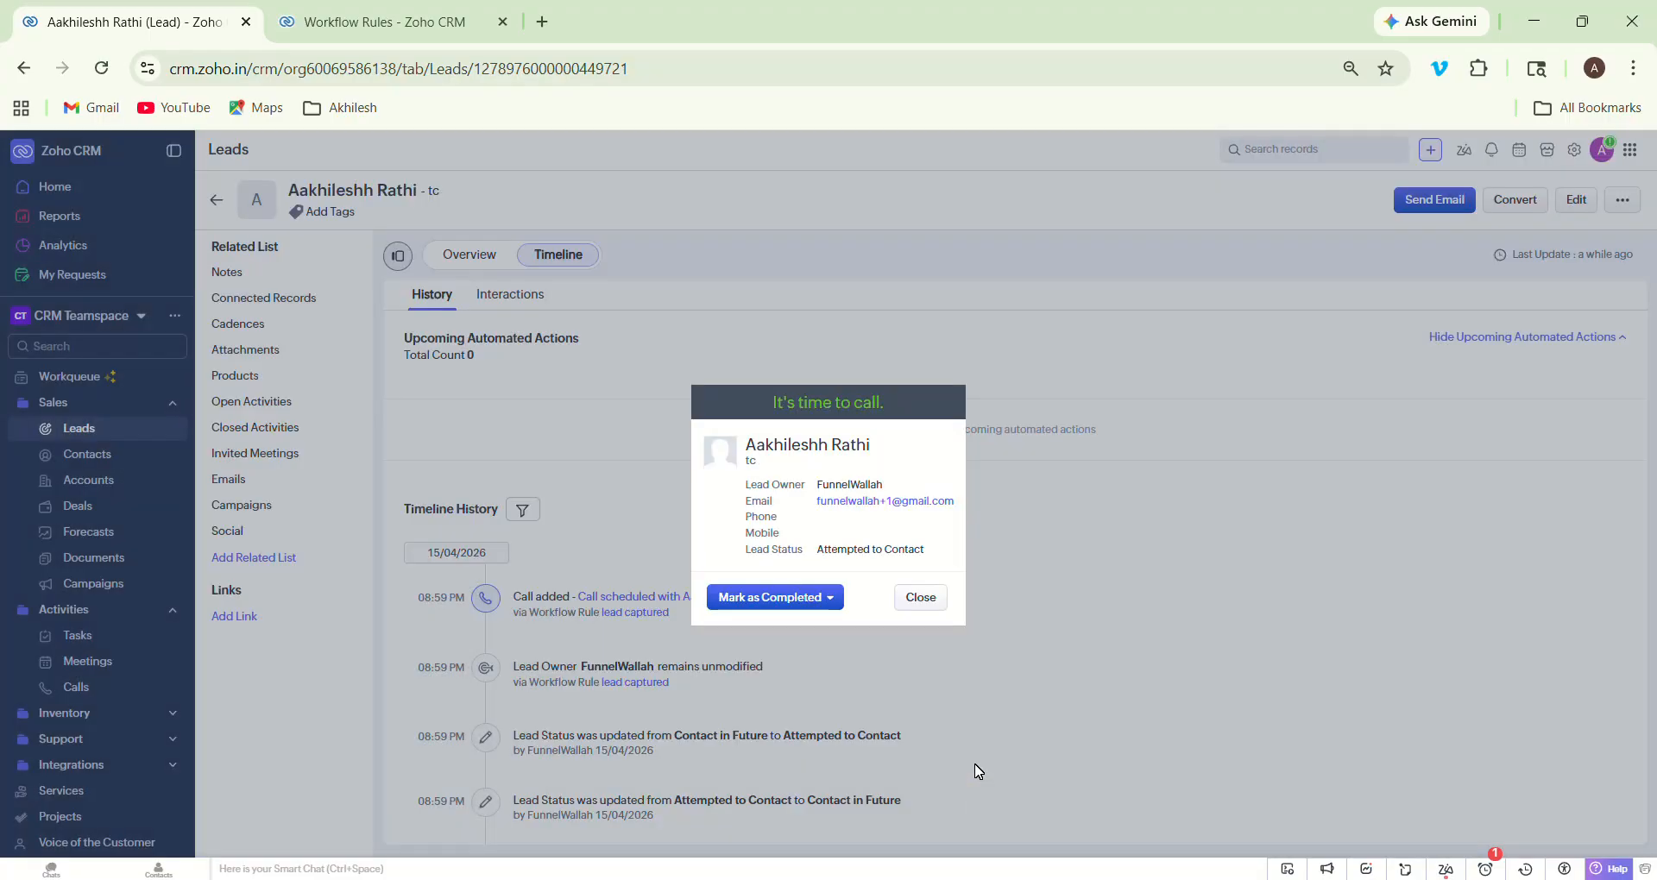
left_click(919, 598)
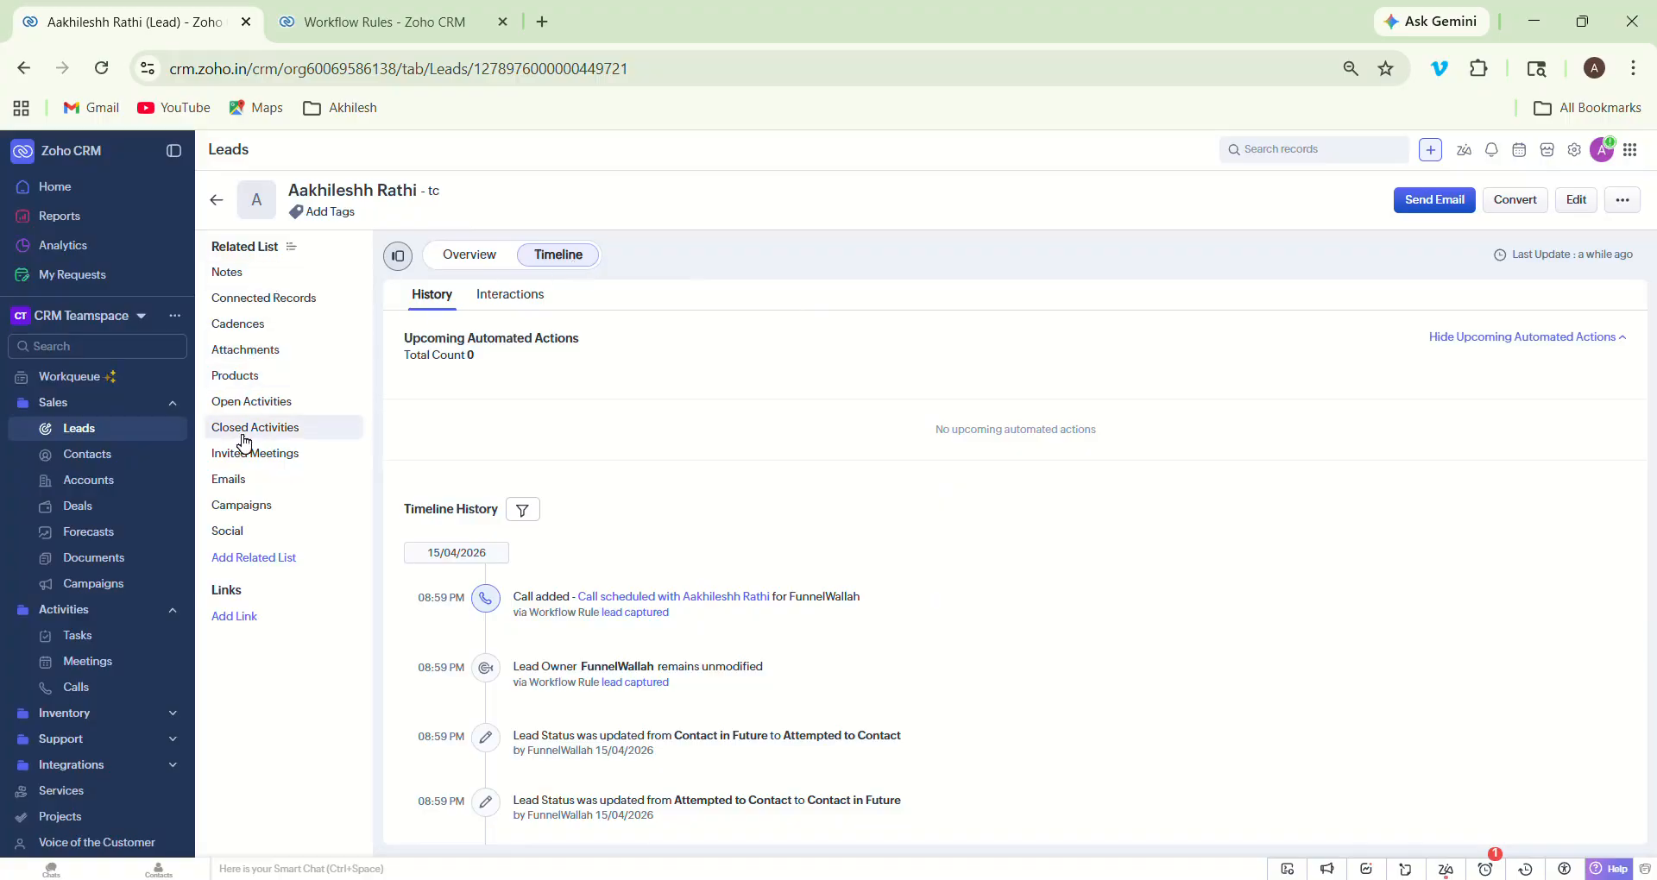
left_click(242, 483)
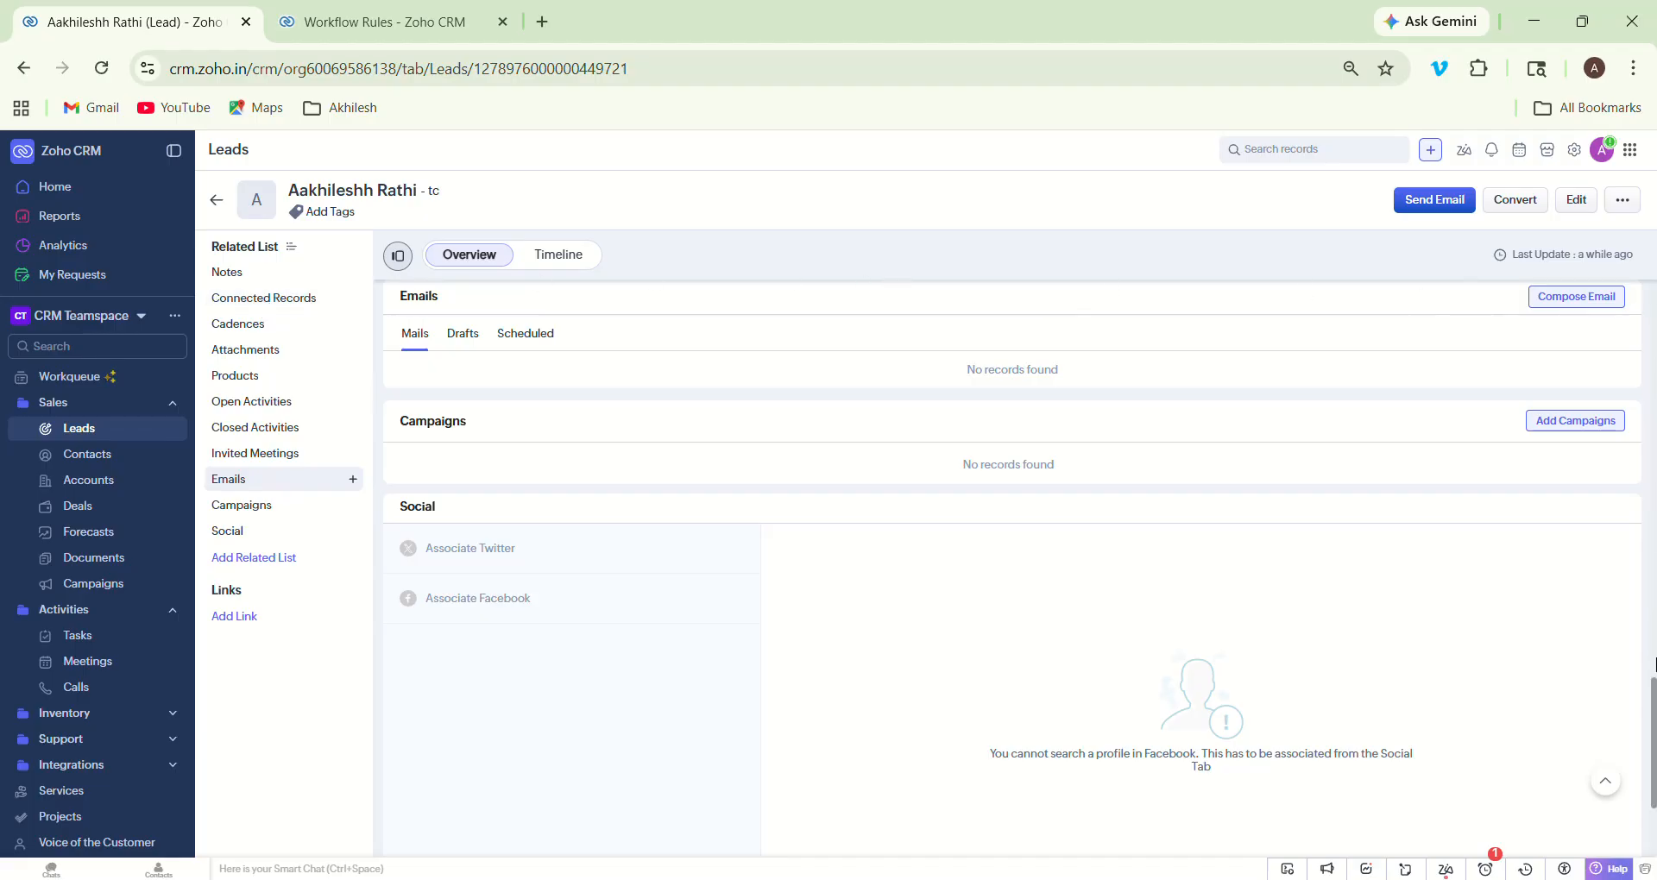
scroll(1653, 665, "up", 6)
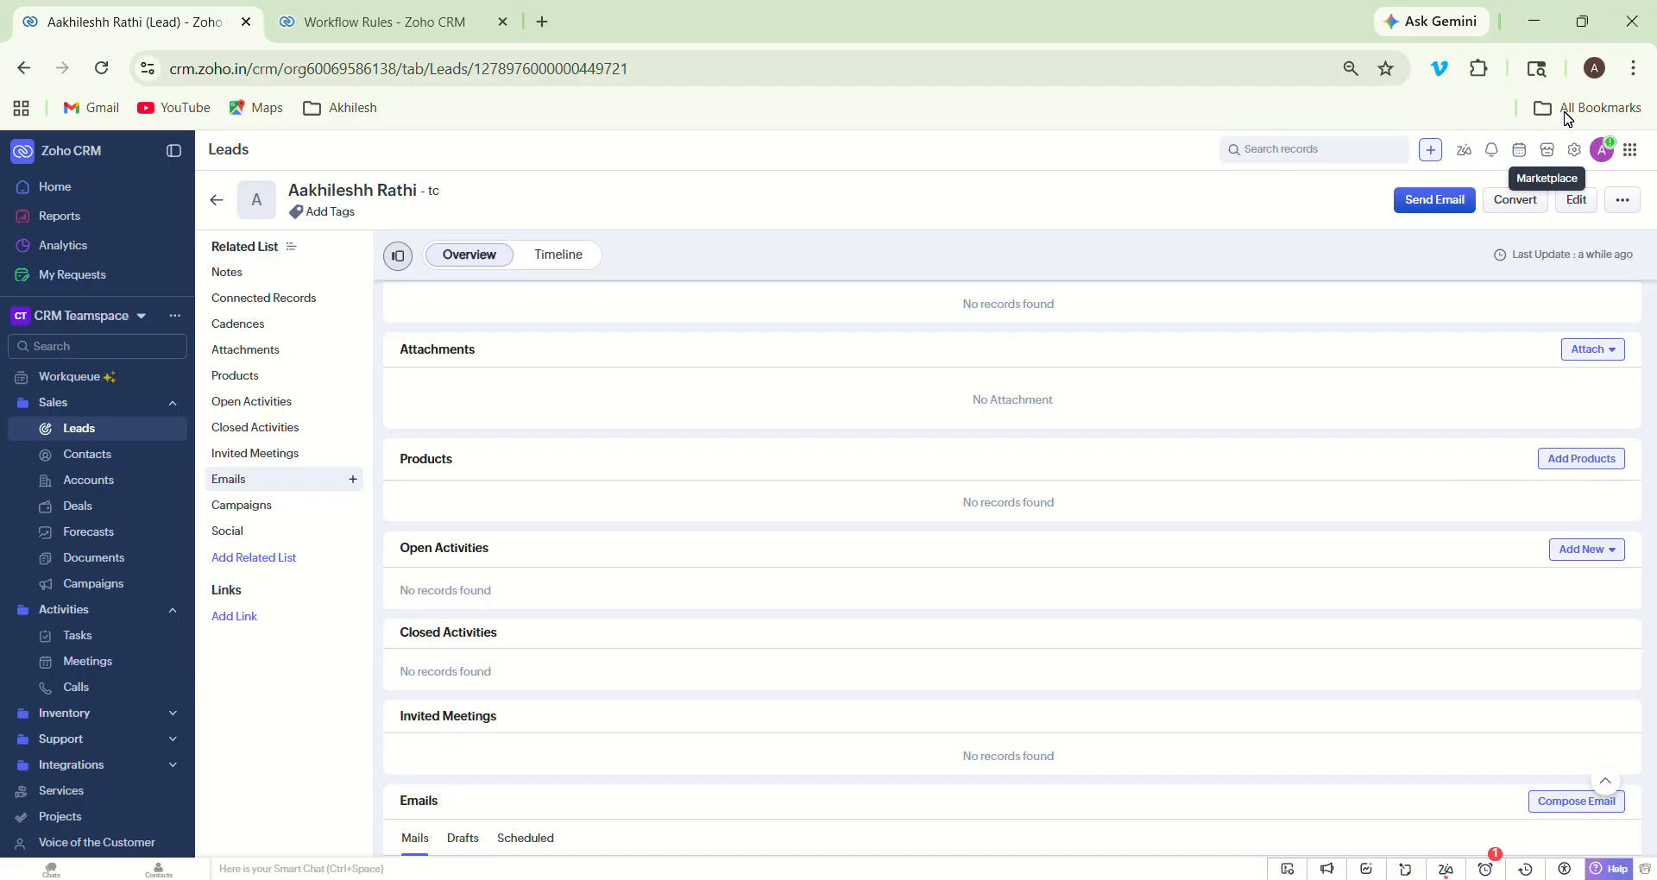
Step: Add the existing hello email notification to the instant actions of the lead captured workflow rule and save the rule
left_click(1576, 152)
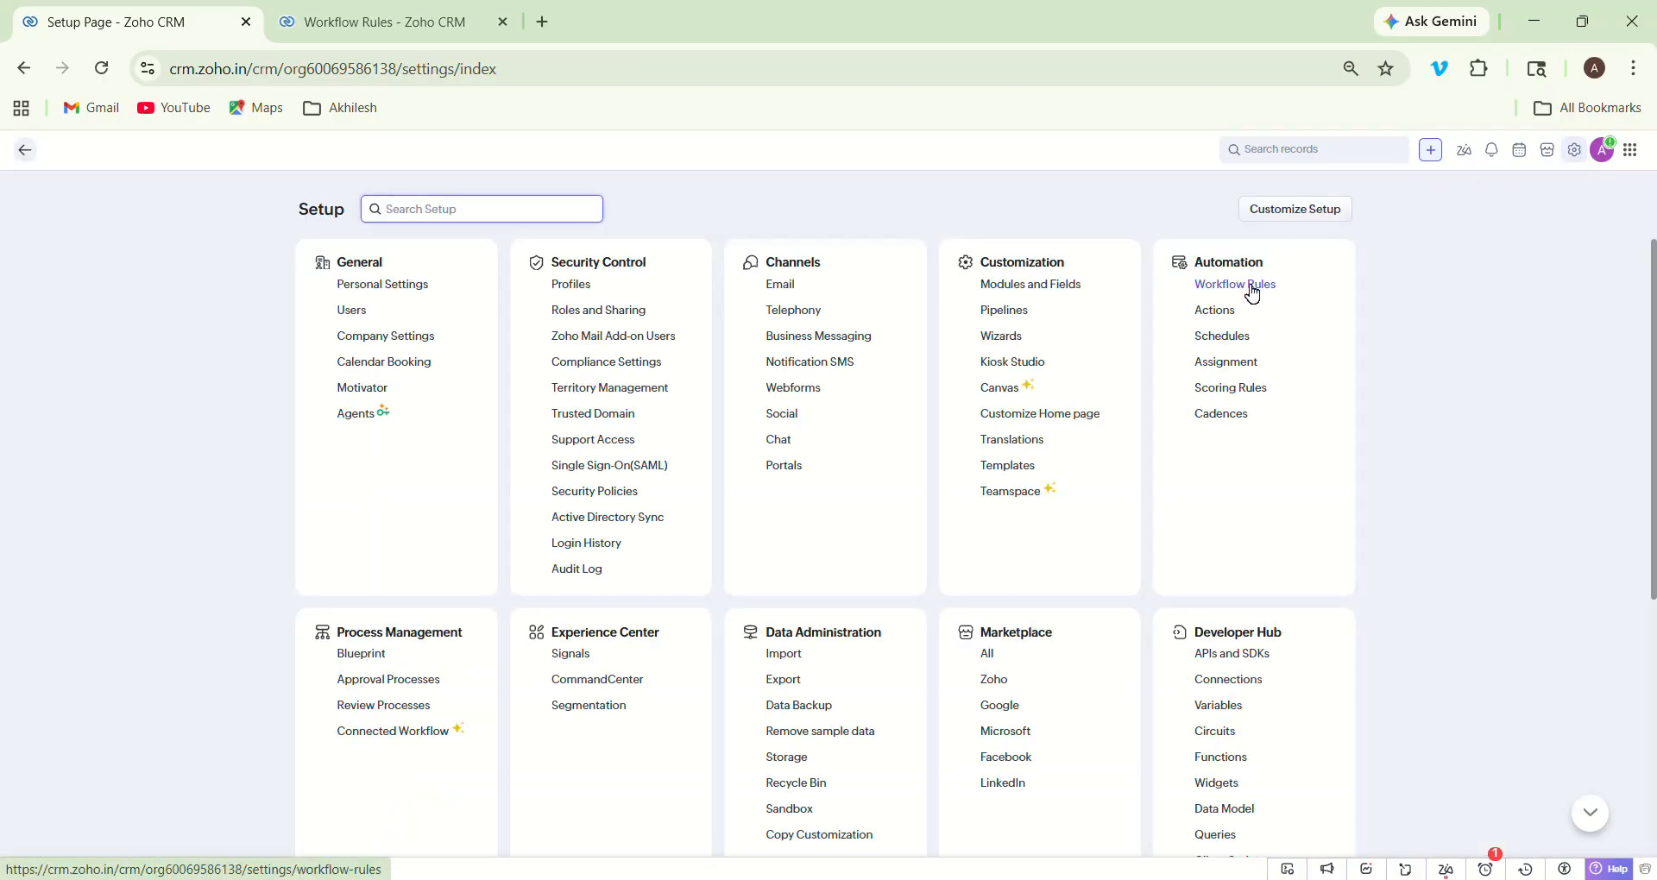
left_click(1251, 288)
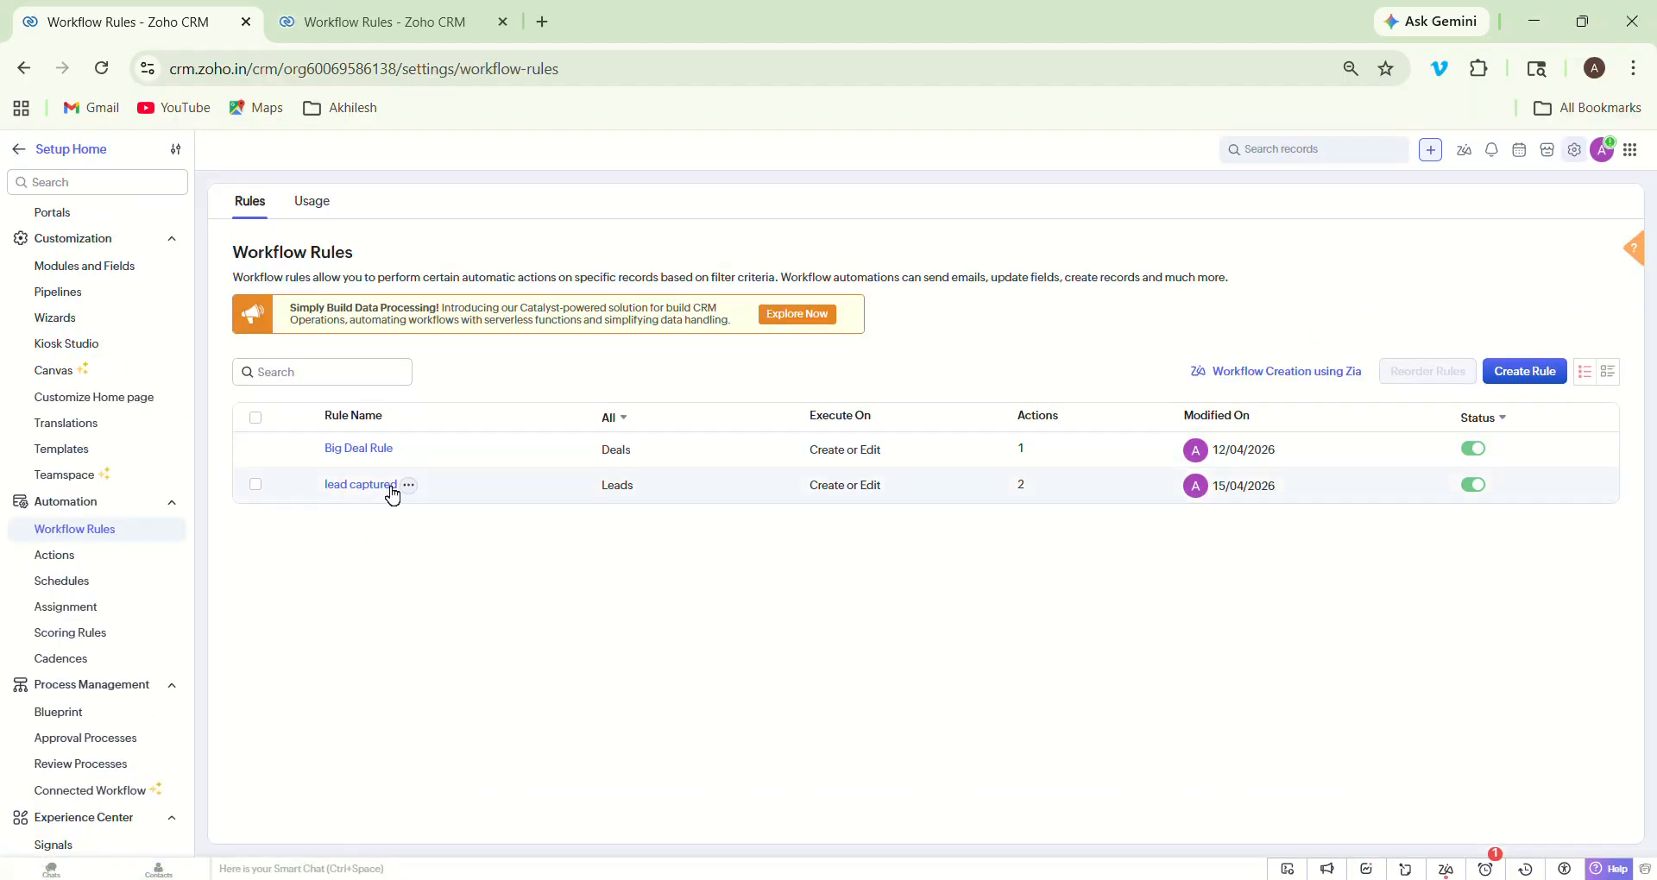
left_click(377, 494)
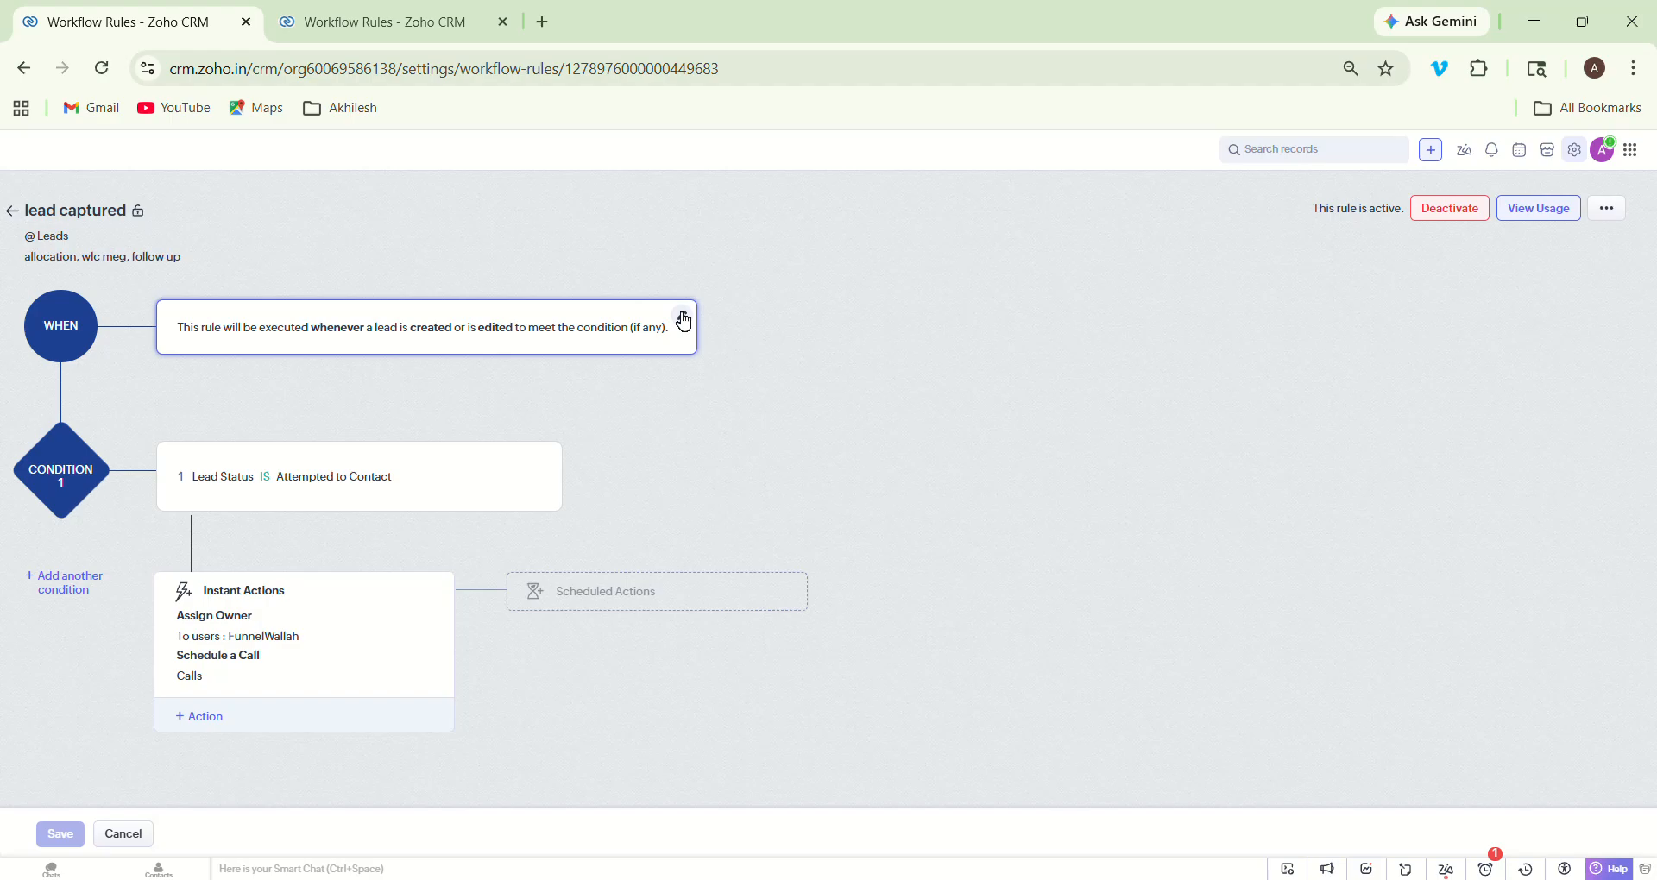
left_click(212, 720)
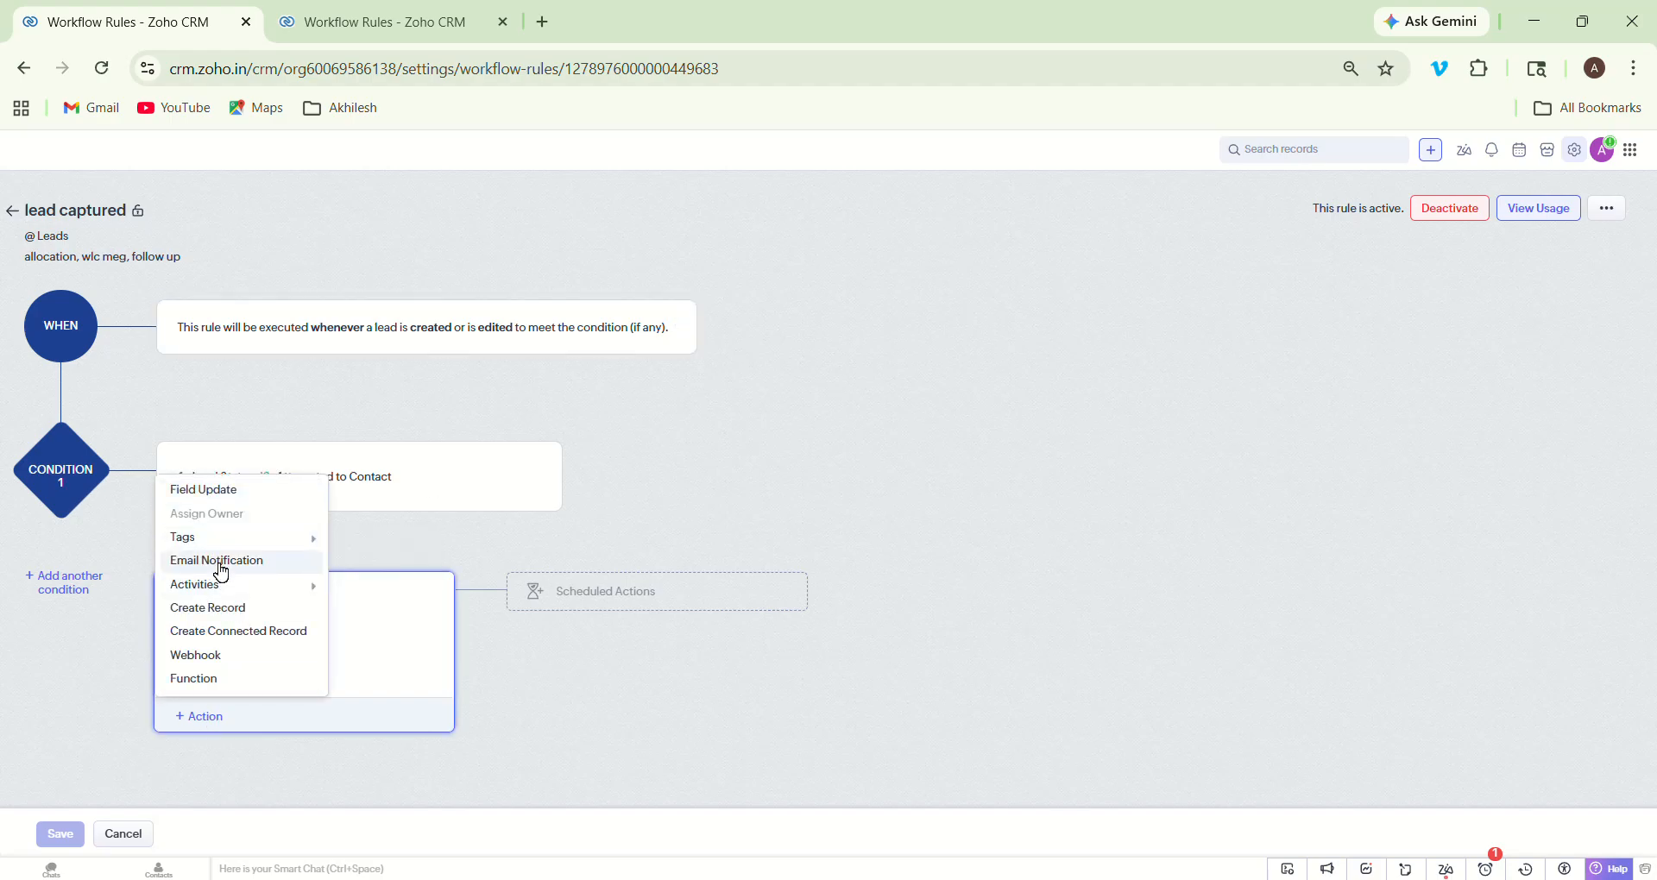
left_click(226, 570)
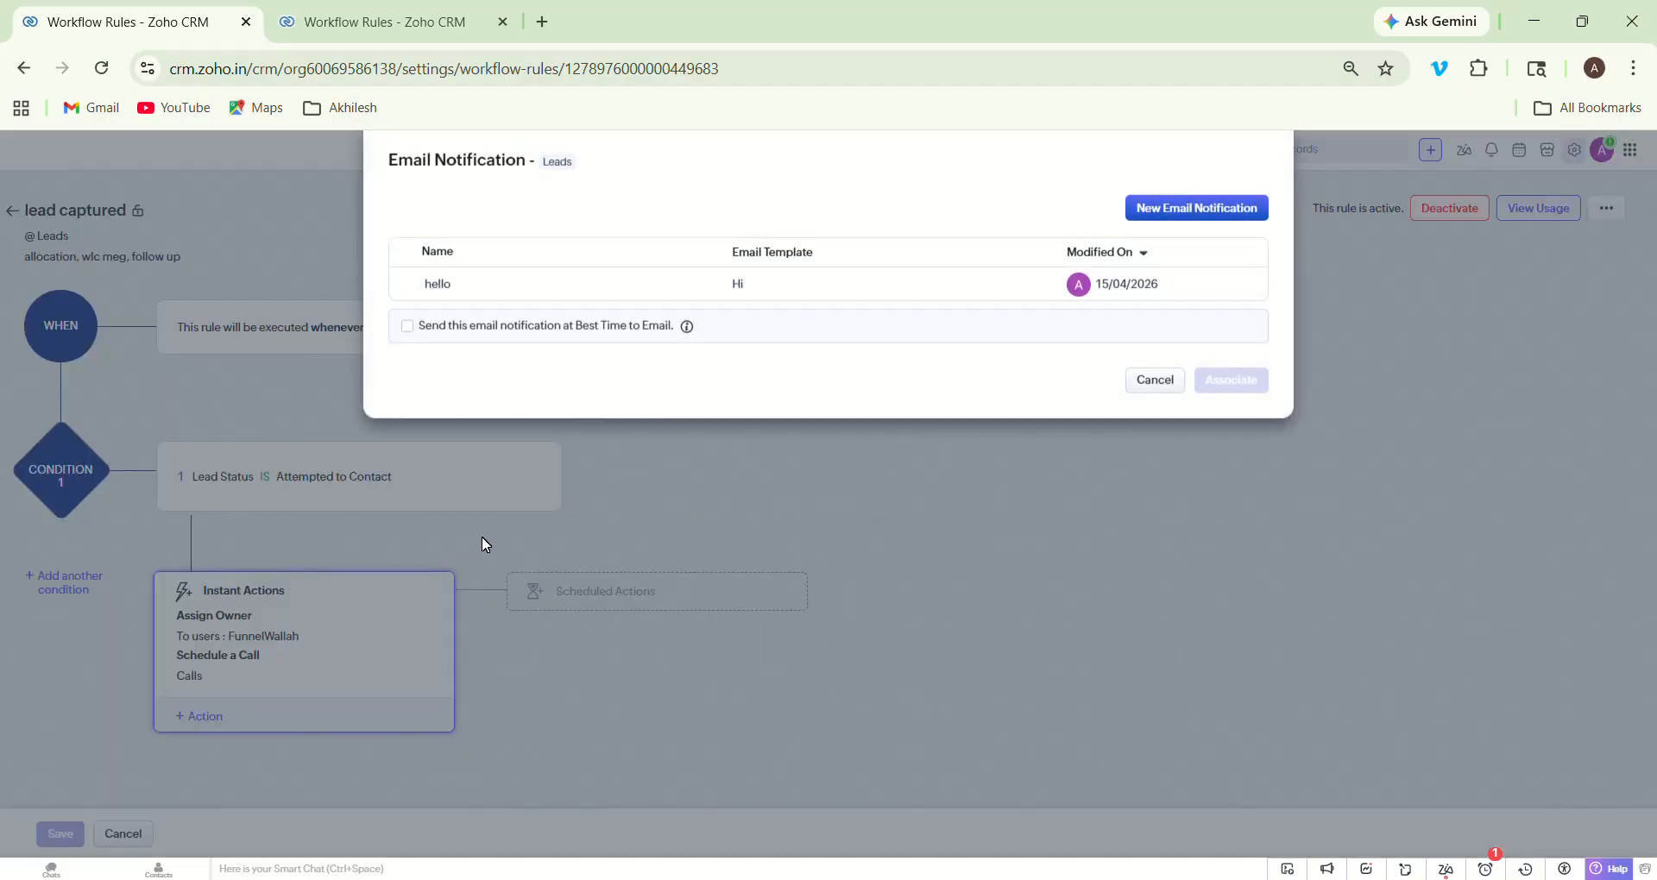
left_click(411, 283)
left_click(1260, 436)
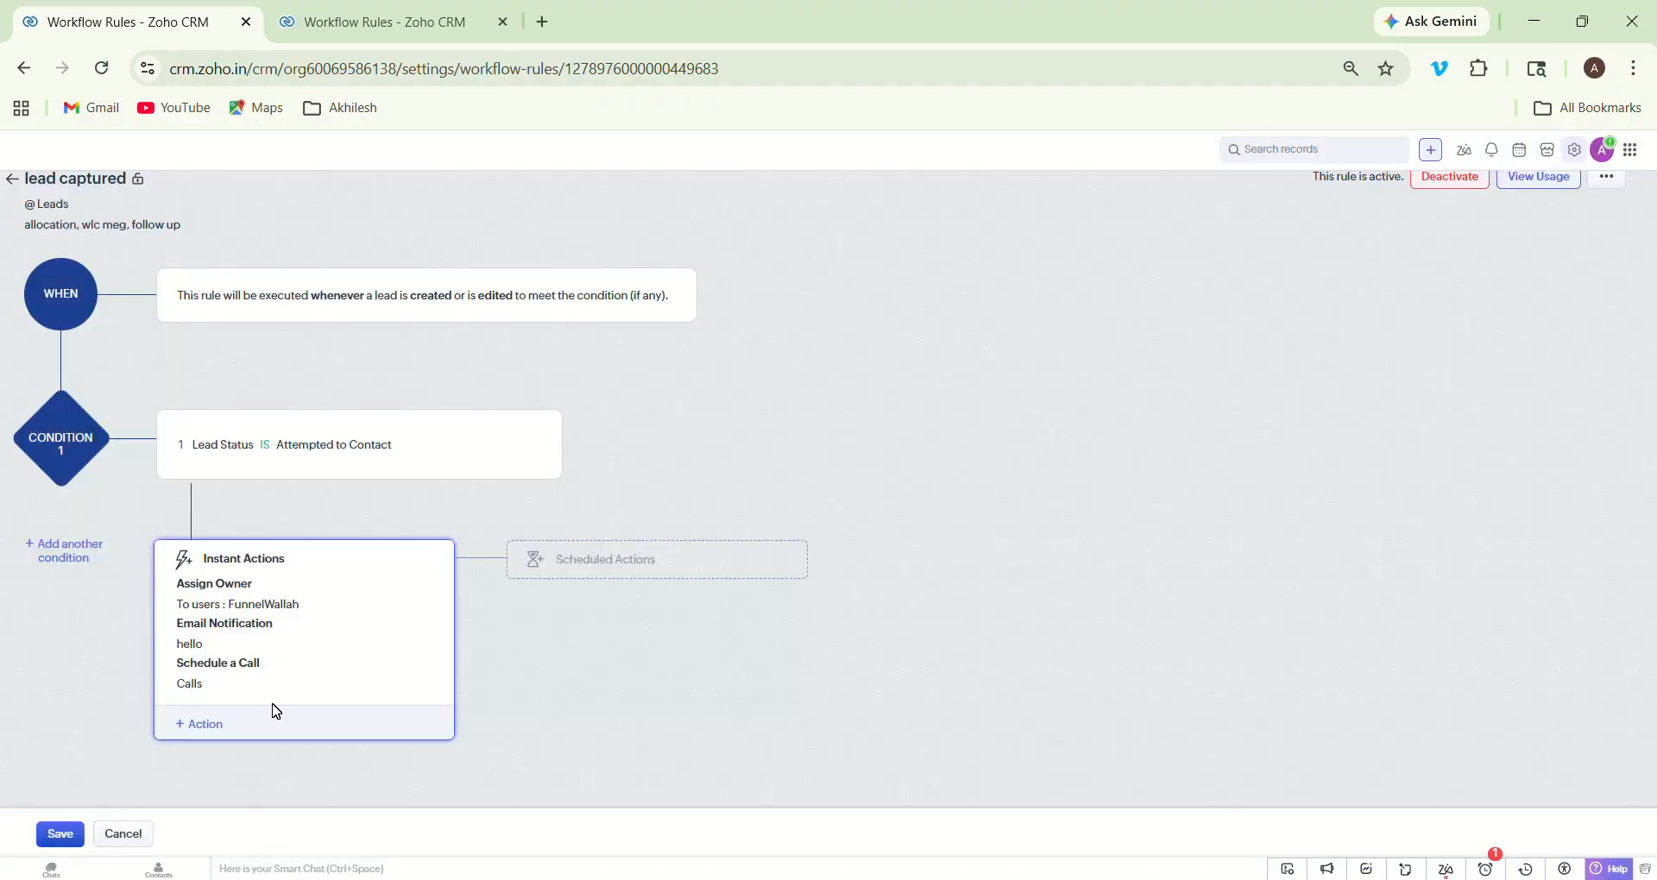
left_click(61, 834)
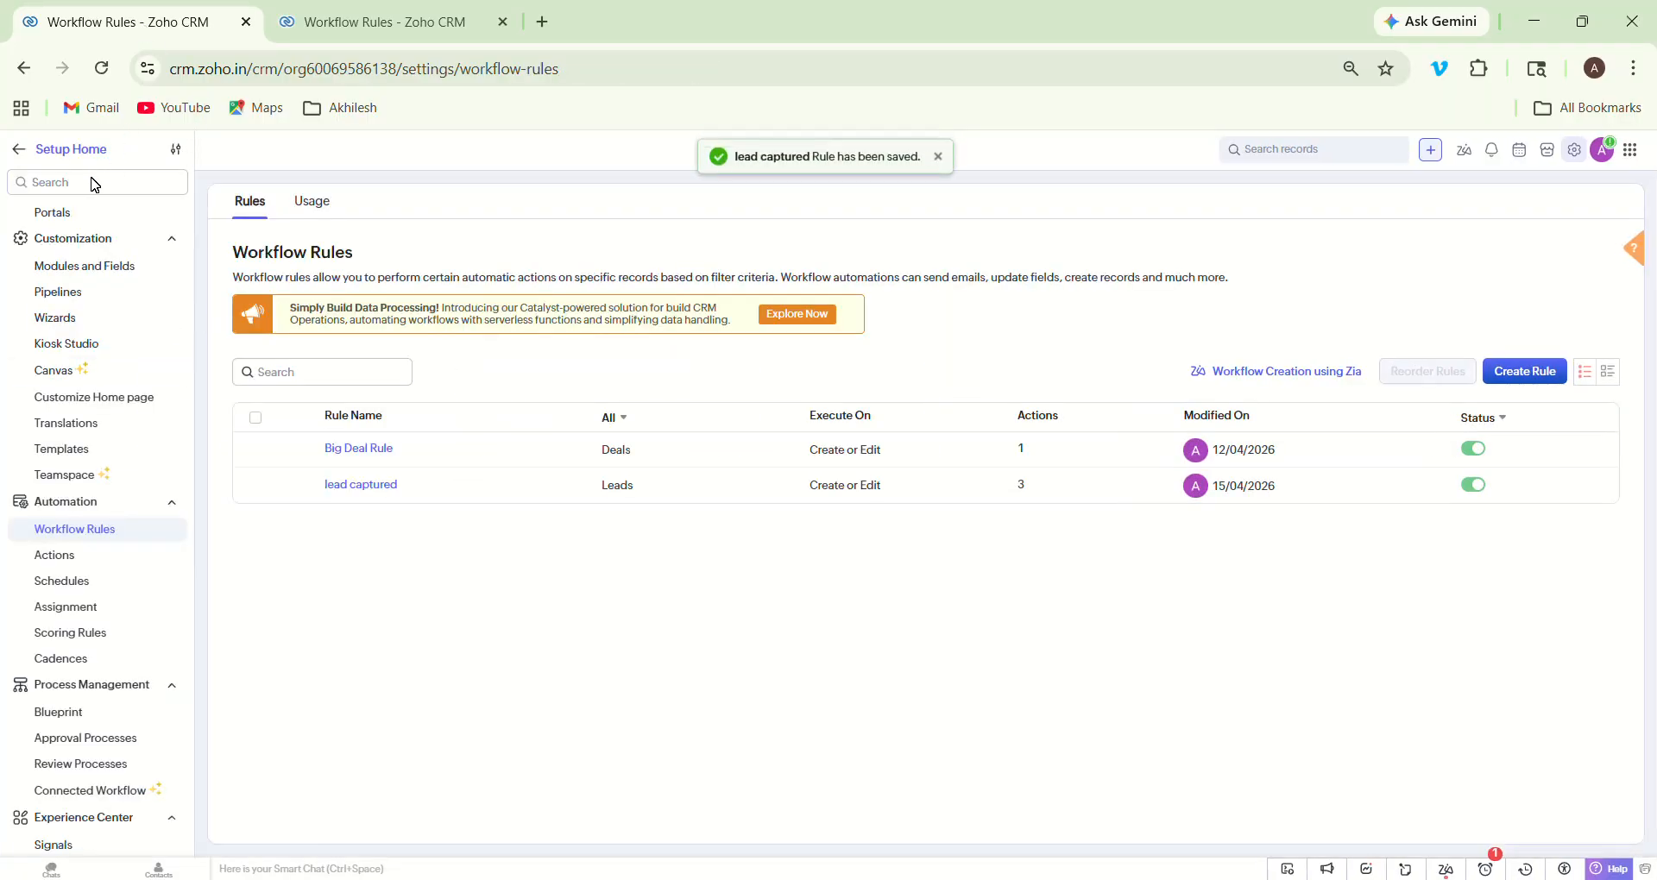
Step: Open the Rangoni Of Florence sample lead from the leads list and save its Lead Status as Attempted to Contact
left_click(51, 150)
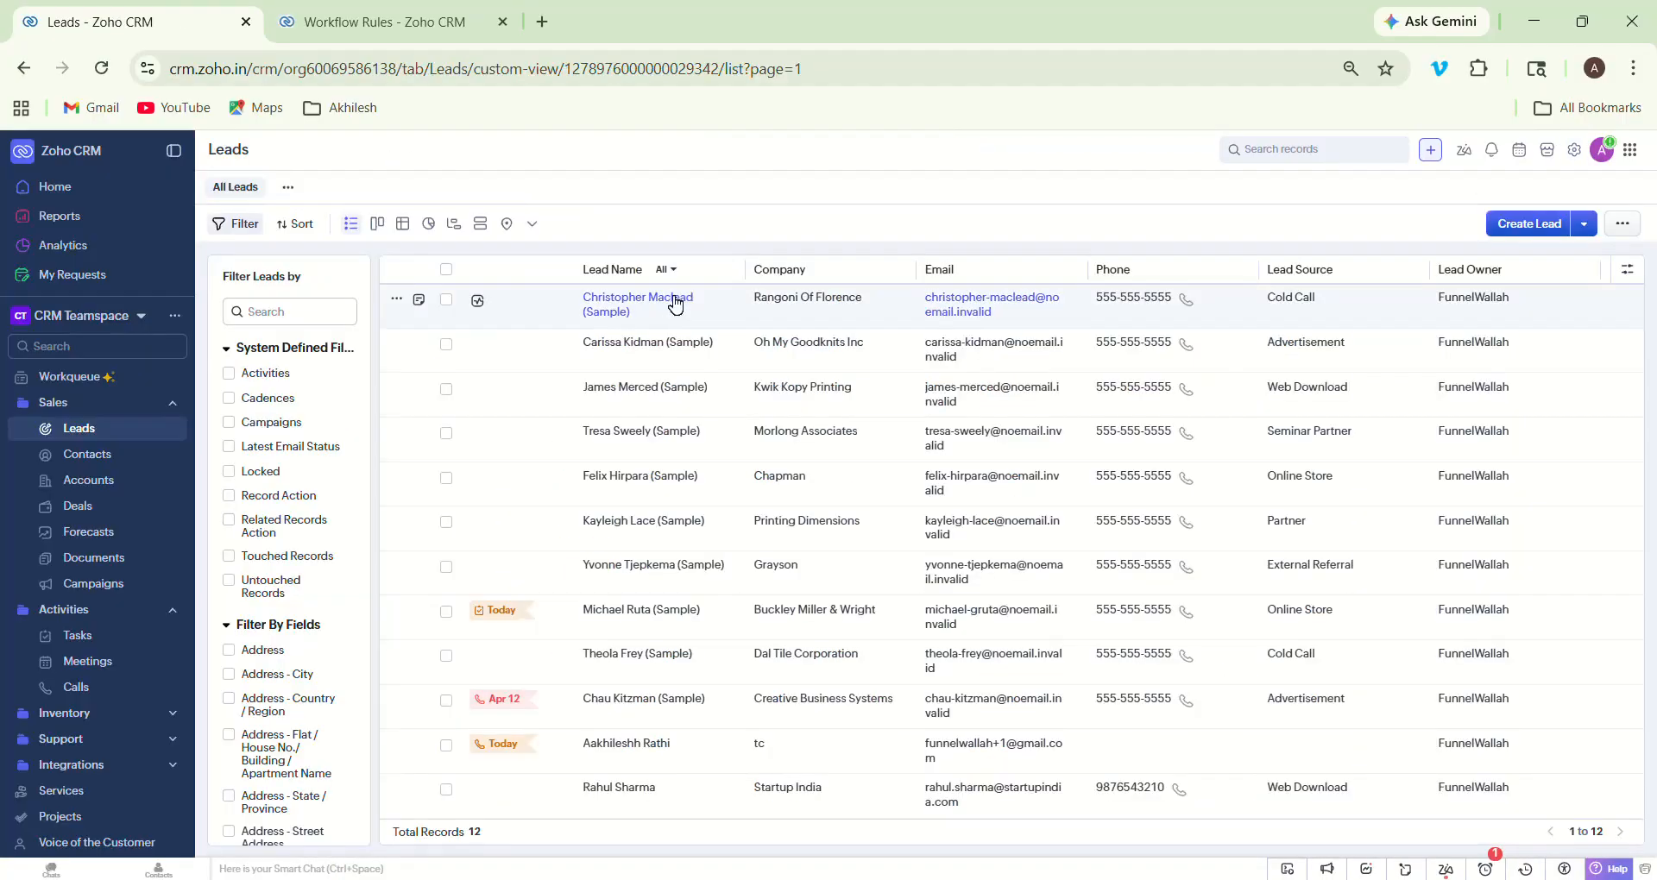
left_click(674, 304)
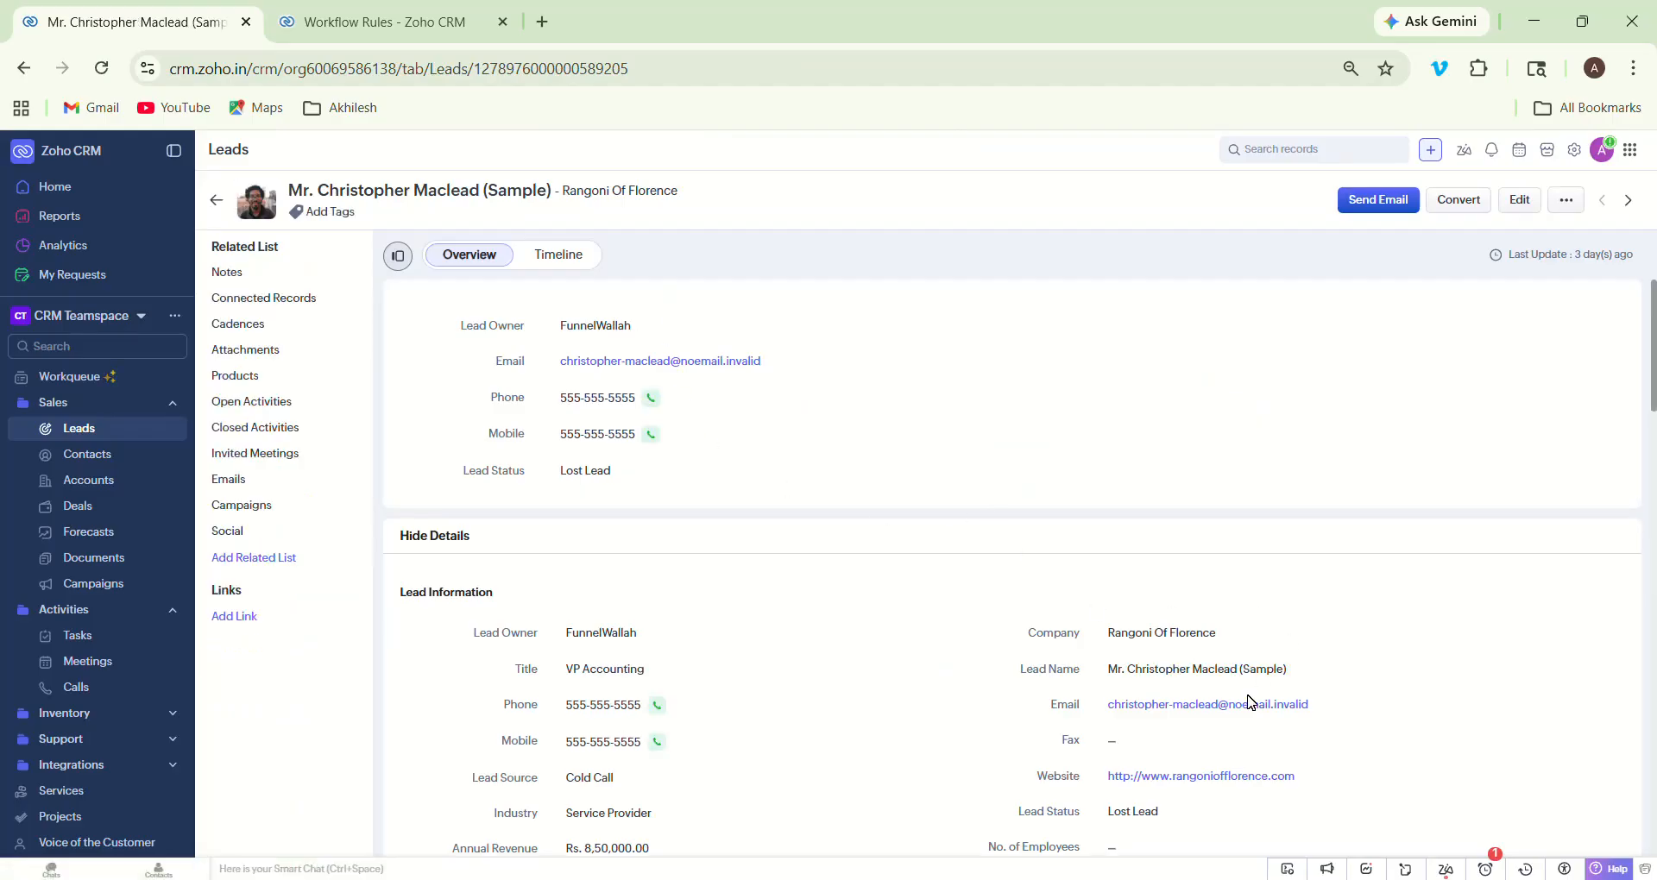
left_click(1174, 816)
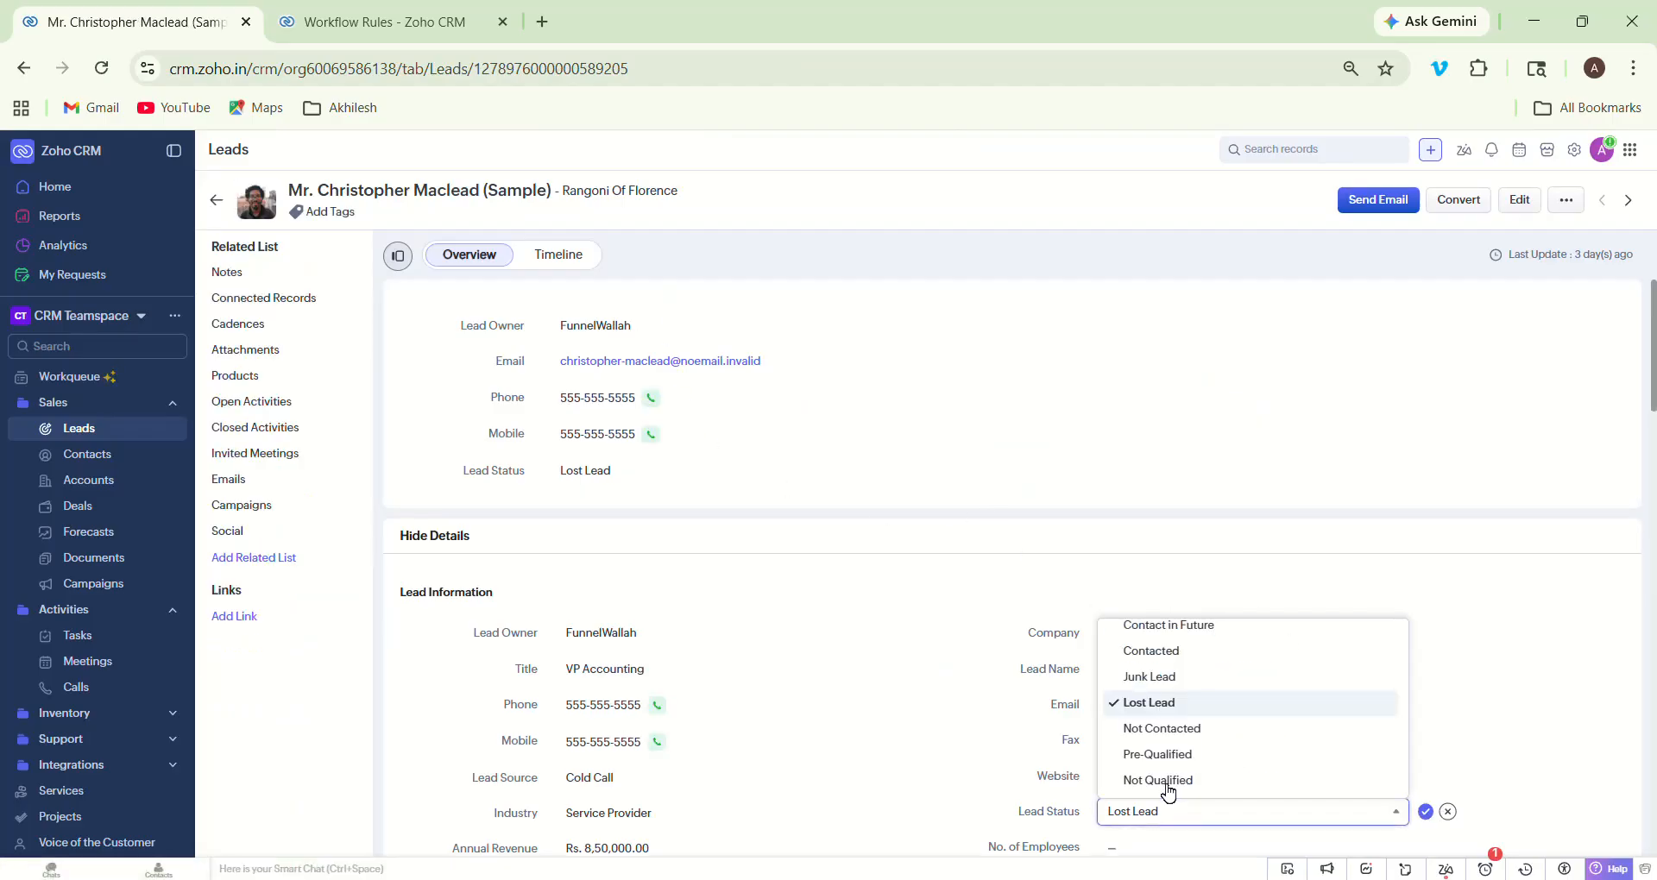
left_click(583, 265)
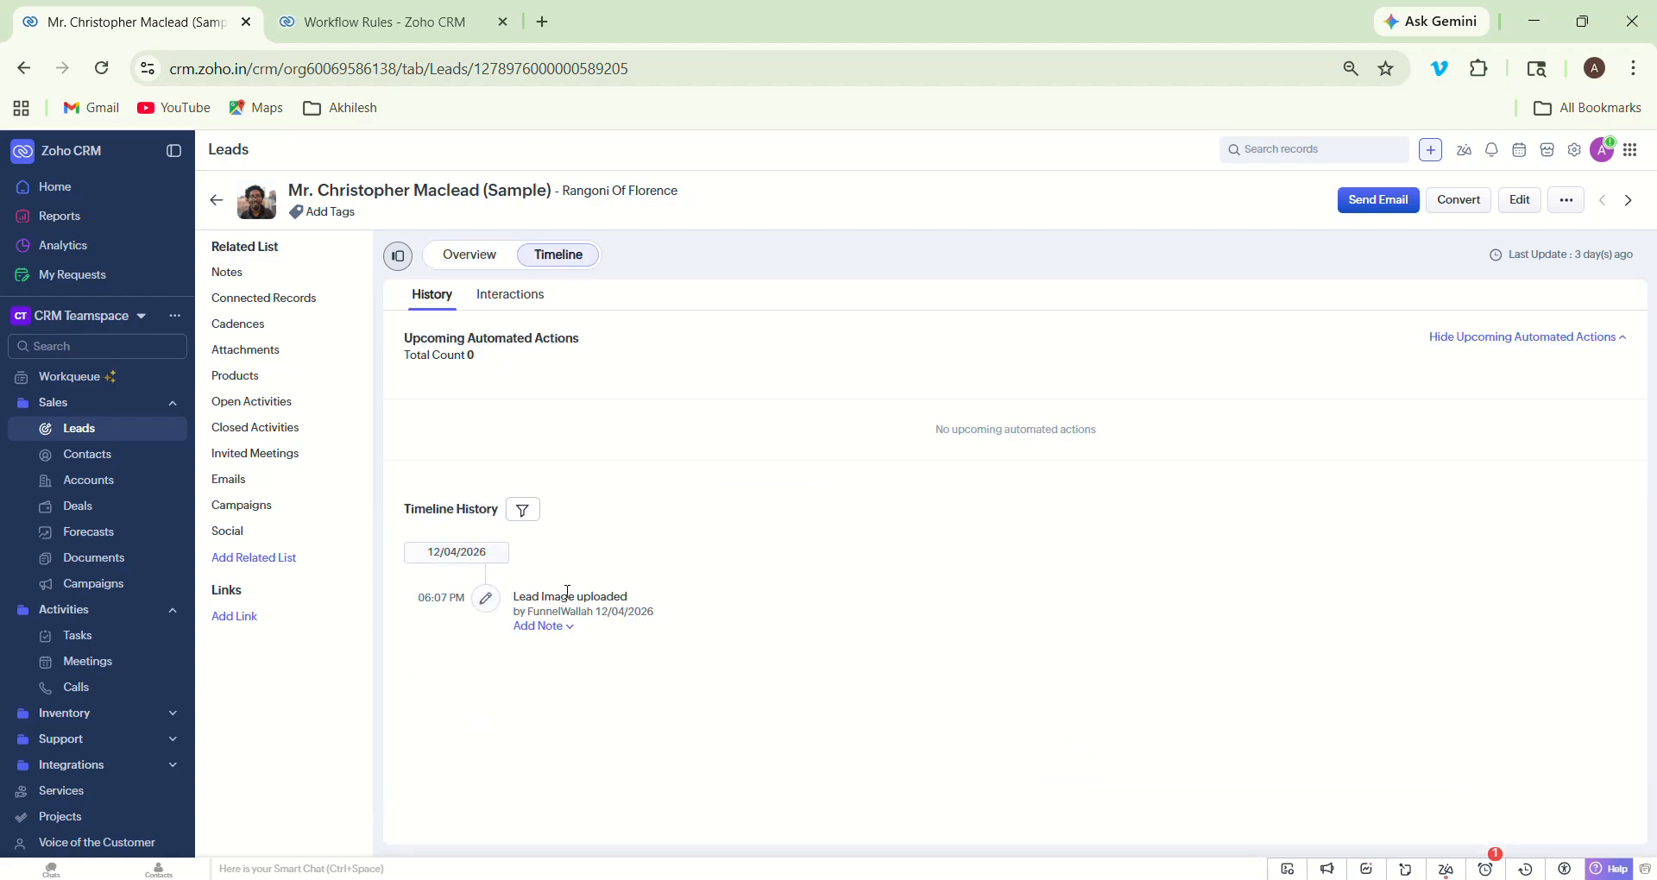
left_click(464, 273)
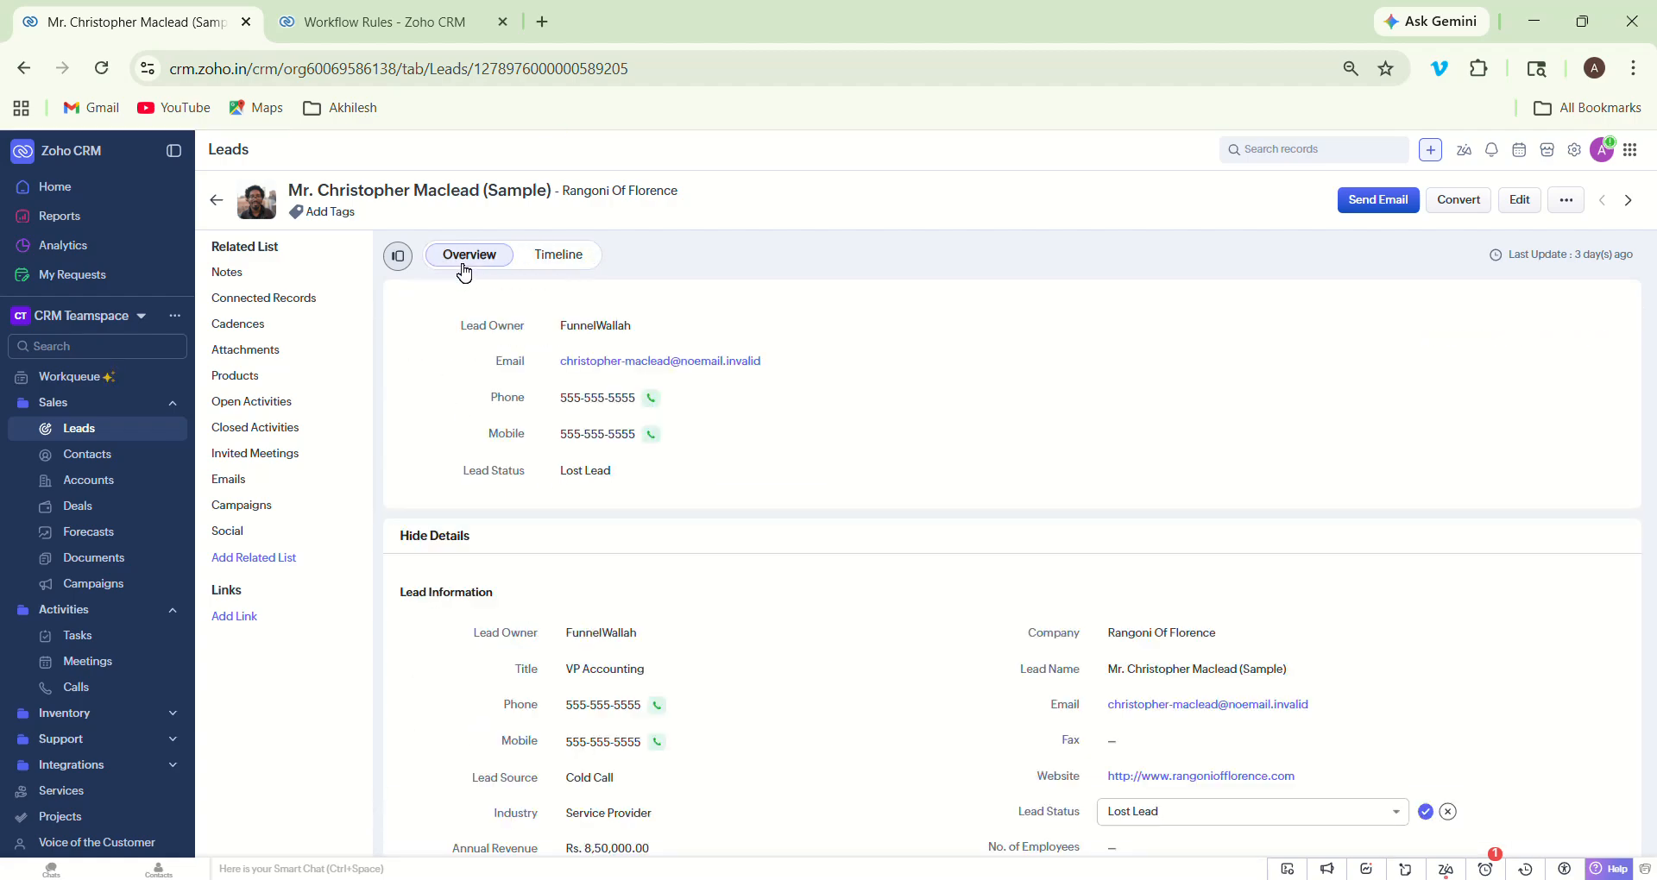
left_click(1134, 812)
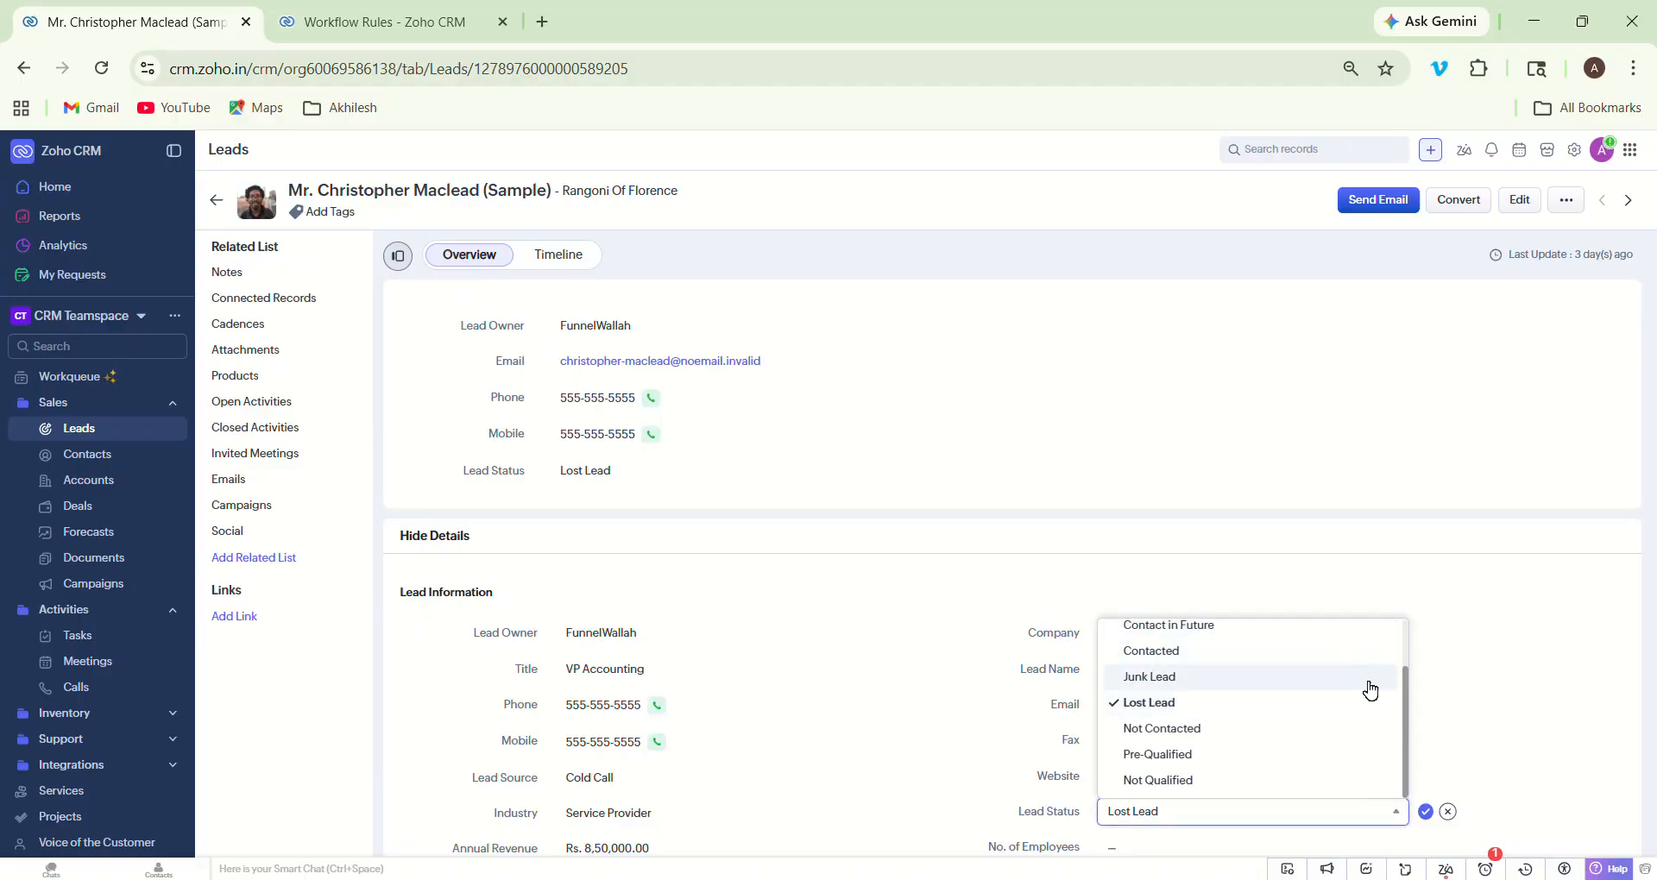
scroll(1381, 691, "up", 2)
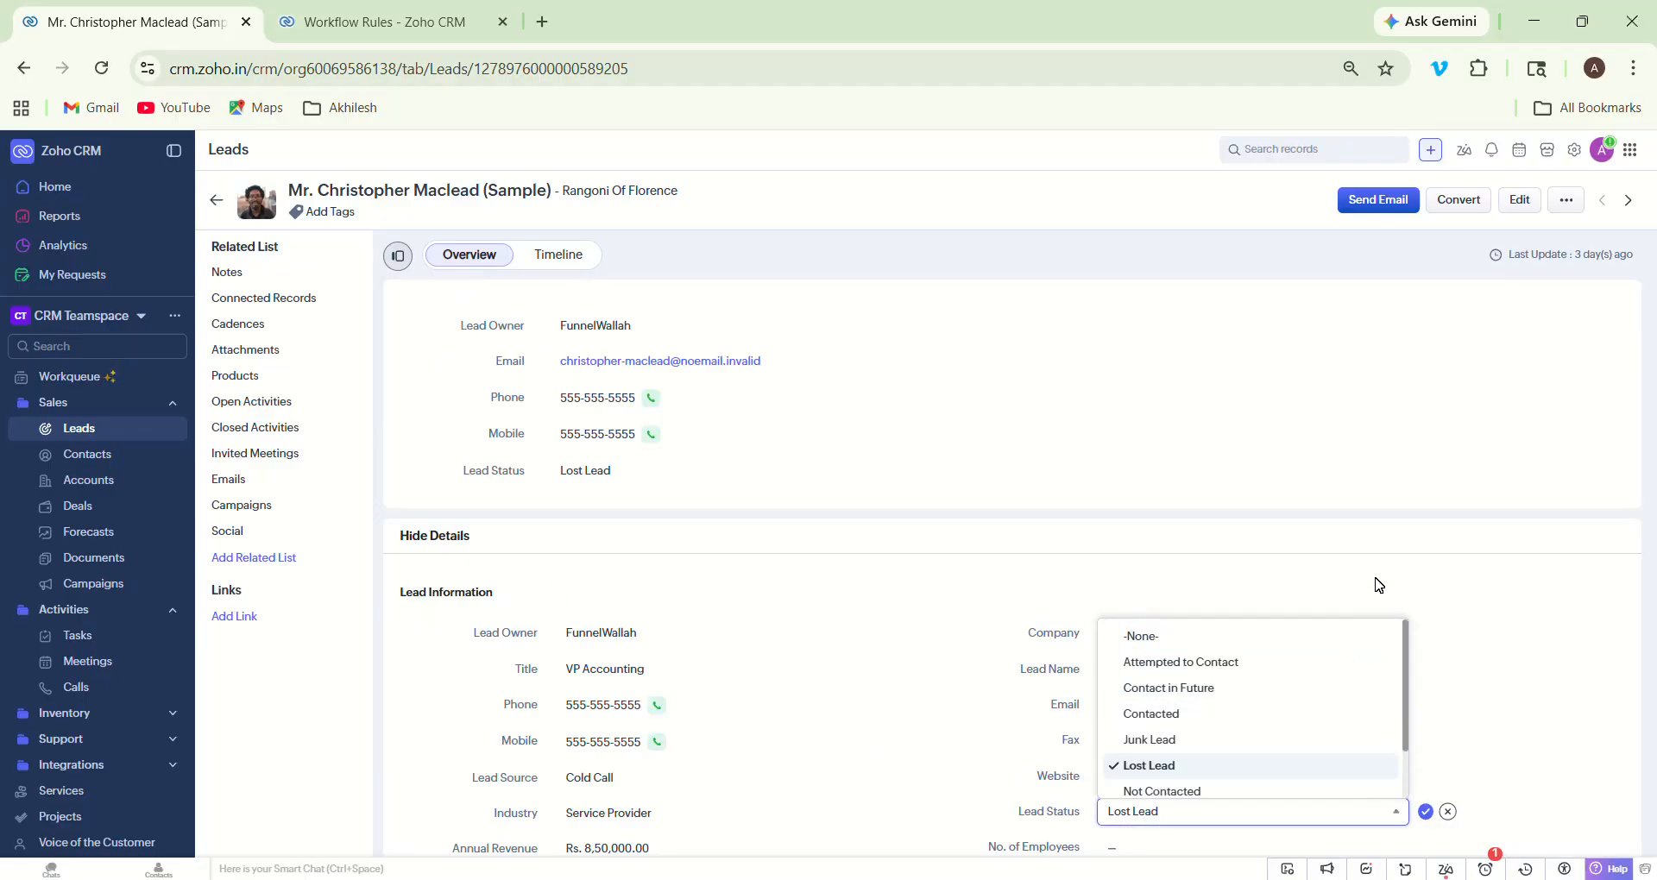
left_click(1222, 662)
left_click(1425, 811)
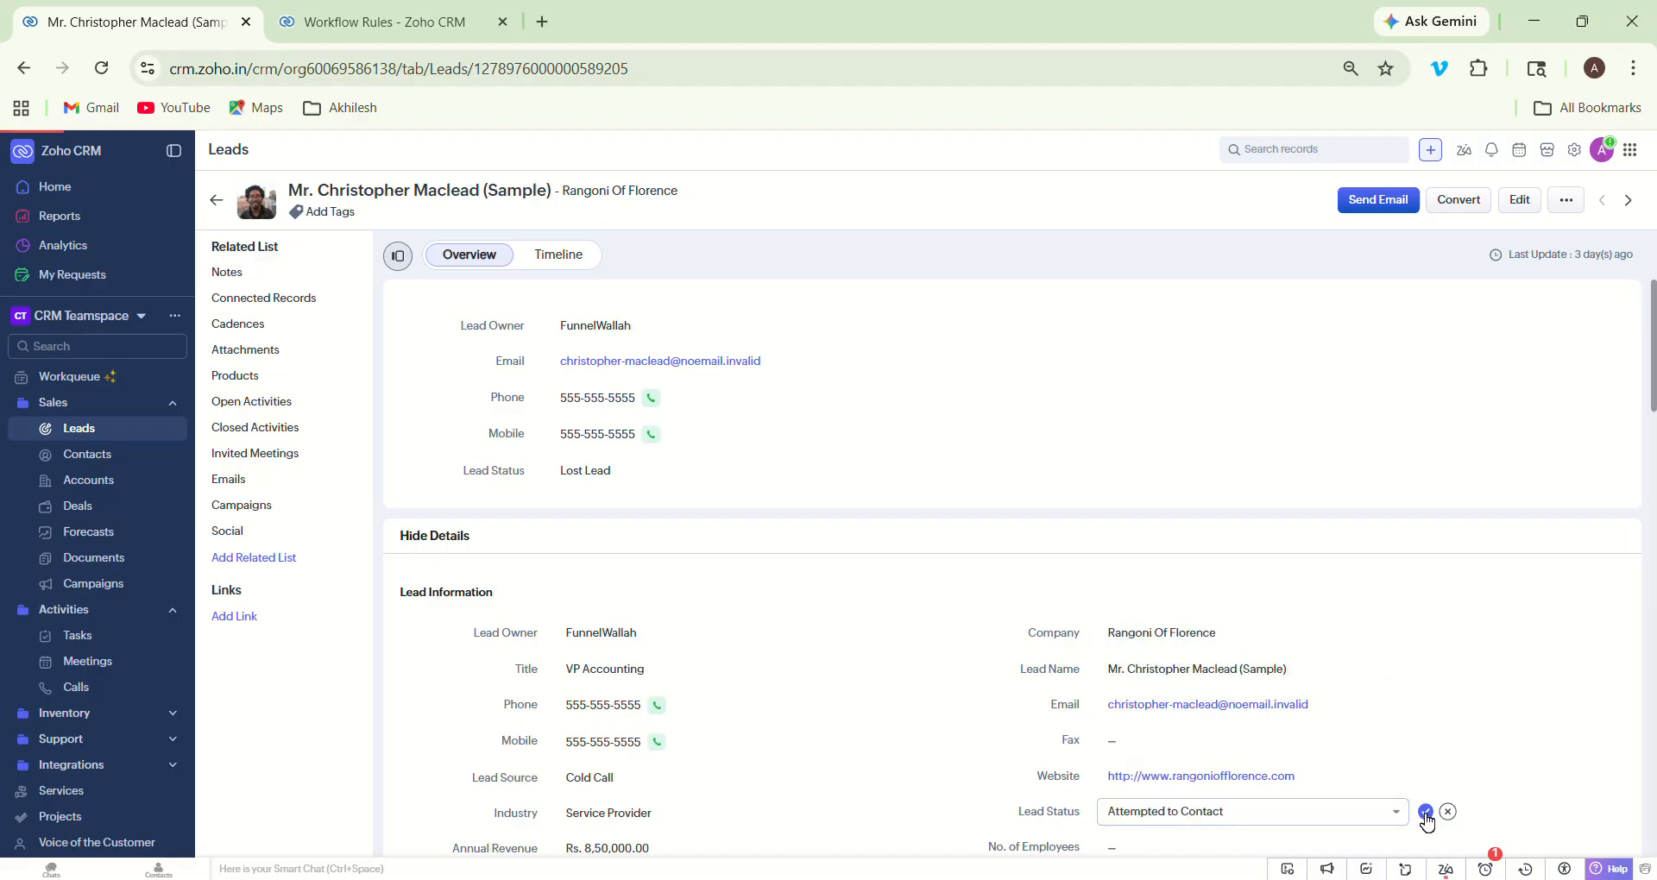
Step: Examine the Rangoni Of Florence lead's timeline history for the workflow rule's actions and review its customer interactions
left_click(559, 259)
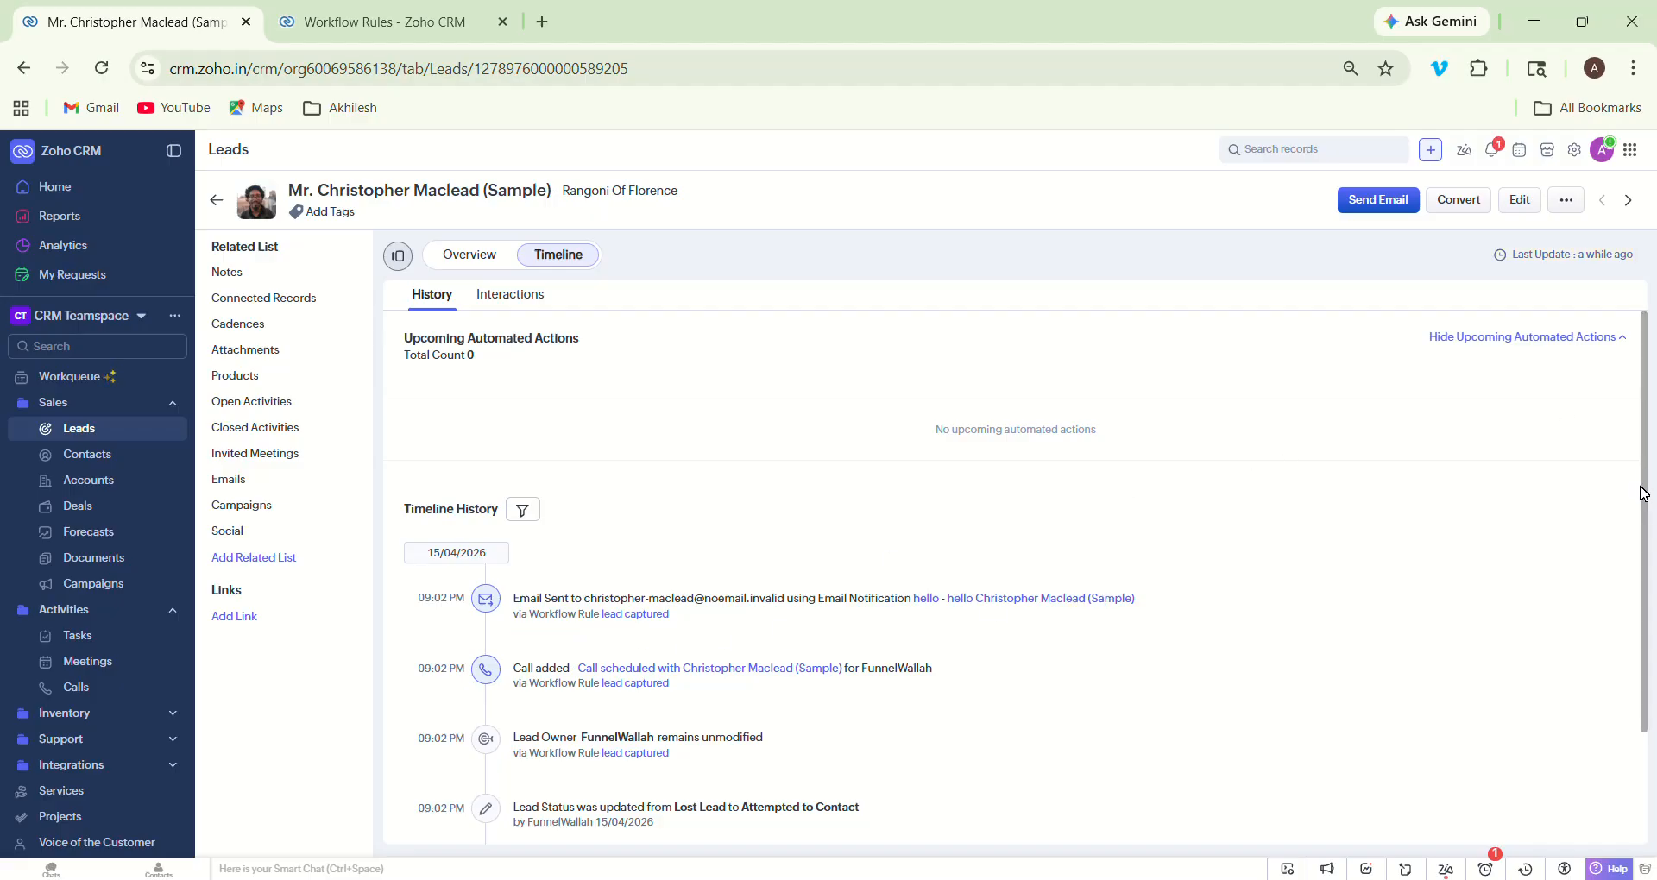
left_click_drag(1644, 488, 1642, 561)
left_click(1157, 690)
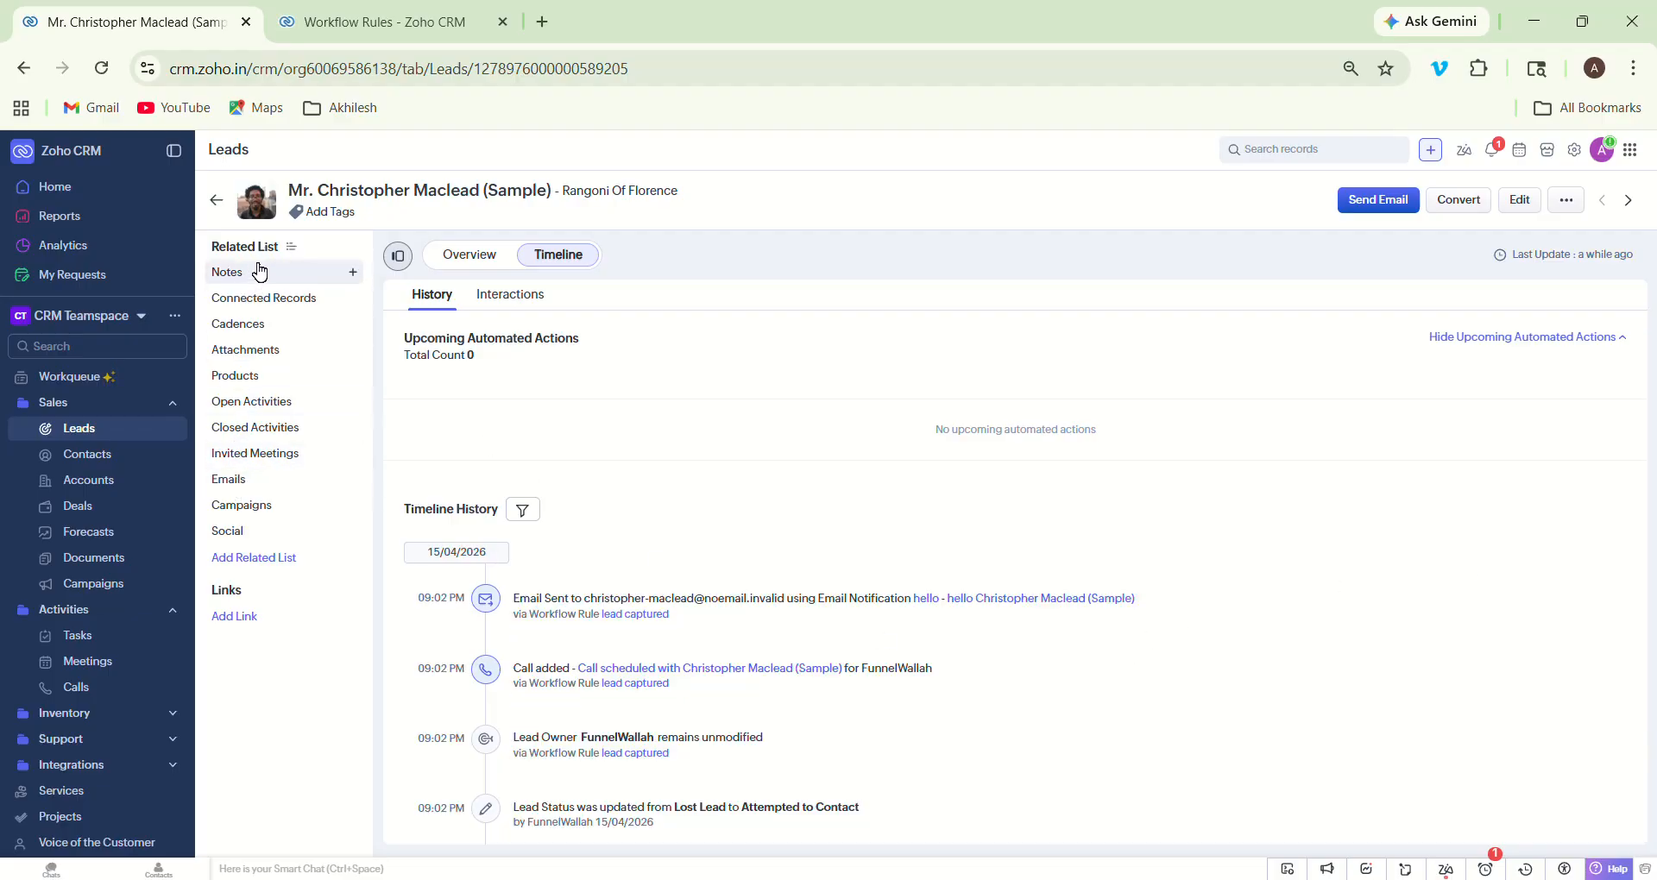
left_click(472, 261)
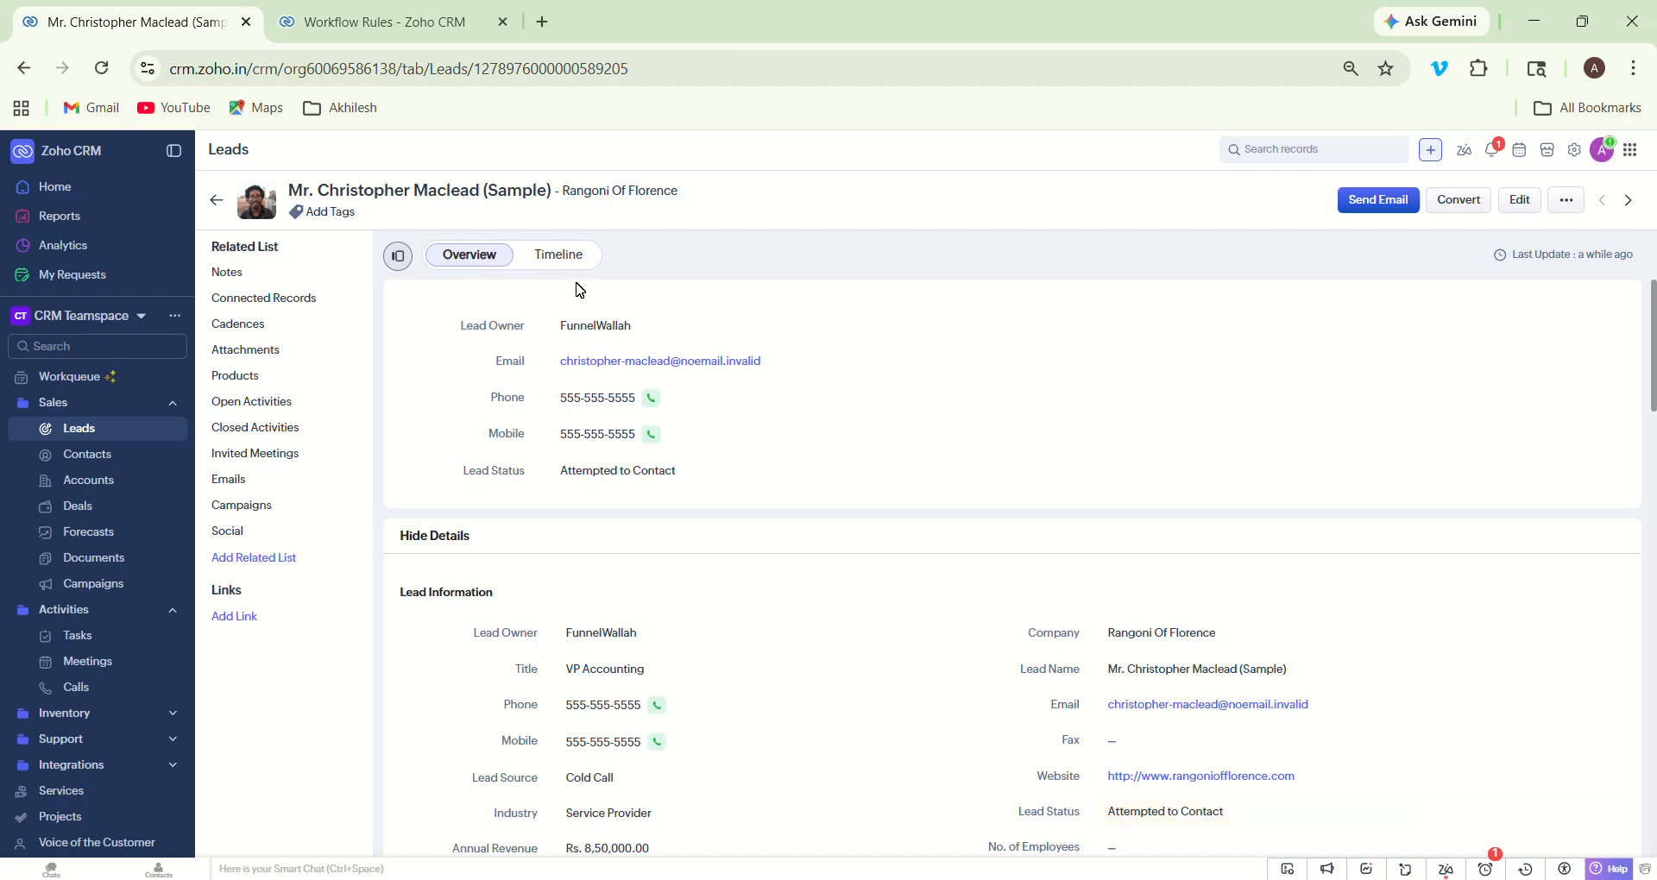
left_click(575, 255)
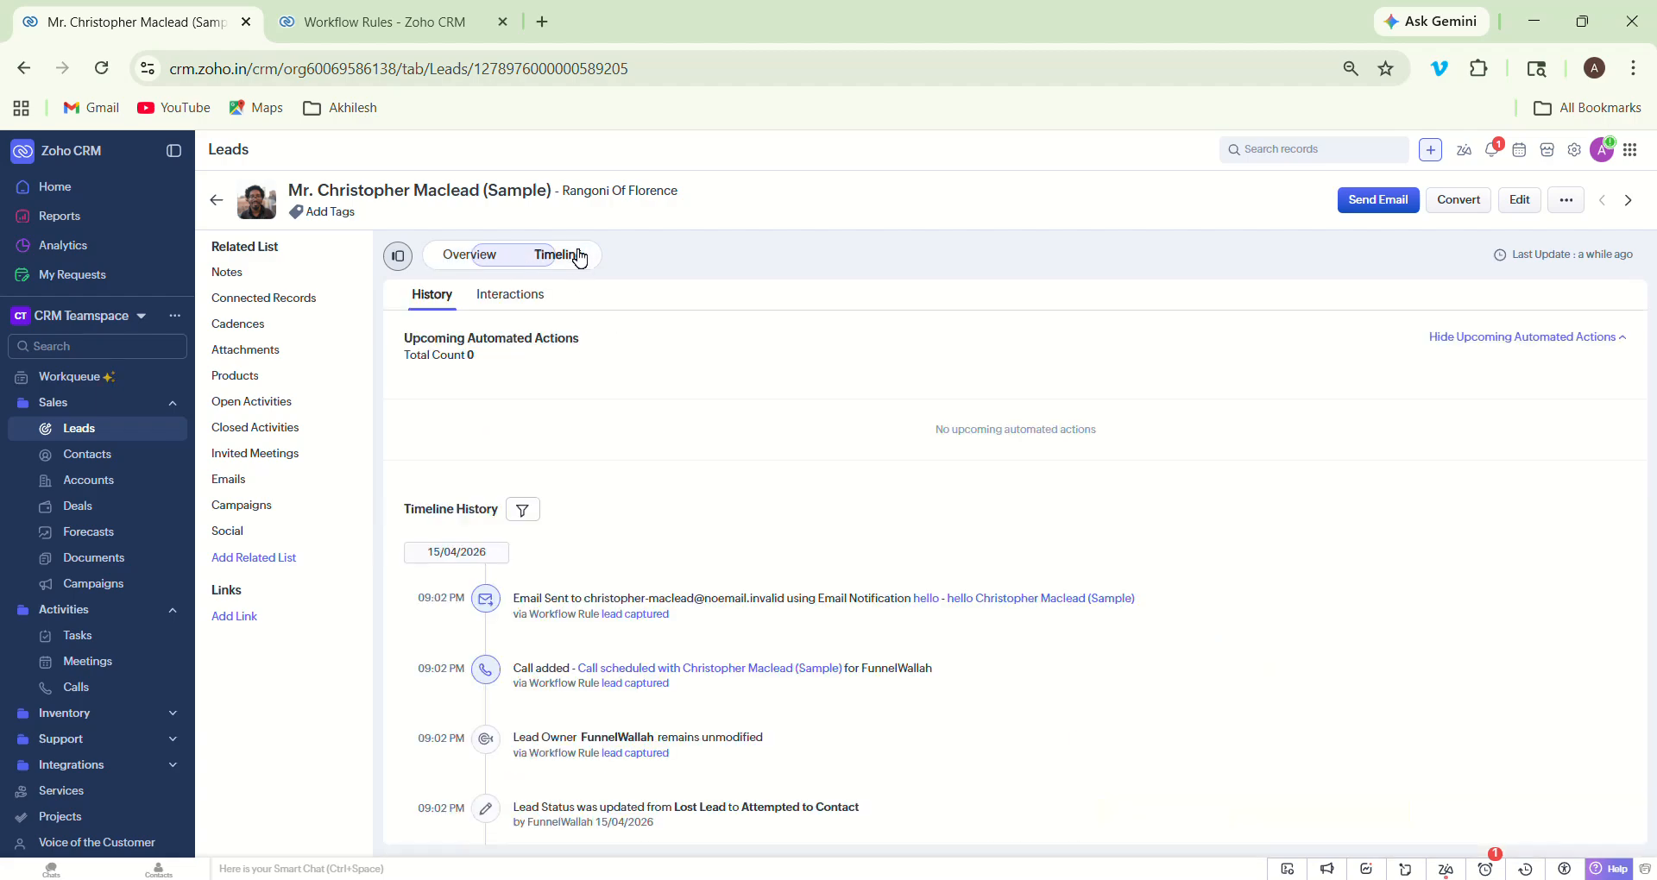
left_click(531, 302)
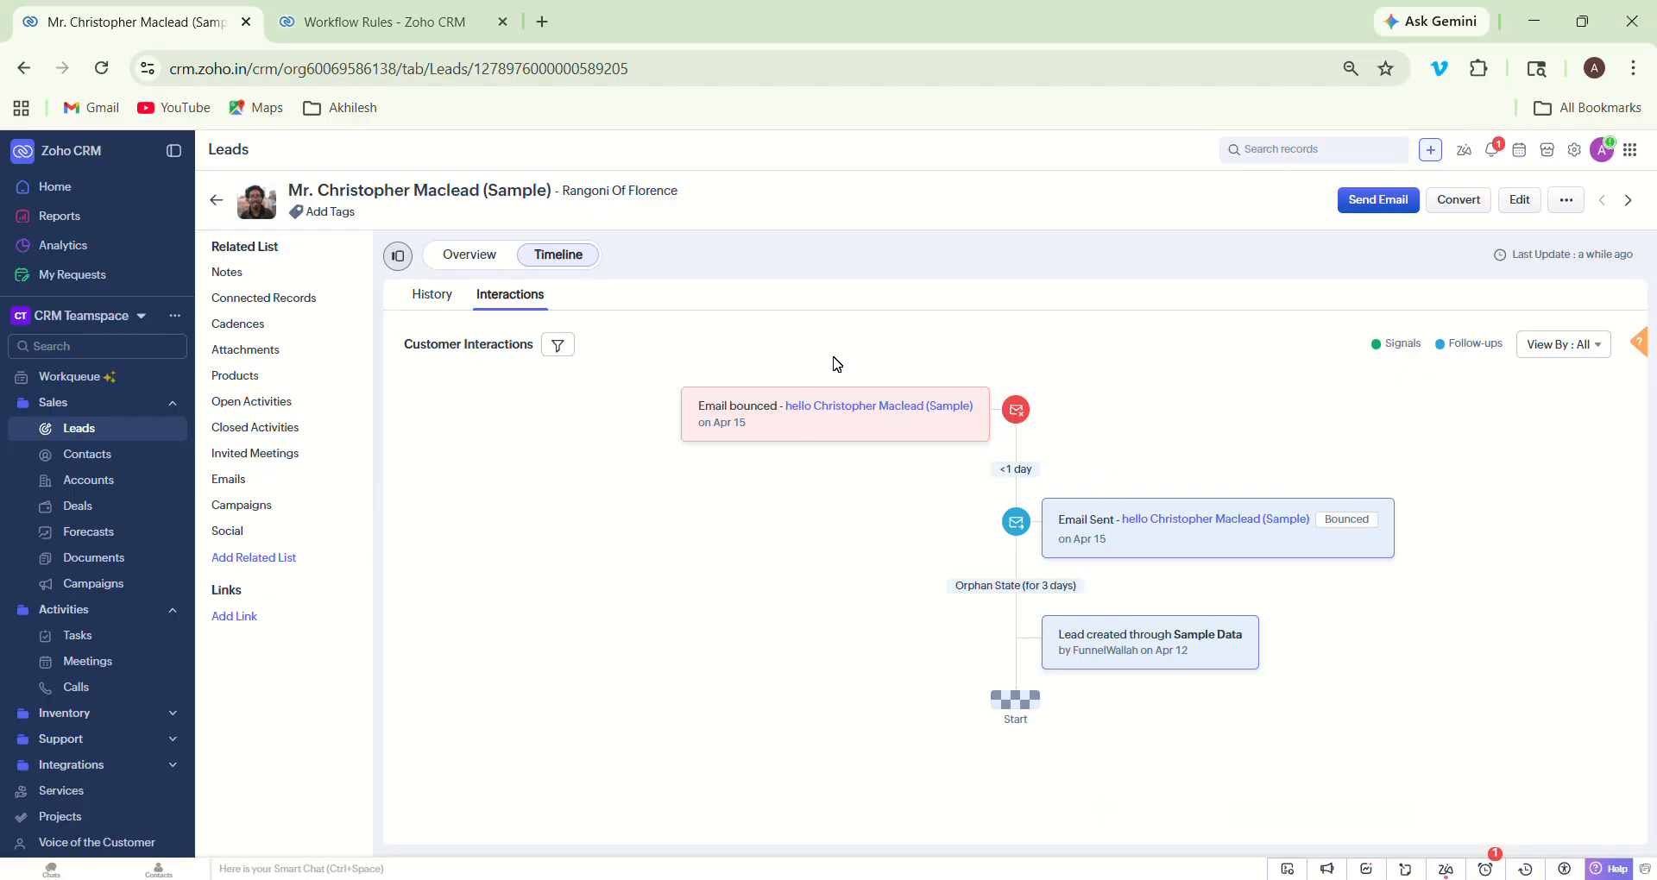
Step: Check the lead's emails, interactions, notes, connected records and cadences, and return to the leads list
left_click(477, 257)
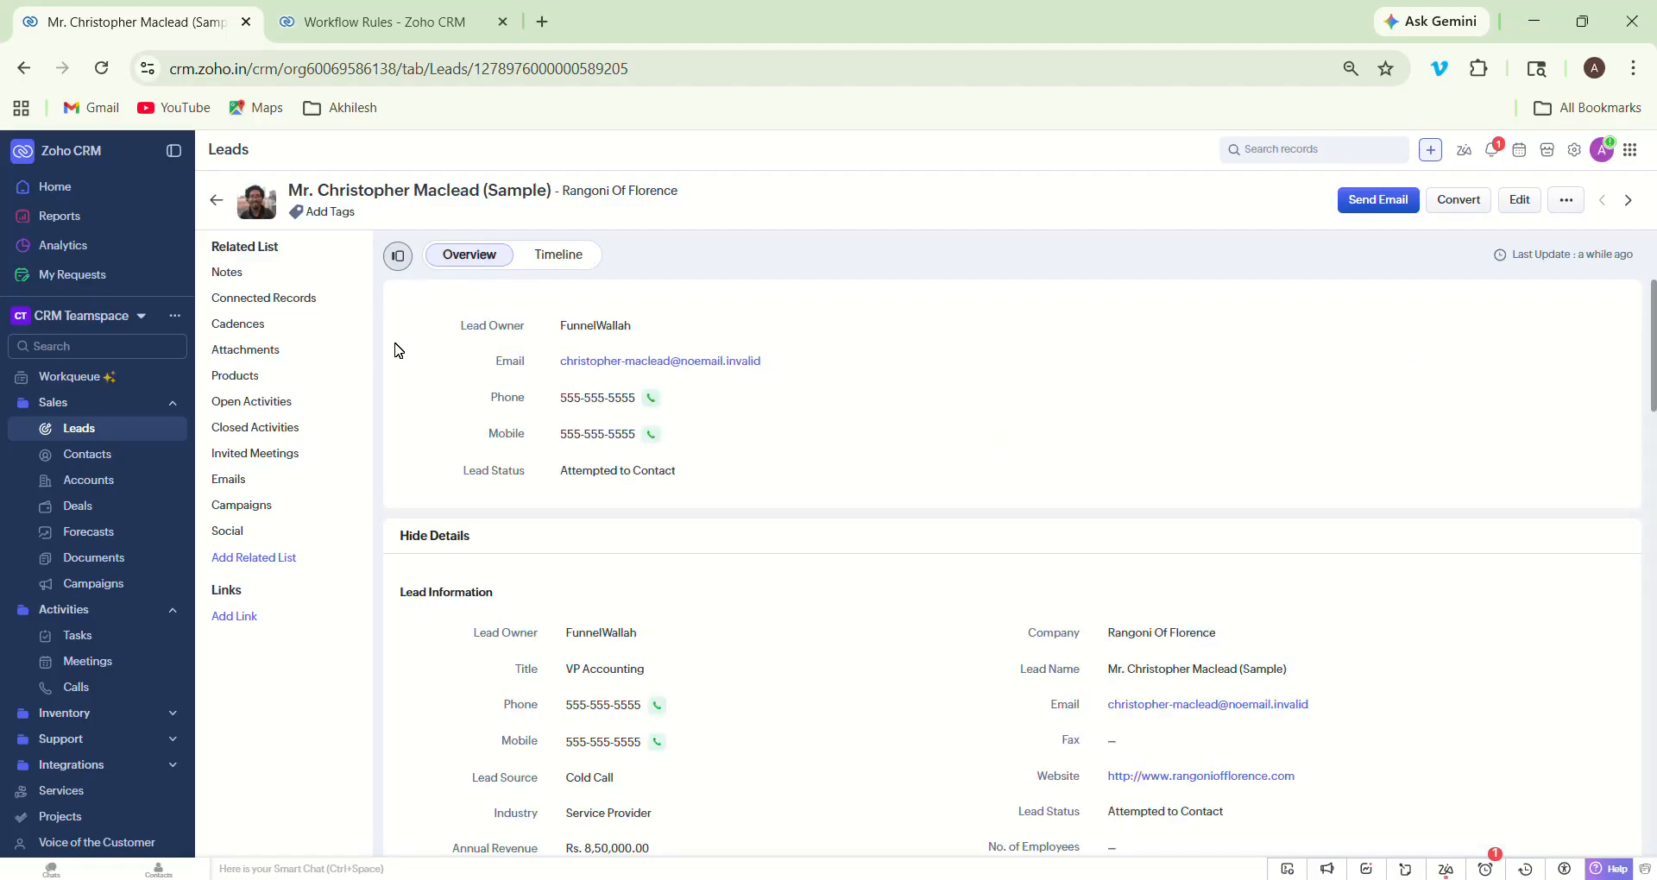
left_click(255, 481)
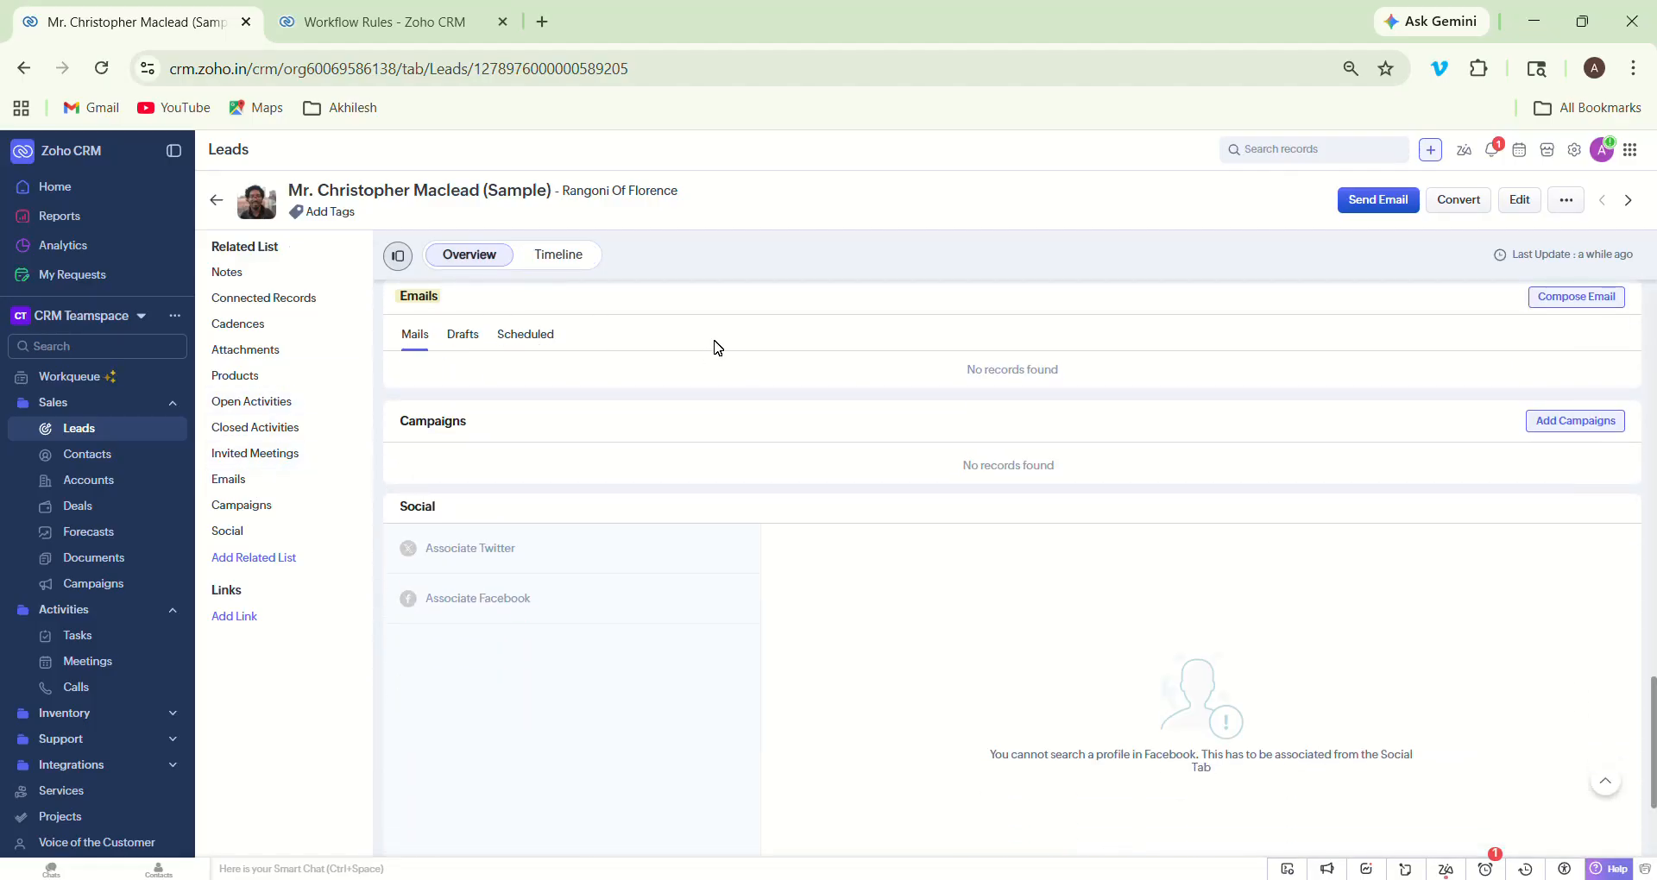
left_click(586, 266)
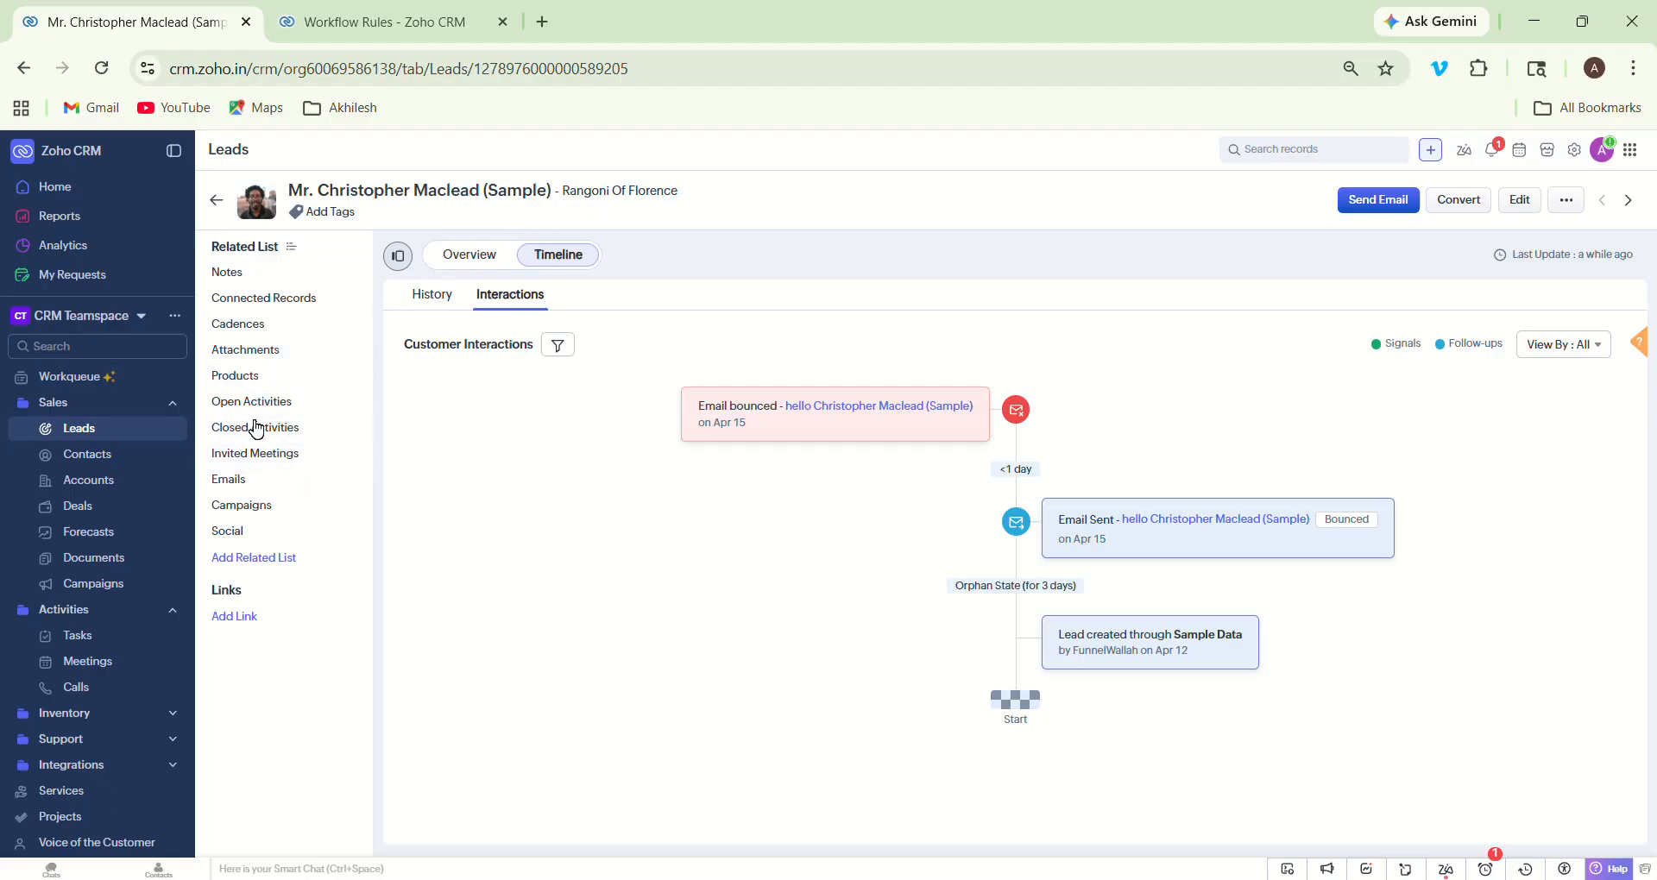
left_click(241, 282)
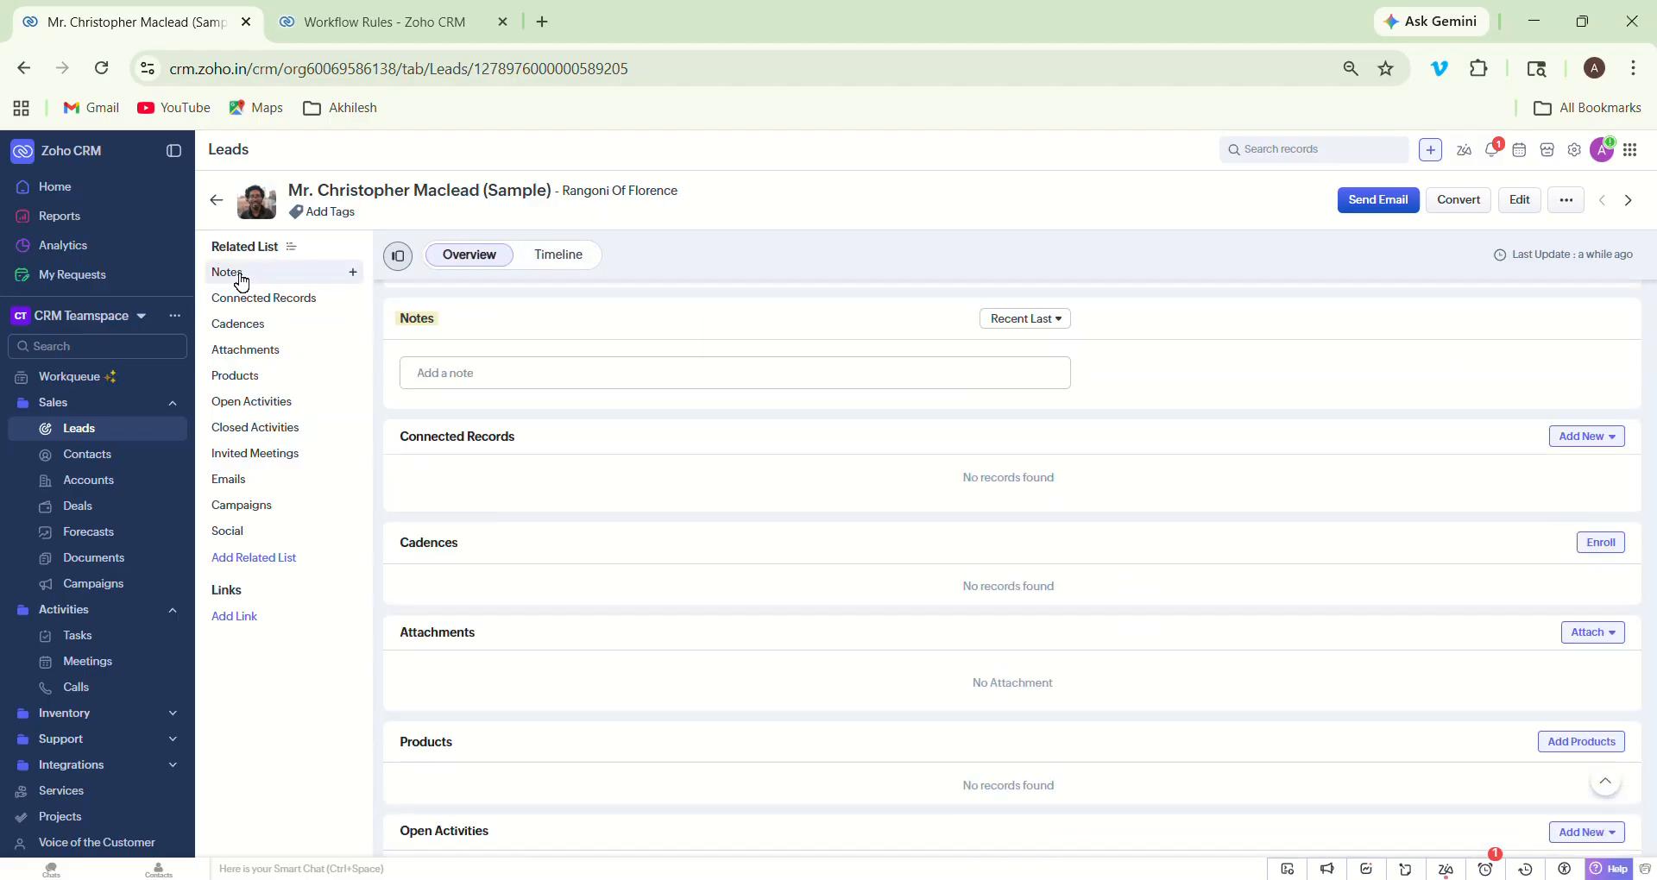
left_click(243, 299)
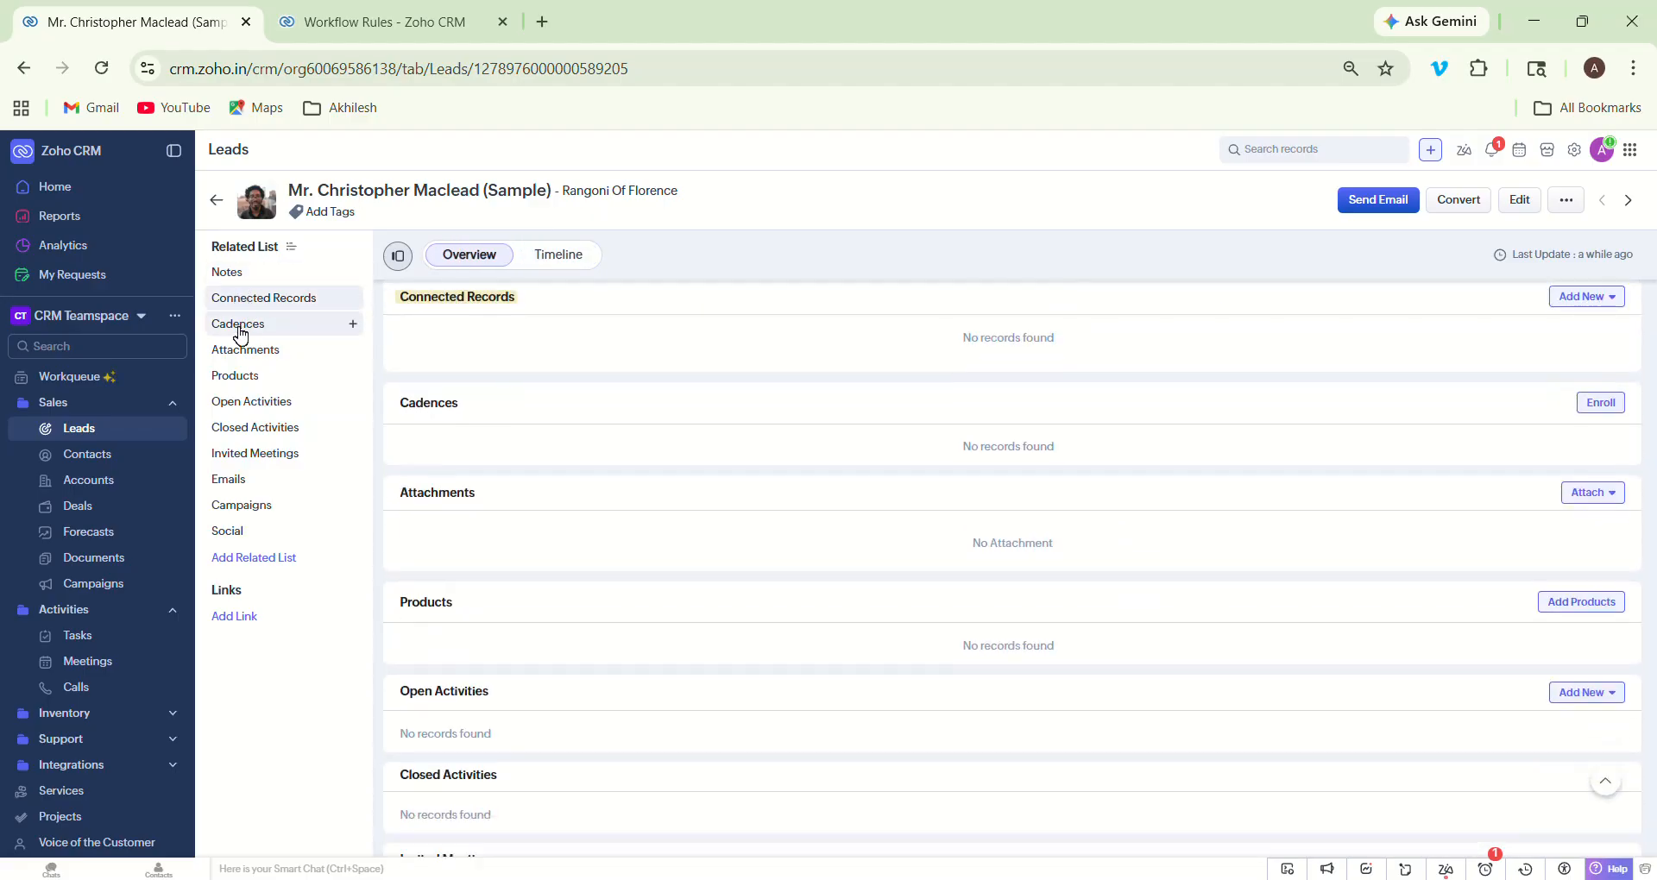
left_click(238, 325)
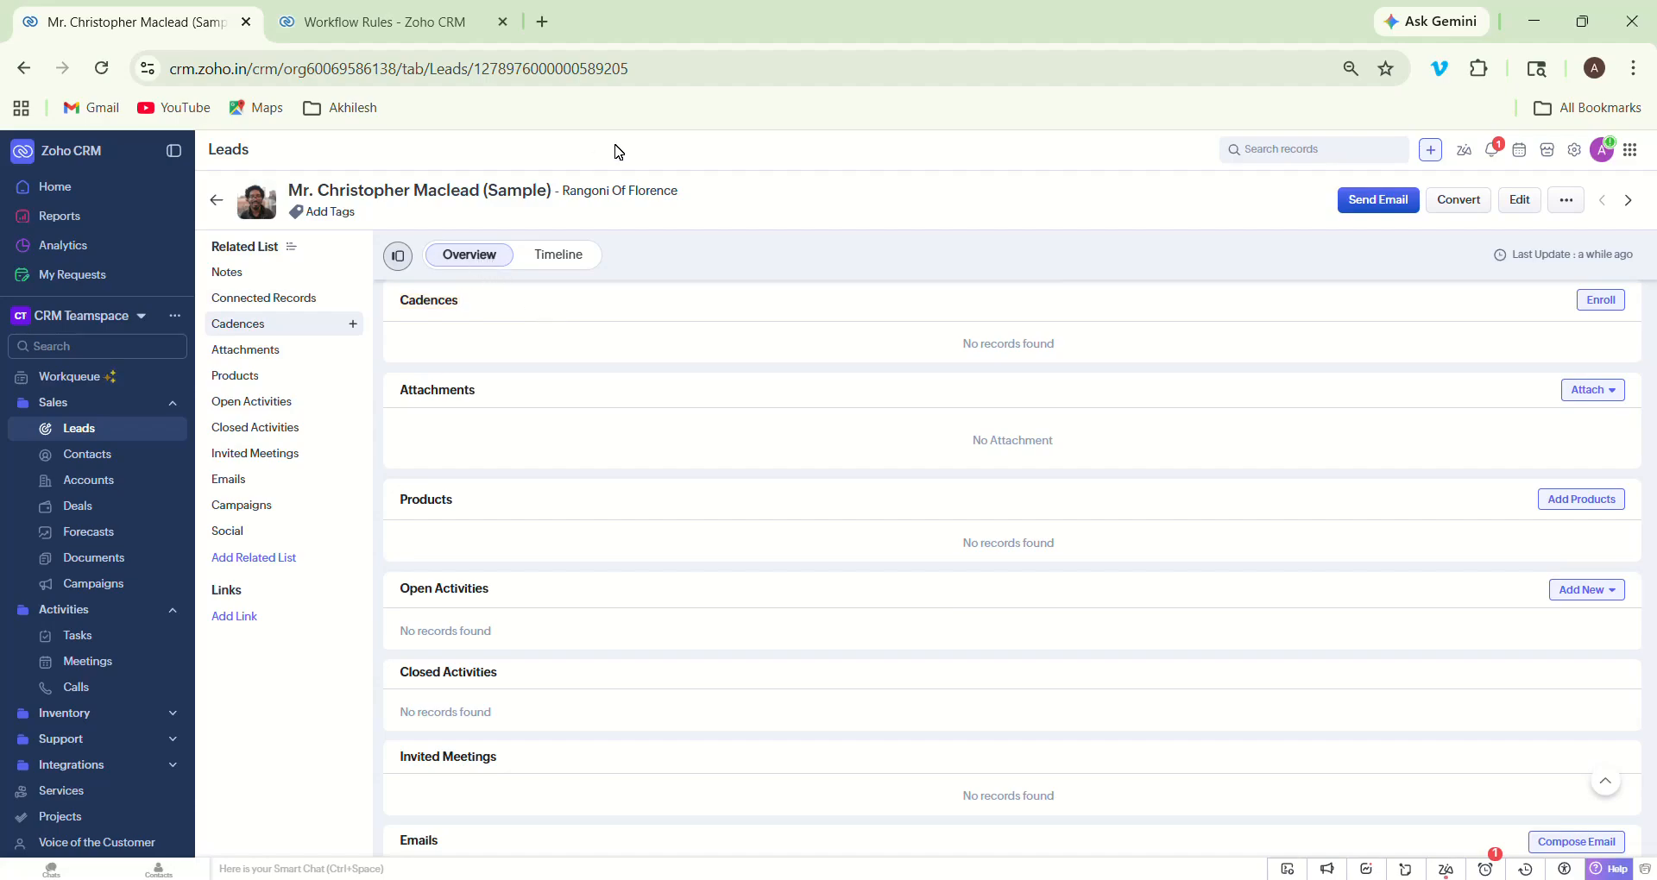
left_click(217, 200)
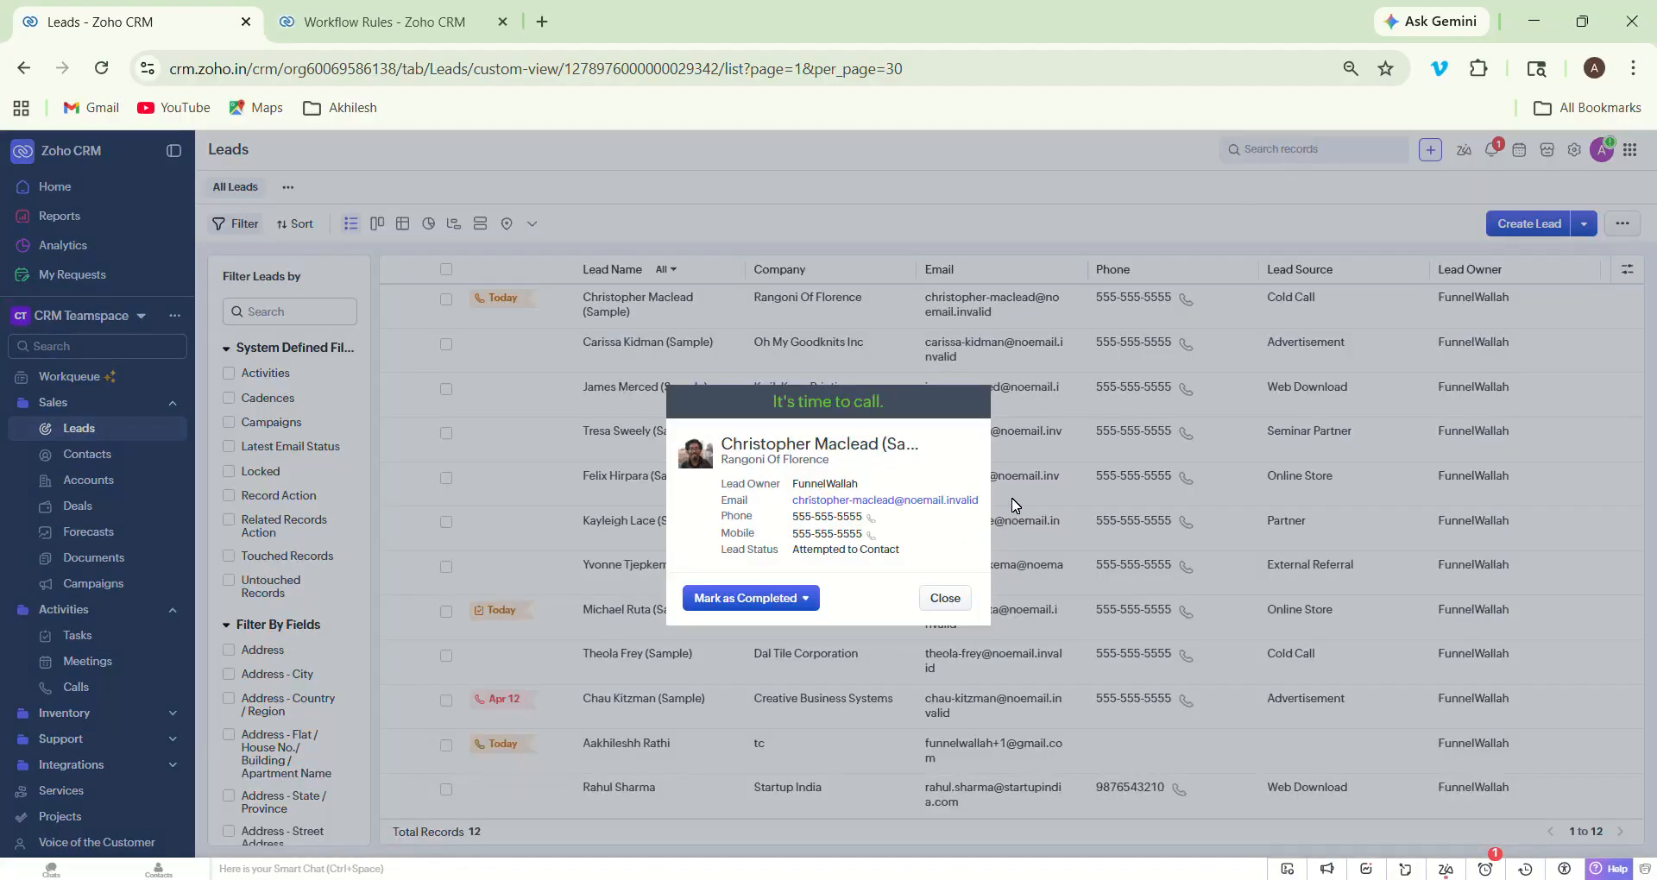
Step: Dismiss the call reminder, review the tc lead's timeline history and open activities, and return to the leads list
left_click(945, 598)
left_click(1270, 153)
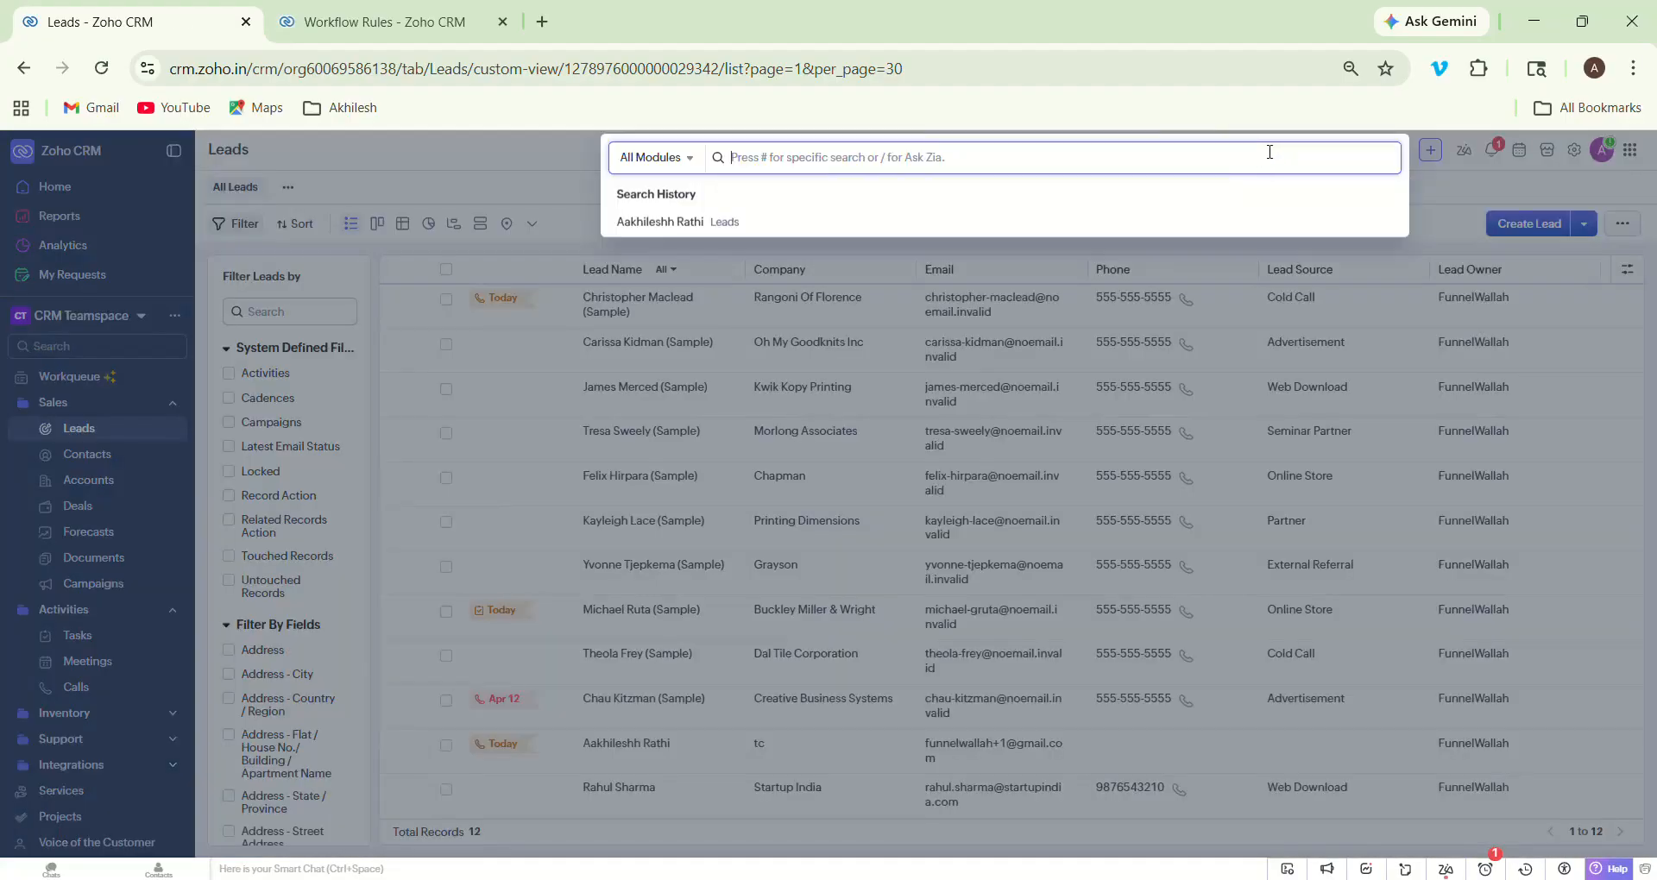
left_click(1097, 229)
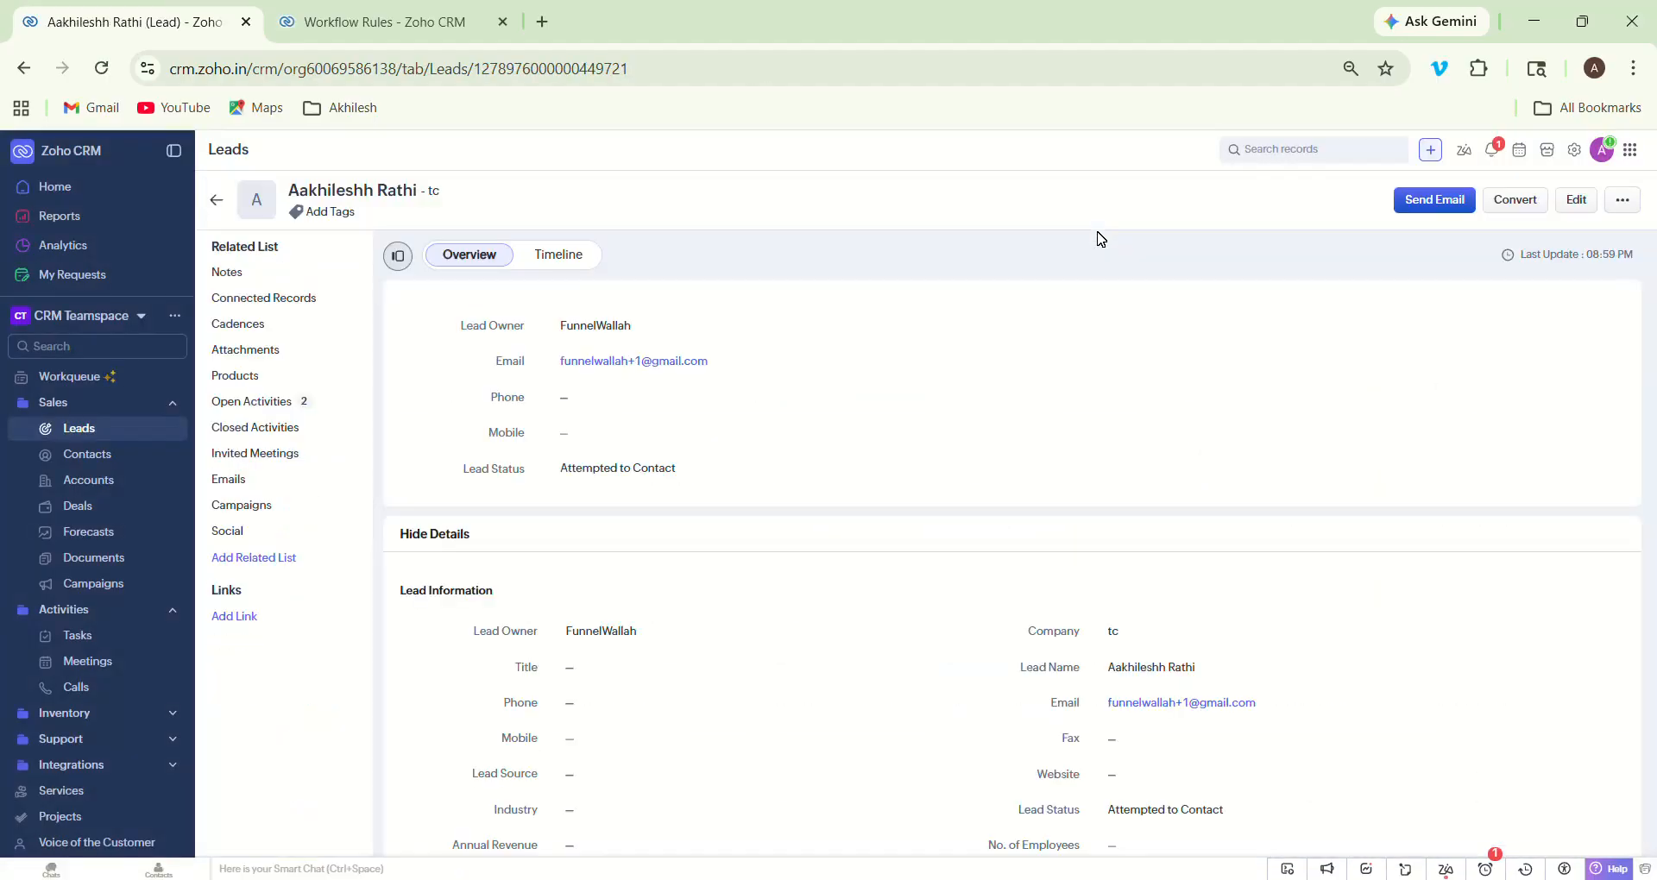
left_click(562, 257)
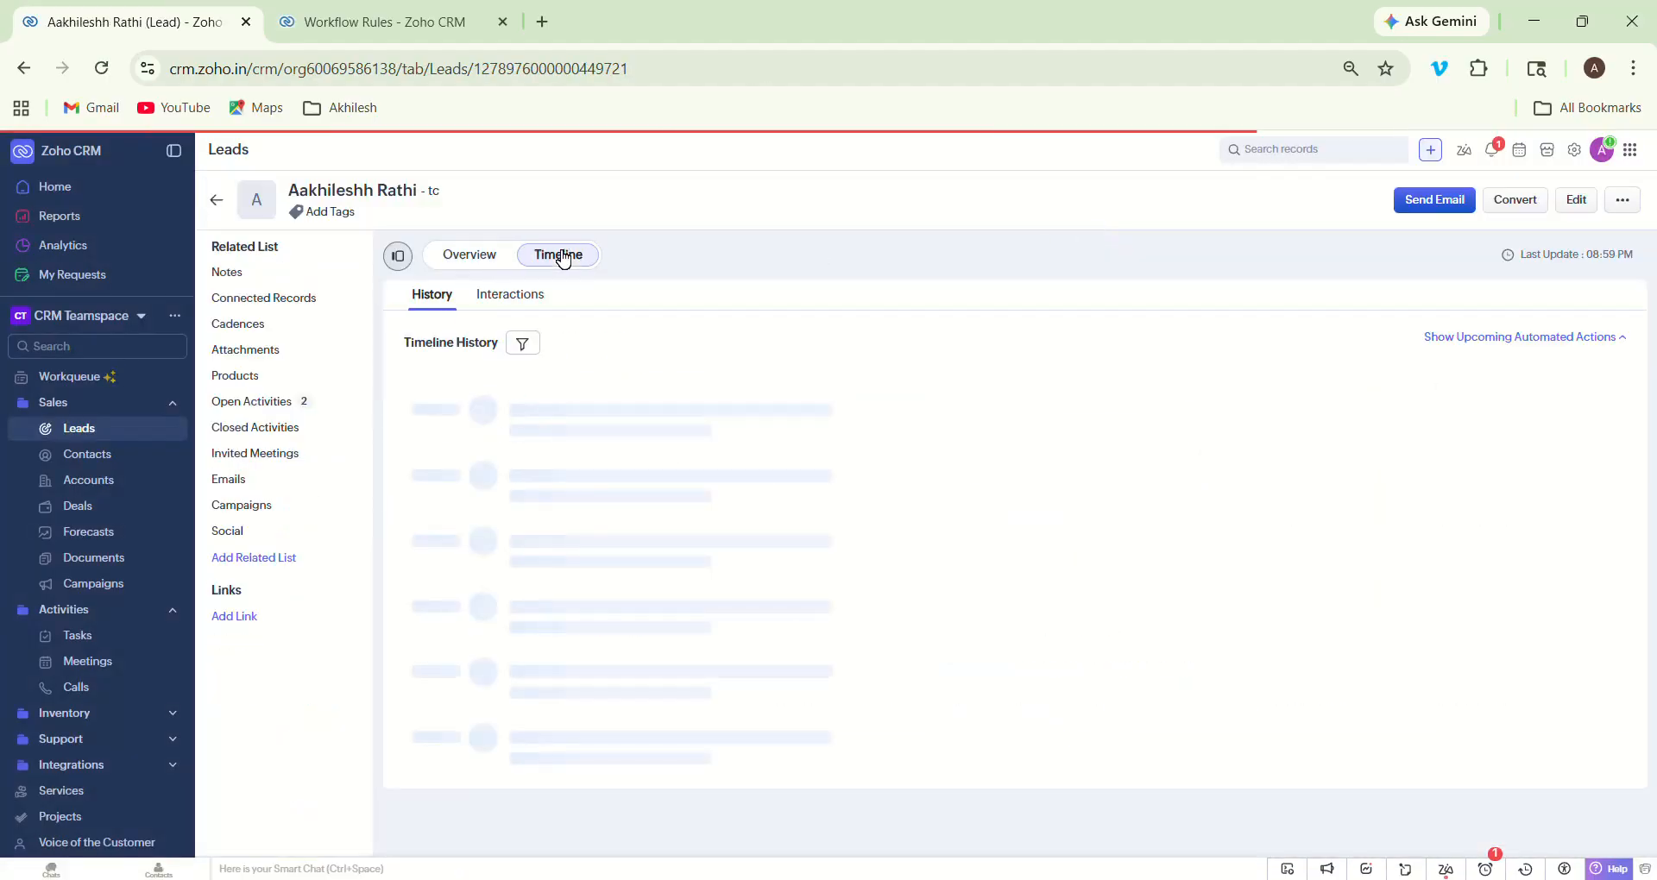
left_click(534, 312)
left_click(432, 296)
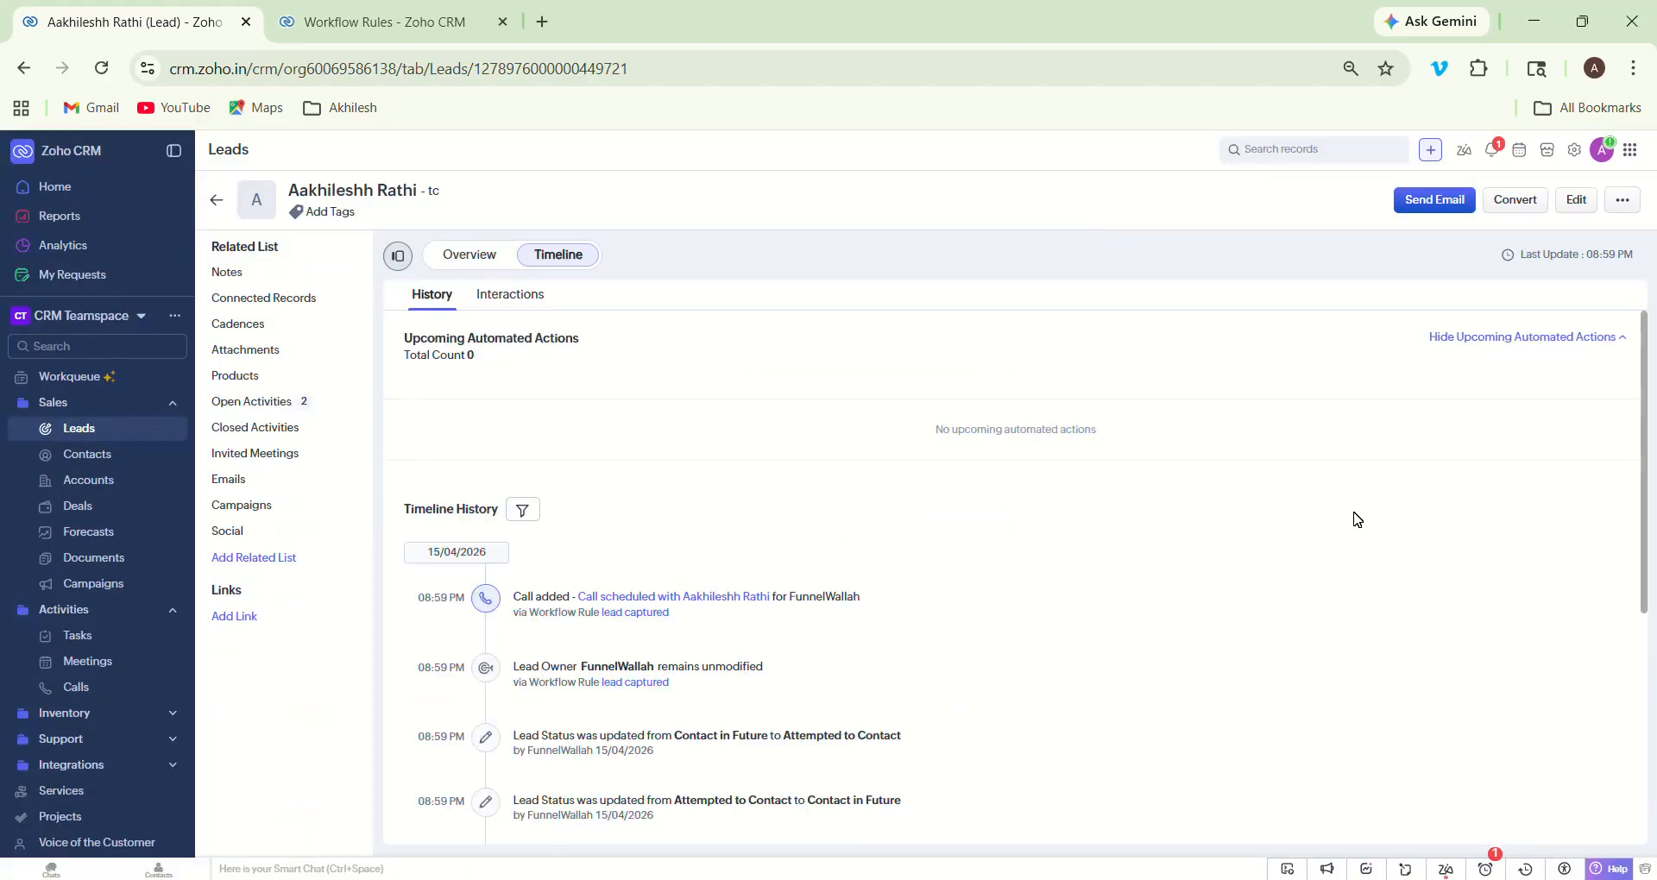
left_click_drag(1643, 553, 1643, 486)
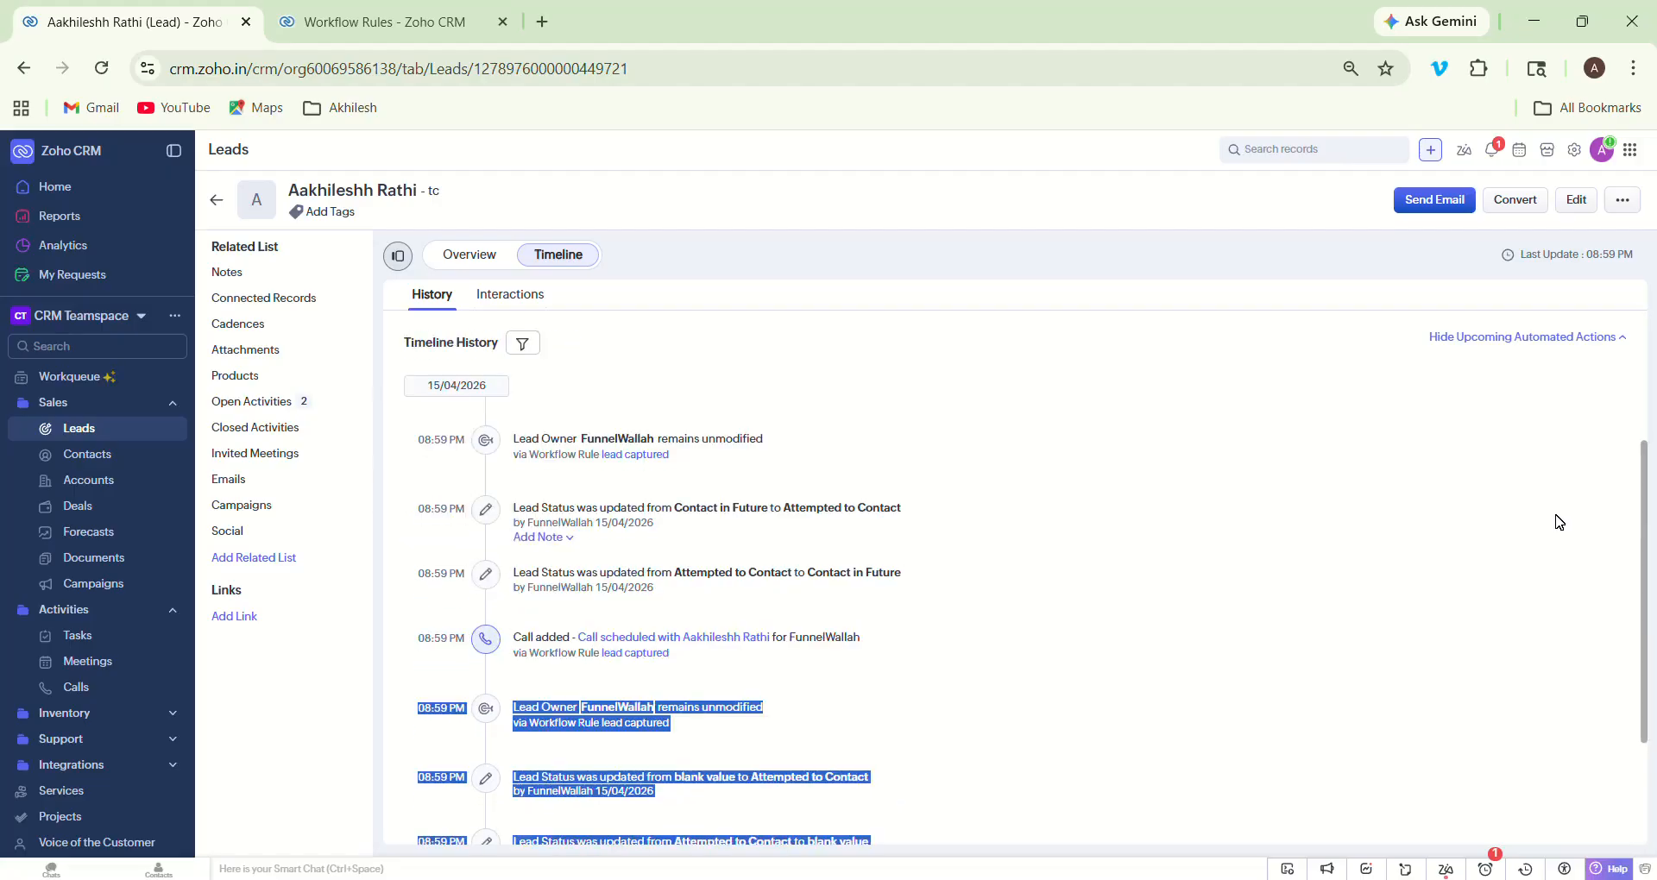
left_click(275, 407)
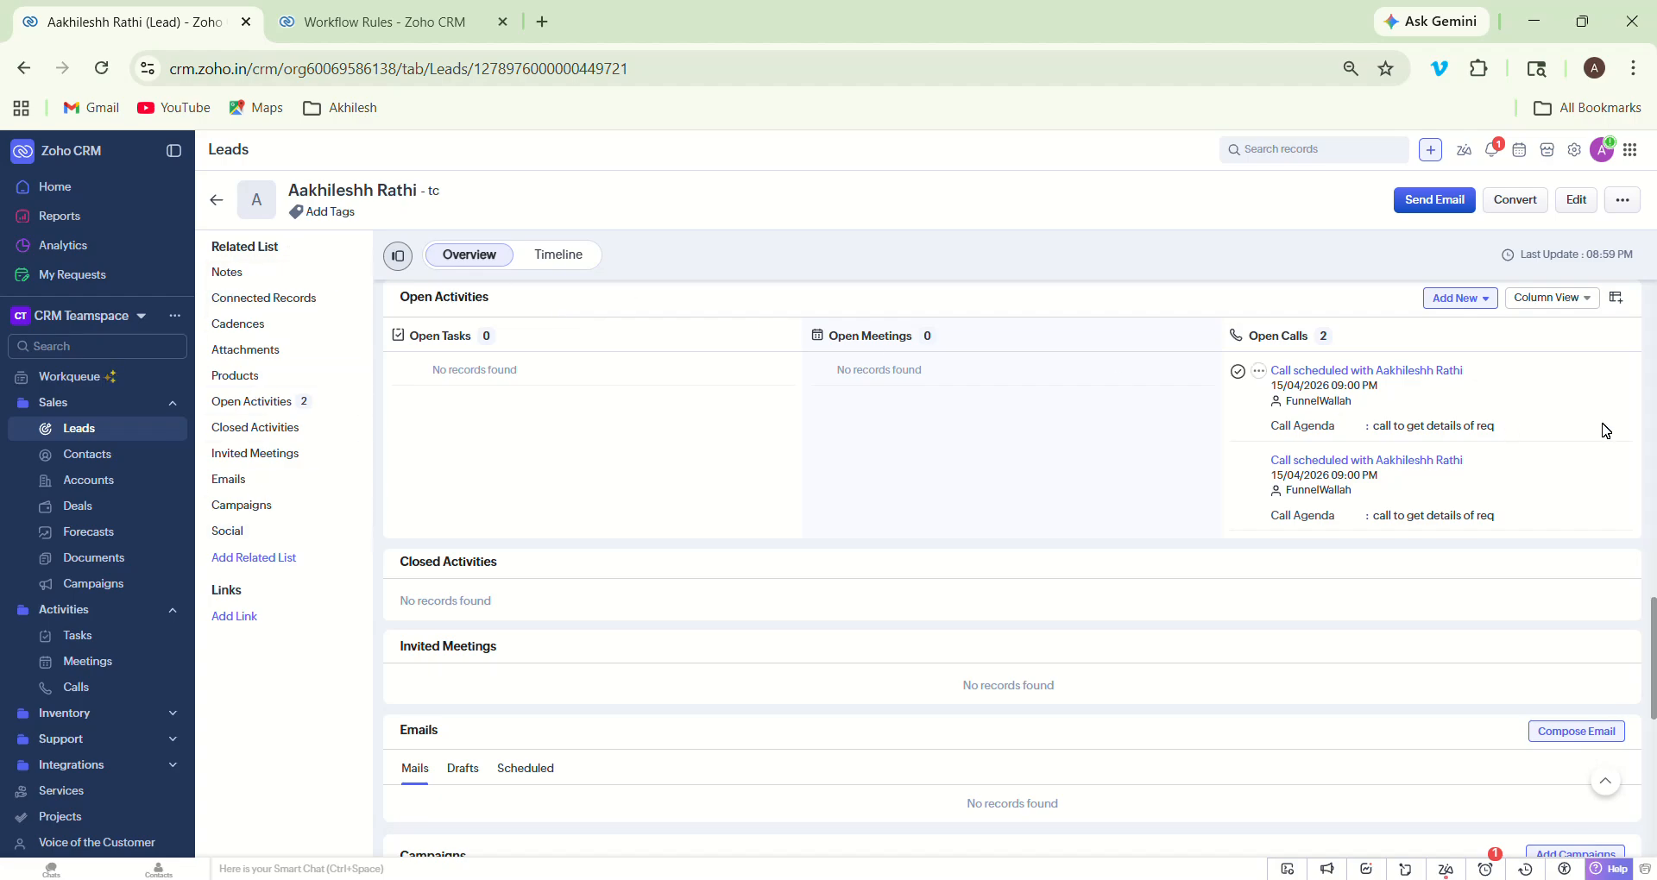
left_click(225, 205)
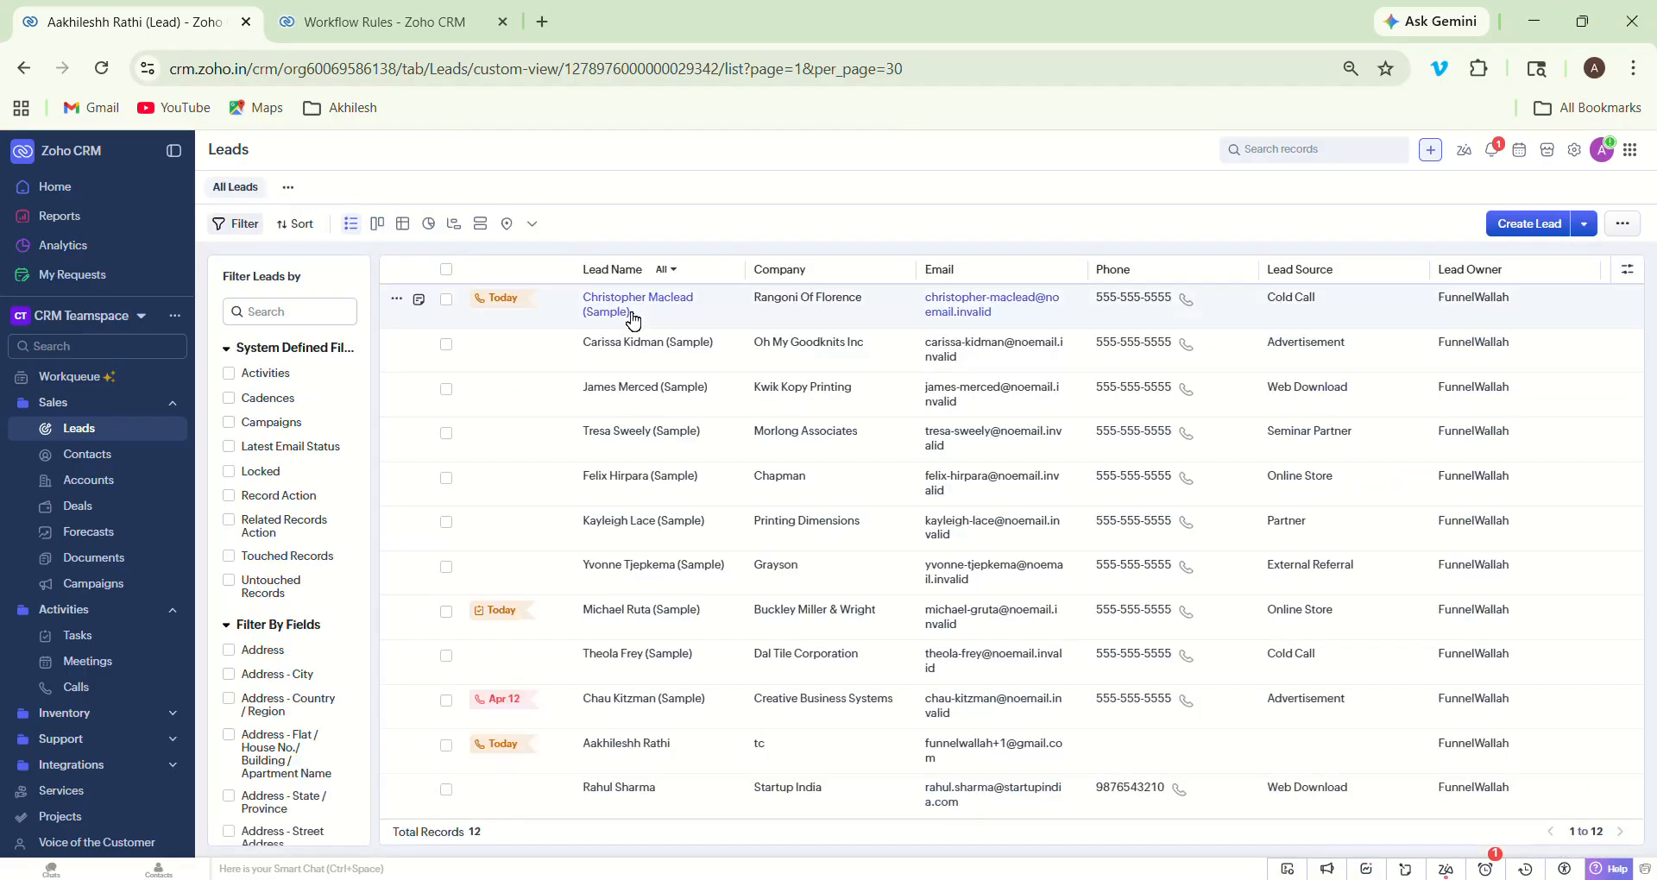
Step: Check the Rangoni Of Florence lead's emails and open activities, and return to the leads list
left_click(628, 308)
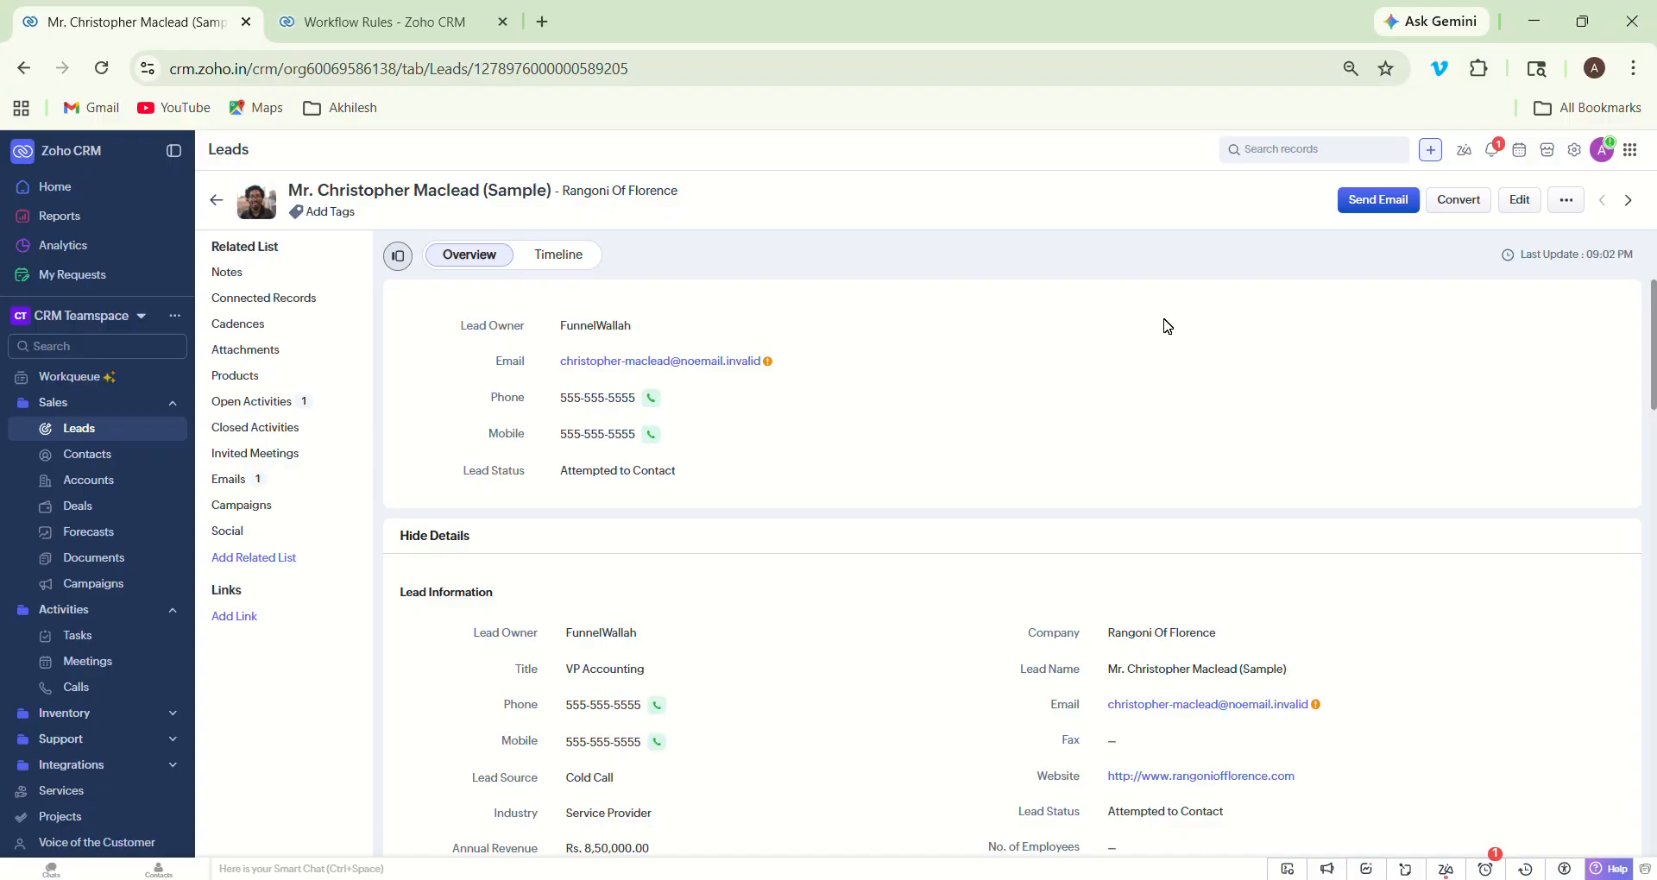
left_click(231, 481)
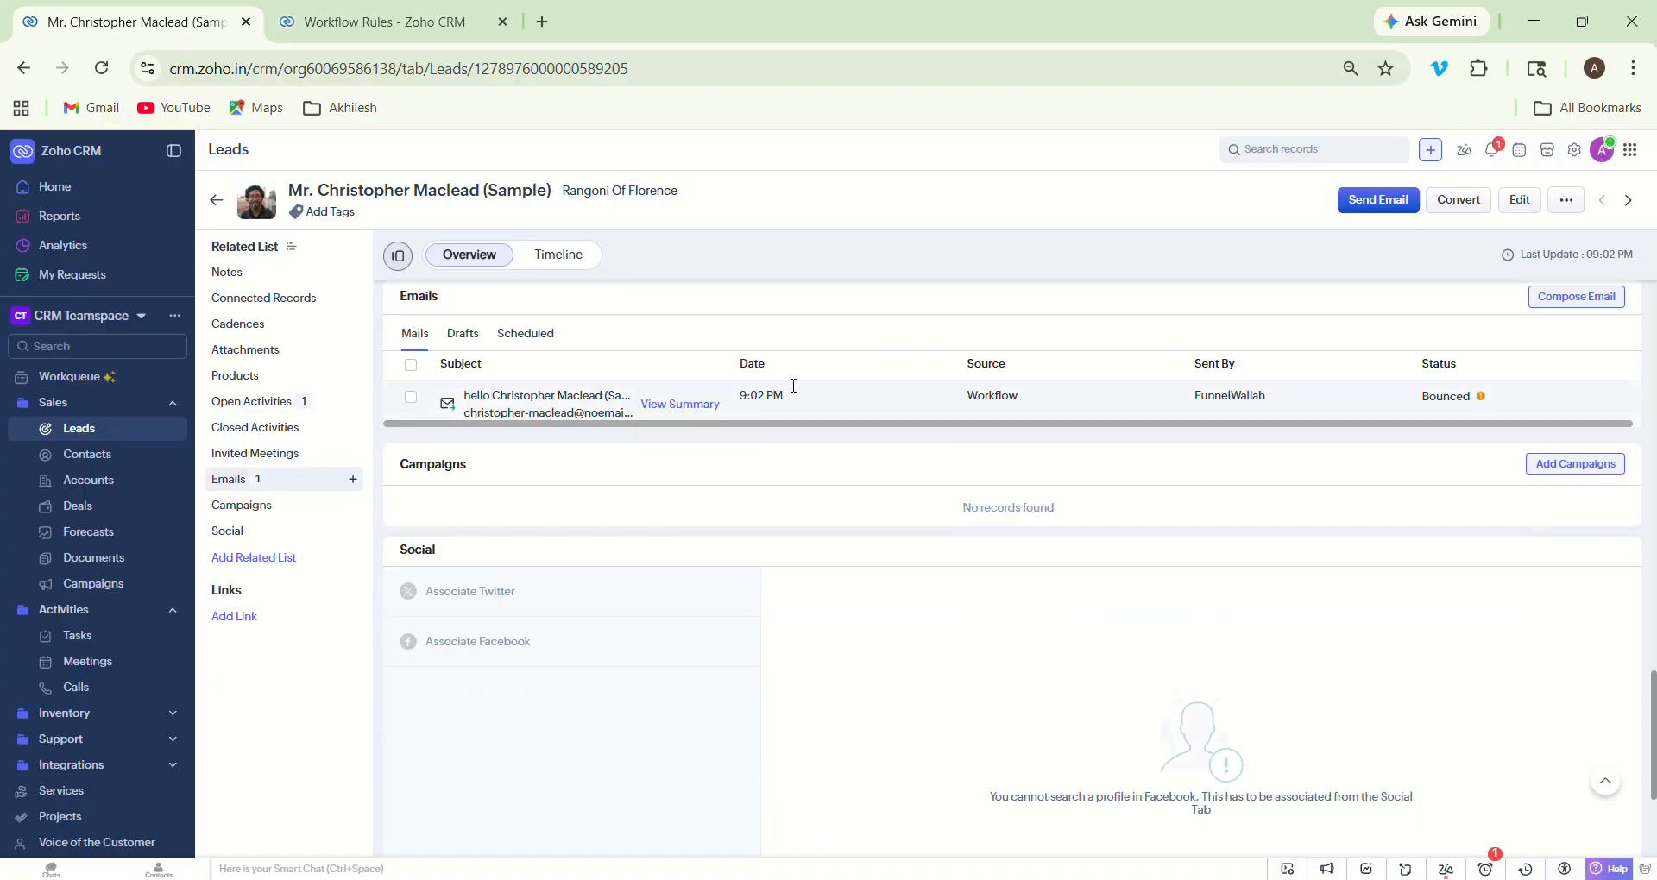
left_click(283, 402)
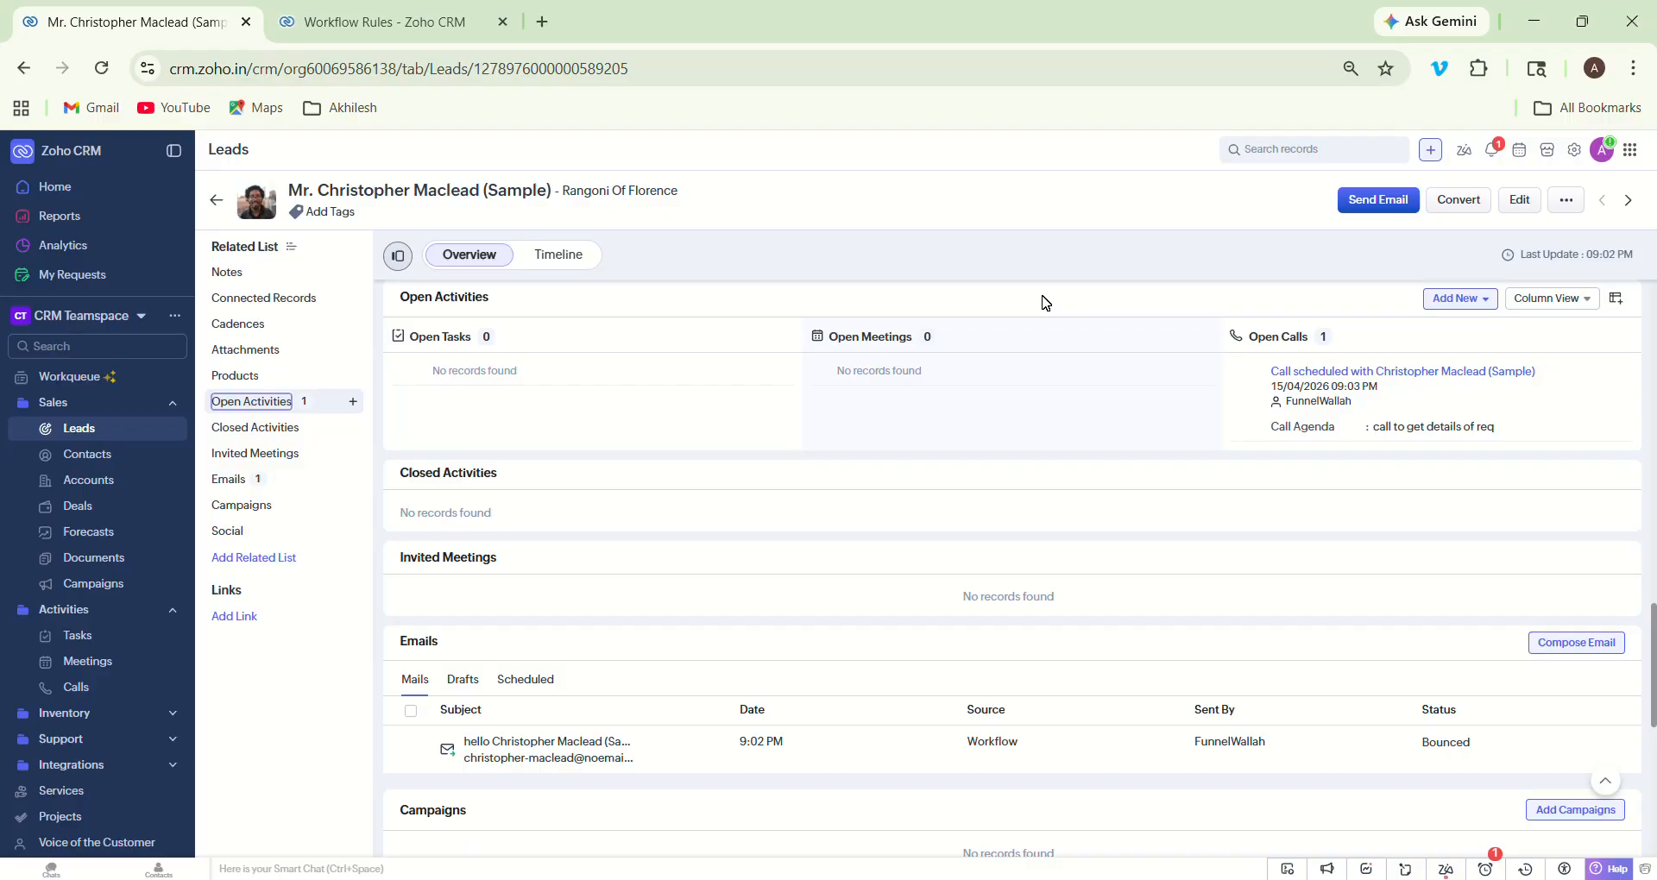
scroll(1654, 677, "up", 10)
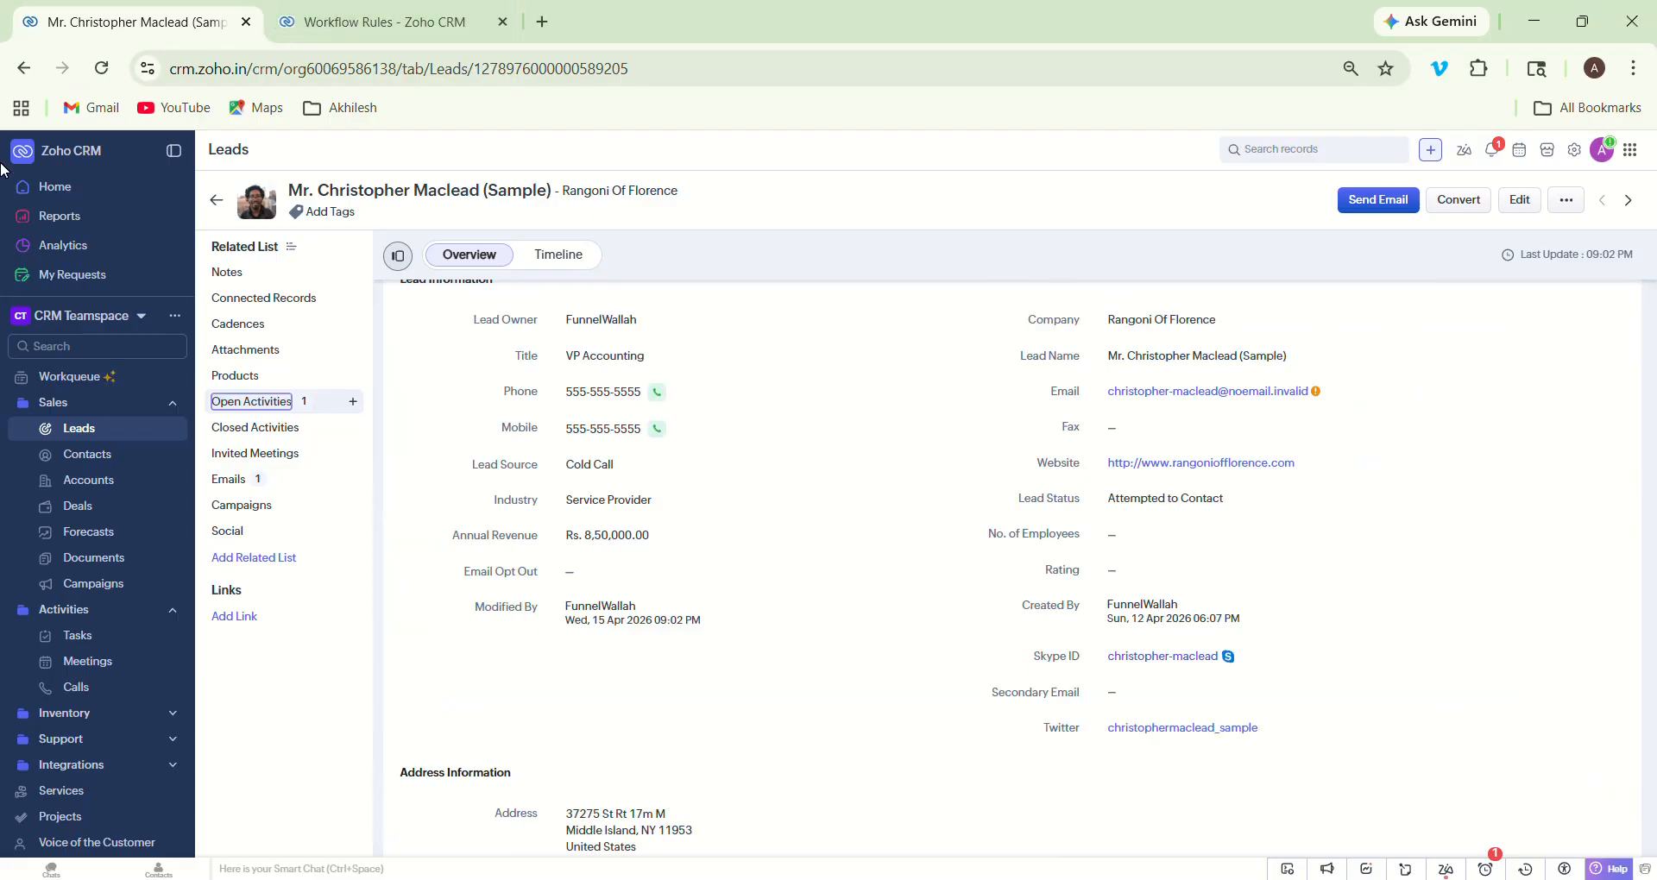
left_click(213, 206)
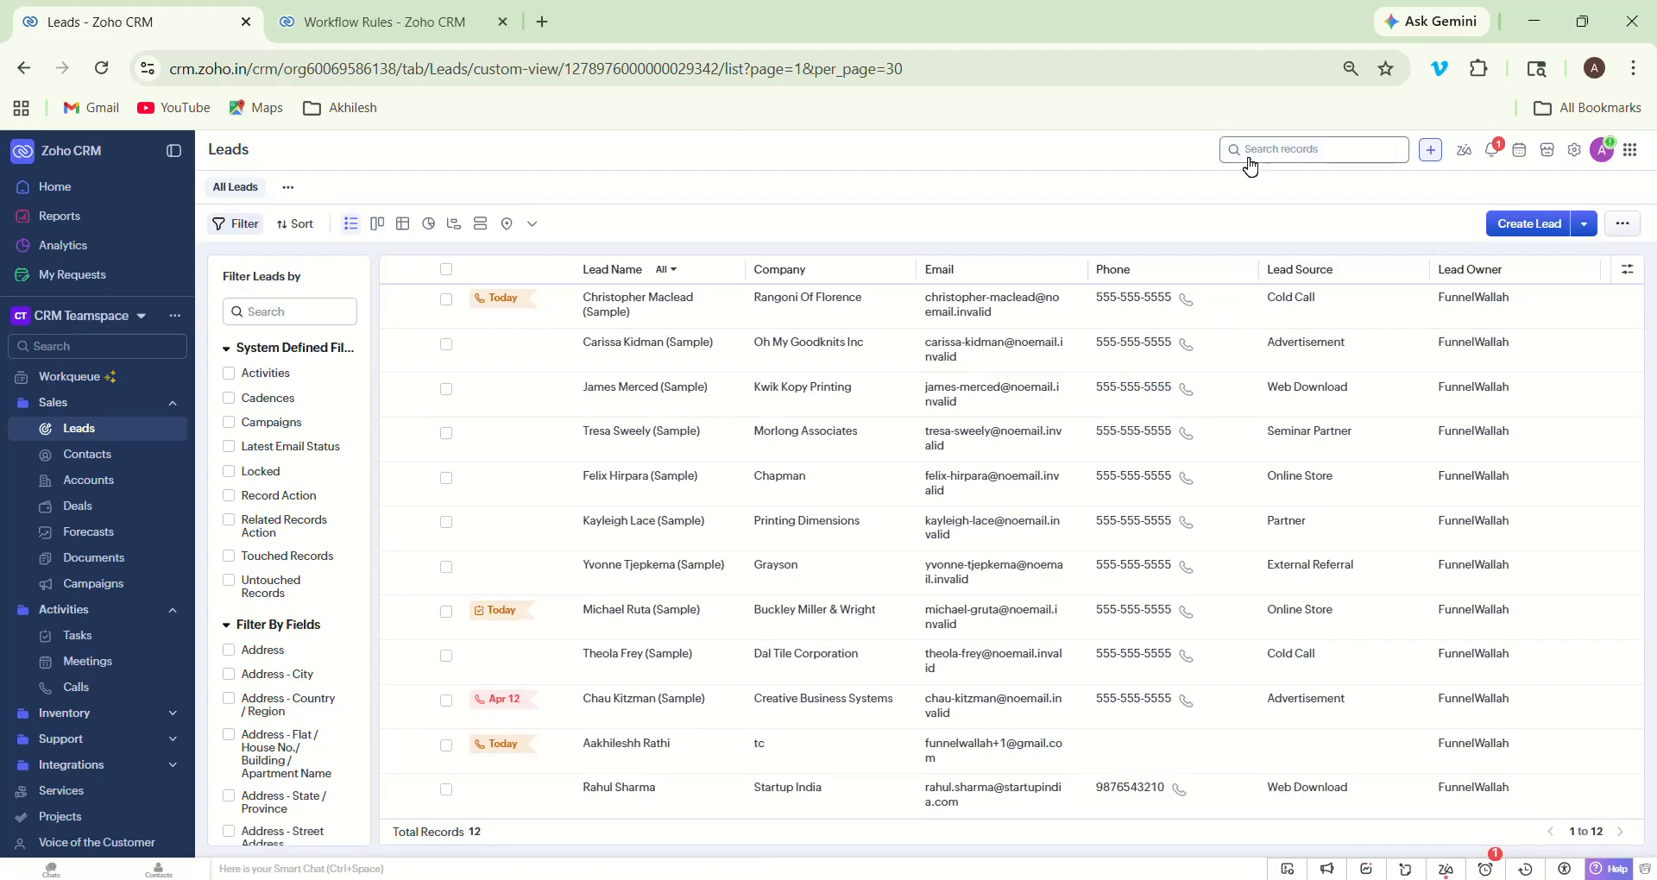
Step: Search for the tc lead by name, open it, find "own" on its page and review its details and open calls
left_click(1268, 159)
type("aakh")
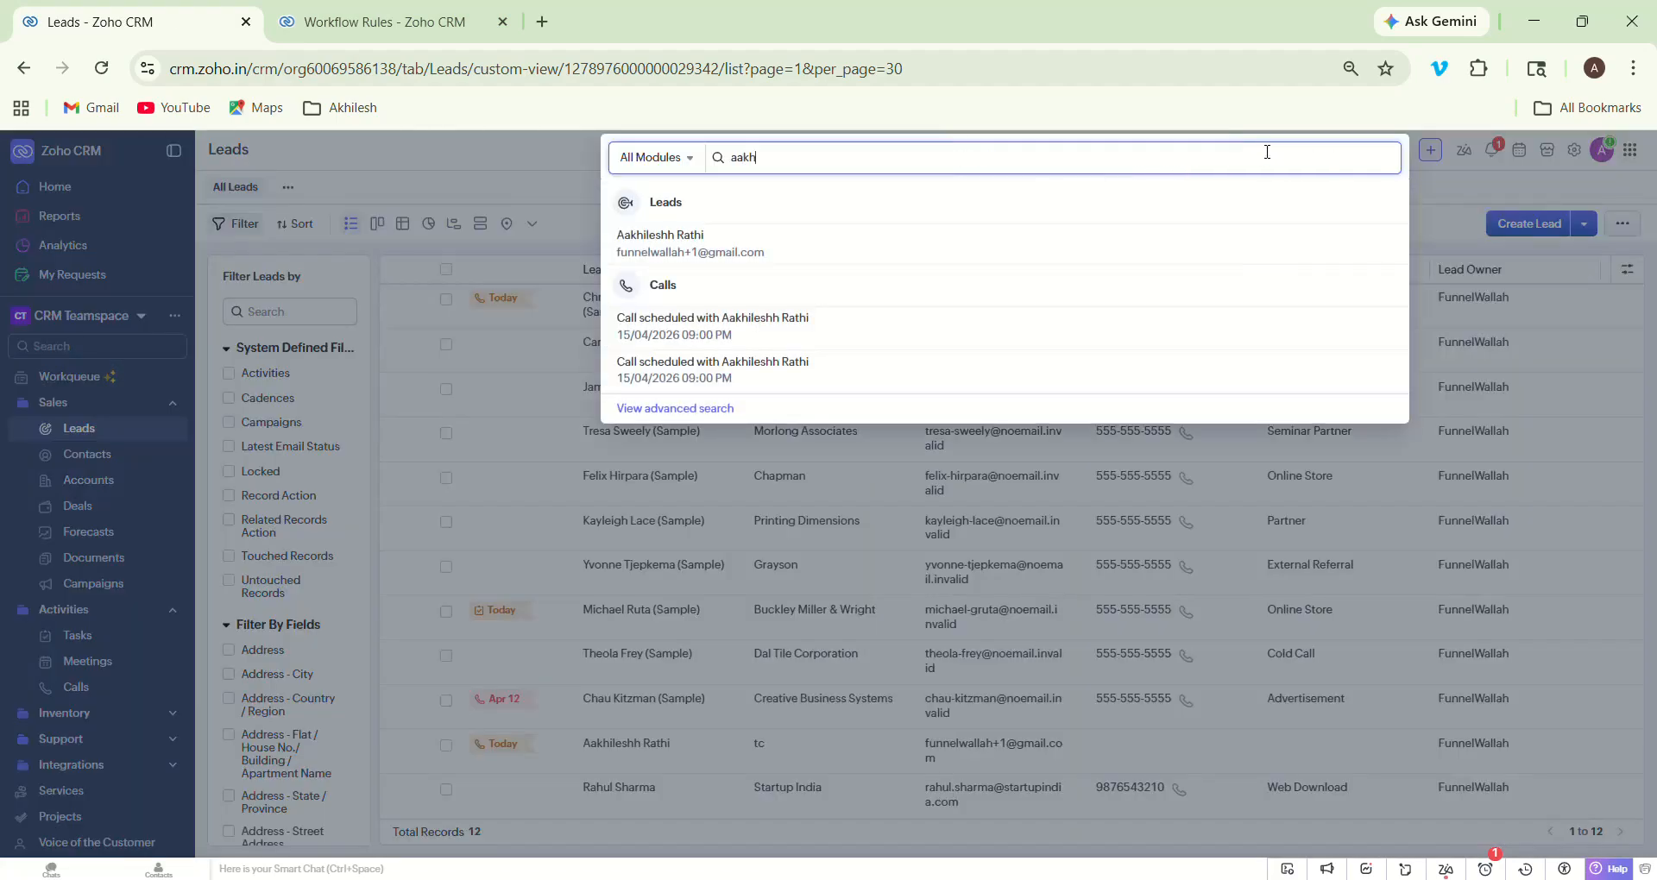
left_click(1144, 242)
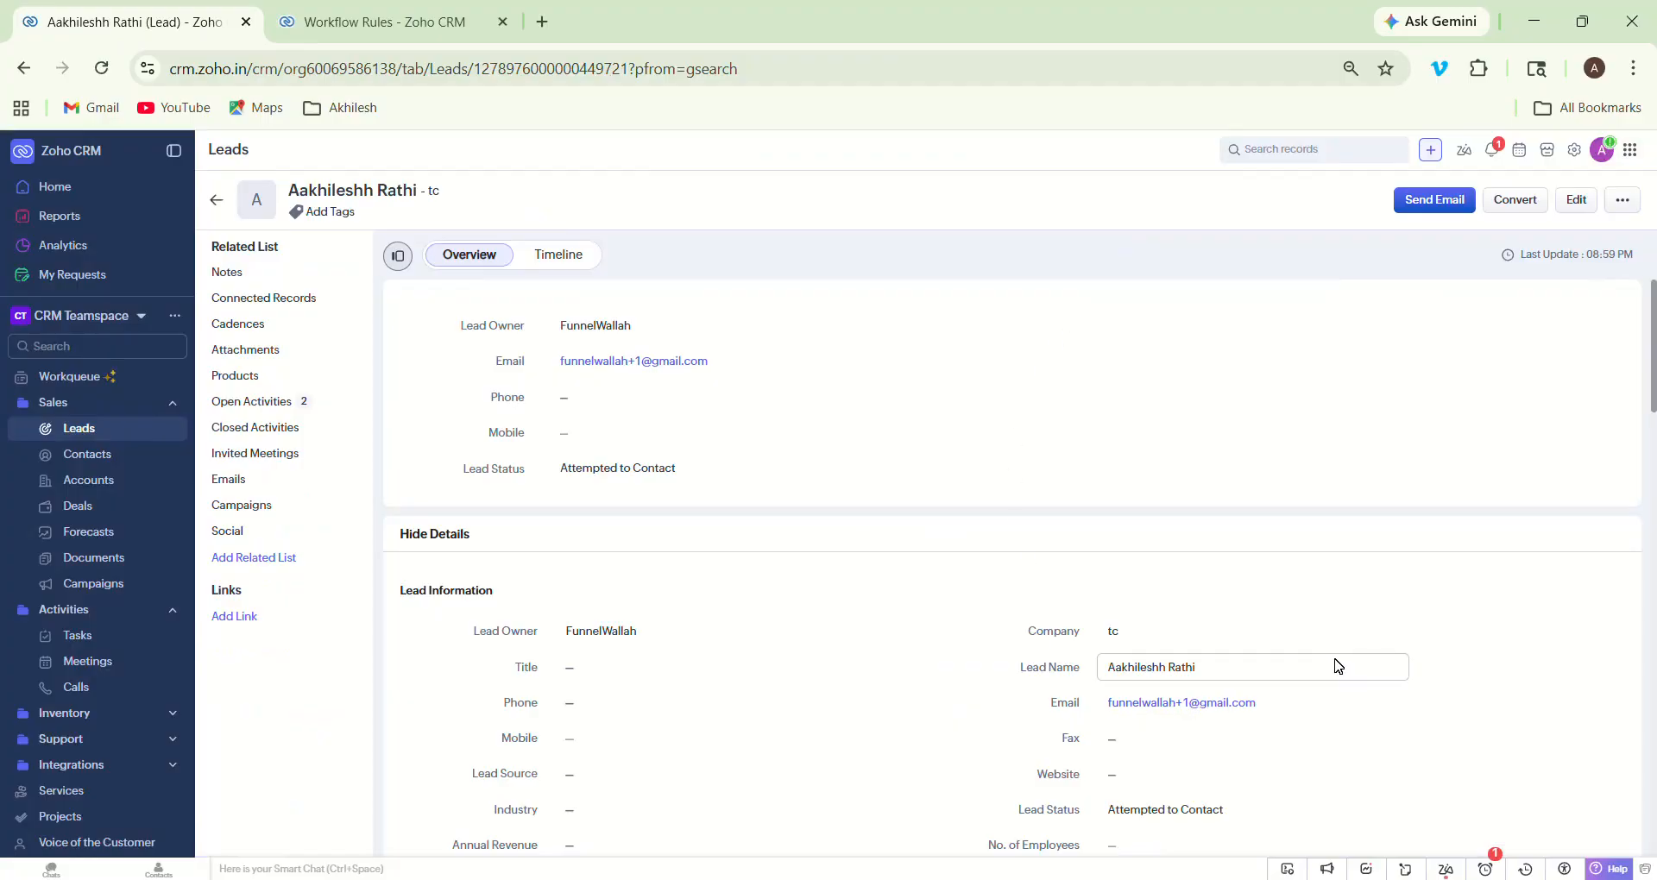
left_click_drag(1654, 408, 1654, 473)
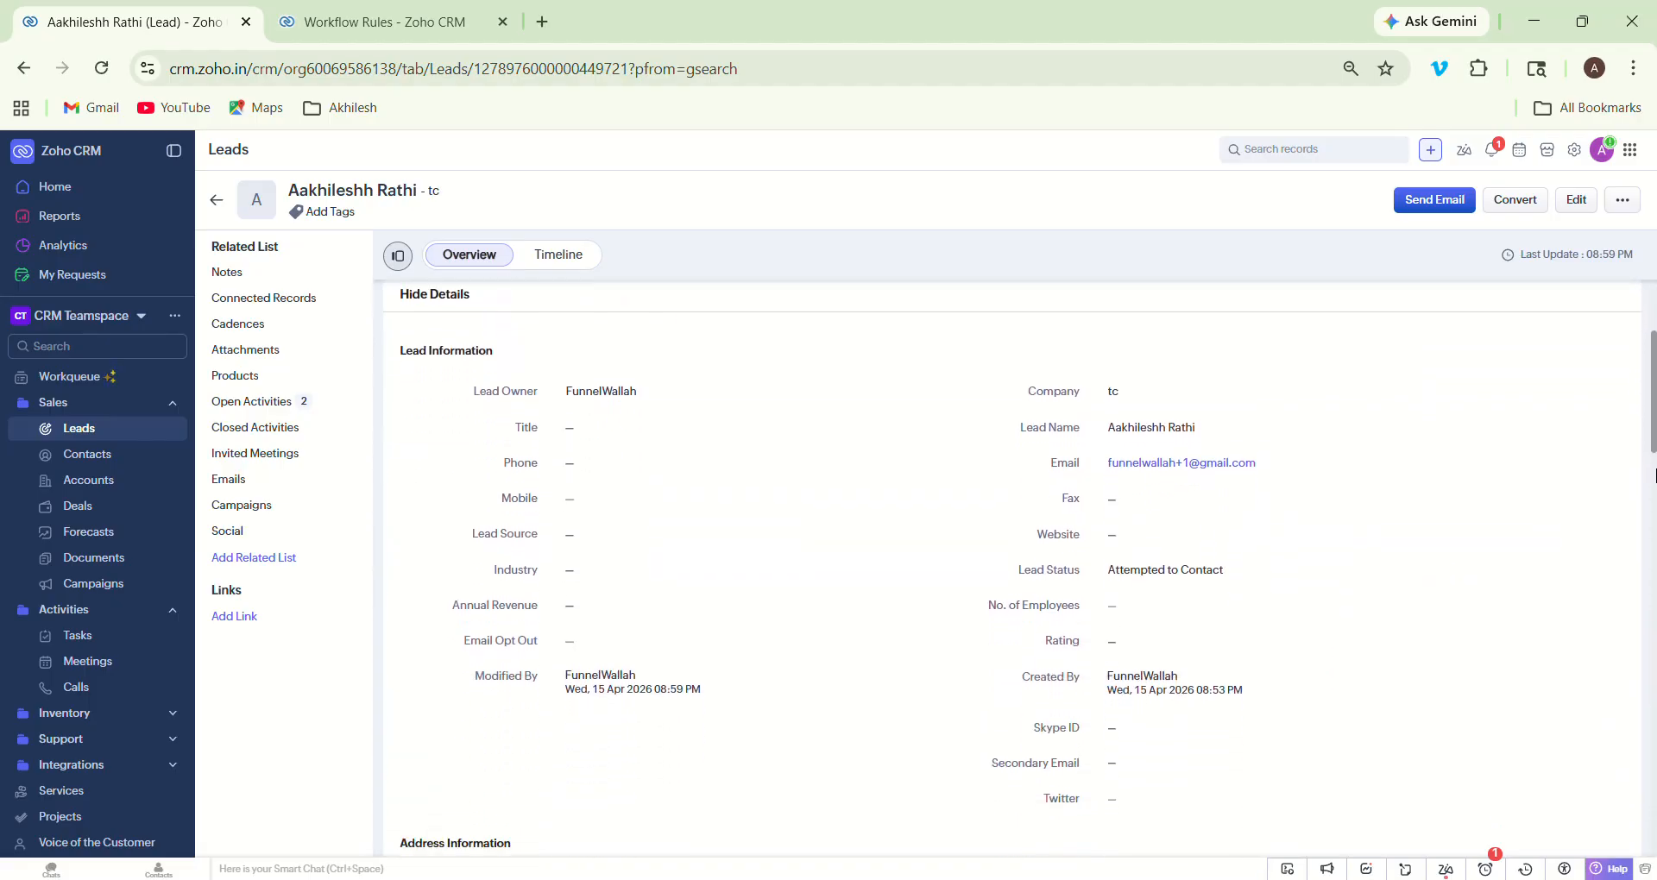
key("ctrl+f")
key("BackSpace")
type("wn")
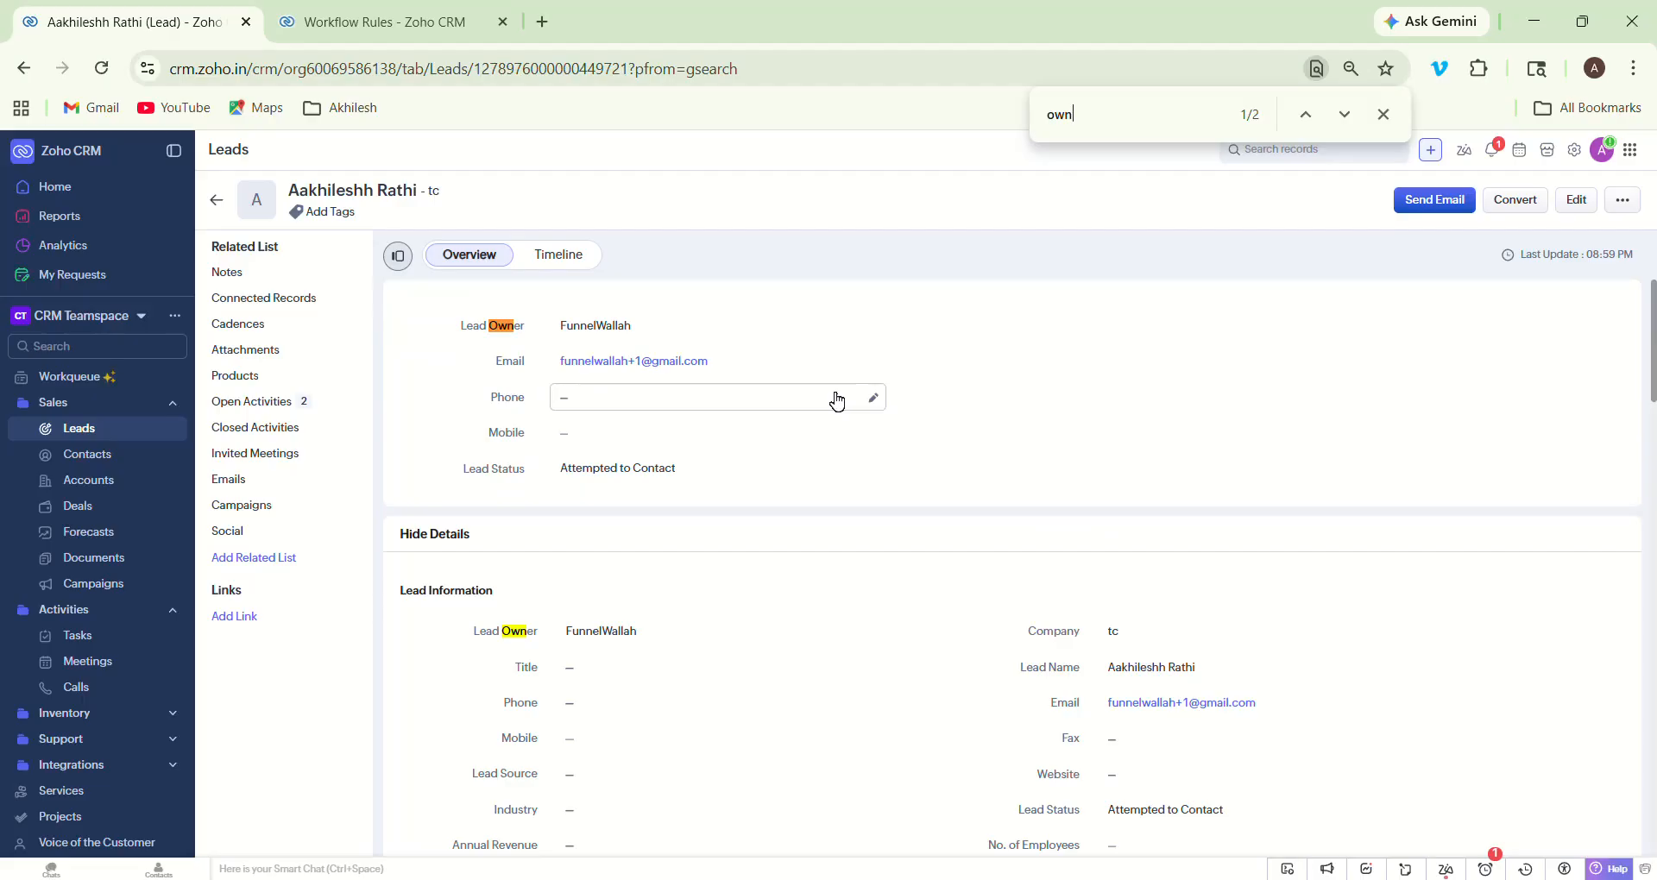
left_click_drag(1653, 367, 1652, 639)
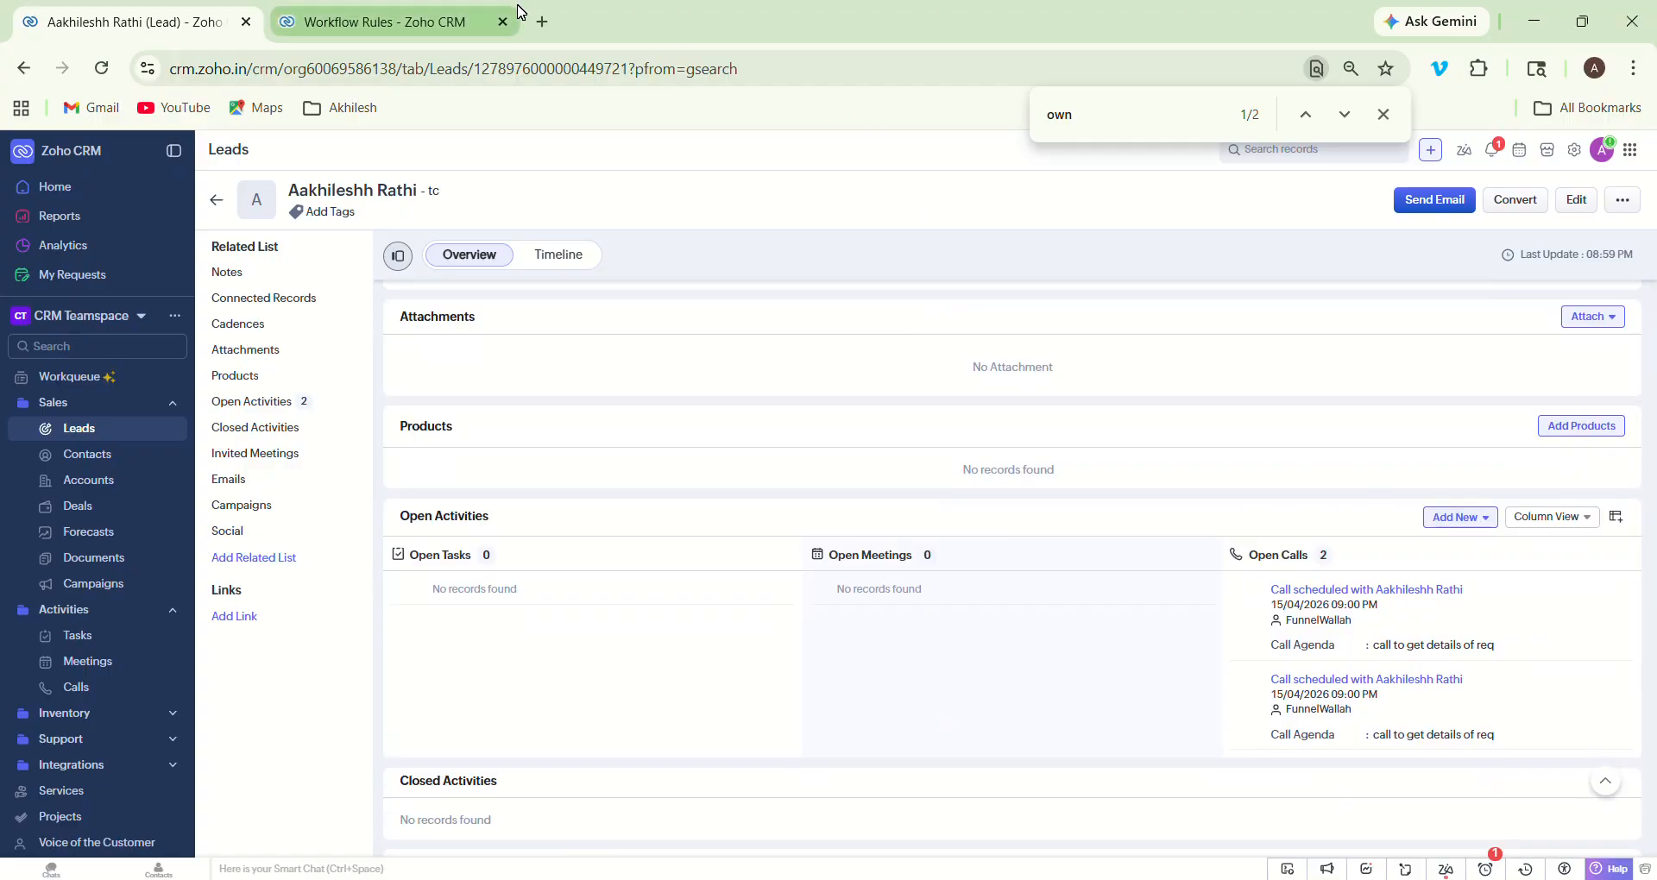
Step: Clone the lead captured workflow rule from the workflow rules list
left_click(439, 19)
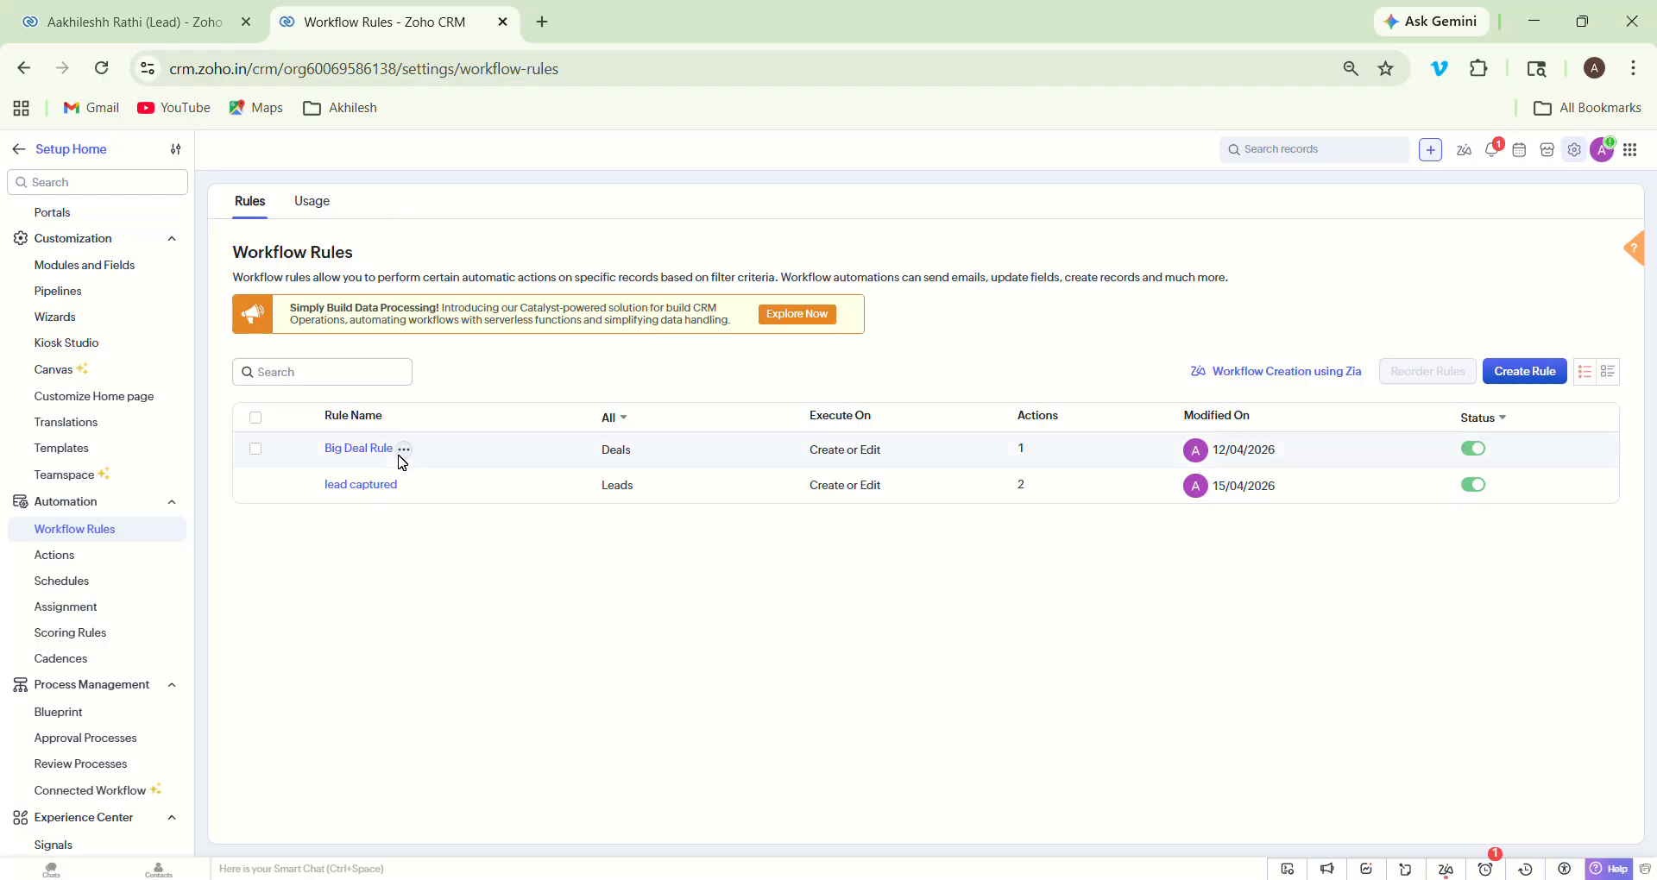
mouse_move(409, 486)
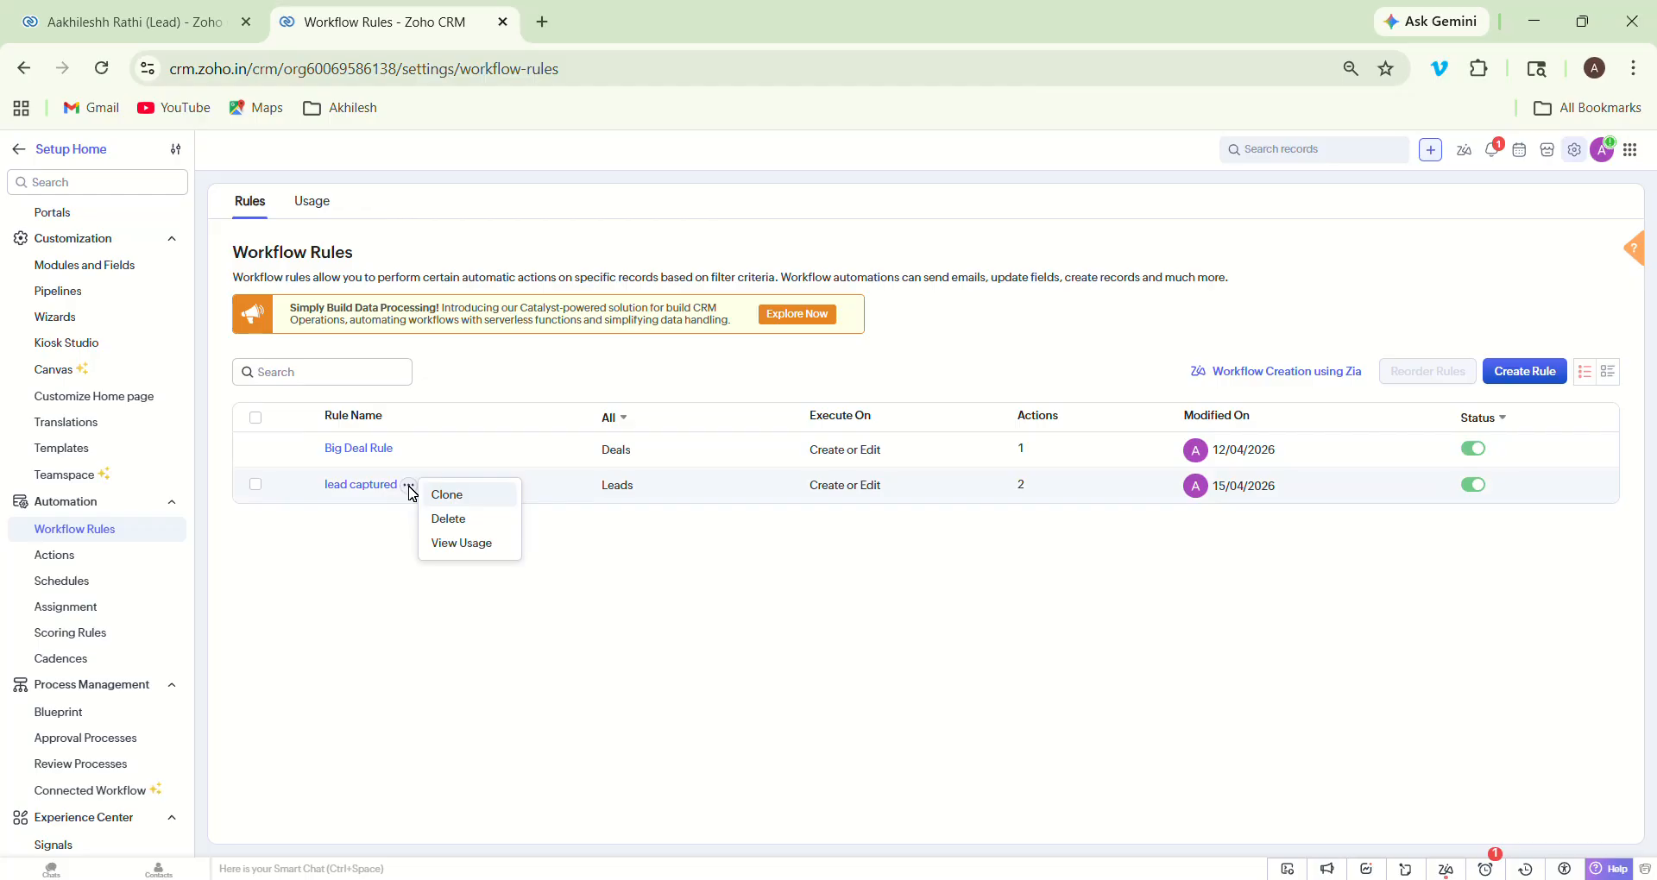
left_click(449, 495)
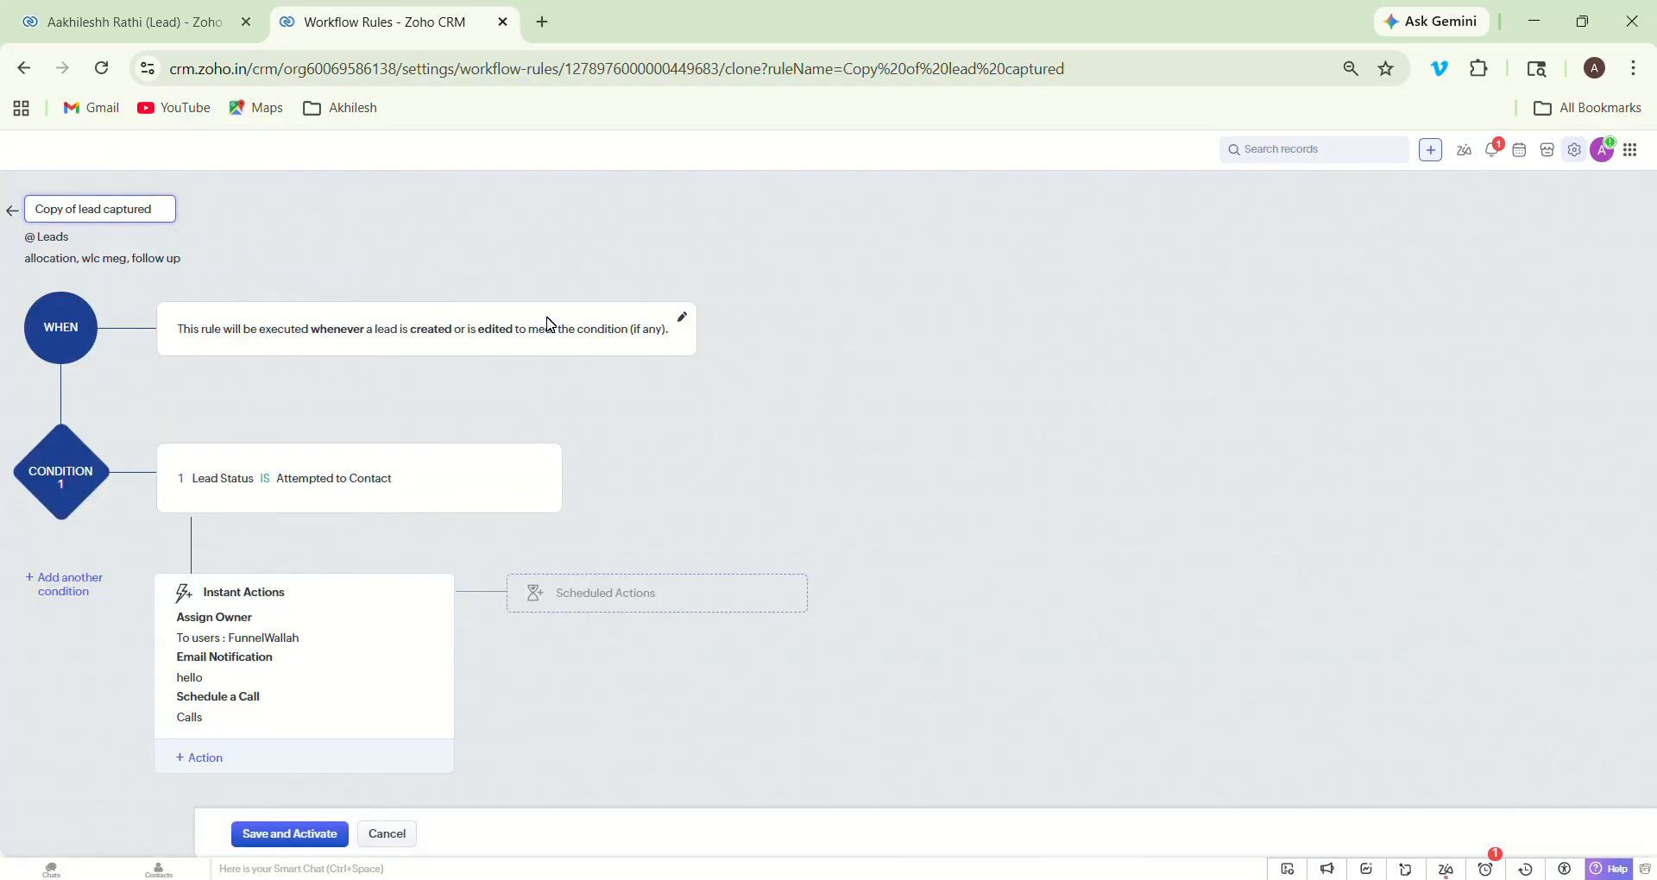
Step: Set the cloned rule's trigger to the Edit record action when any field gets modified
left_click(682, 317)
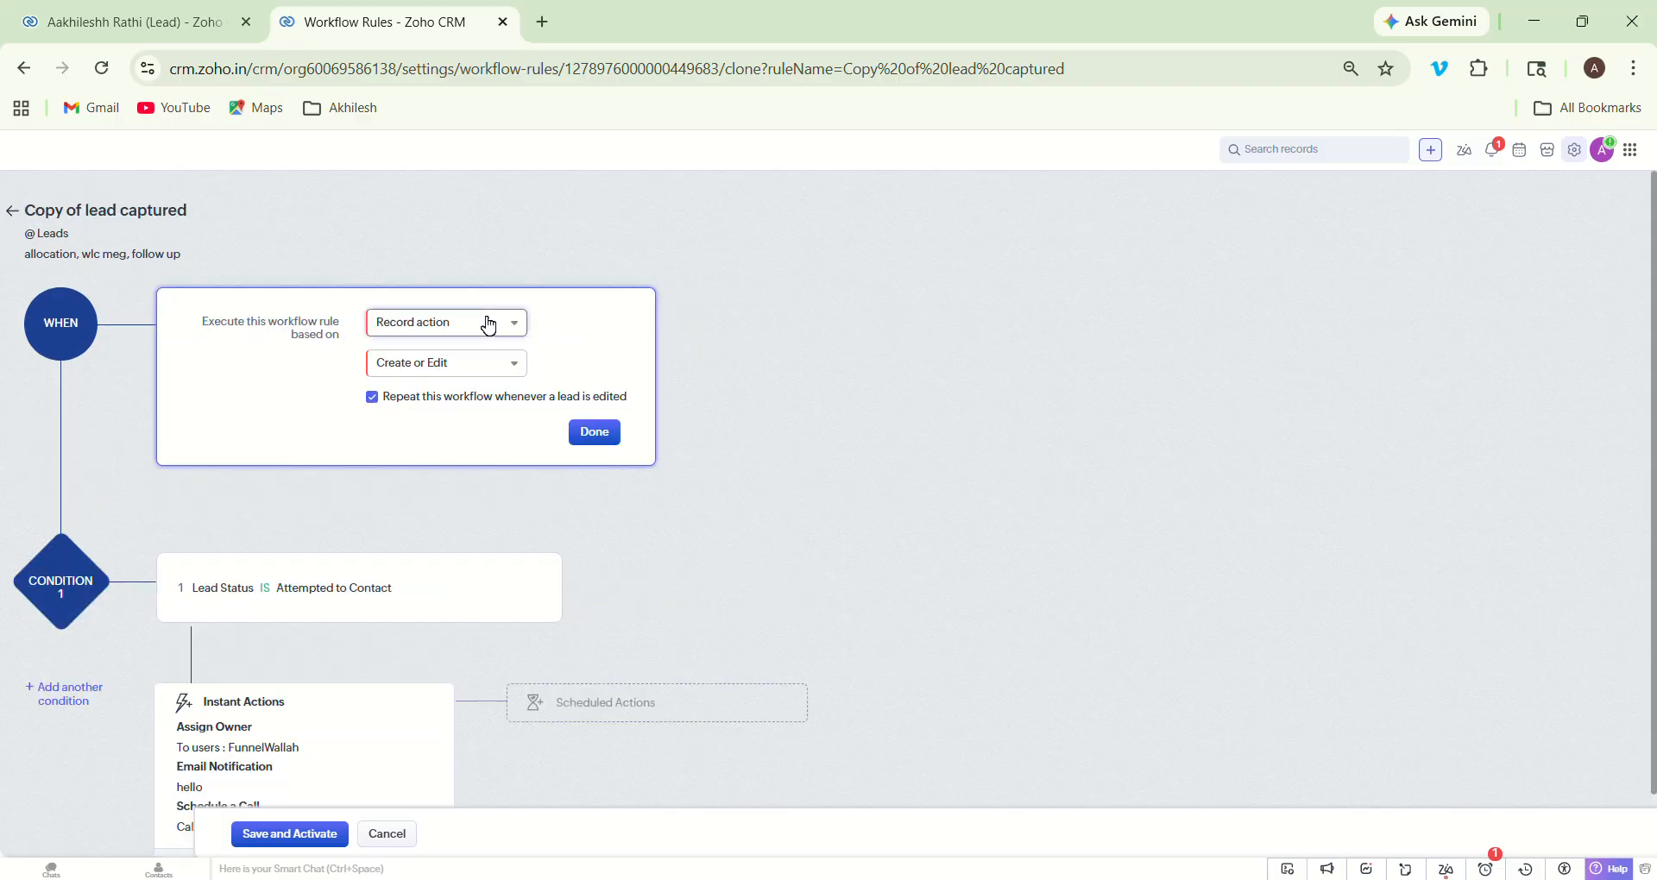
left_click(492, 325)
left_click(493, 325)
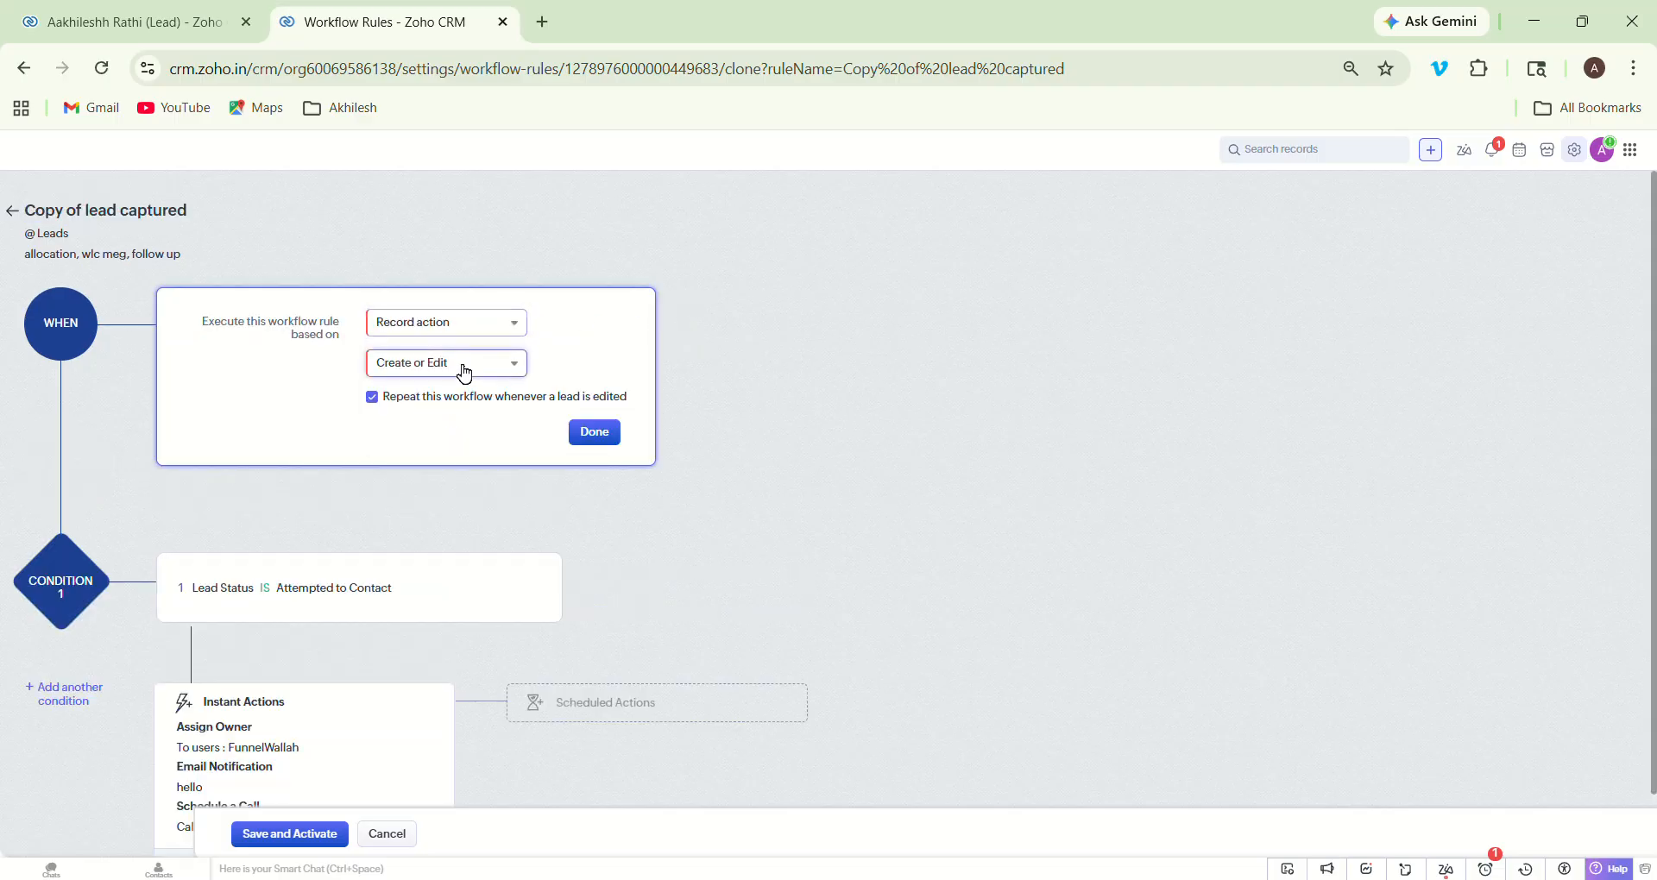
left_click(463, 365)
left_click(407, 447)
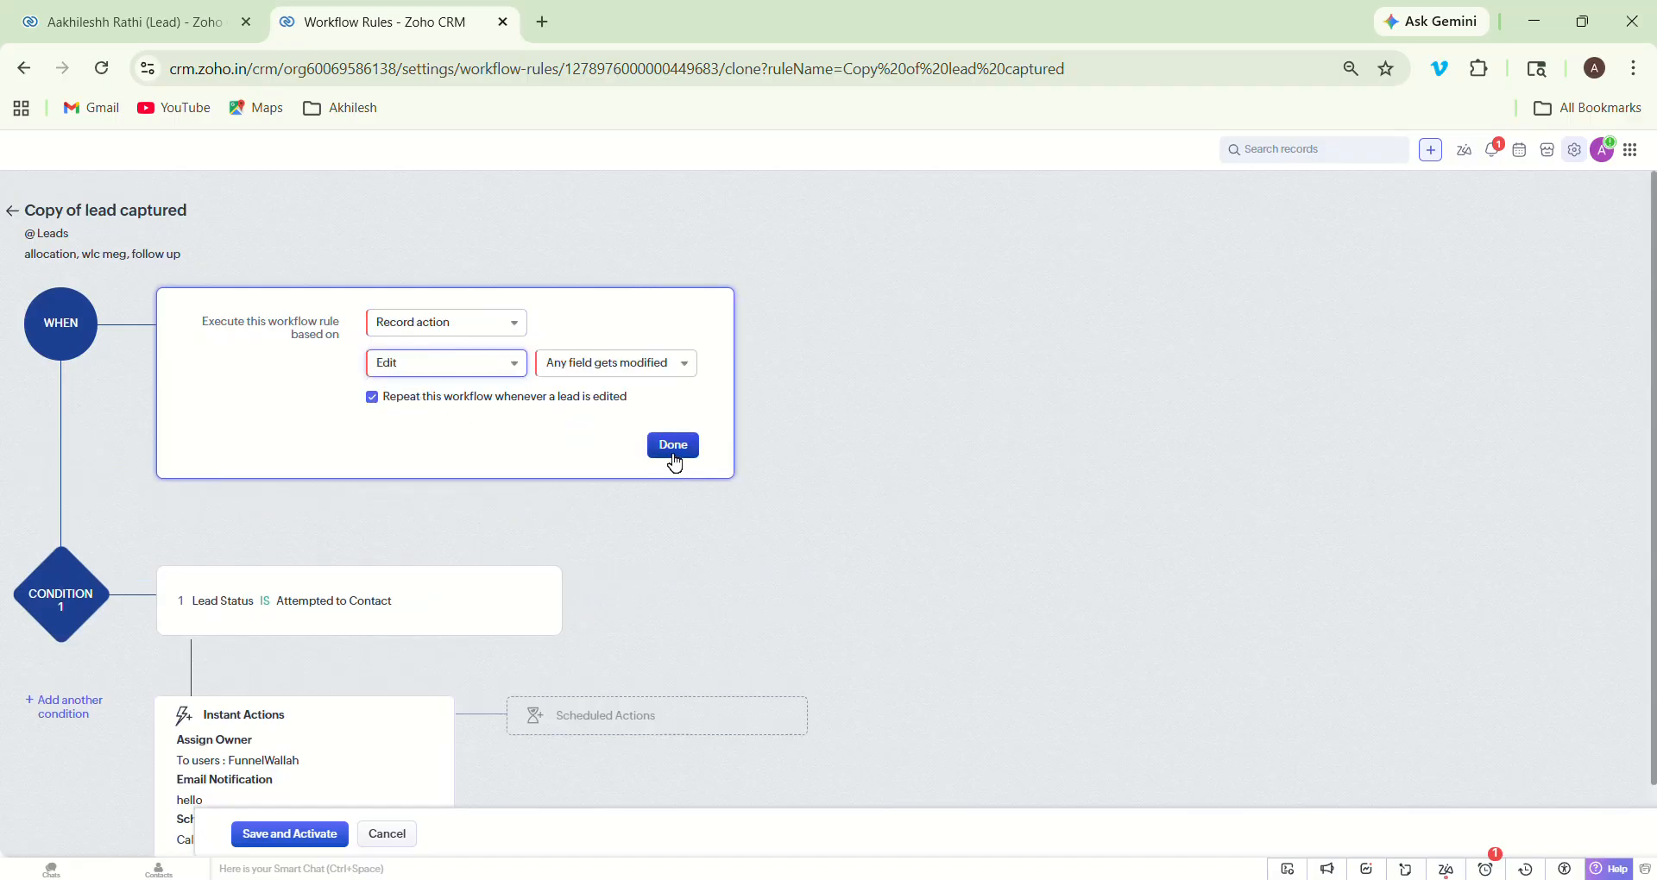
left_click(671, 445)
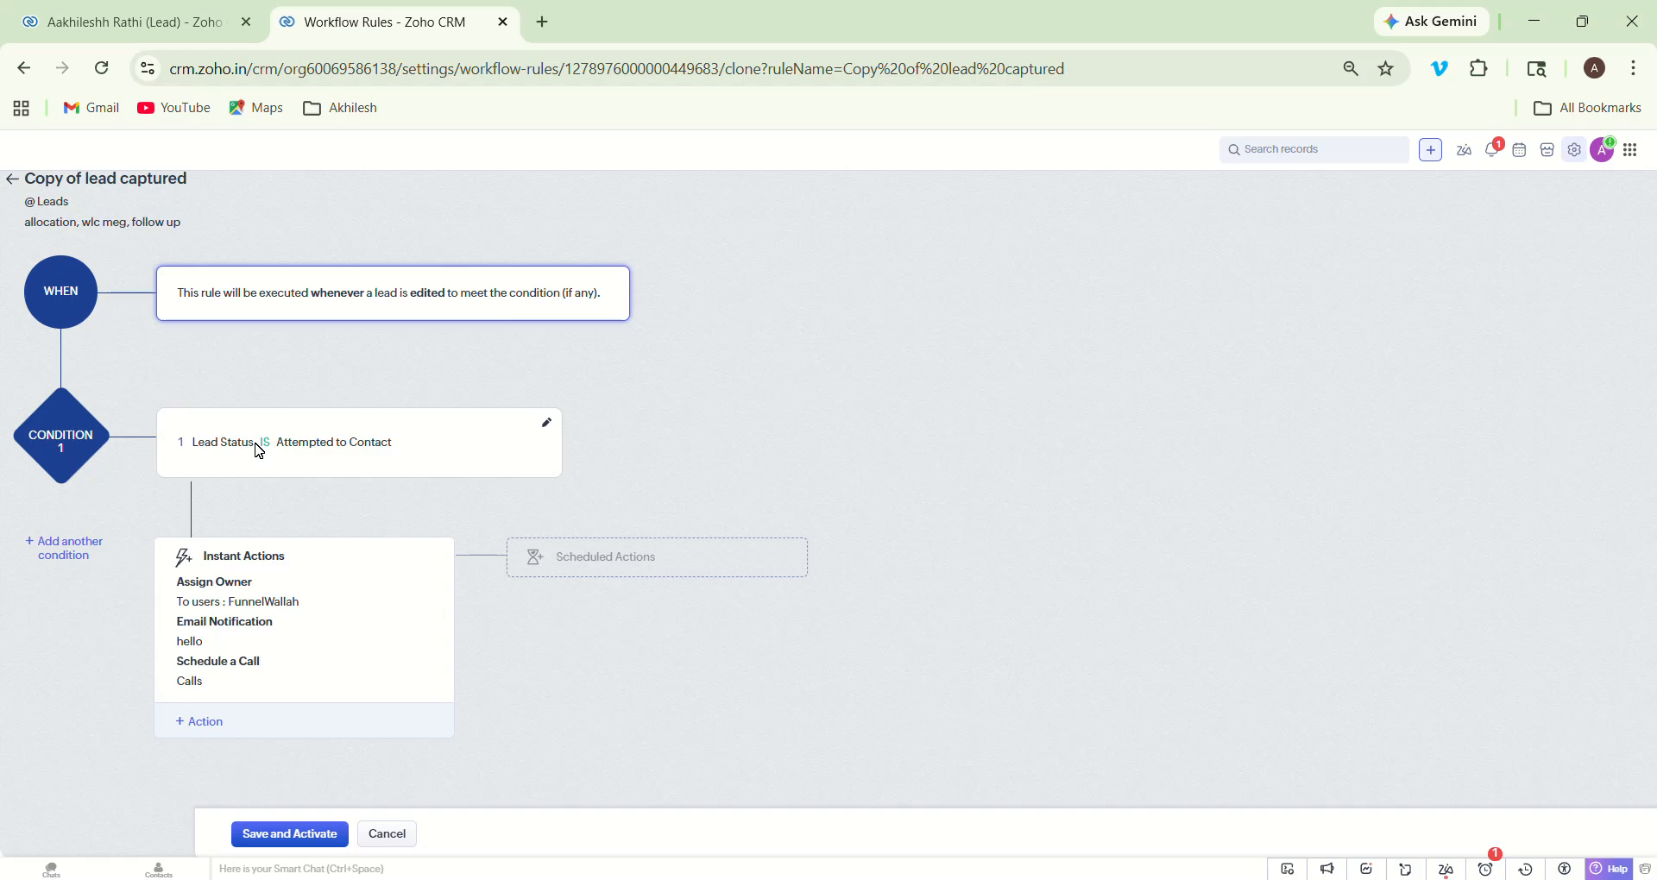
Step: Search the criteria fields of the cloned rule's first condition for a call field
left_click(547, 425)
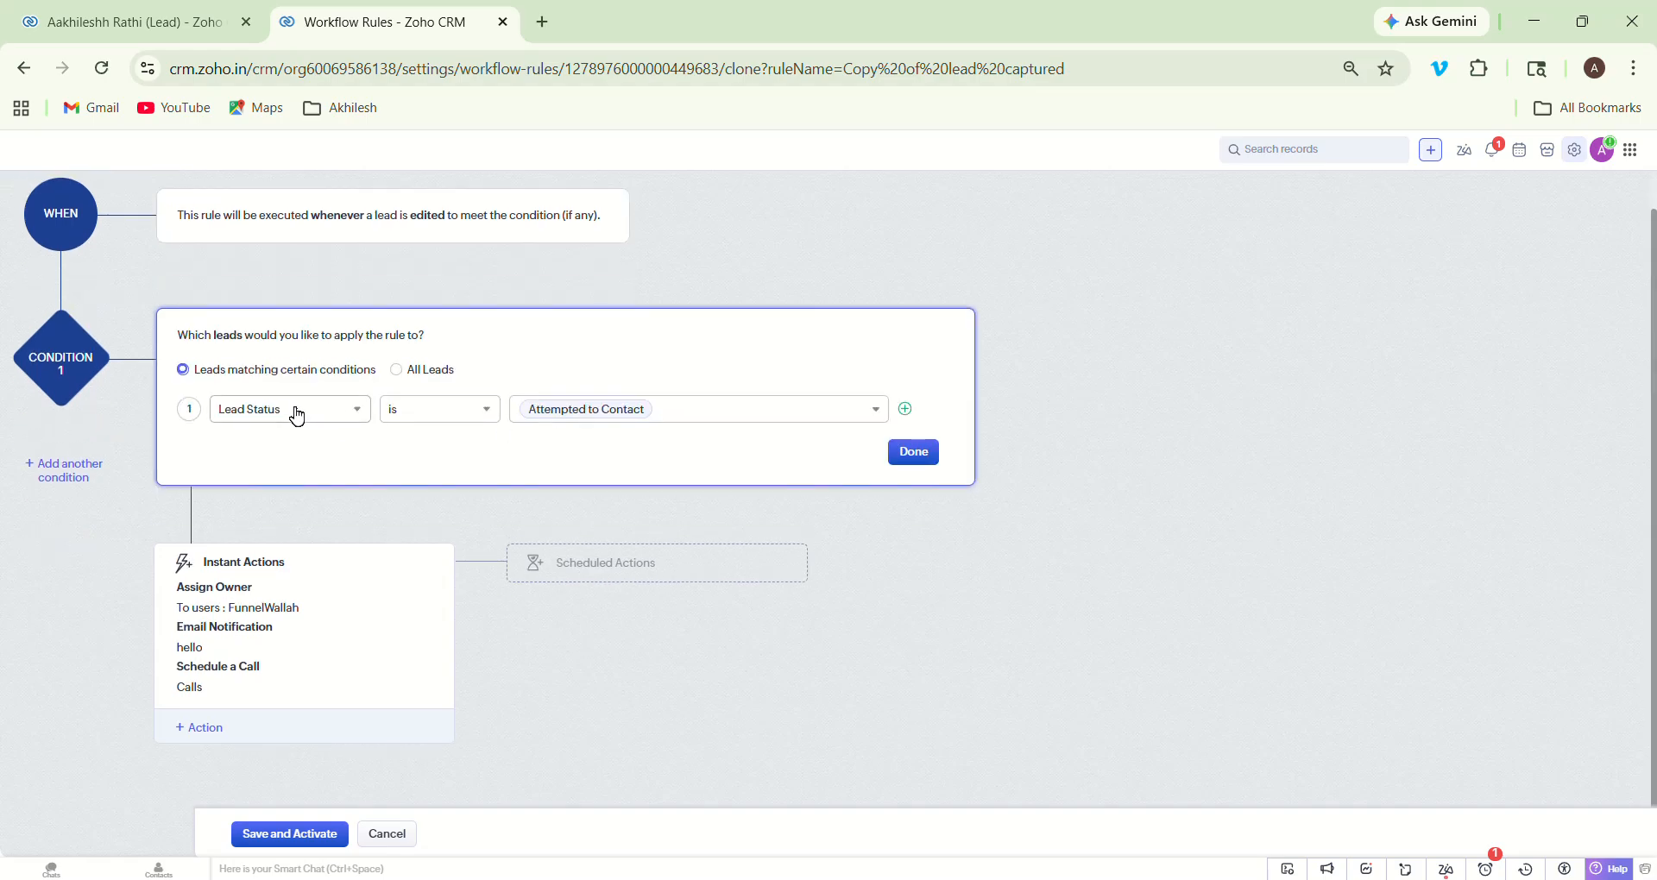
left_click(290, 413)
type("call")
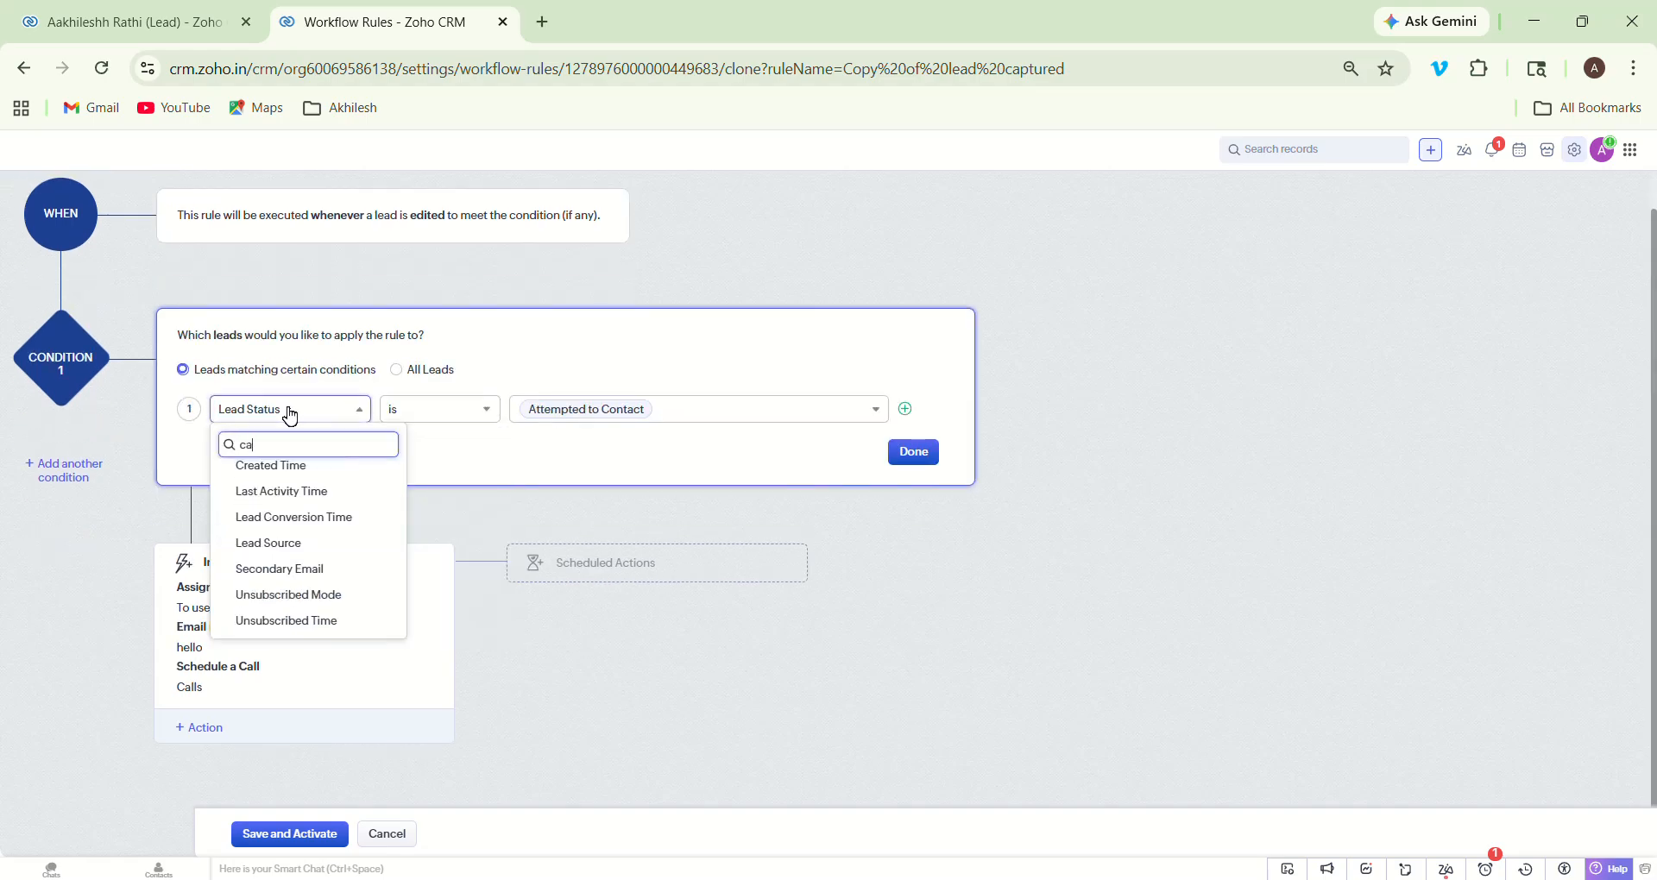
key("BackSpace")
key("BackSpace")
key("BackSpace")
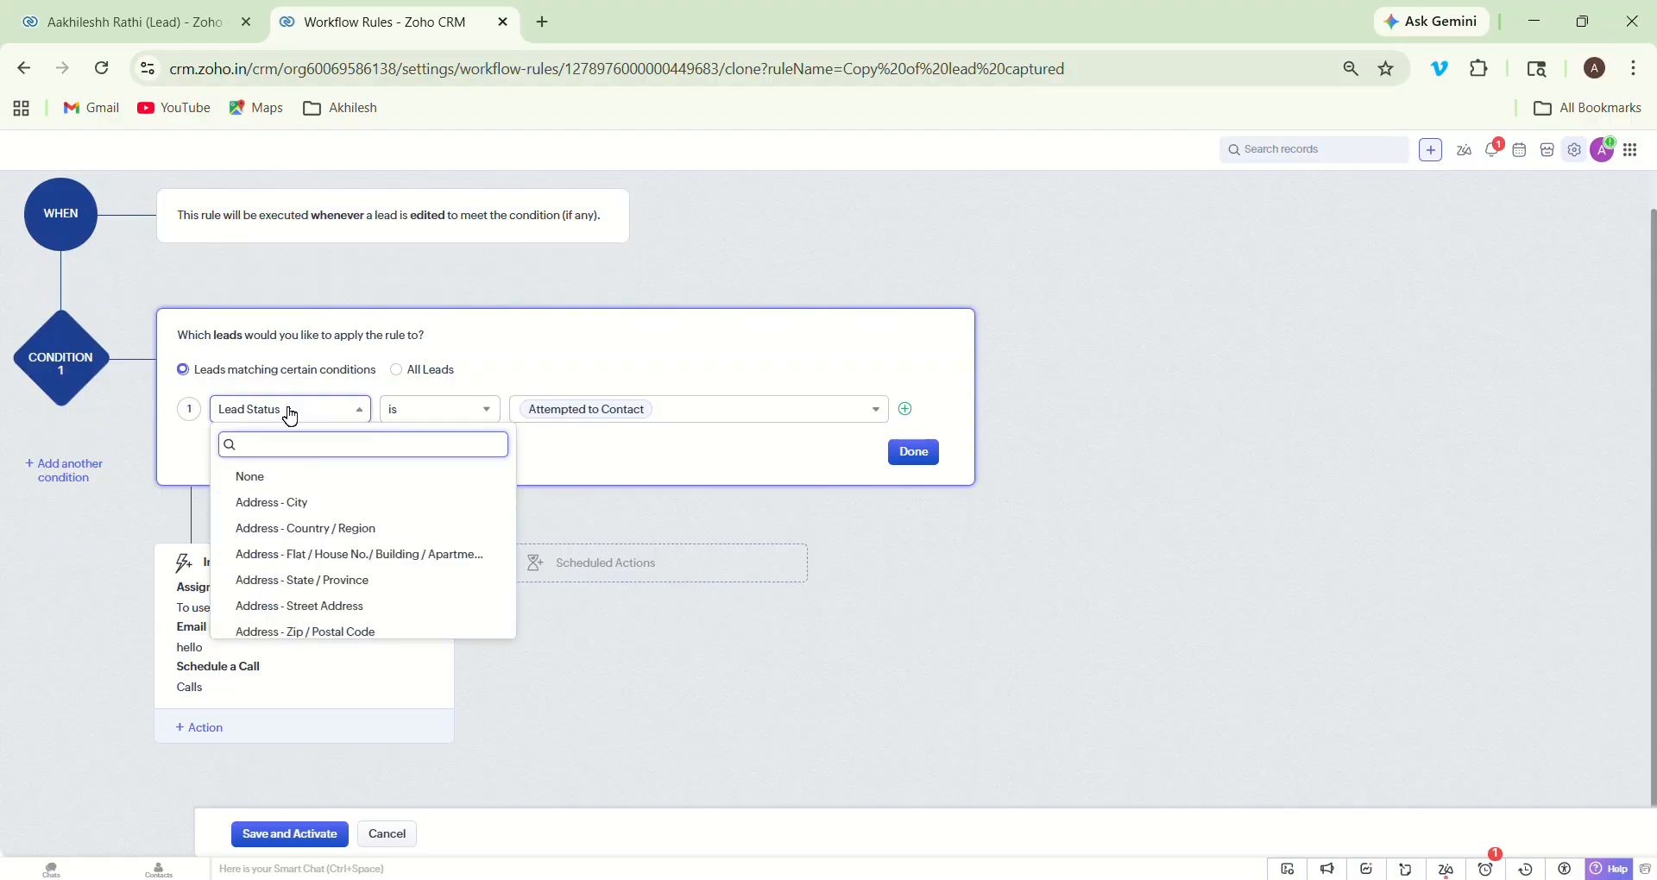
mouse_move(514, 488)
left_mouse_down()
mouse_move(516, 655)
mouse_move(506, 486)
left_mouse_up()
type("cal")
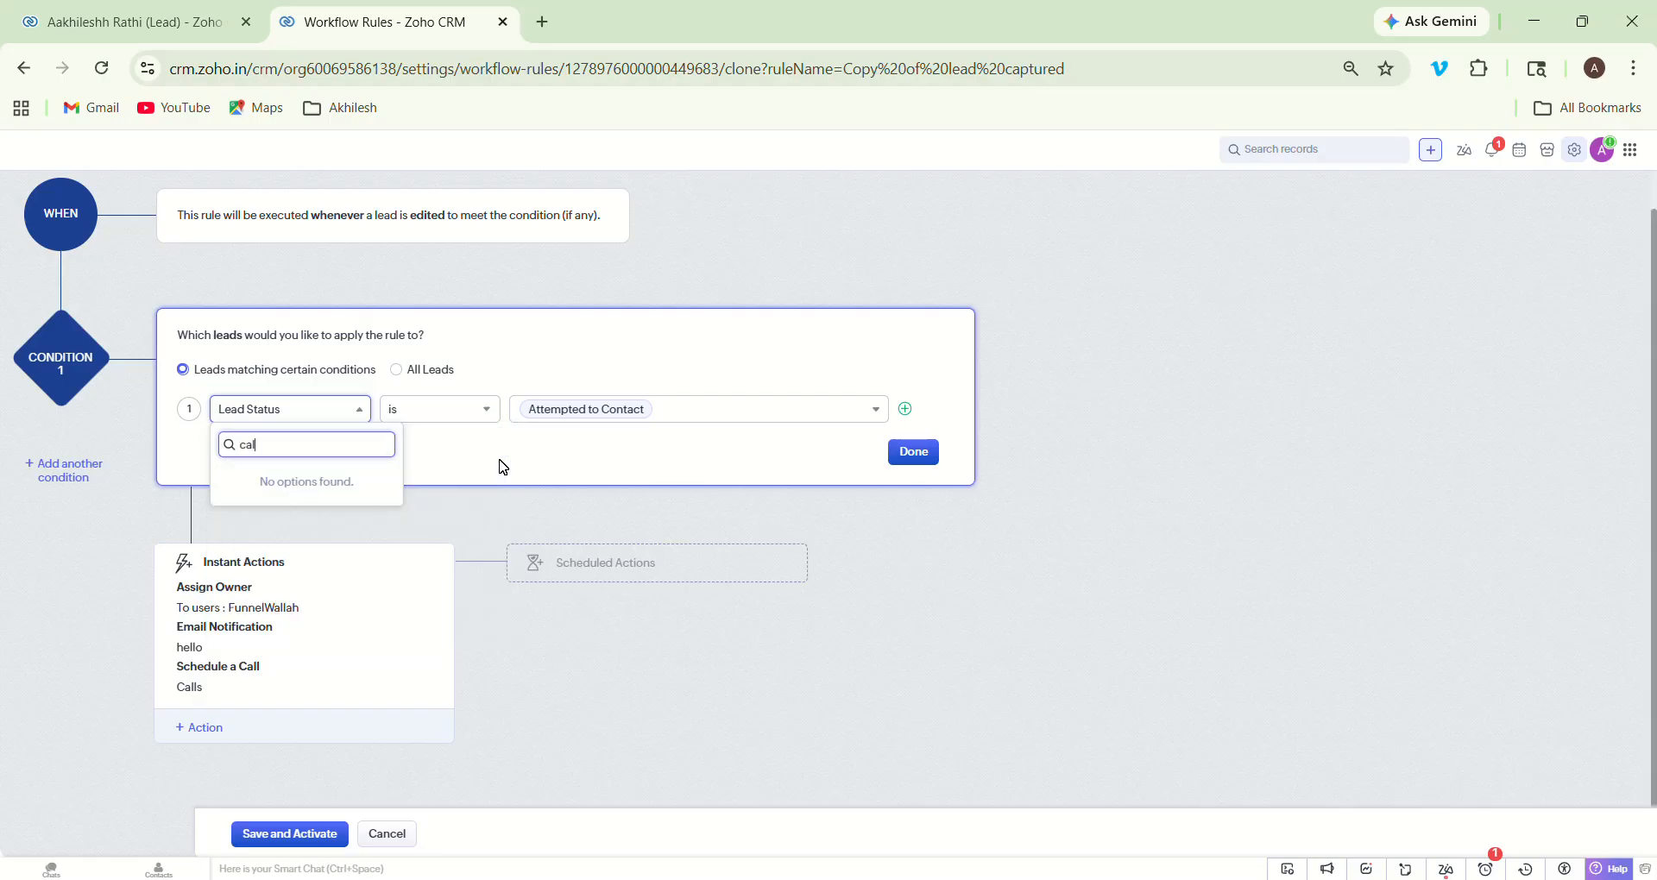
key("BackSpace")
key("BackSpace")
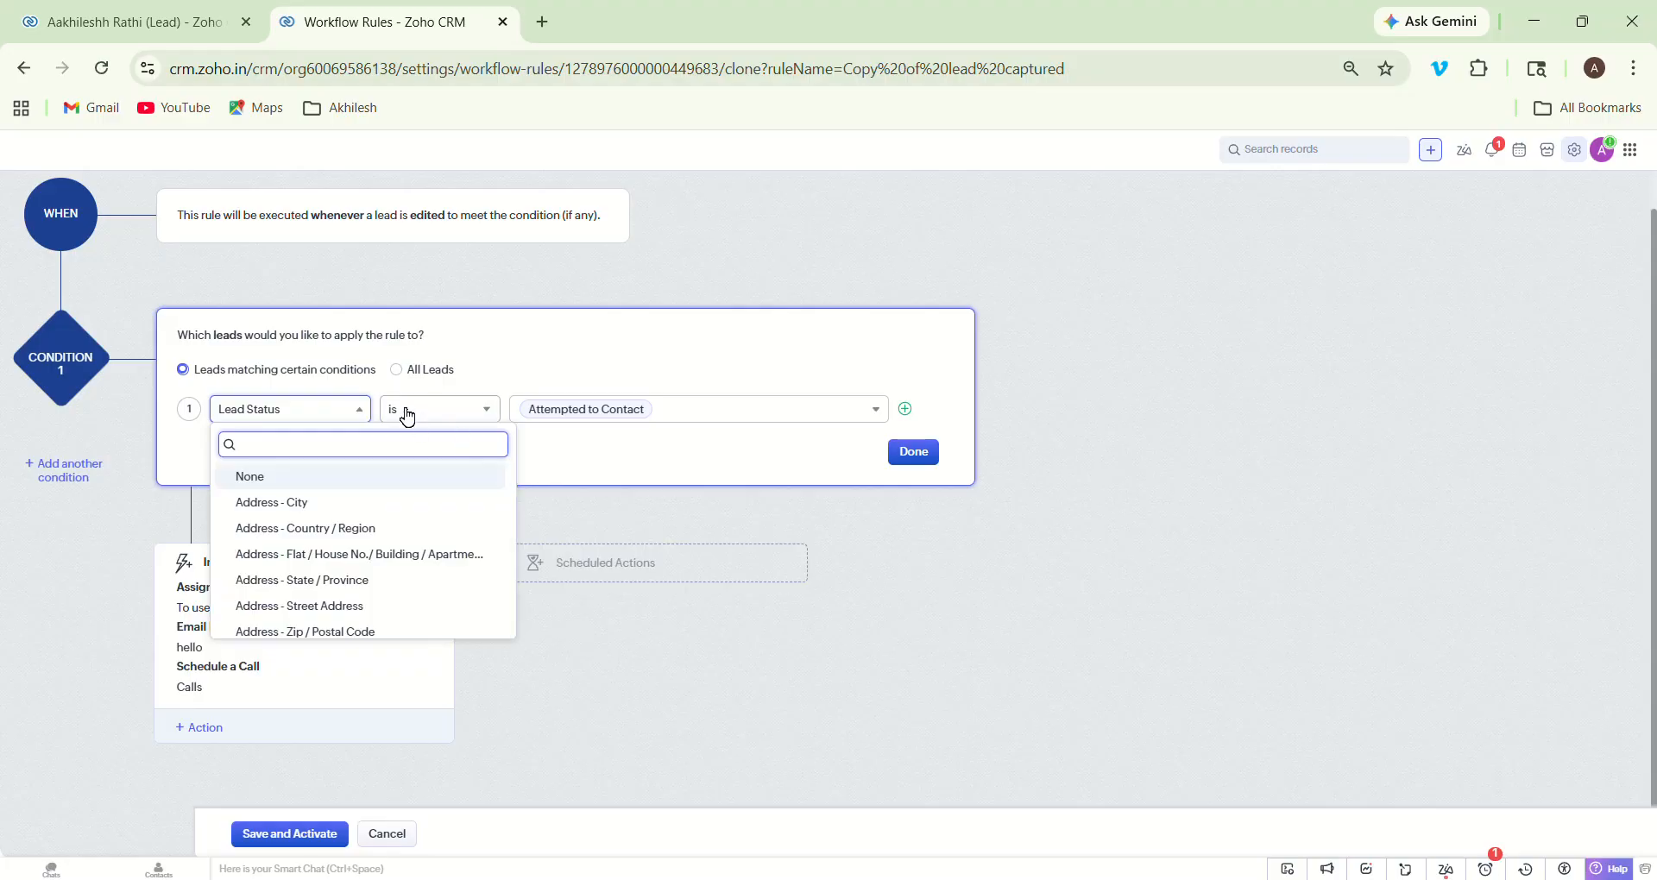
Step: Reset the first condition's criteria for leads matching certain conditions and choose Lead Status as the field
left_click(402, 369)
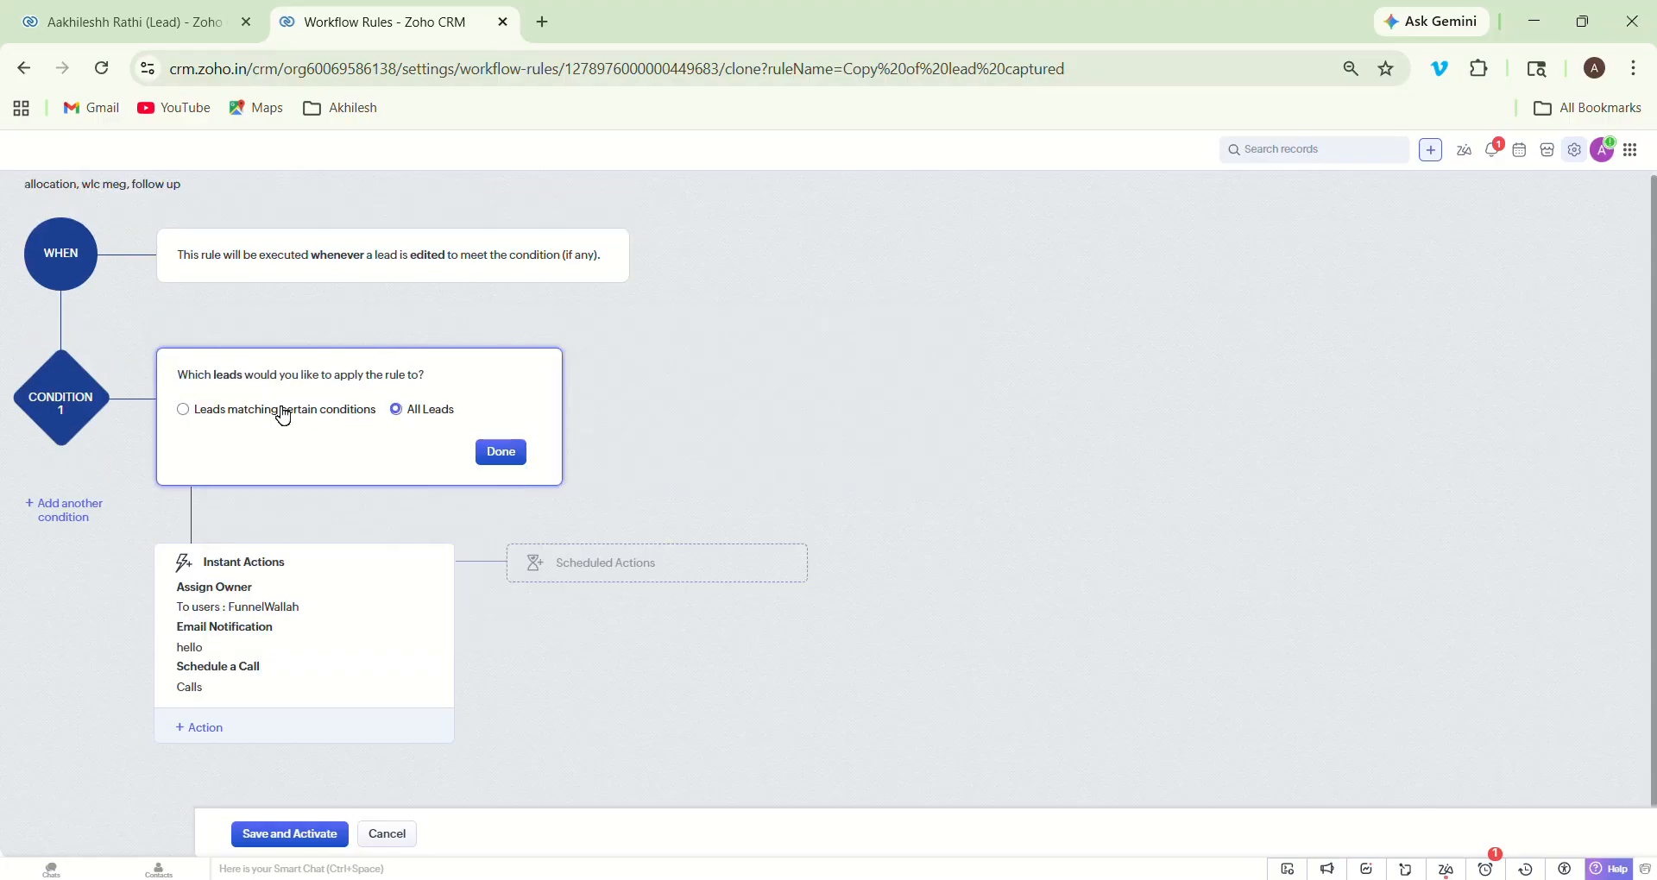
left_click(185, 411)
left_click(322, 459)
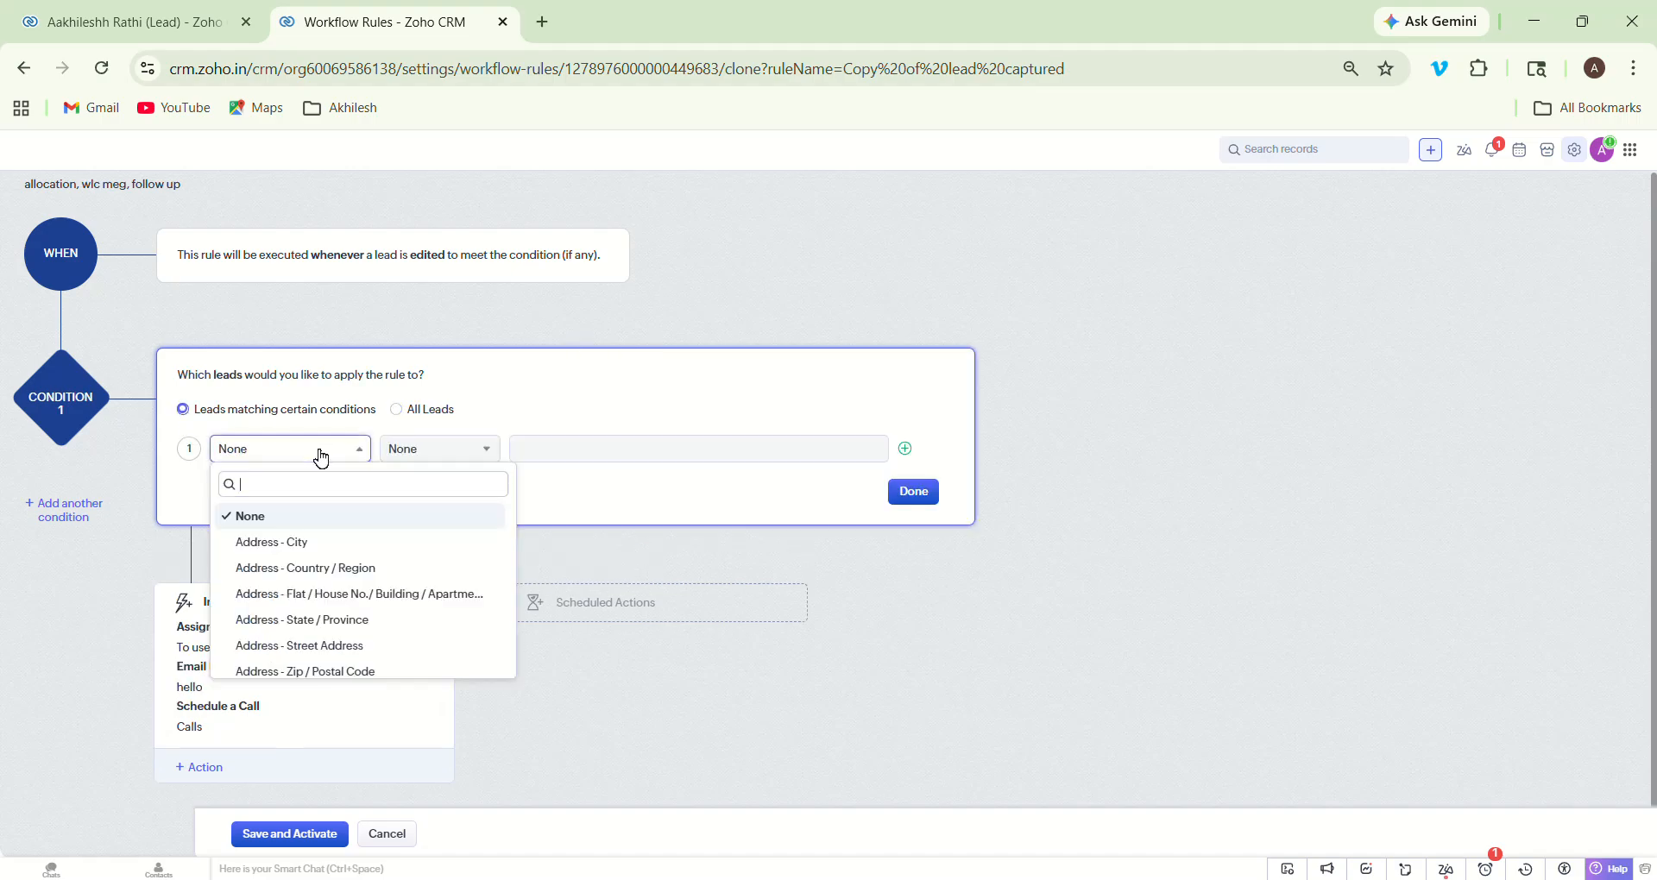
key("Down")
key("Down")
key("Down")
key("Down")
key("Down")
key("Down")
key("Down")
key("Down")
key("Down")
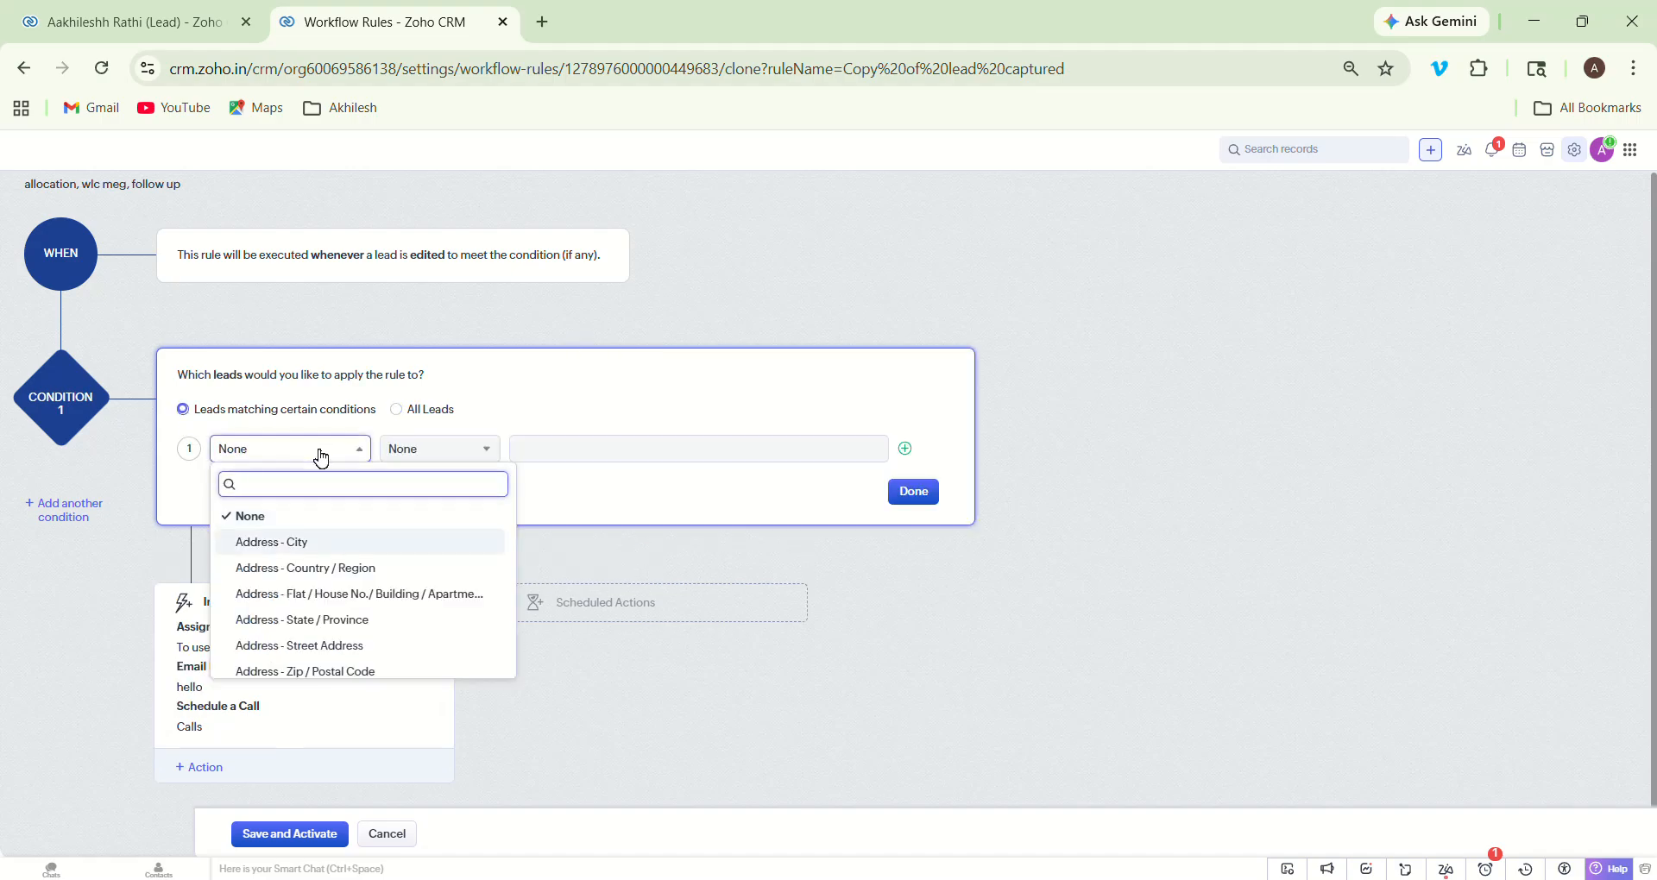
key("Down")
key("Down")
key("Down")
key("Down")
key("Down")
key("Down")
key("Down")
key("Down")
key("Down")
key("Down")
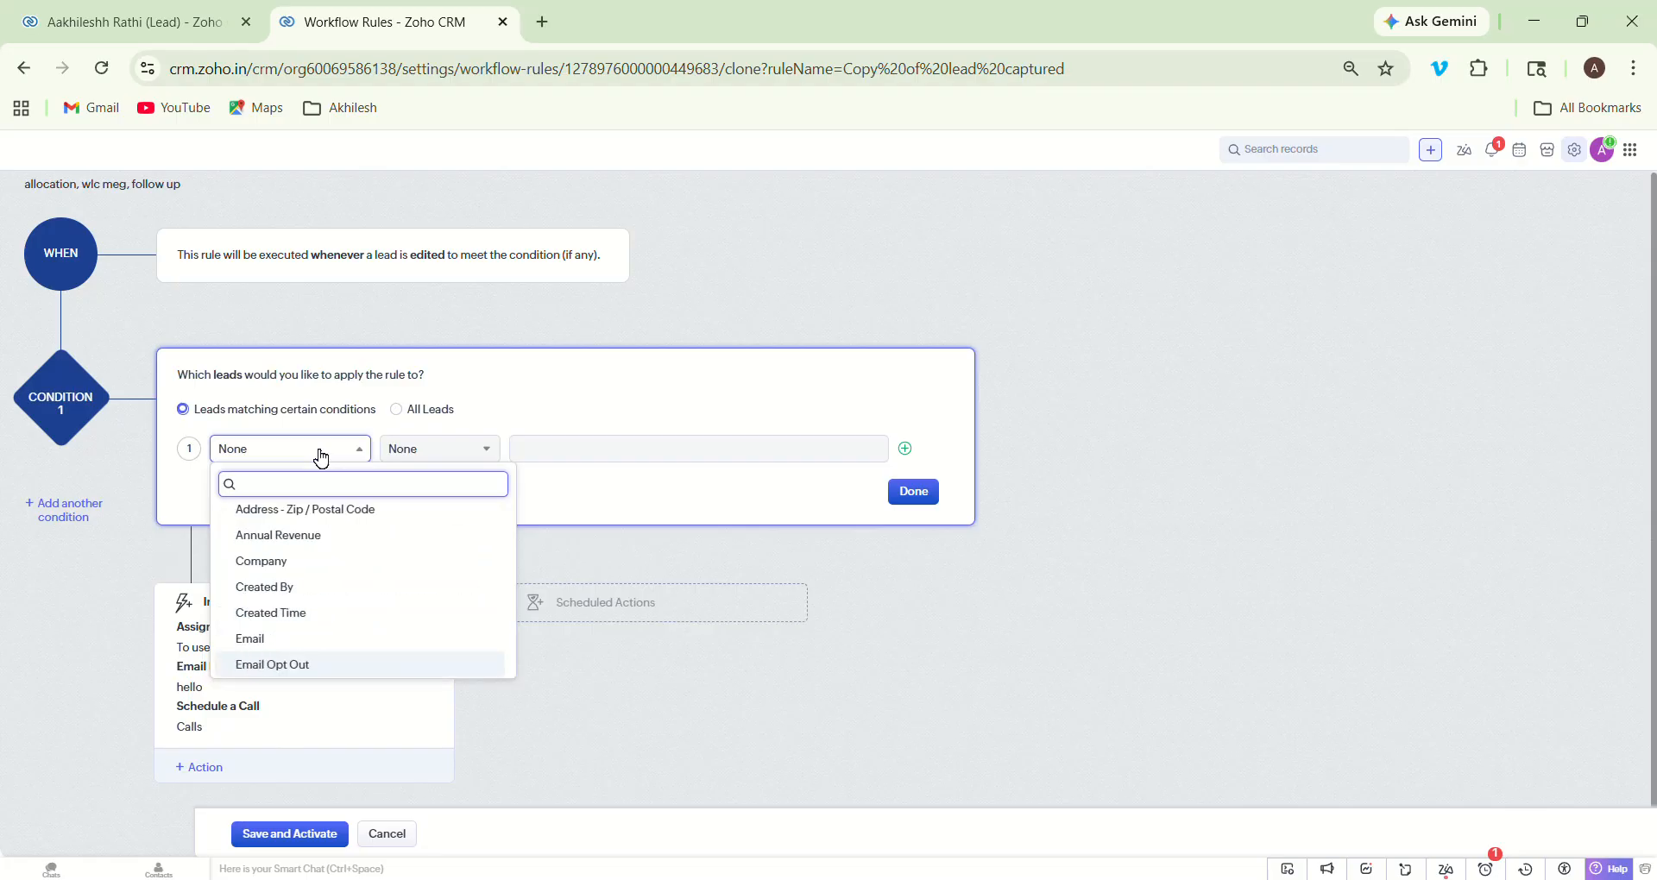
key("Down")
key("Down")
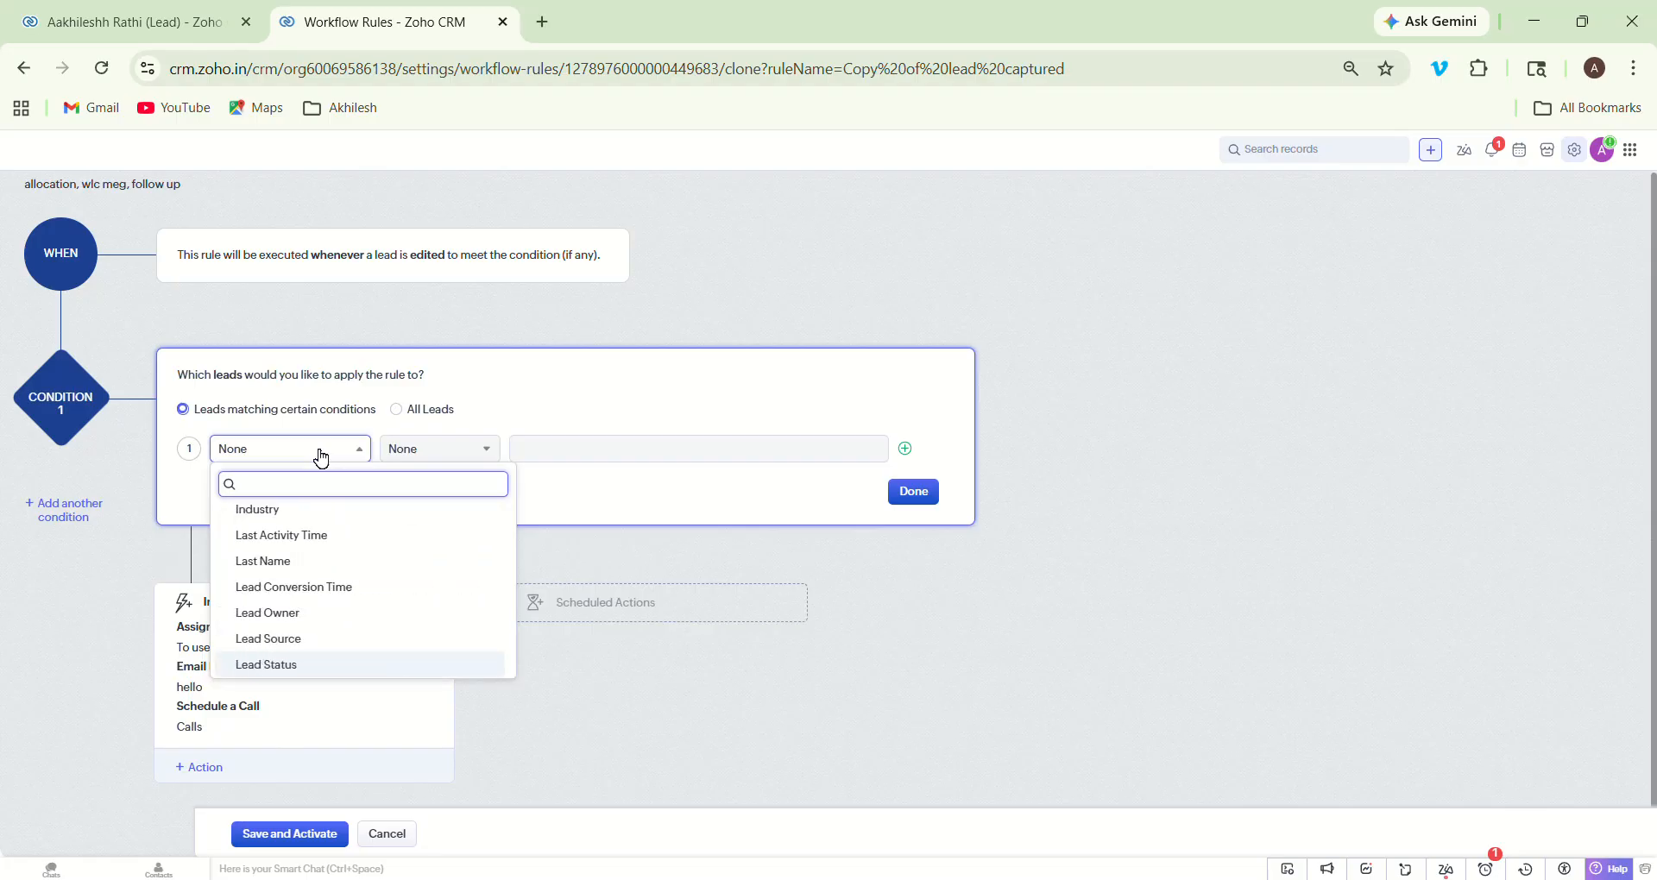
type("status")
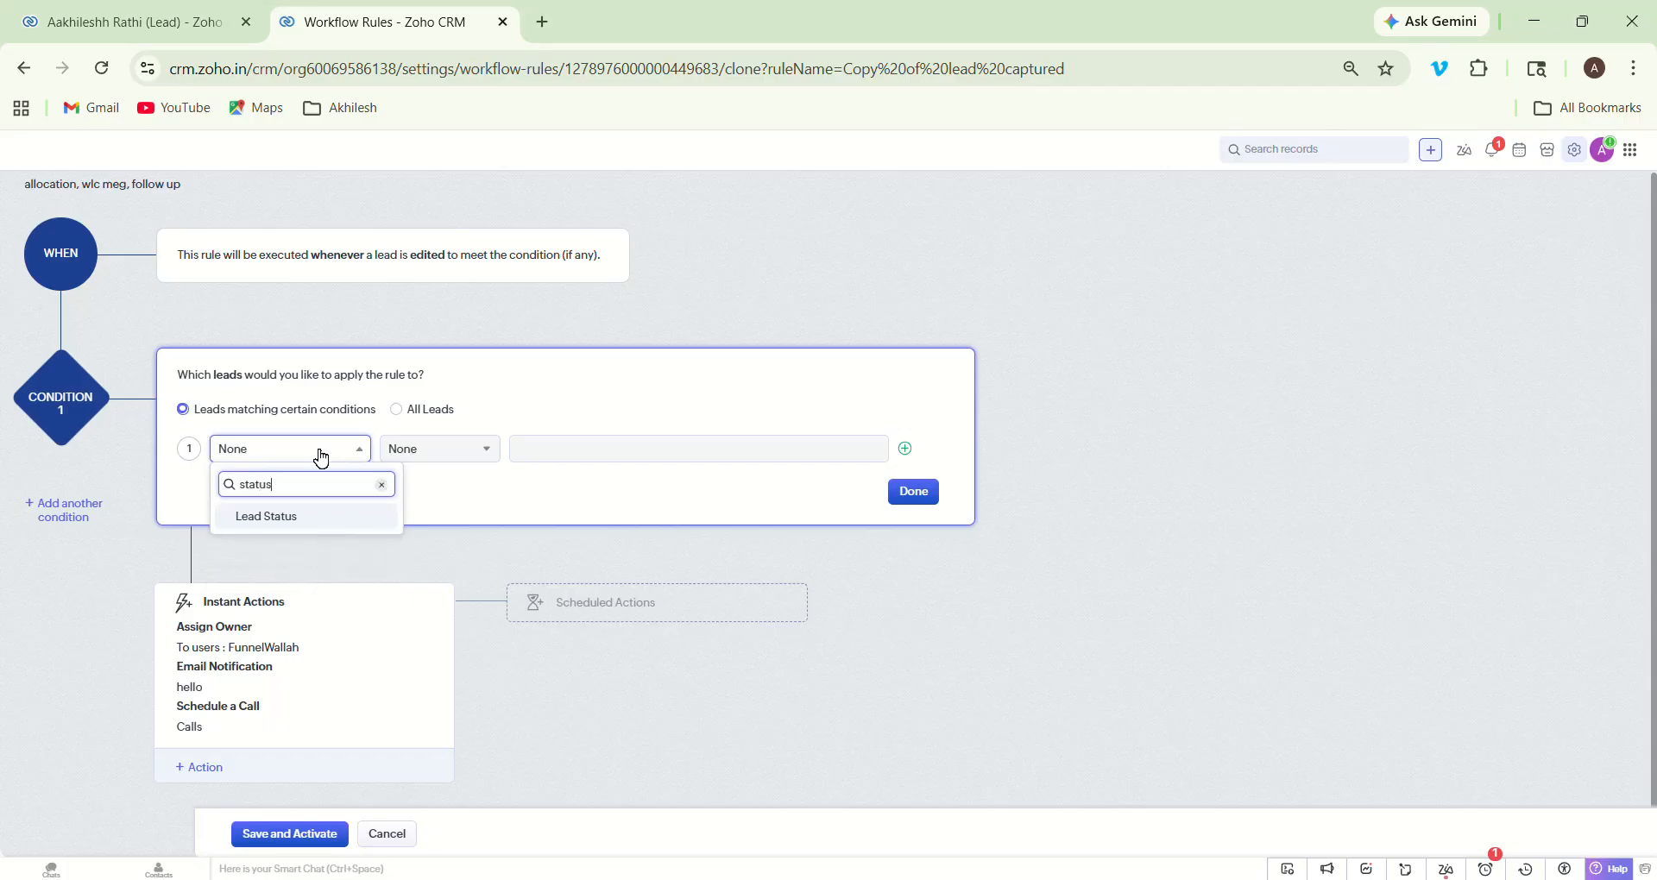
left_click(316, 518)
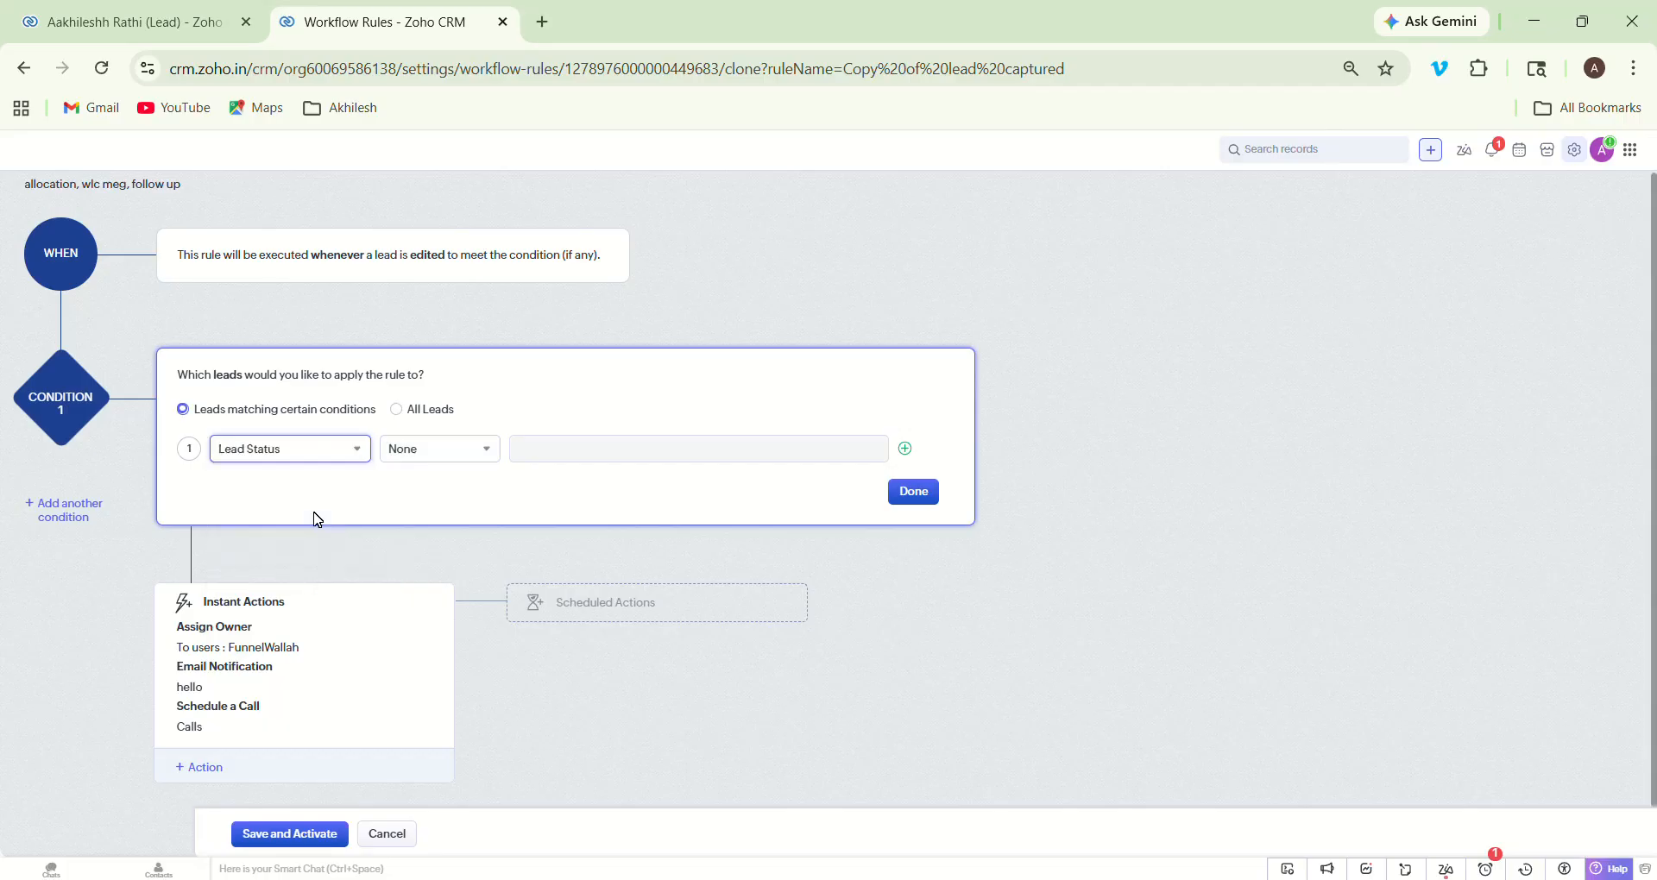
Step: Complete the Lead Status criterion as is Not Contacted and confirm the condition
left_click(469, 463)
left_click(460, 509)
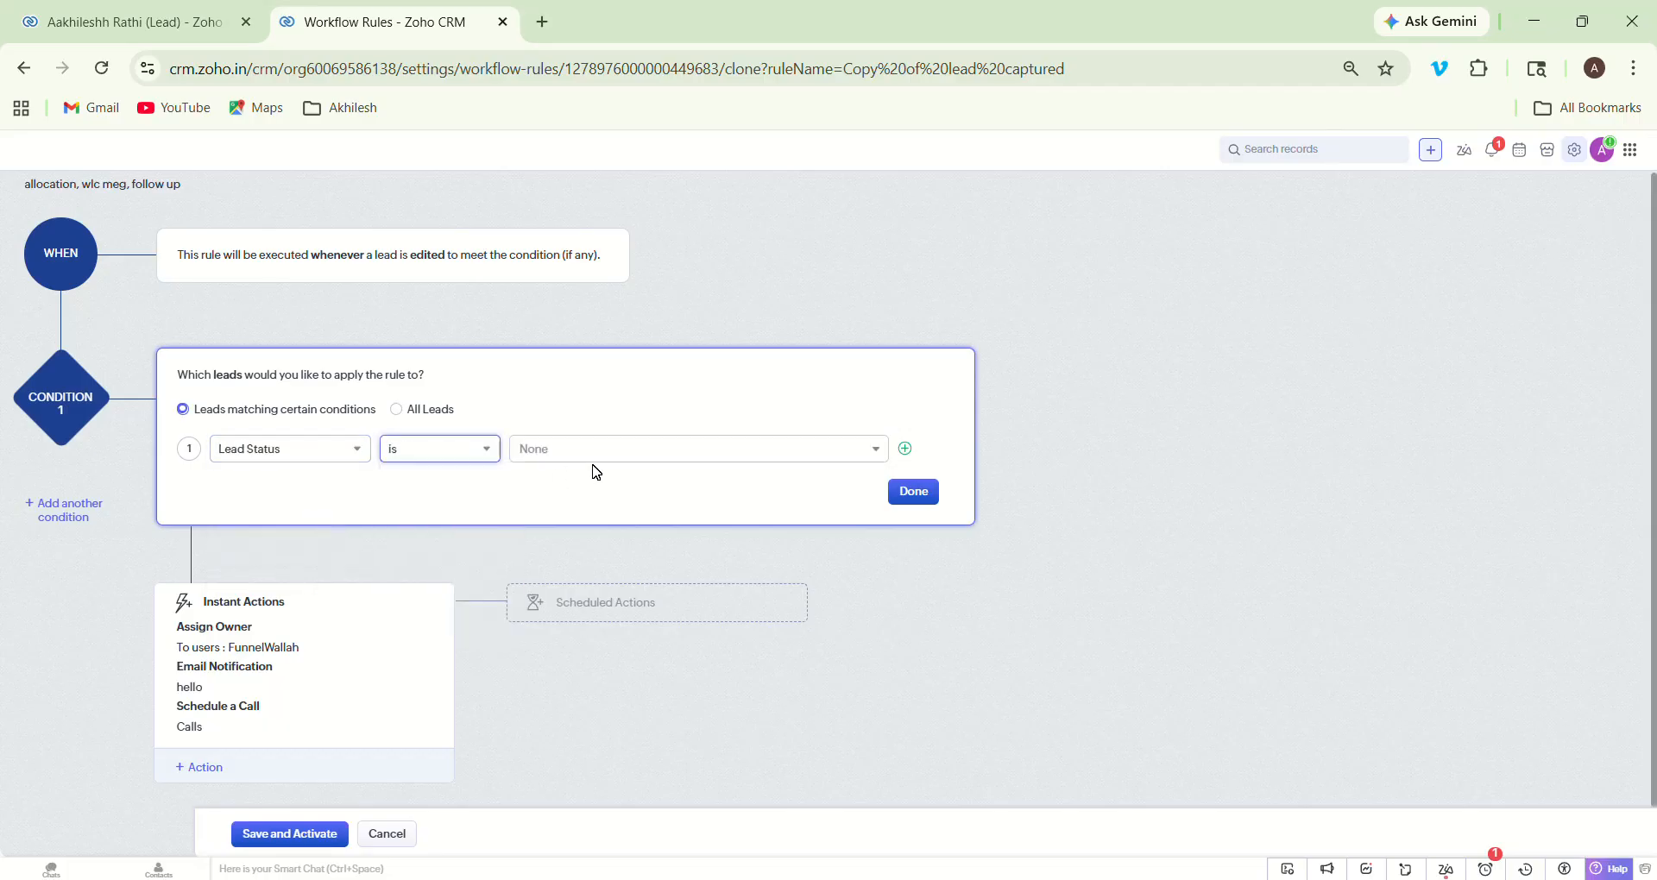
left_click(624, 454)
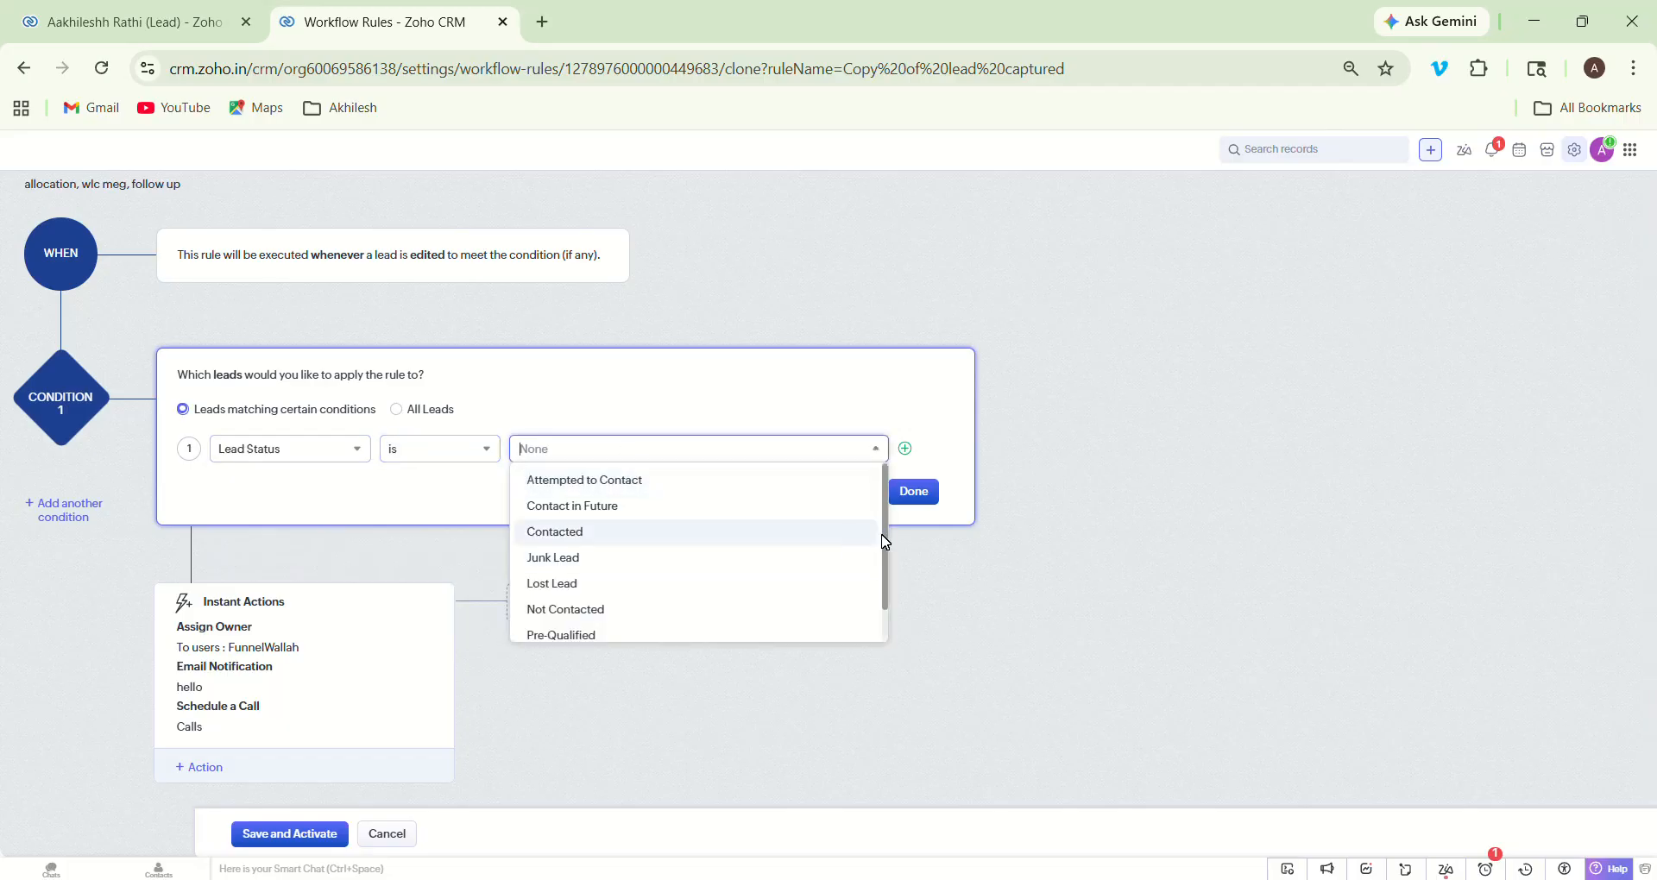
scroll(600, 569, "down", 1)
left_click(600, 572)
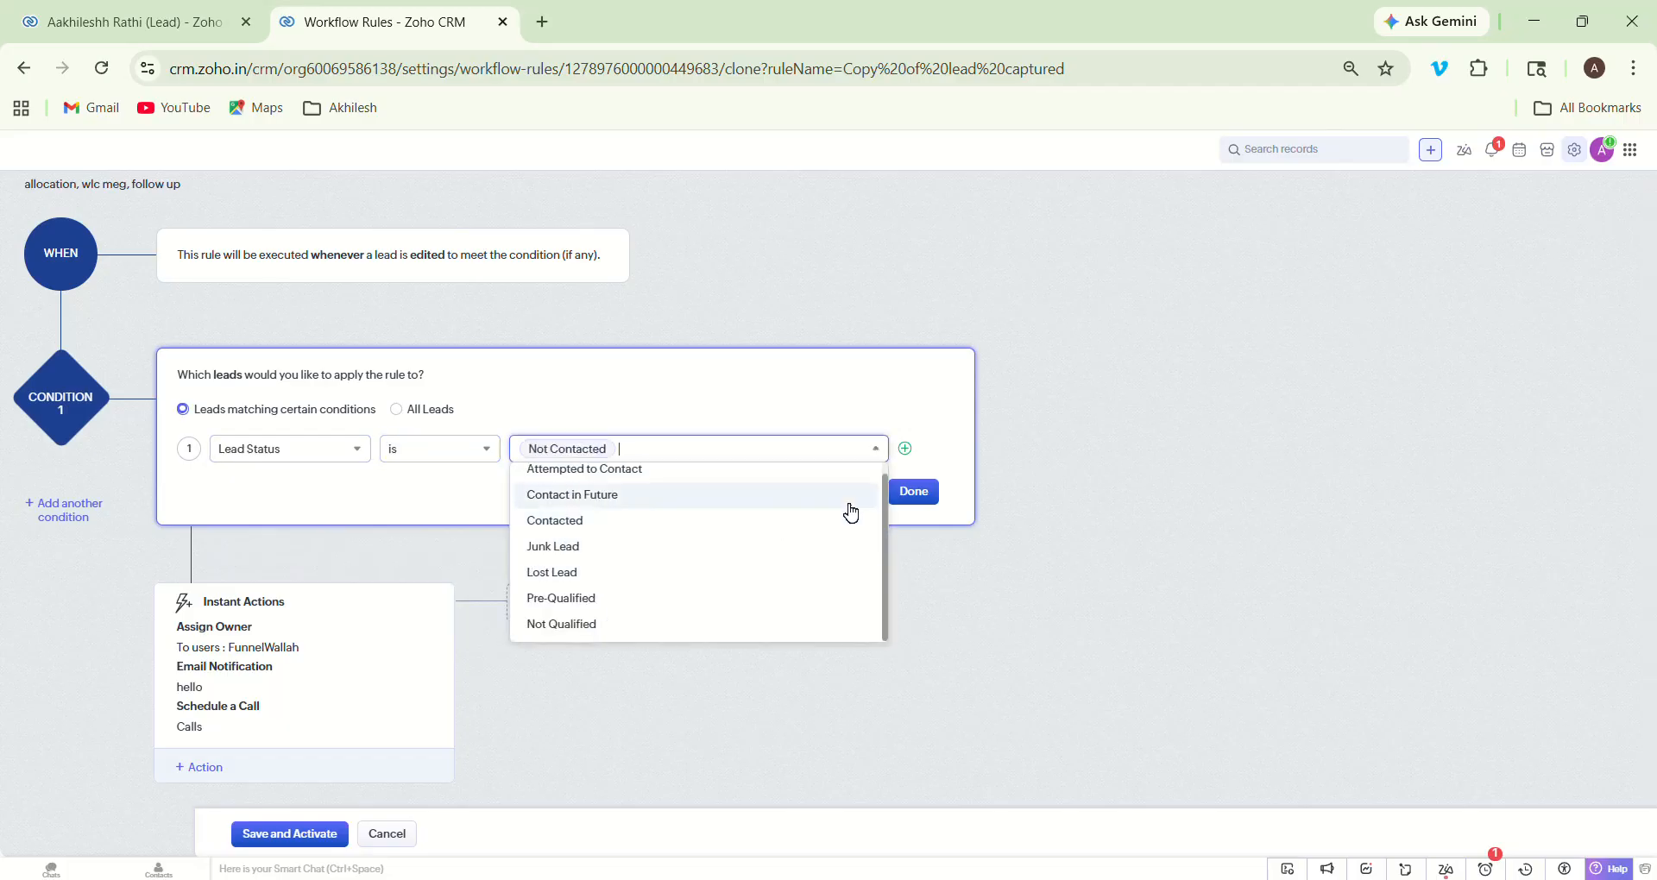
left_click(914, 493)
Step: Remove the Assign Owner action from the cloned rule's instant actions
mouse_move(205, 614)
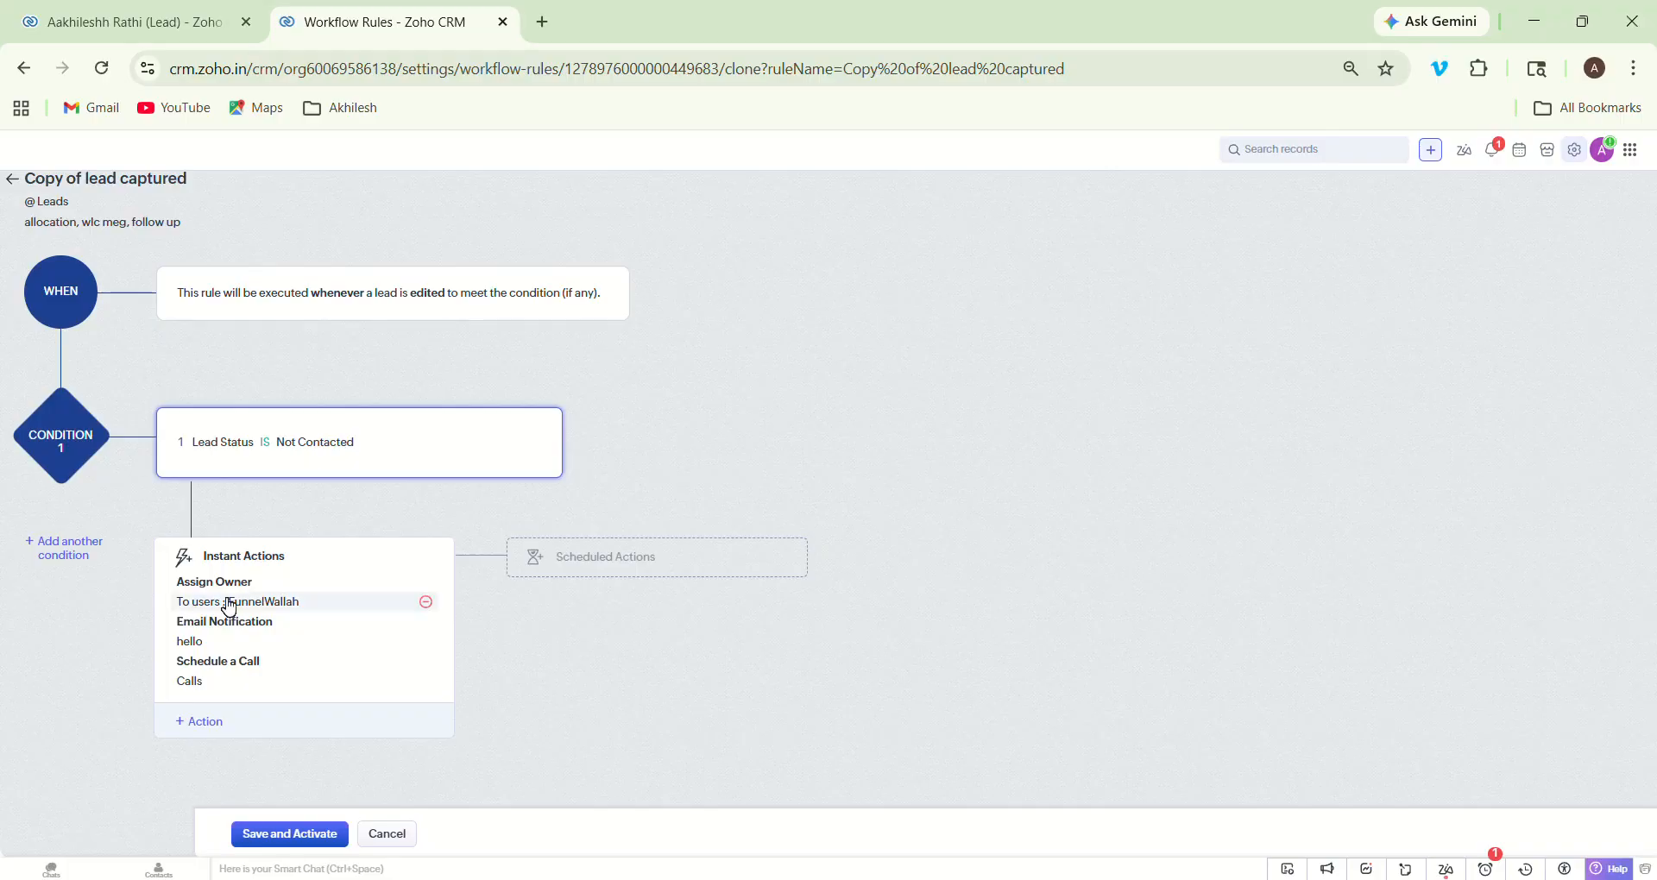
left_click(428, 604)
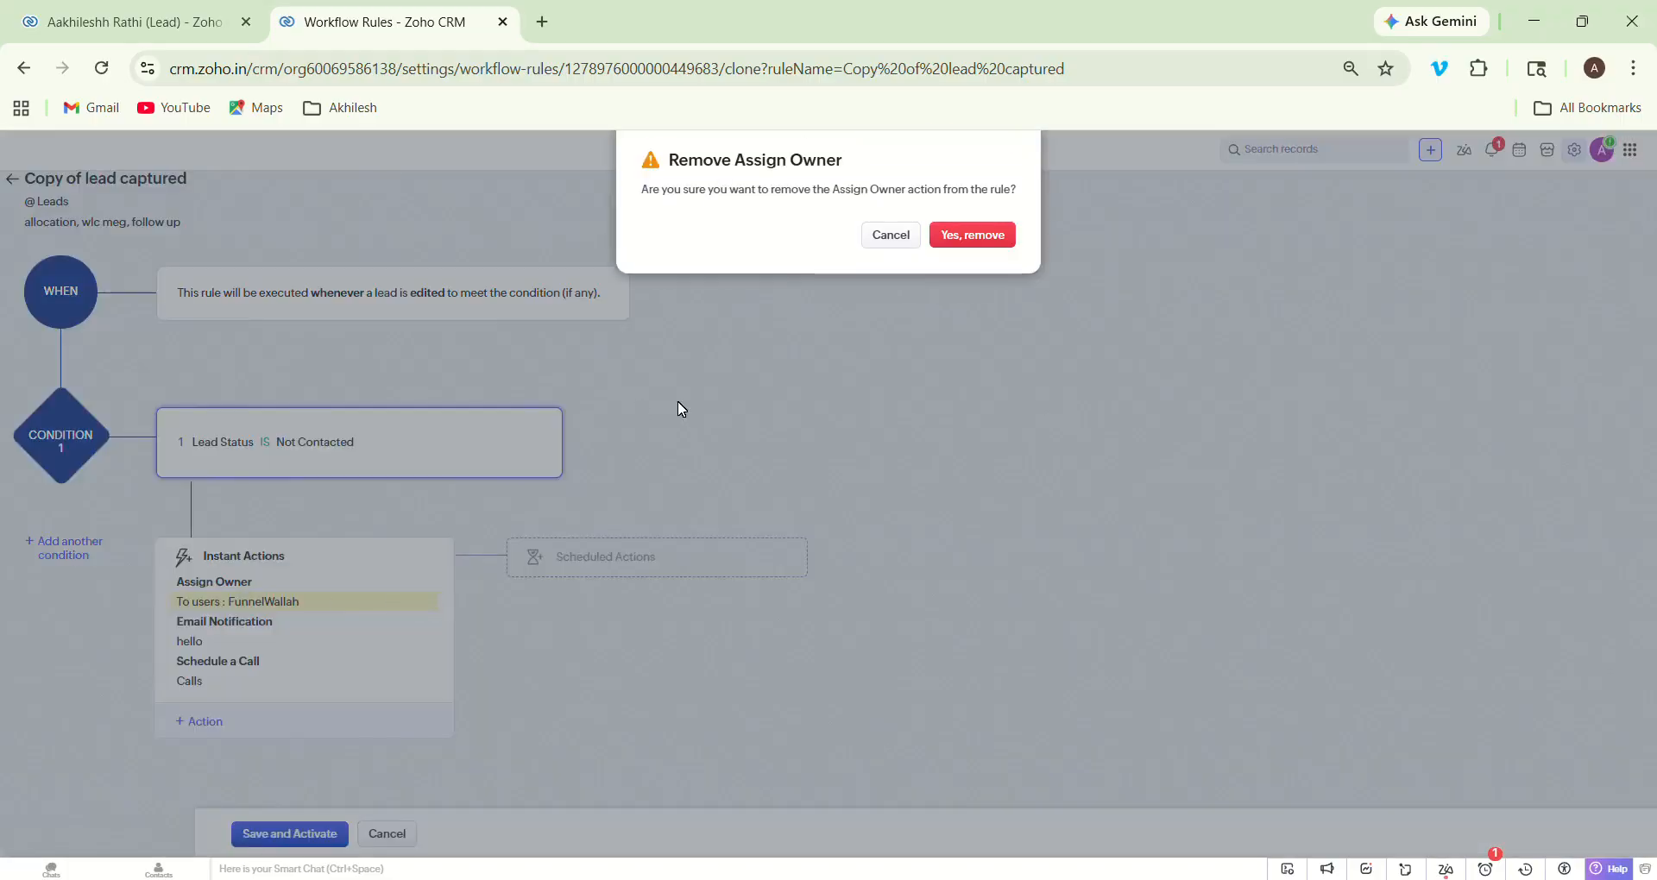
left_click(972, 240)
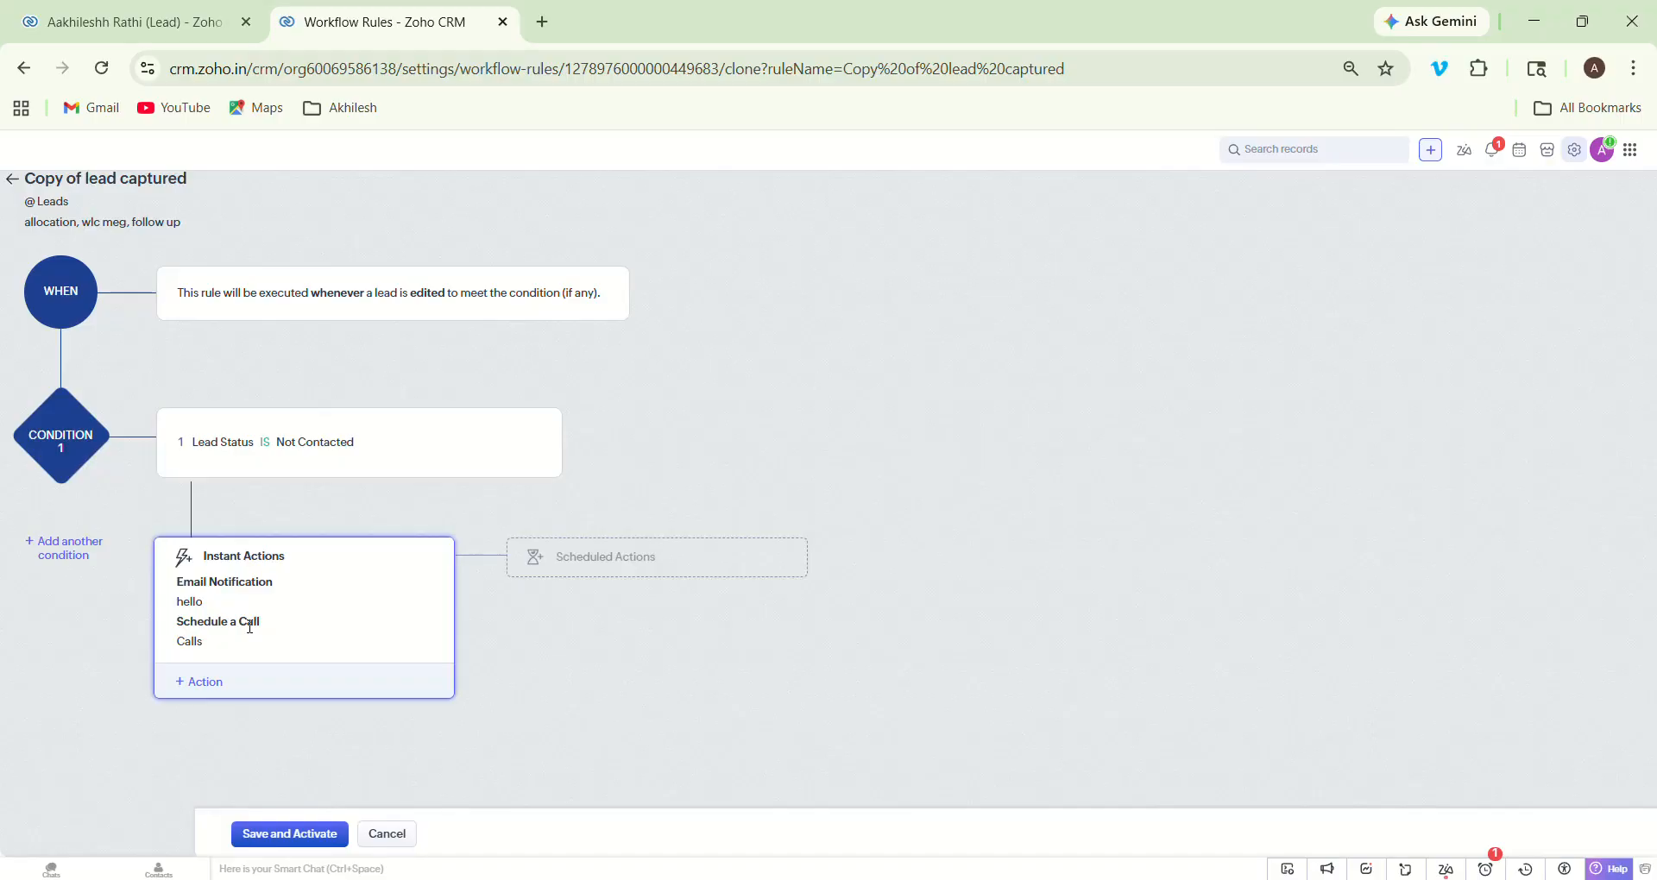
Step: Edit the cloned rule's Schedule a Call action so the call starts 1 day after the trigger date
left_click(201, 645)
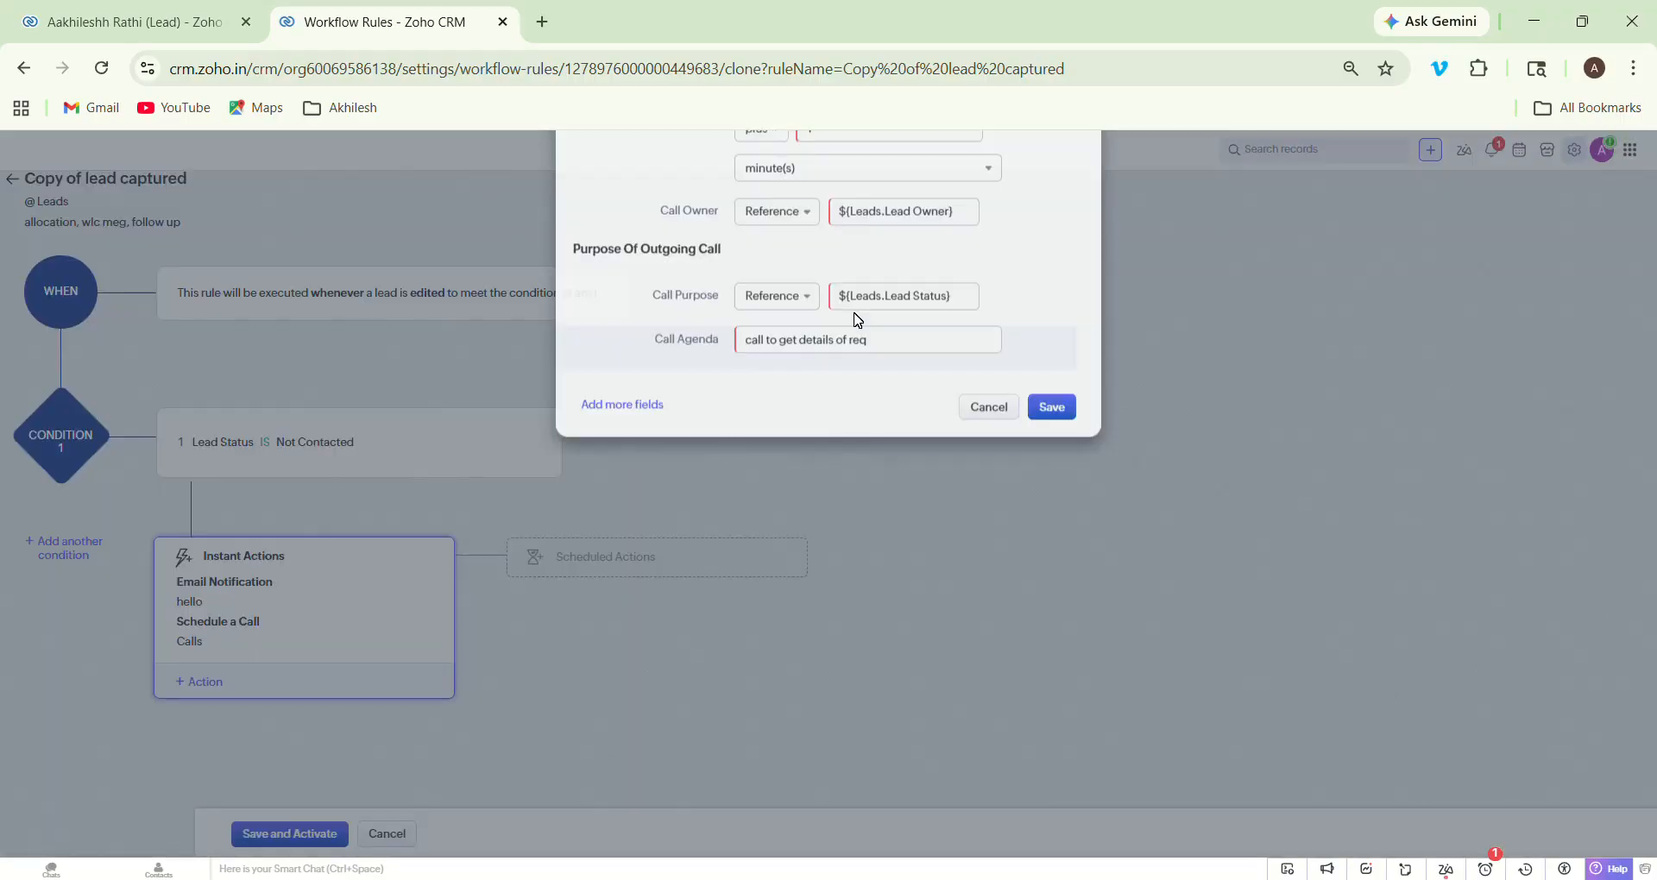
left_click(848, 375)
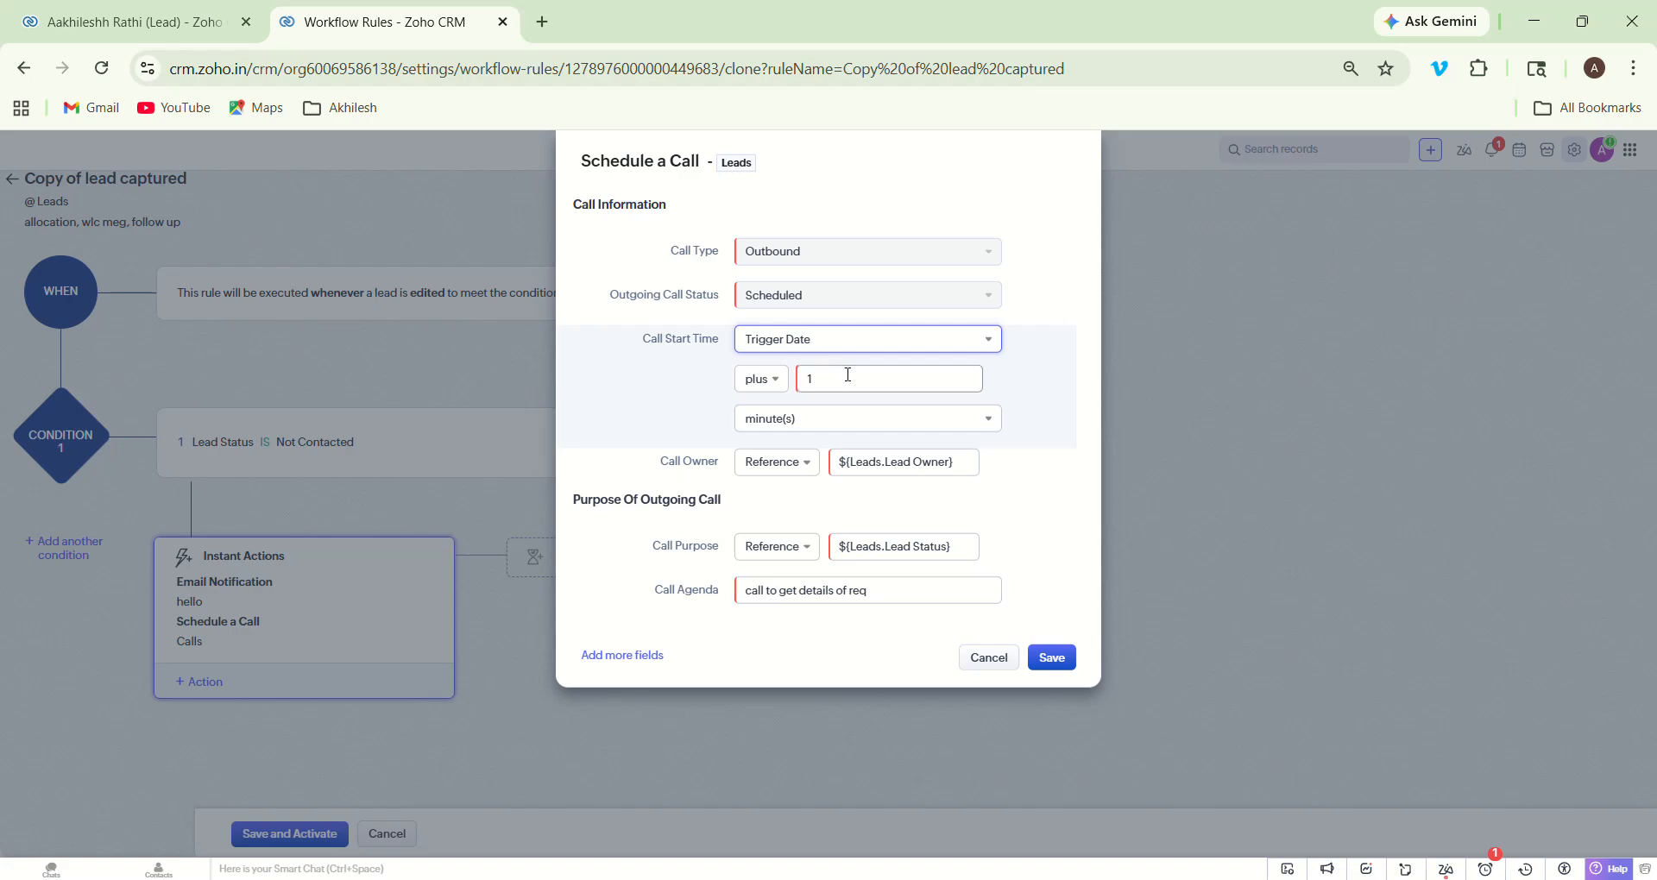
left_click(851, 428)
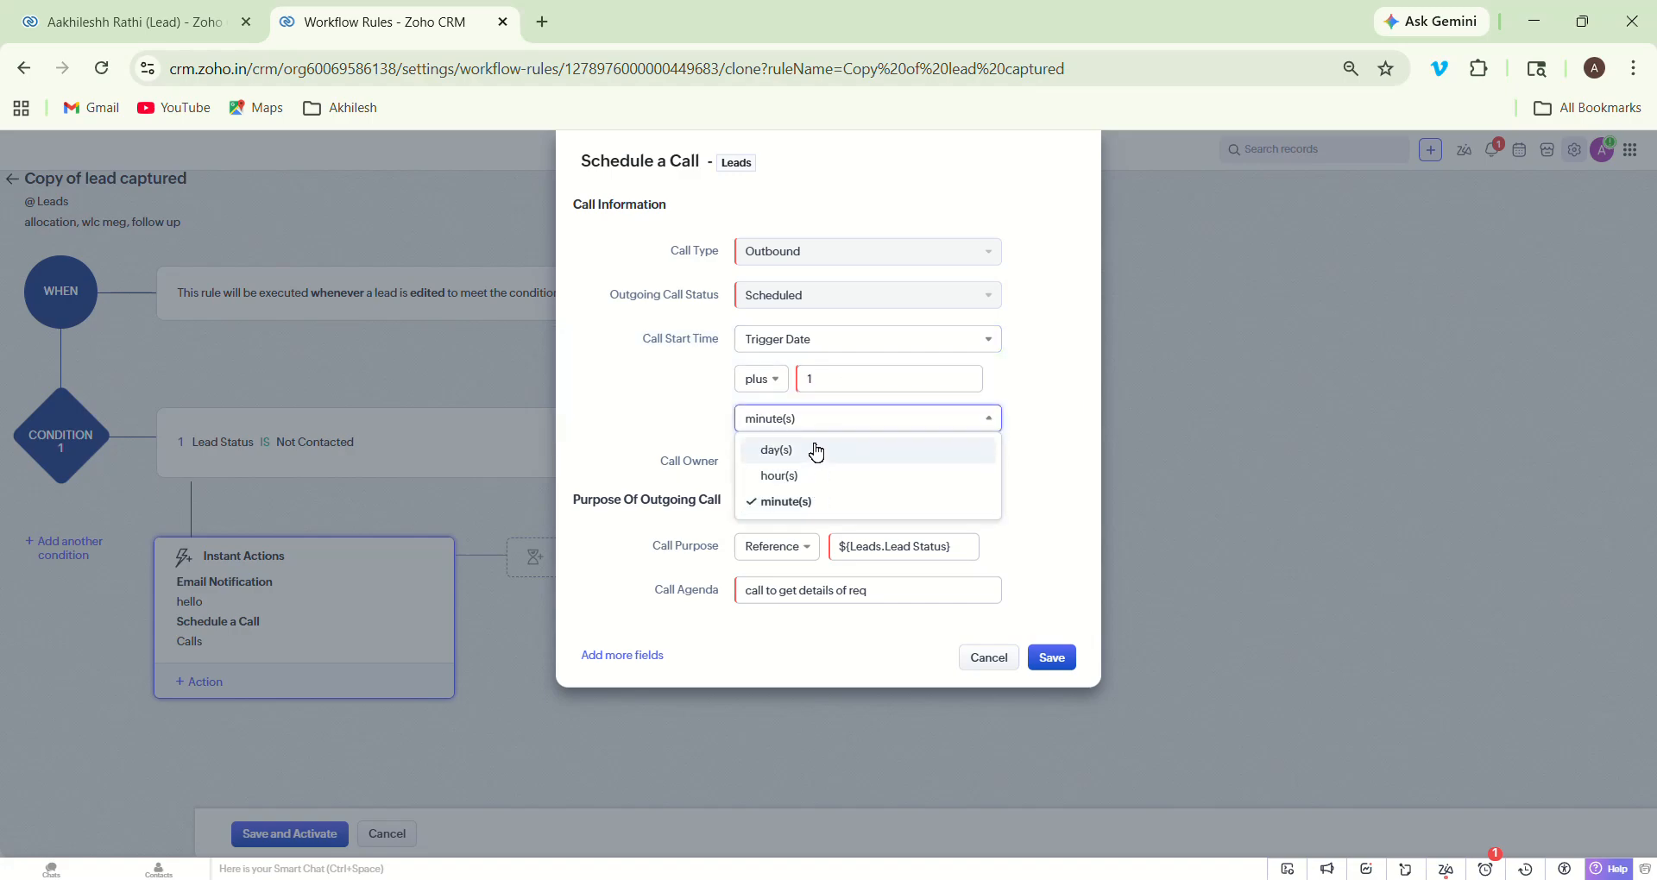
left_click(814, 449)
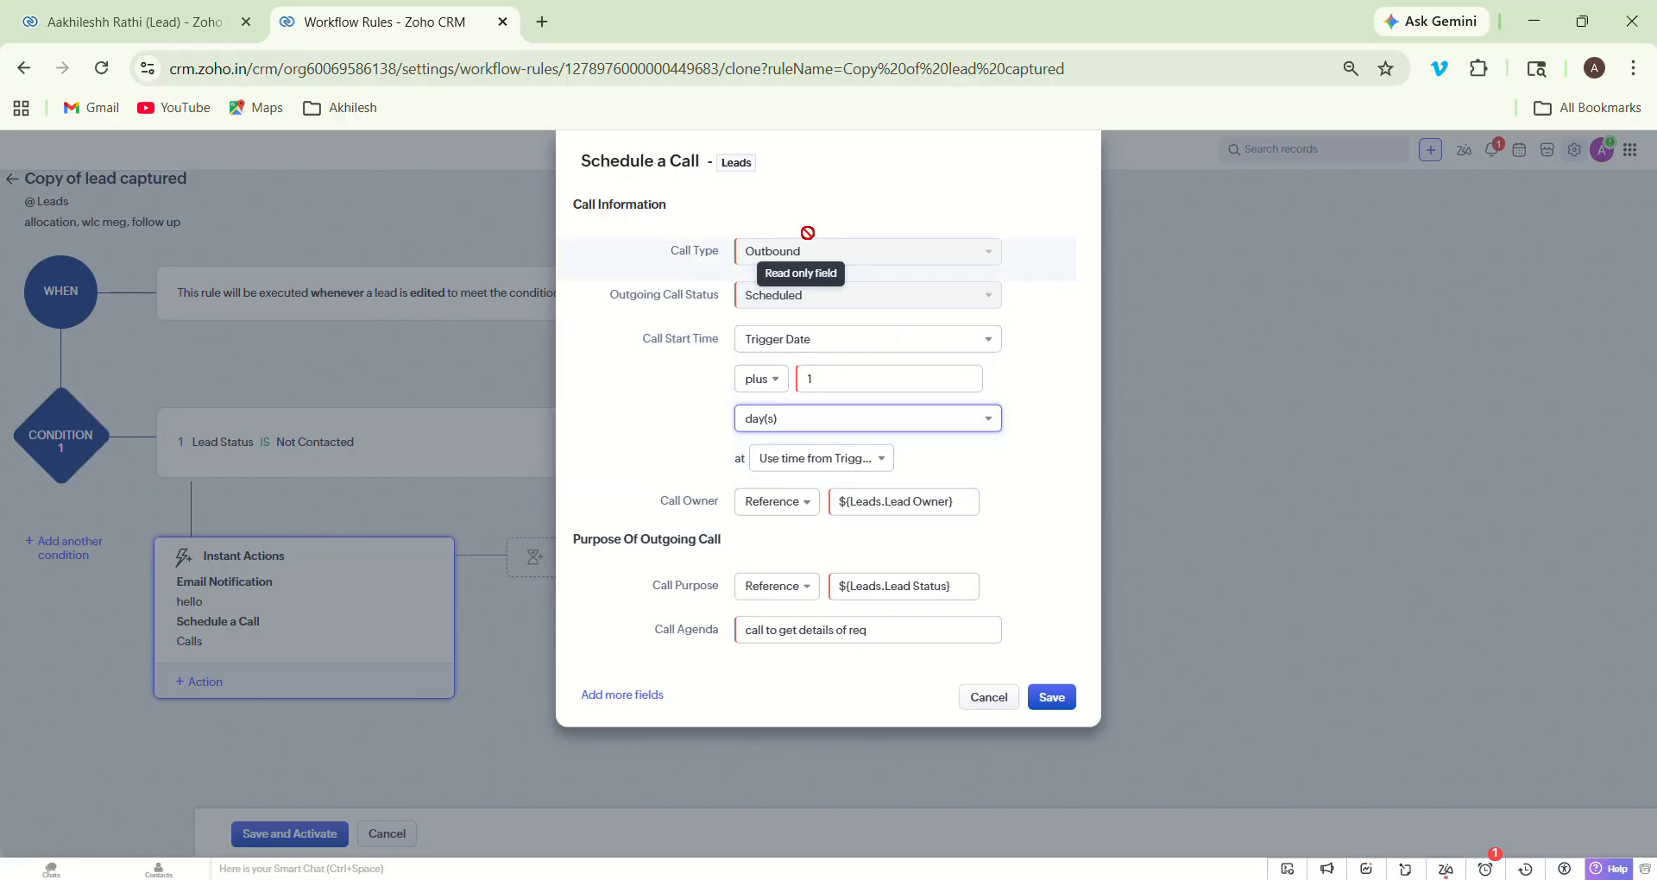
Step: Set the scheduled call to a new time of 11:00 AM, save the action, and save and activate the rule
left_click(822, 462)
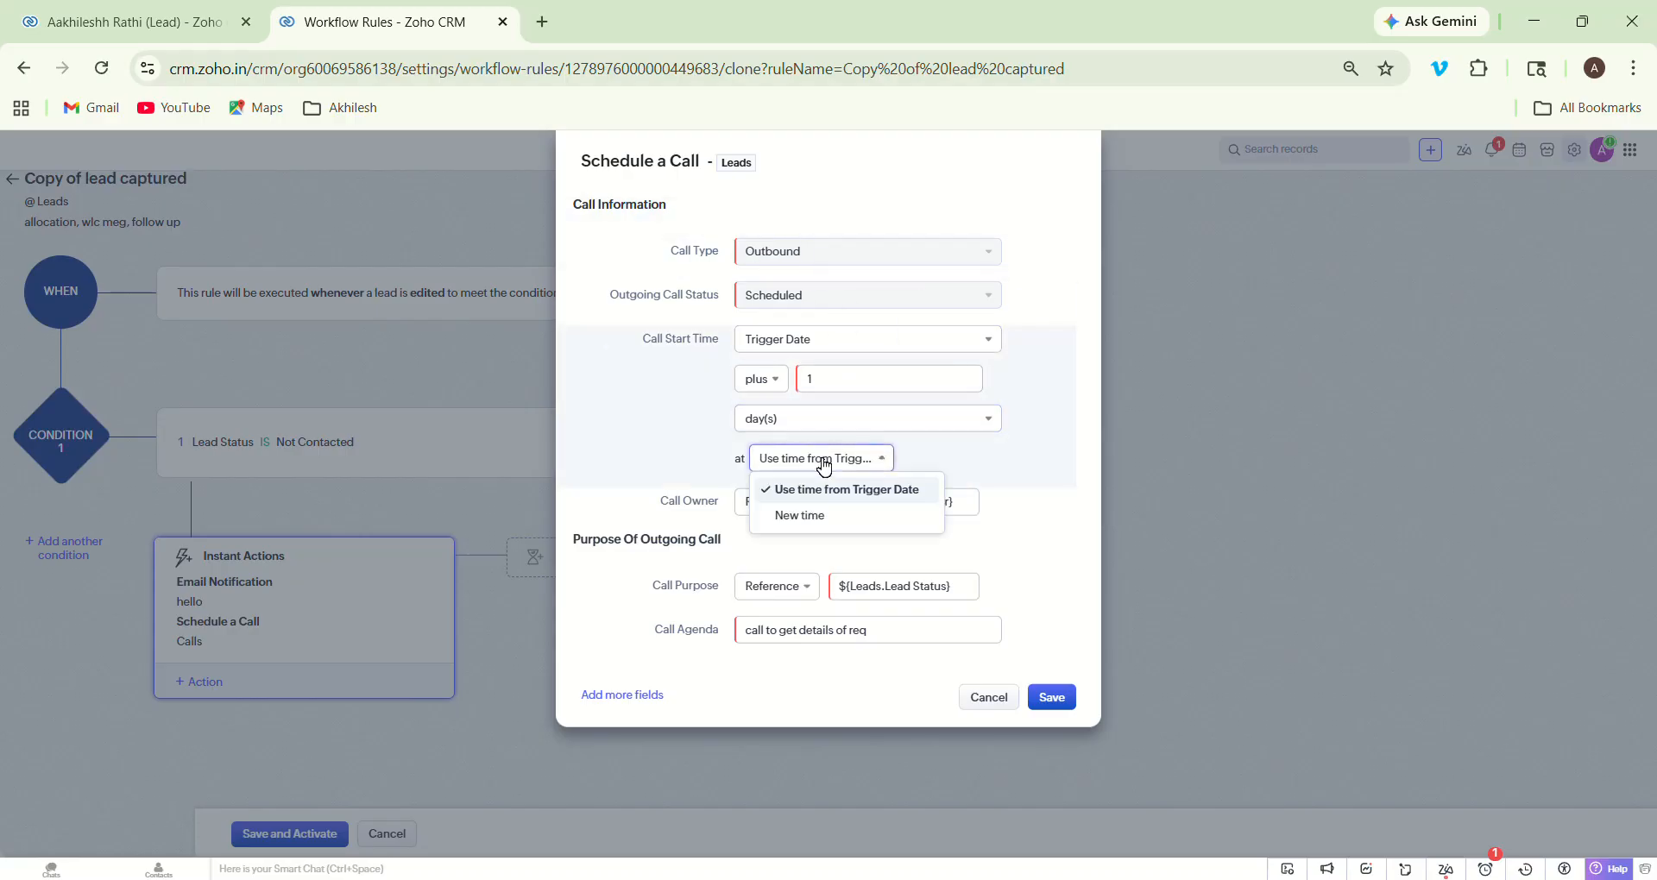
left_click(798, 516)
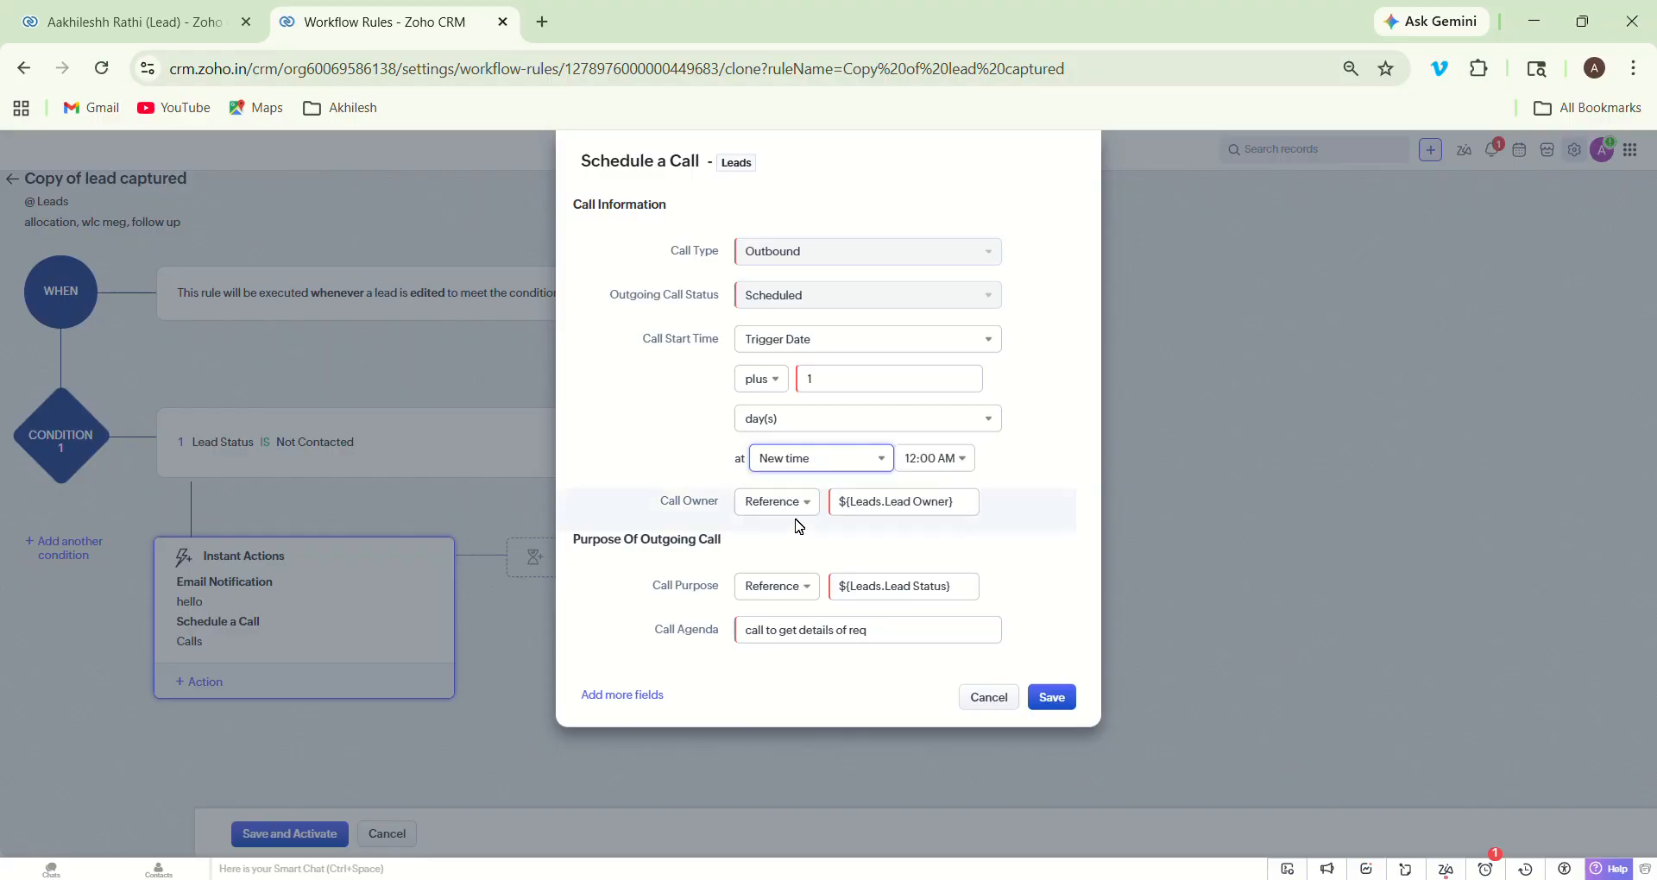
left_click(934, 458)
type("11")
left_click(965, 494)
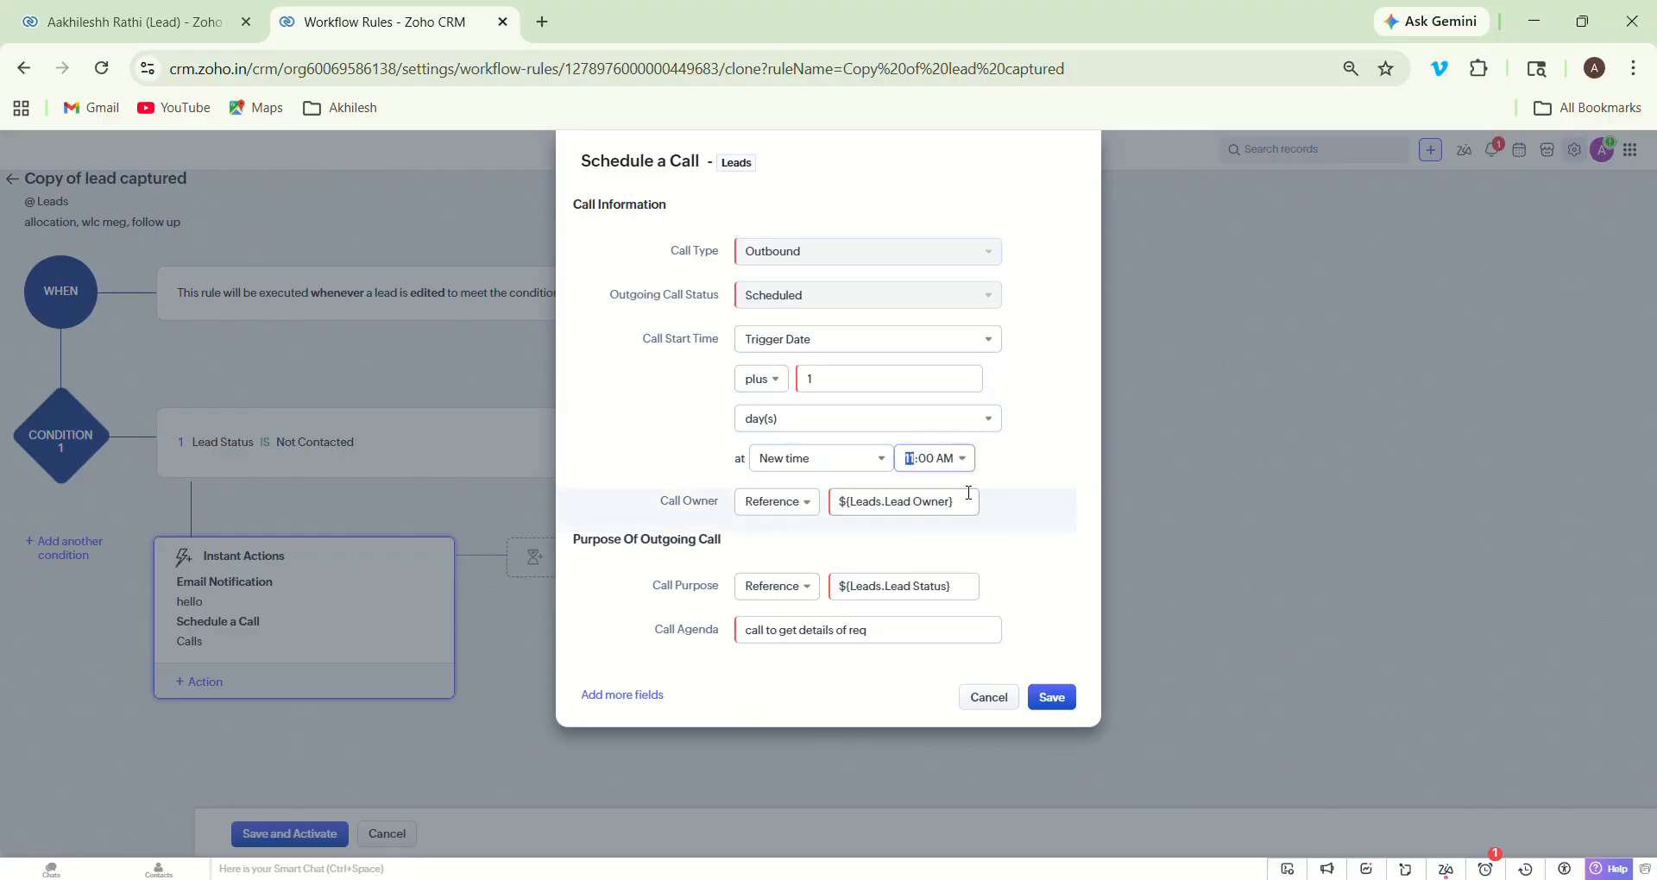
left_click(1053, 697)
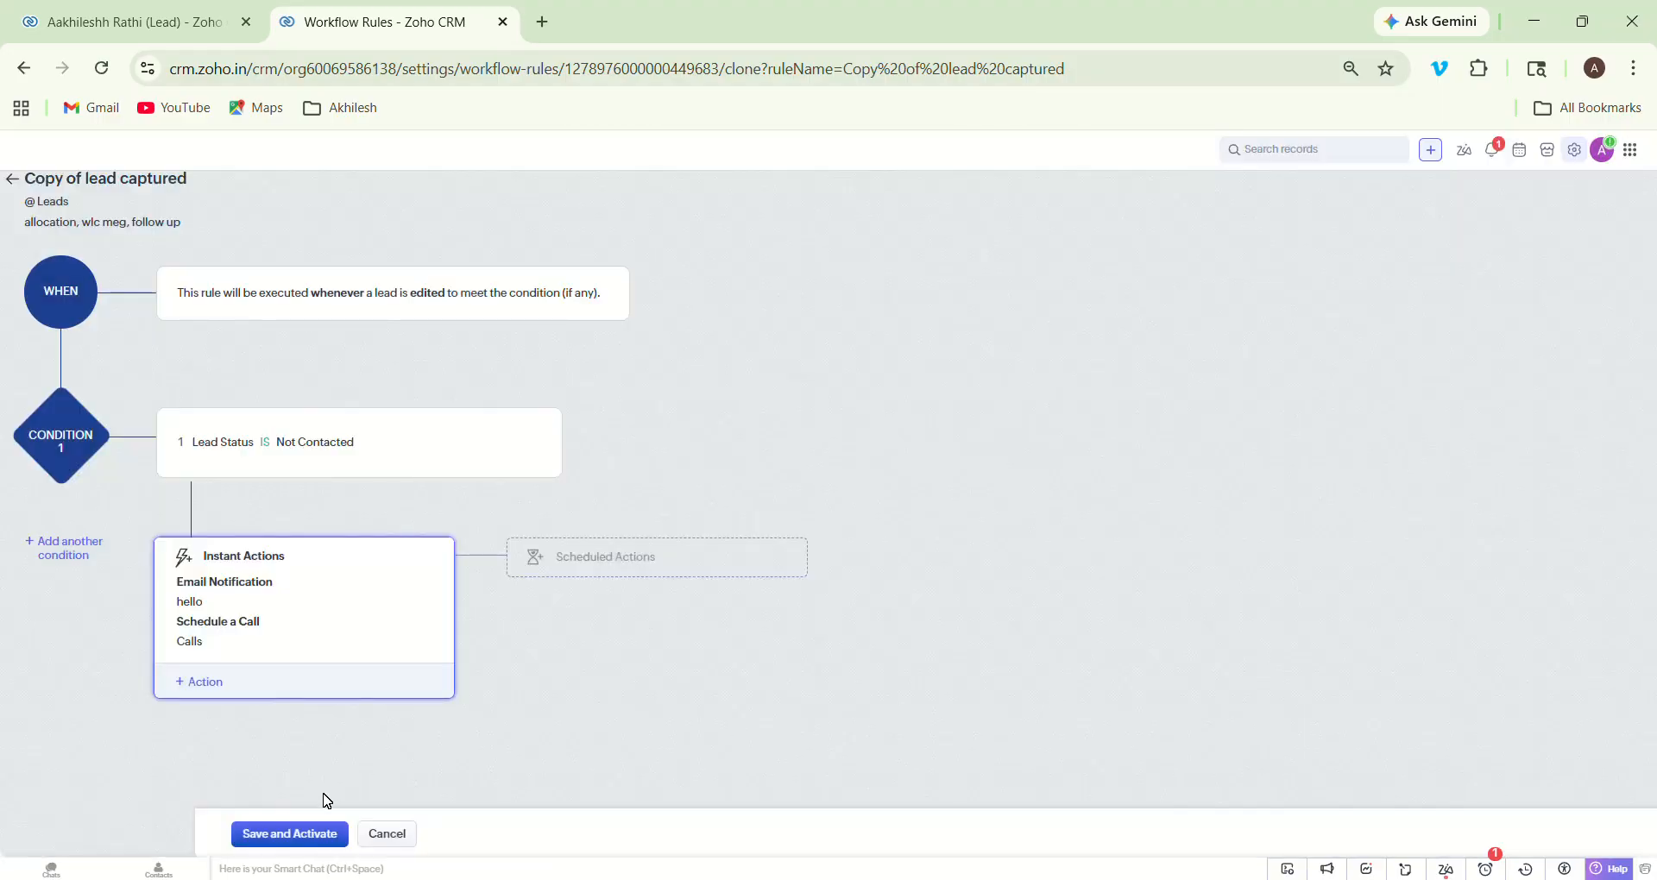
left_click(287, 833)
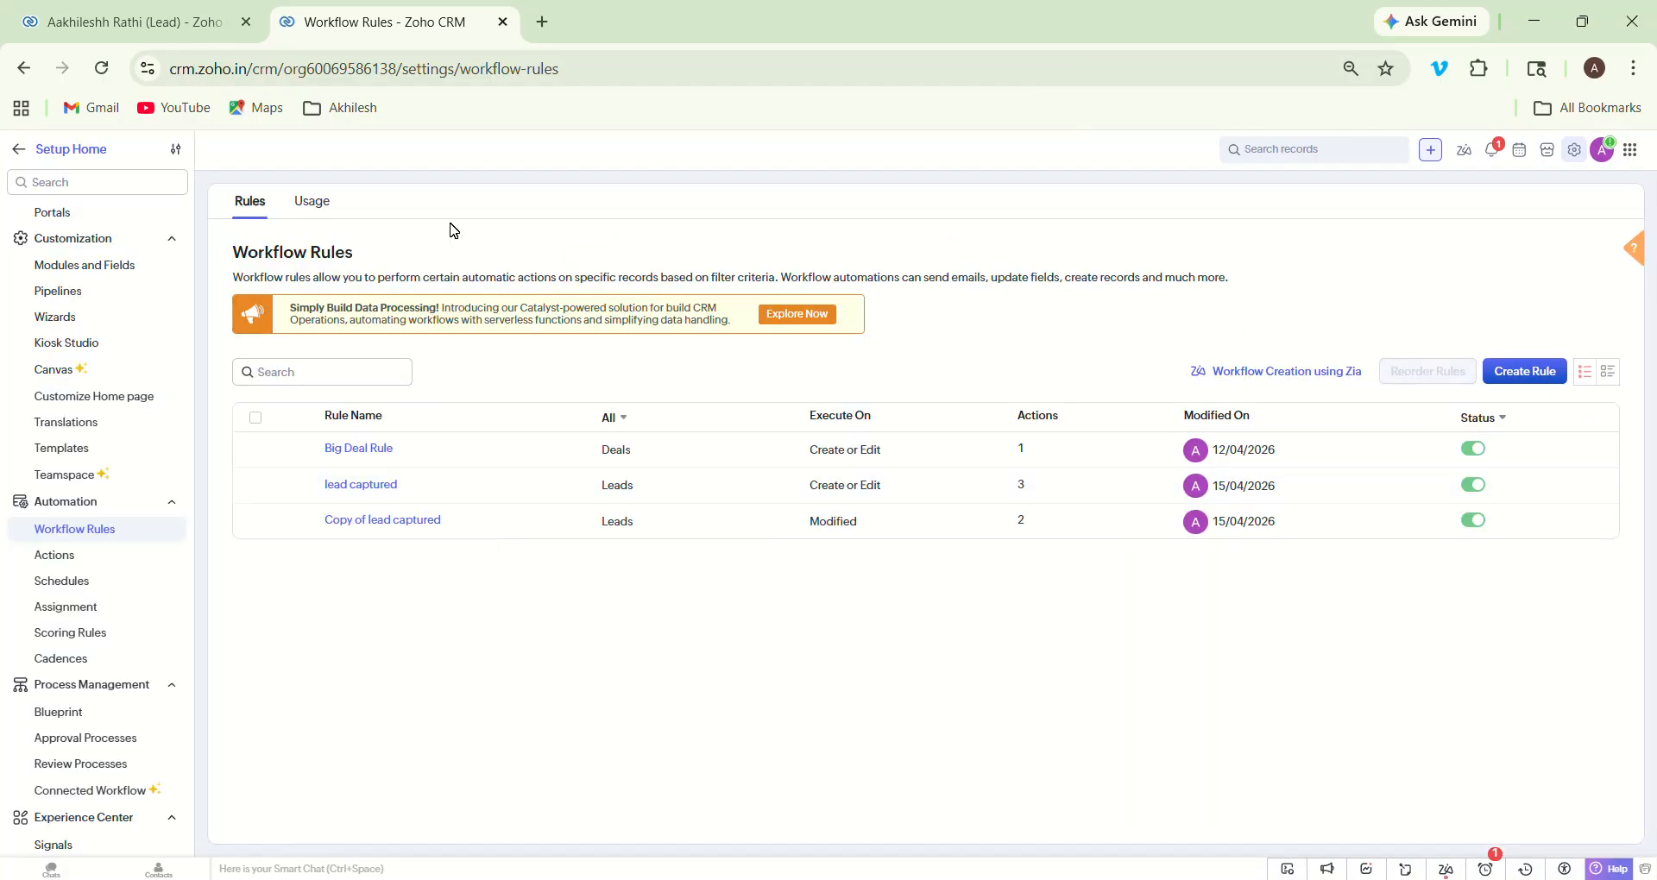
Step: Return to the open tc lead record and save its Lead Status as Not Contacted
left_click(180, 19)
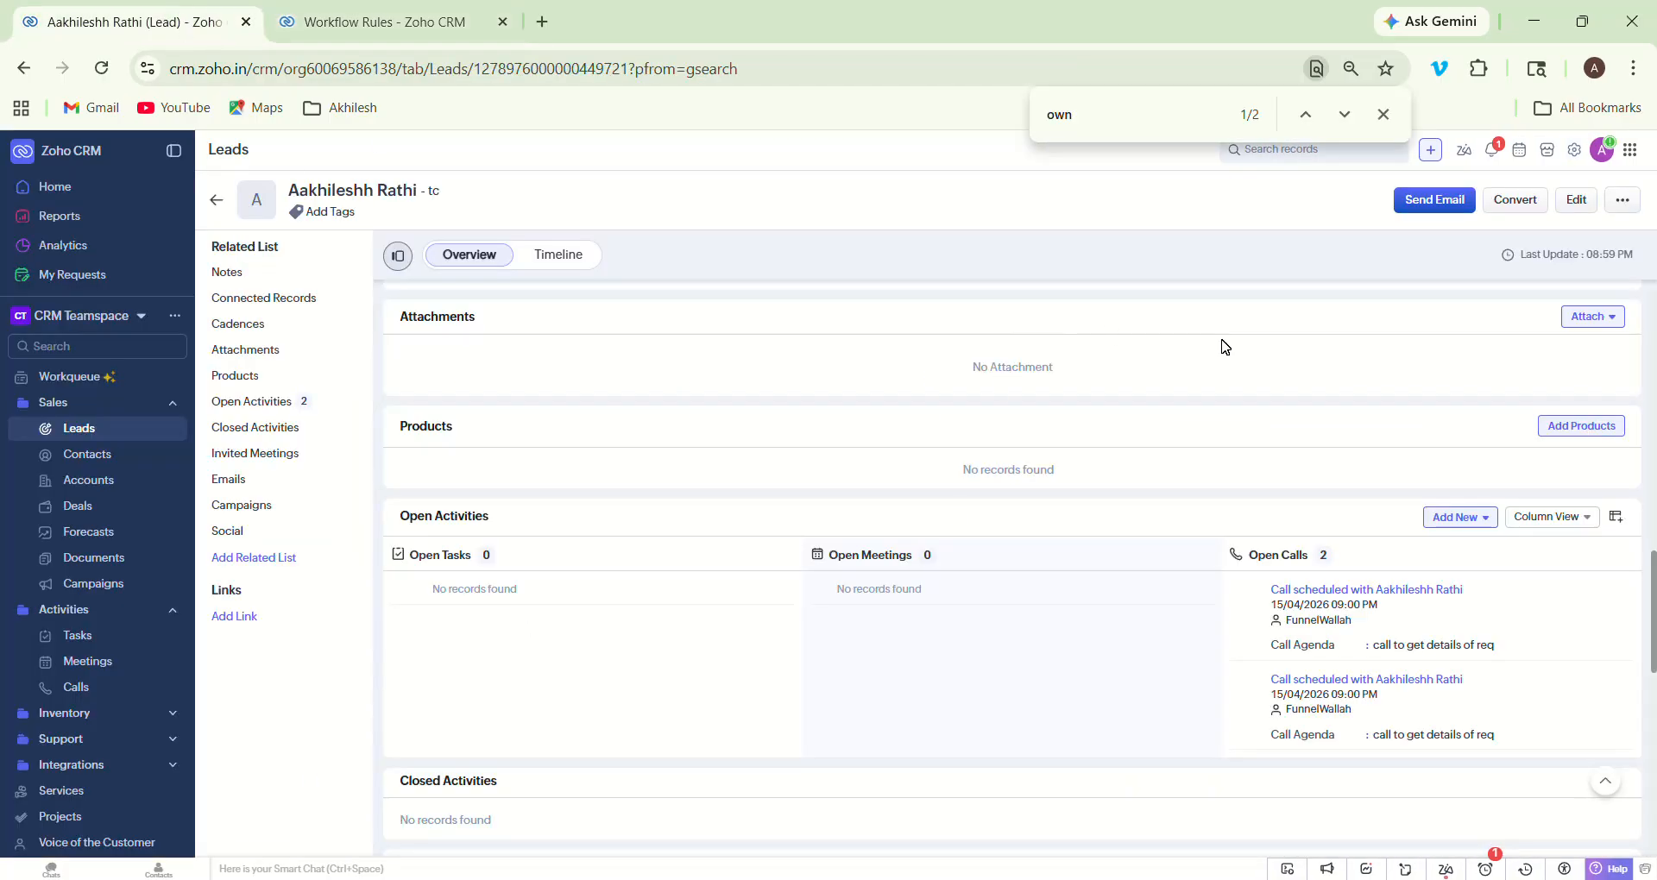
left_click_drag(1652, 590, 1653, 292)
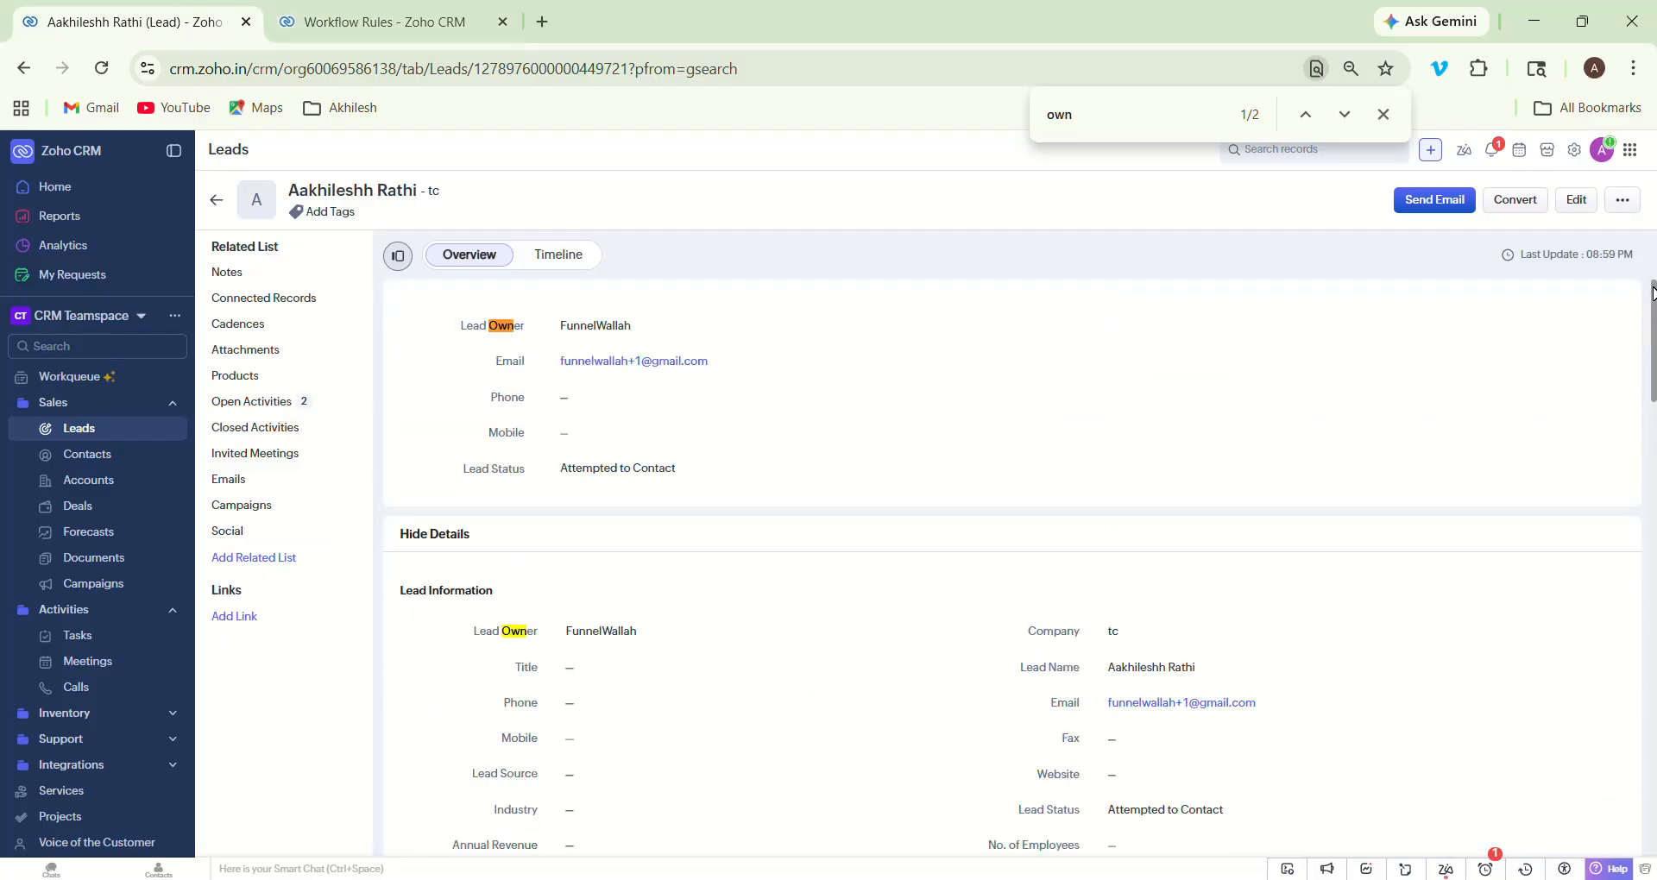
scroll(1652, 285, "down", 3)
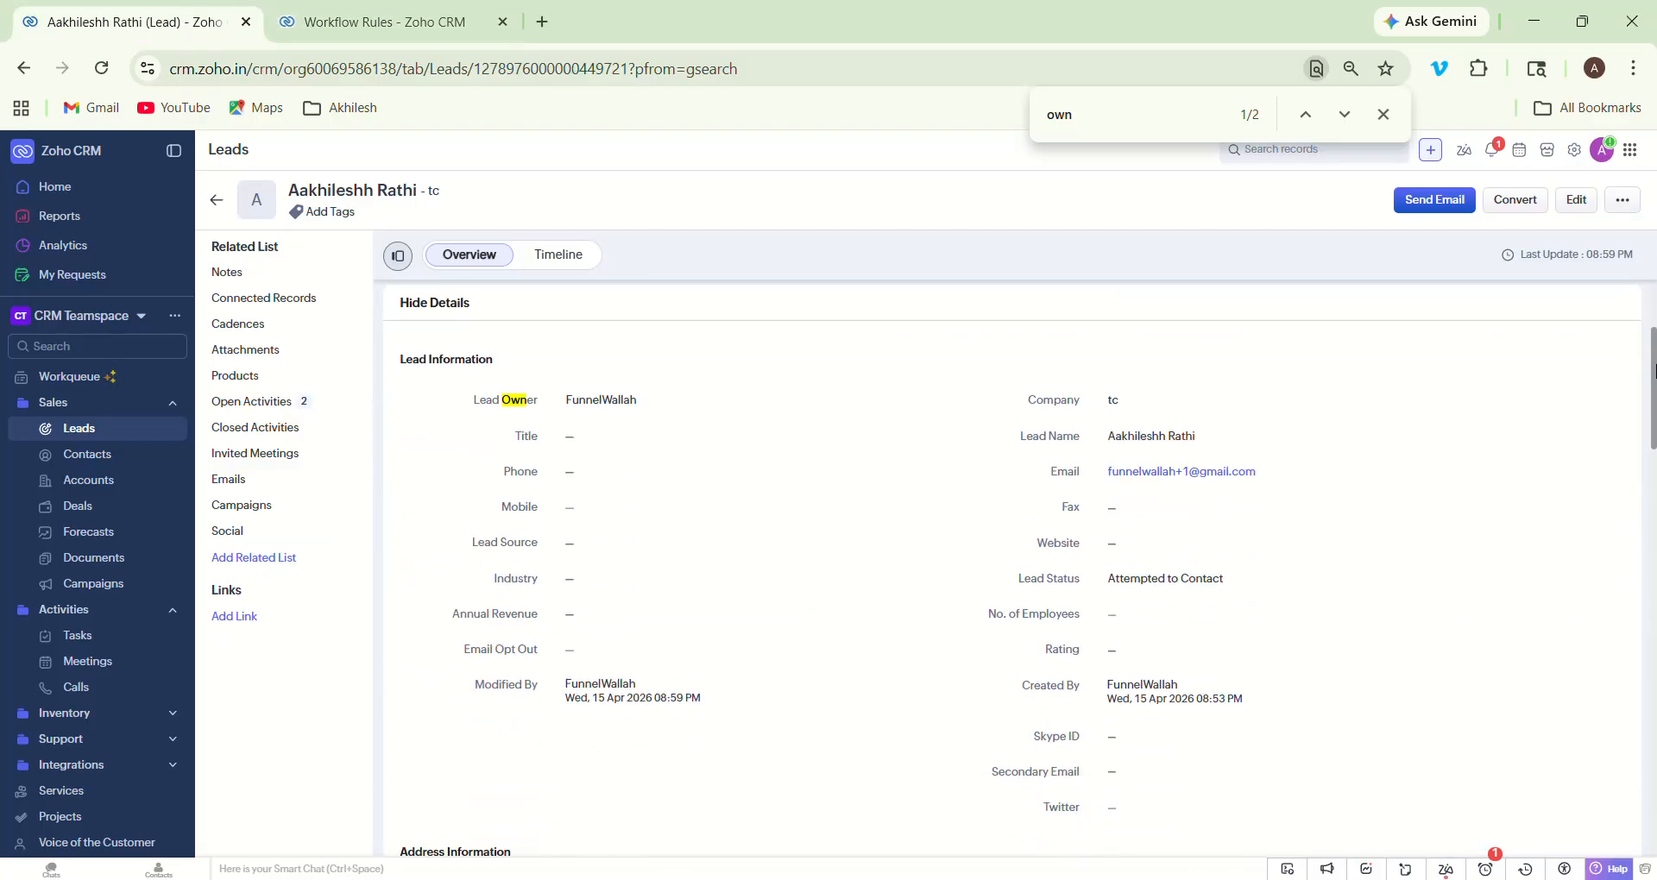
left_click(1213, 583)
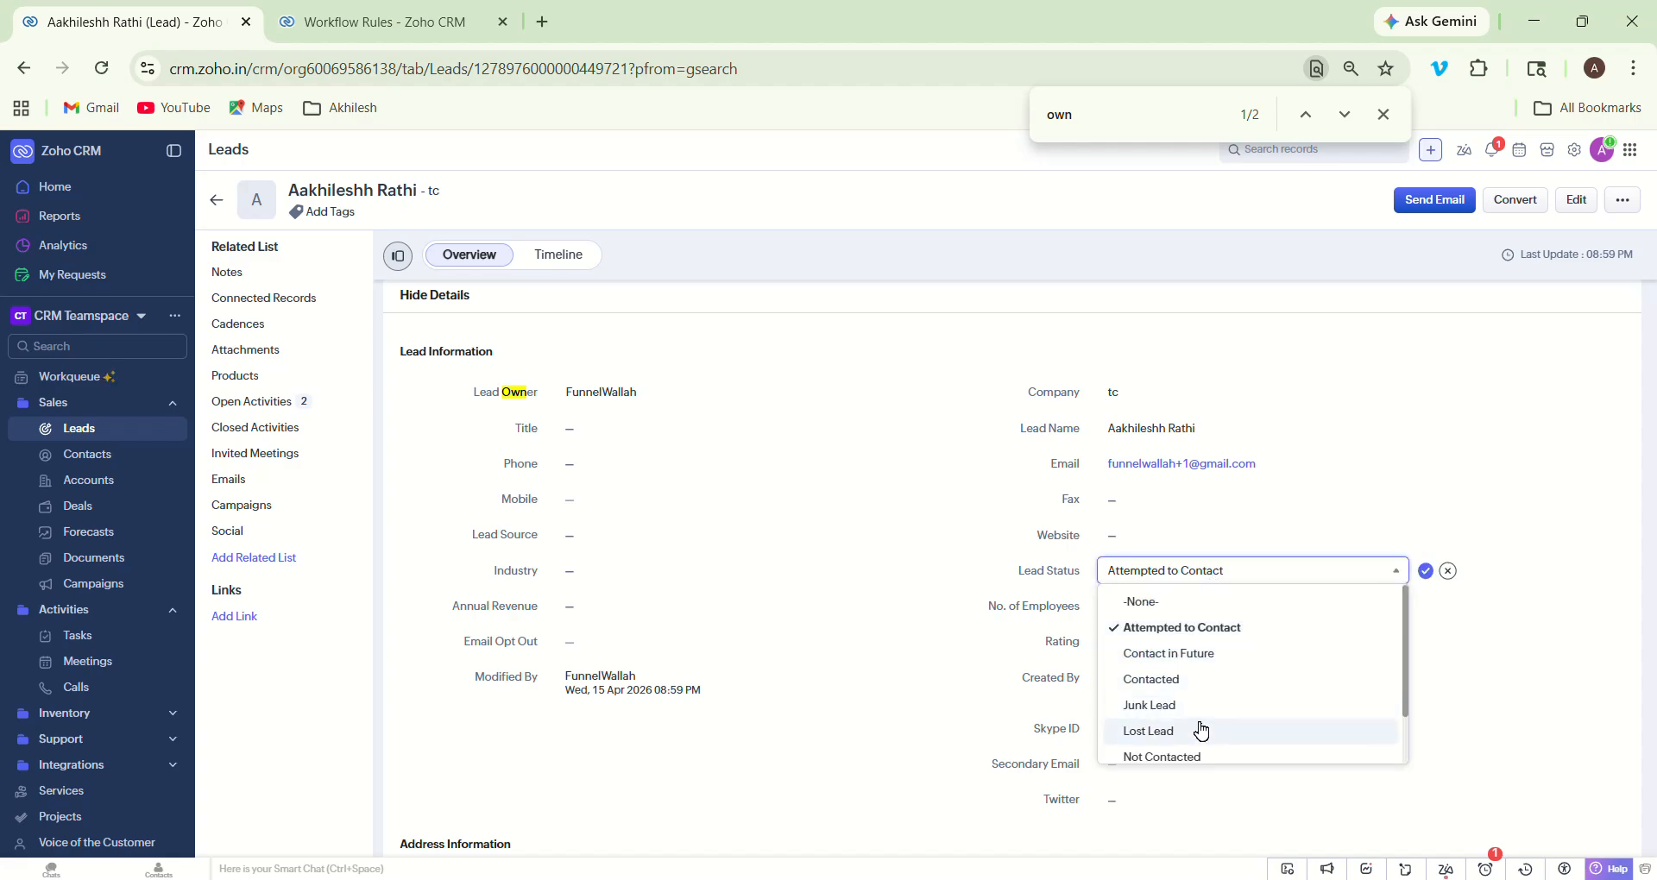
left_click(1204, 757)
left_click(1424, 573)
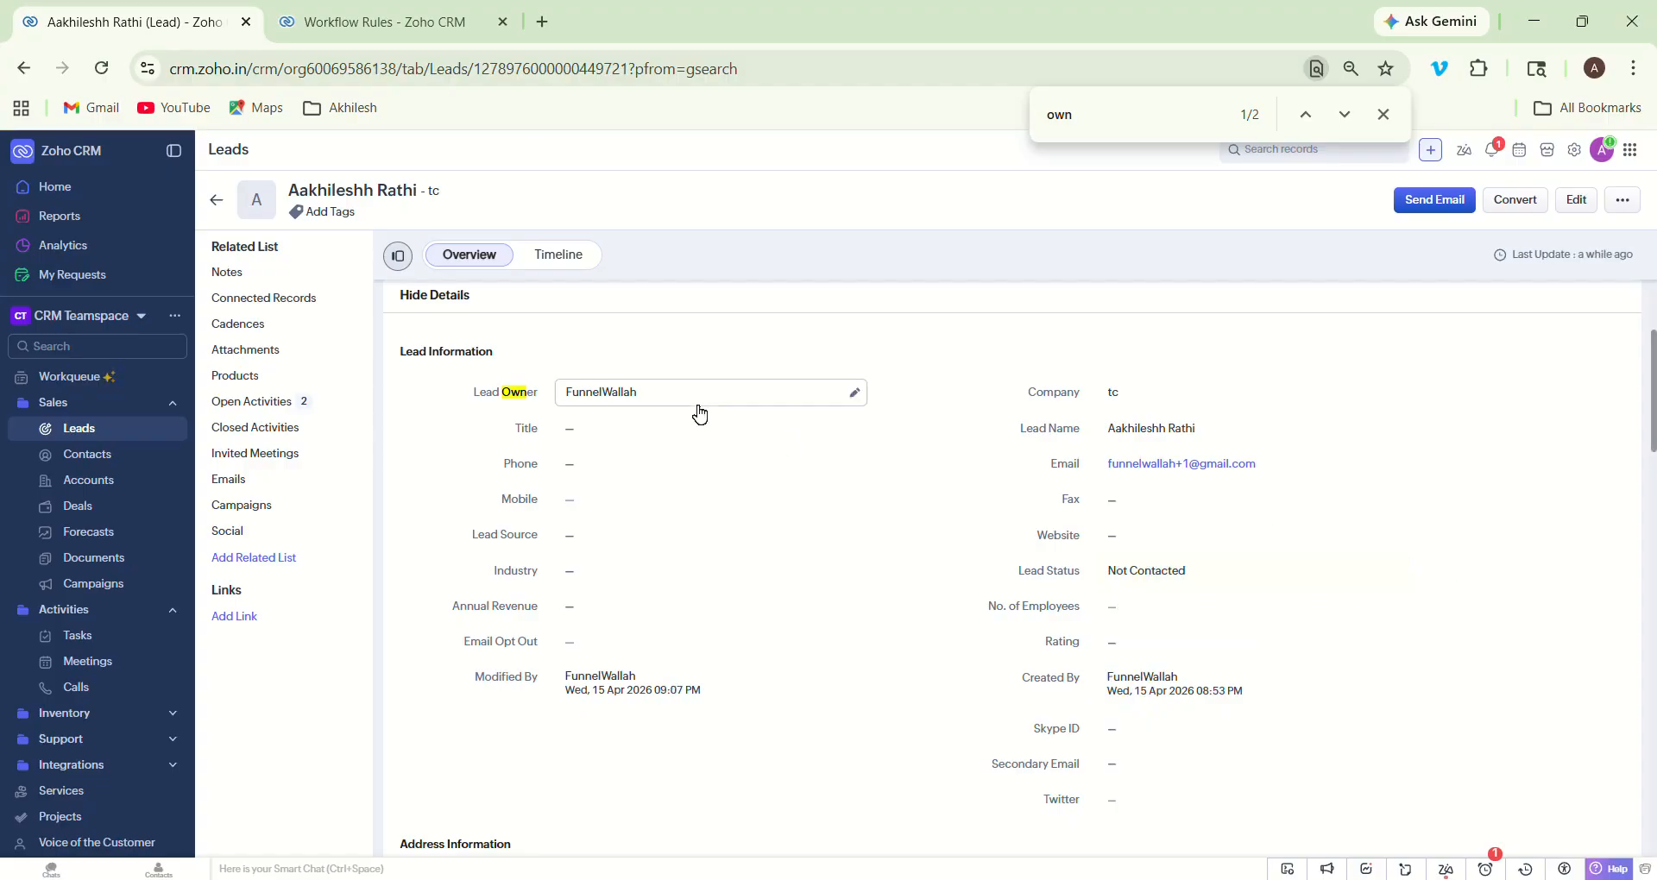
Step: Check the tc lead's timeline history, reload the record and review its open activities for the scheduled call
left_click(563, 257)
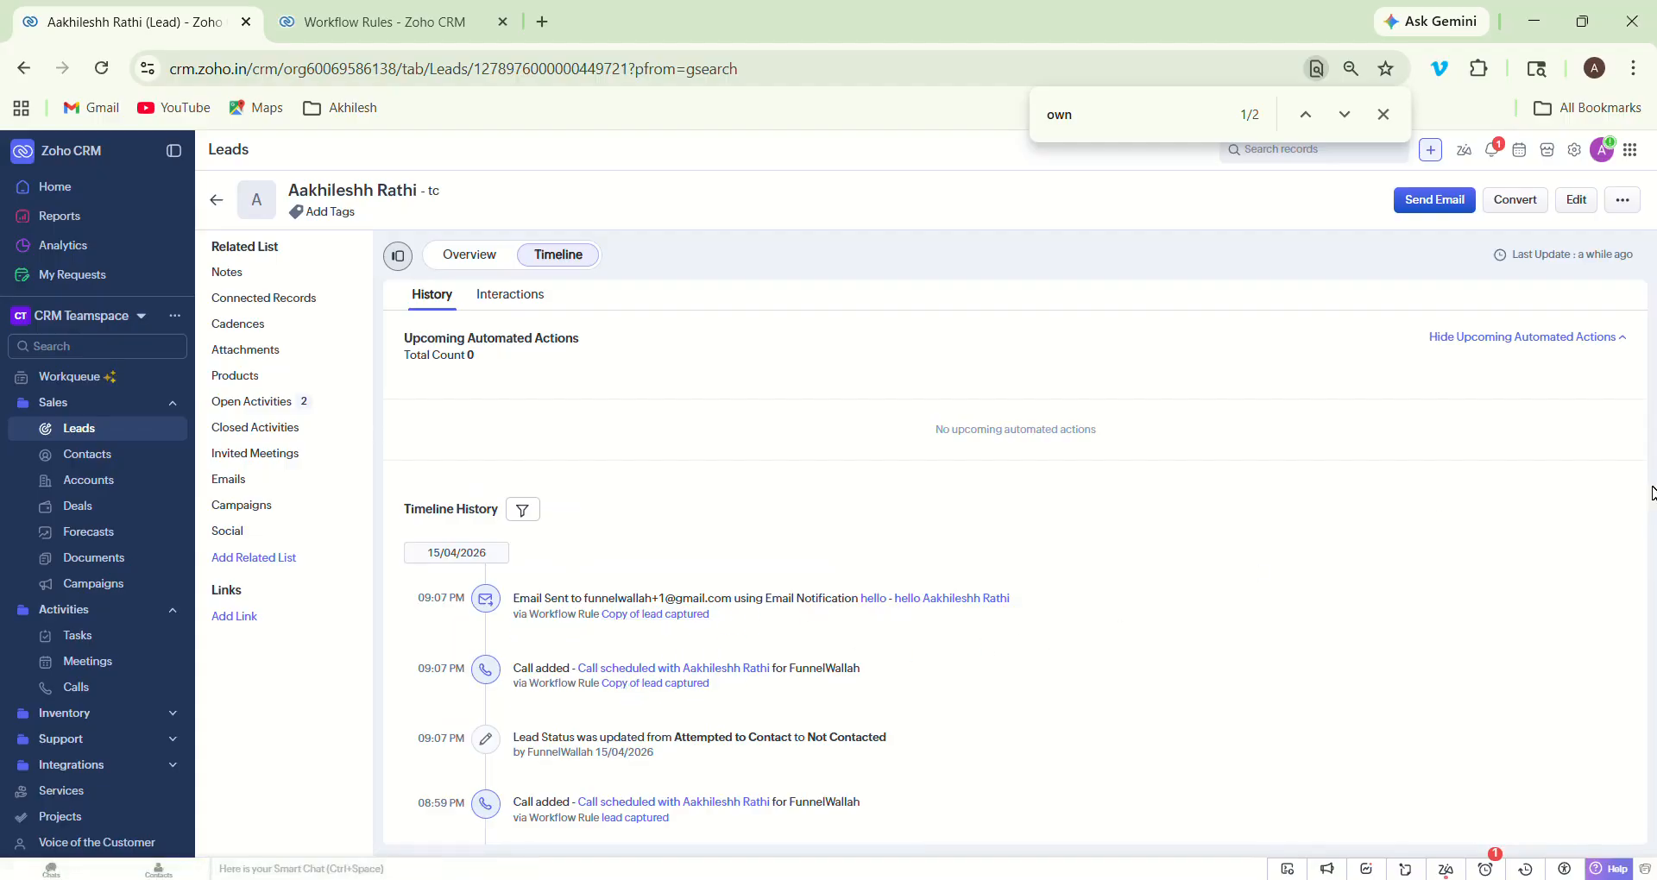
left_click(277, 408)
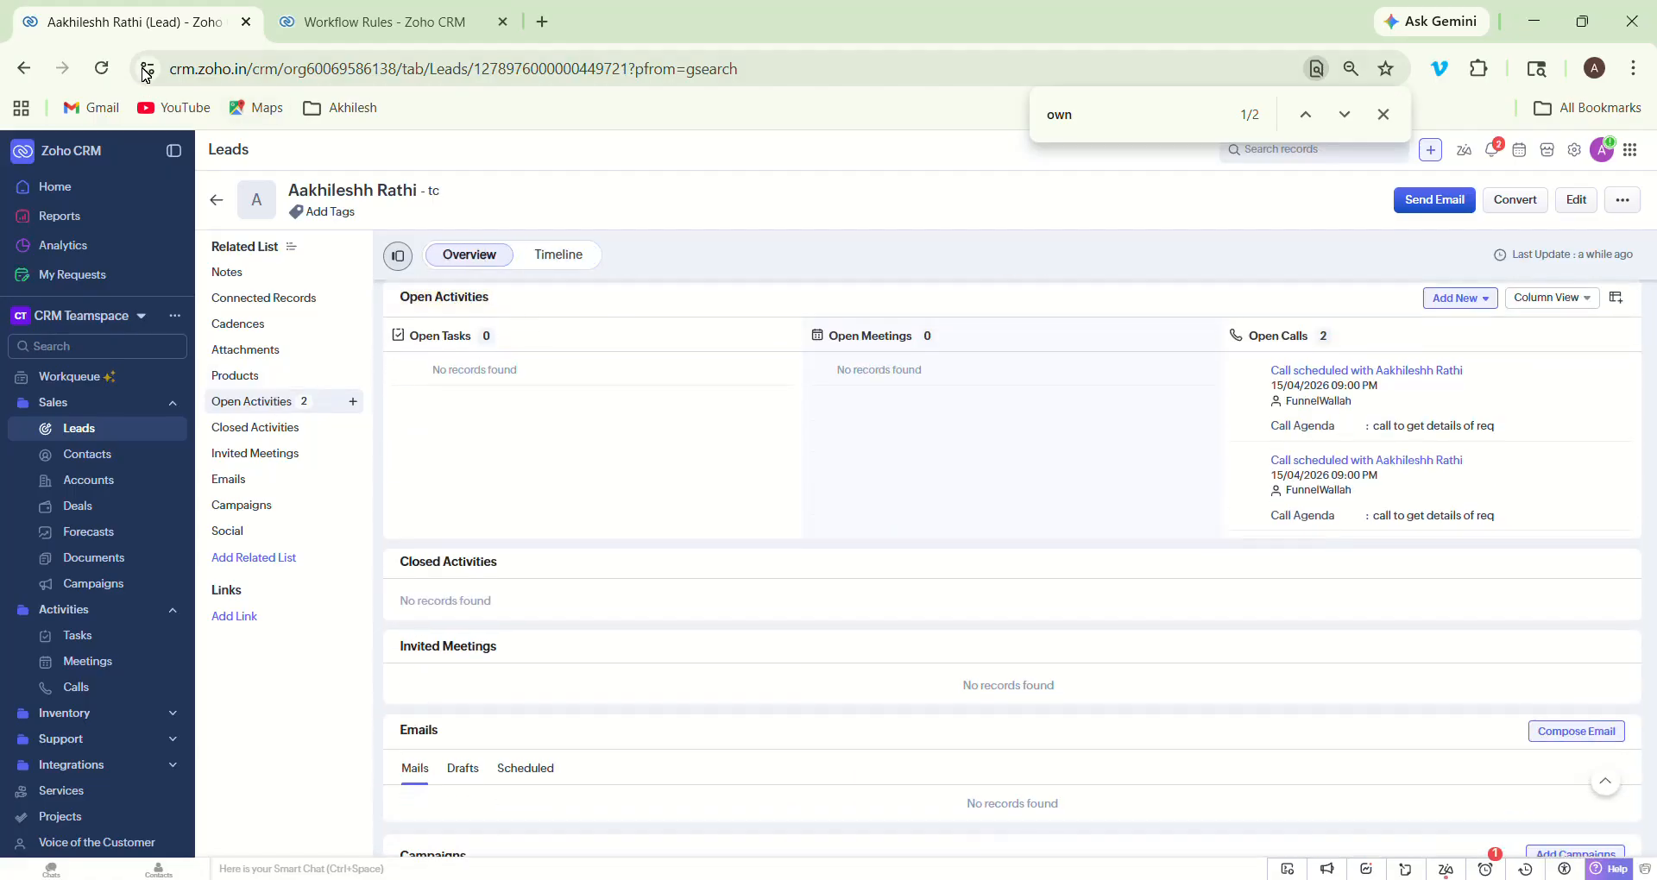
left_click(103, 67)
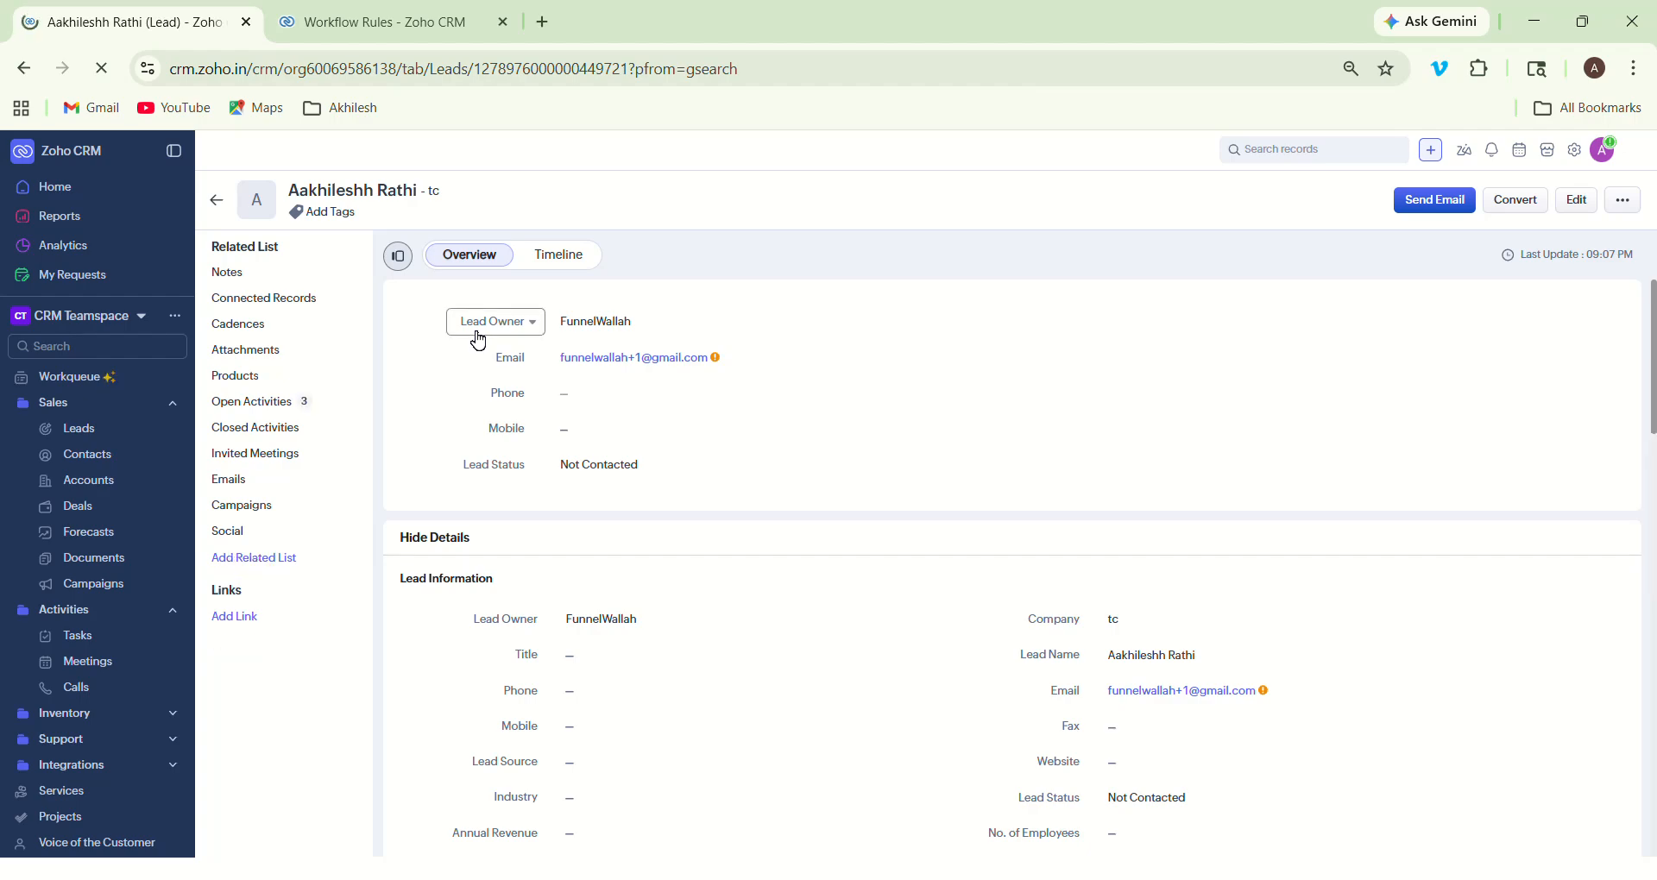
left_click(274, 404)
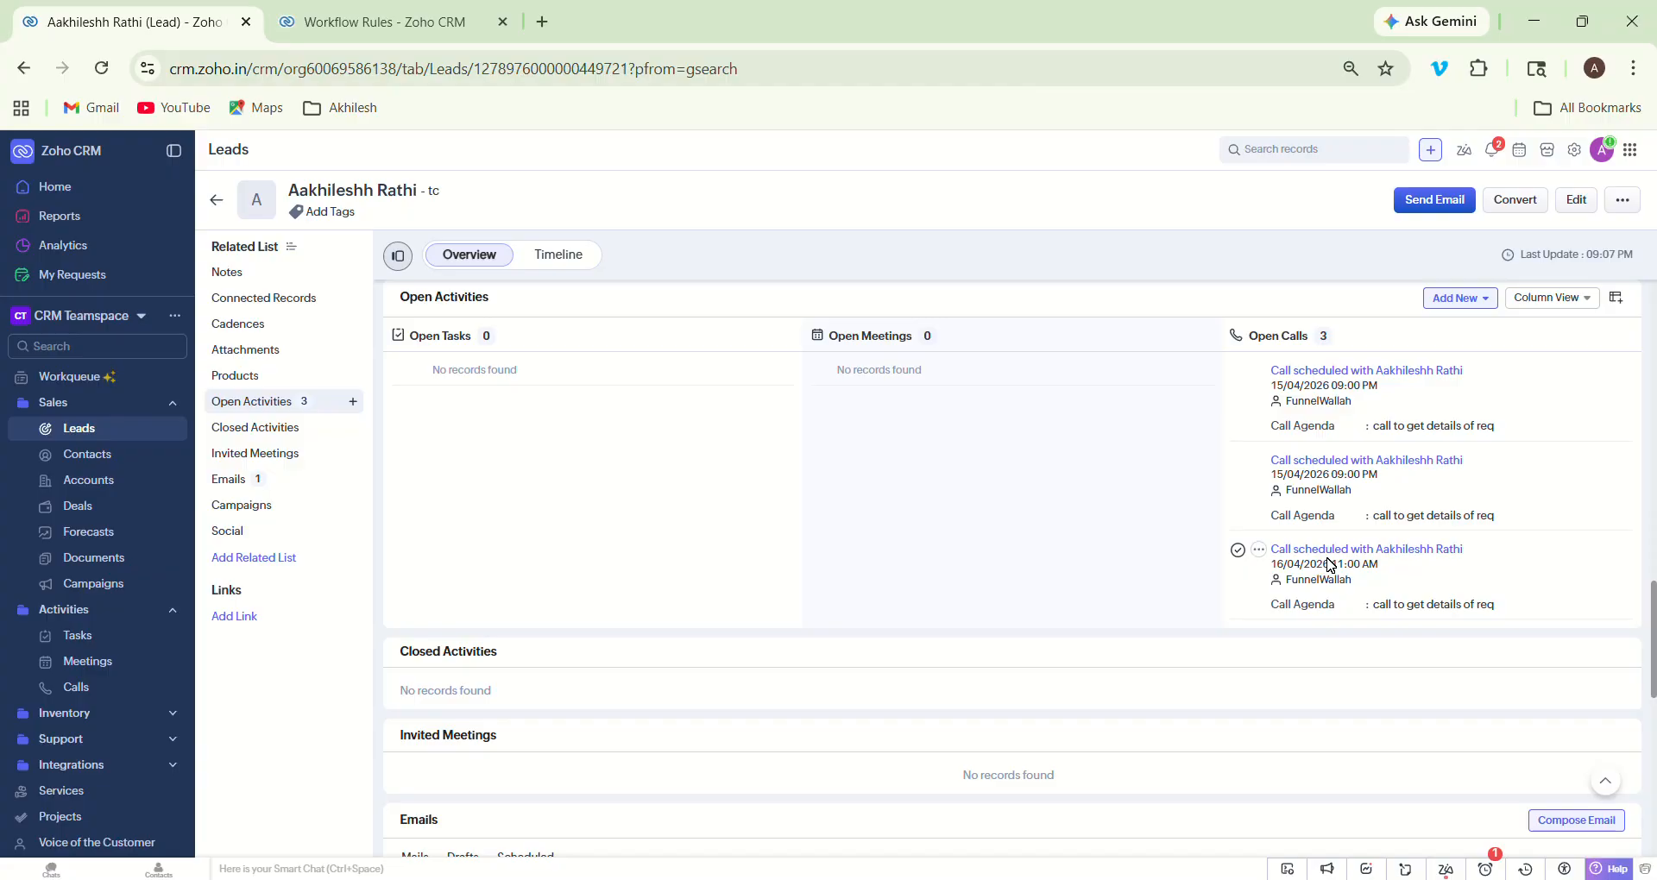
Step: Review the usage report of the lead captured workflow rule and the overall usage of all workflow rules
left_click(431, 21)
left_click(454, 523)
left_click(454, 524)
left_click(455, 523)
left_click(455, 523)
left_click(450, 520)
left_click(450, 520)
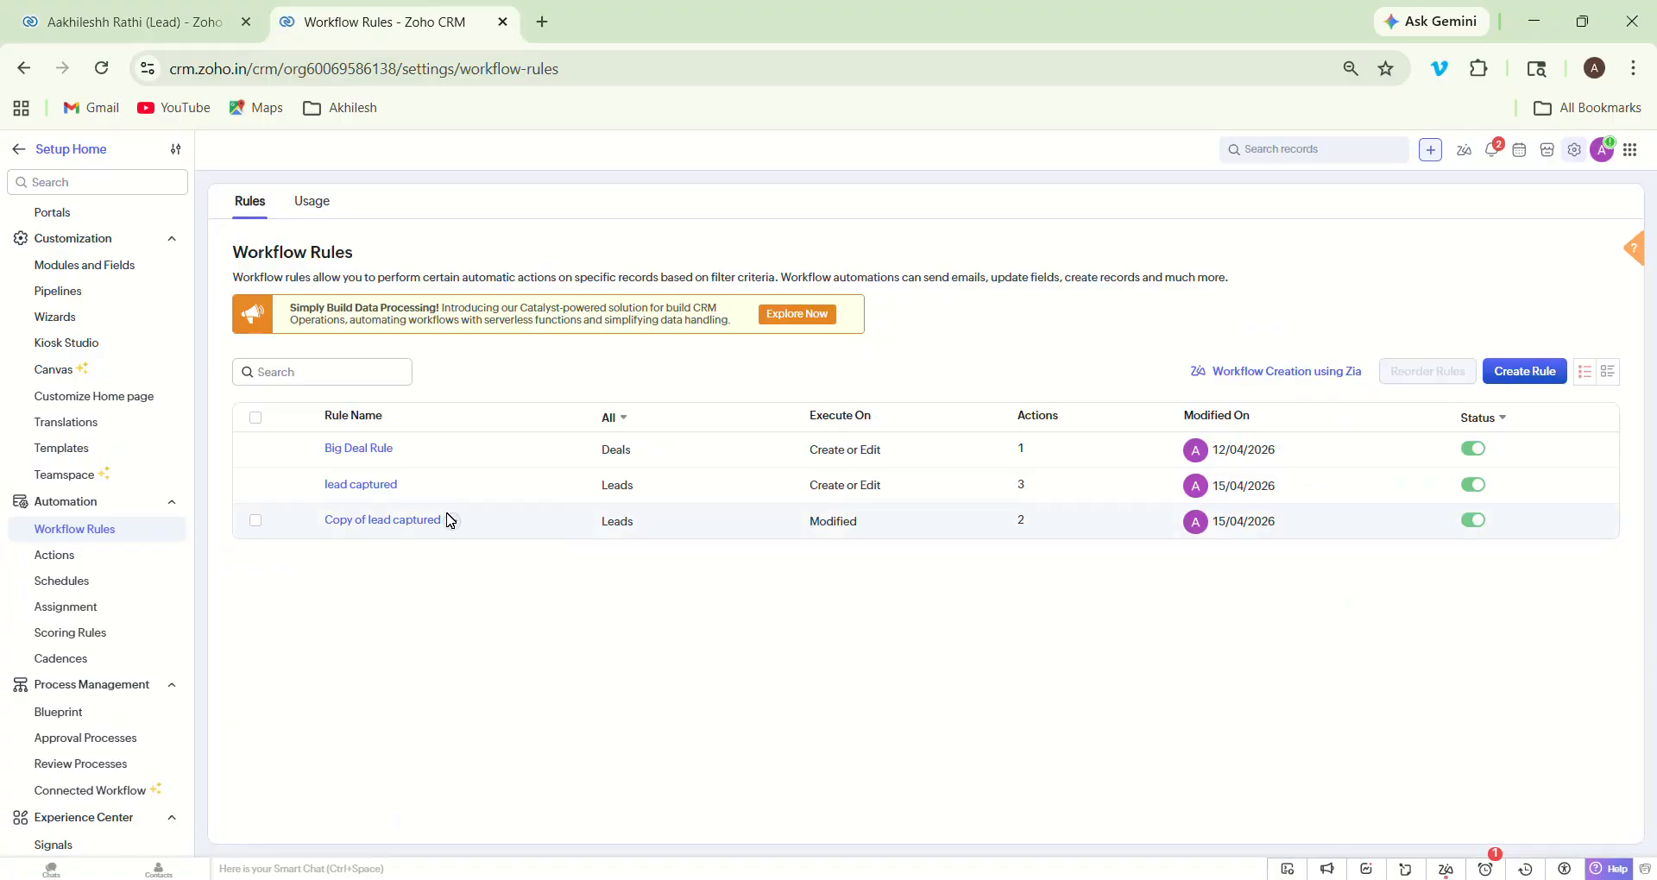
left_click(409, 485)
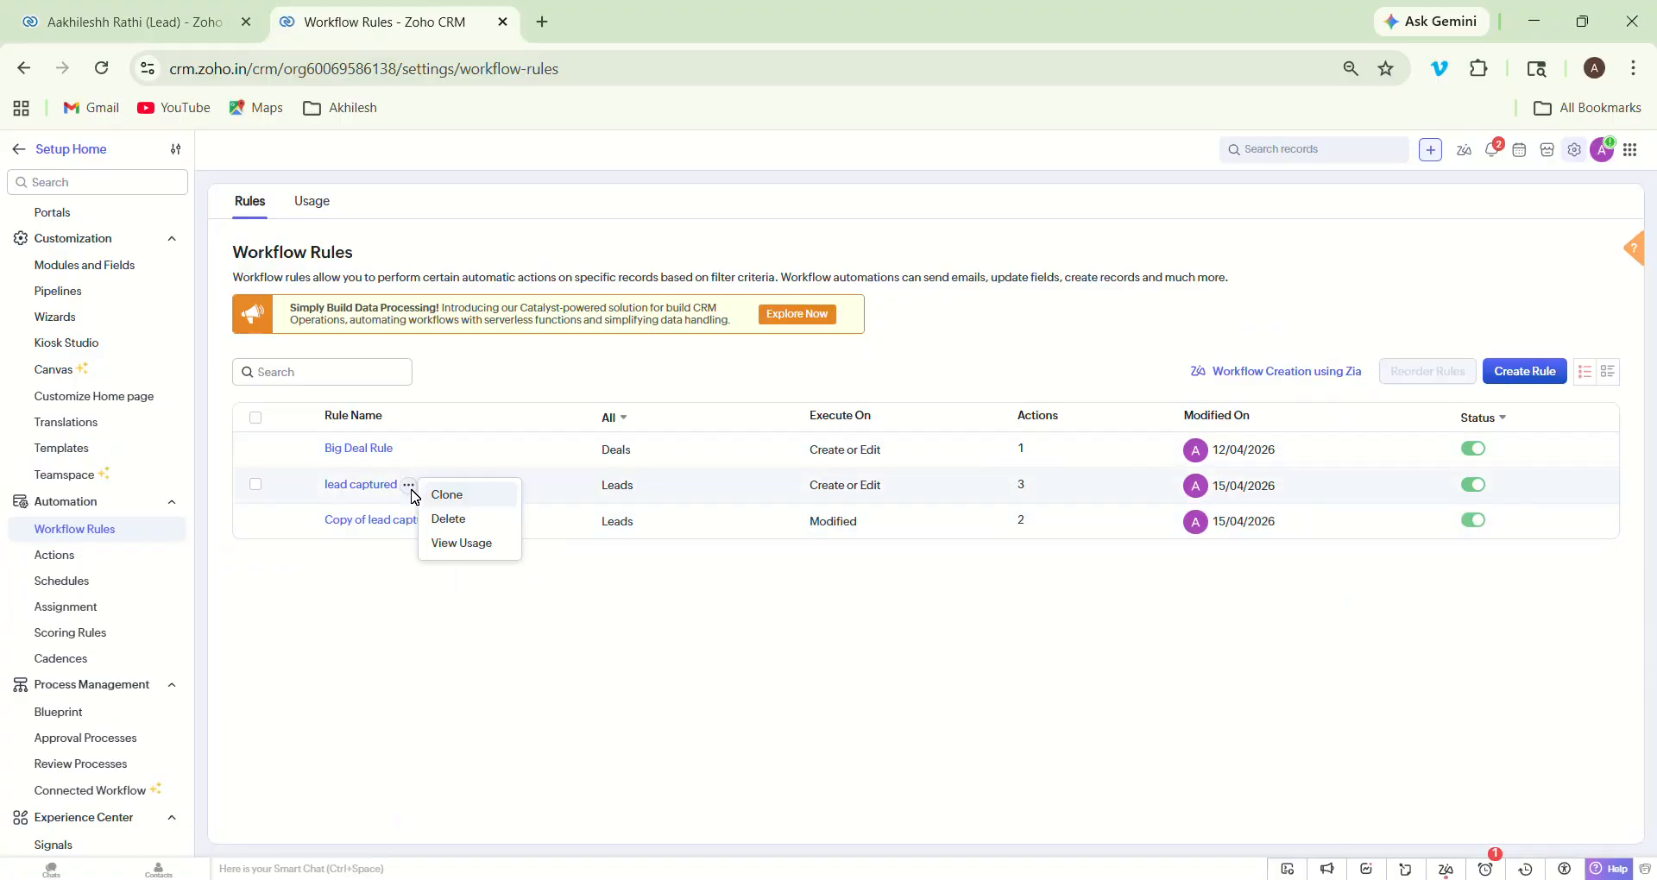
left_click(464, 544)
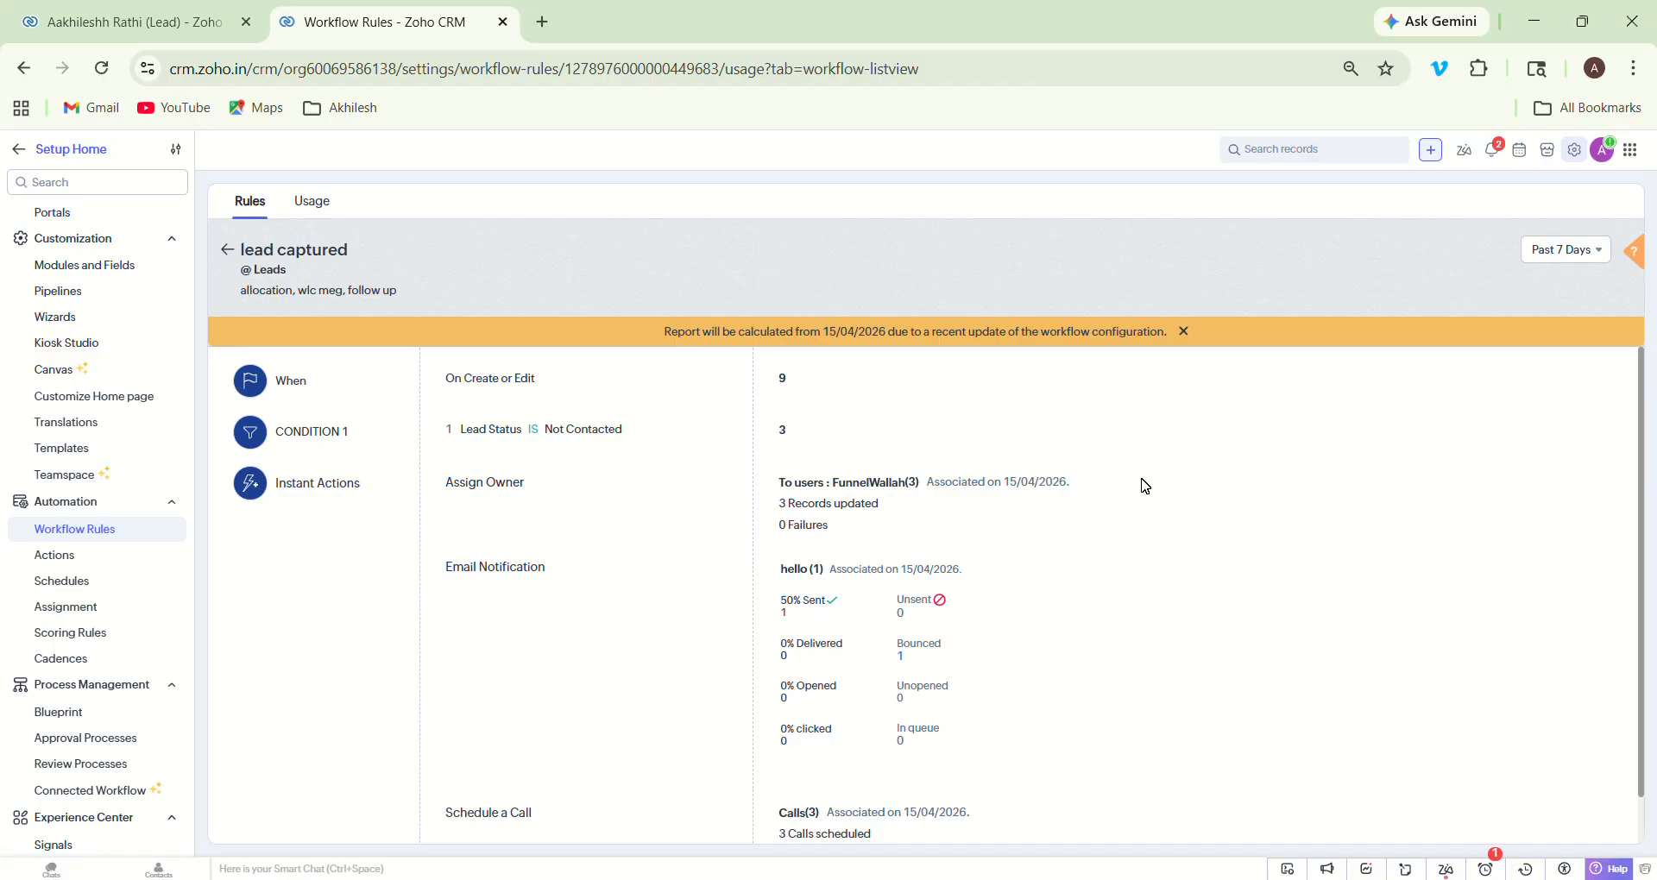
mouse_move(1642, 479)
left_mouse_down()
mouse_move(1650, 592)
mouse_move(1650, 467)
left_mouse_up()
left_click(314, 207)
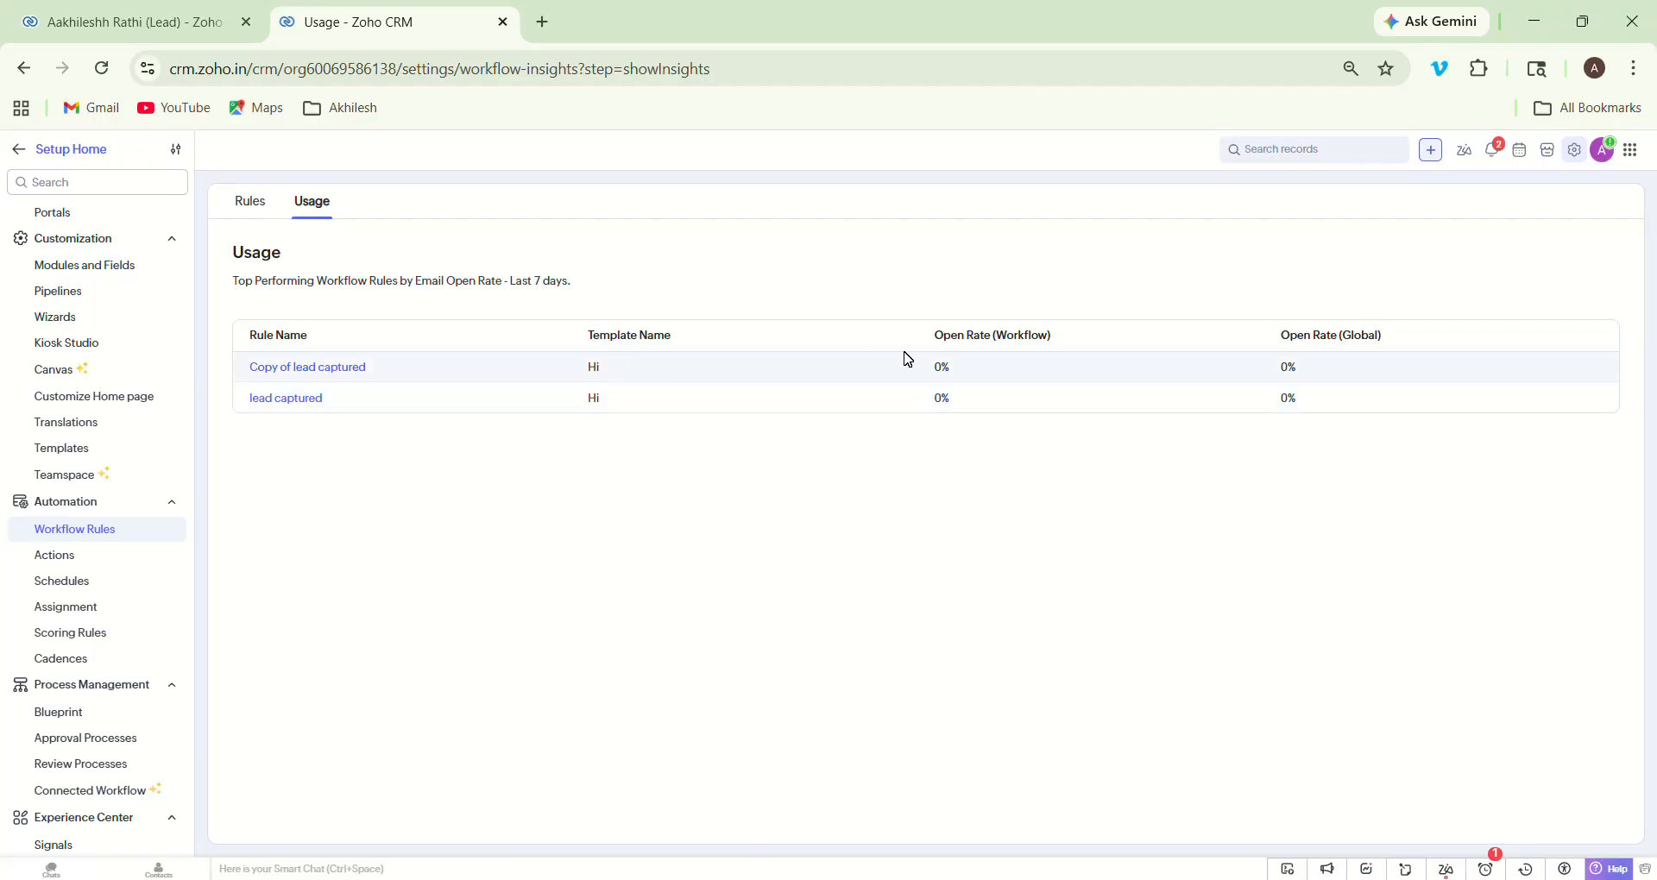
Step: Leave the workflow rules setup for the CRM Home page and look over its open tasks, meetings, today's leads and closing deals
left_click(256, 223)
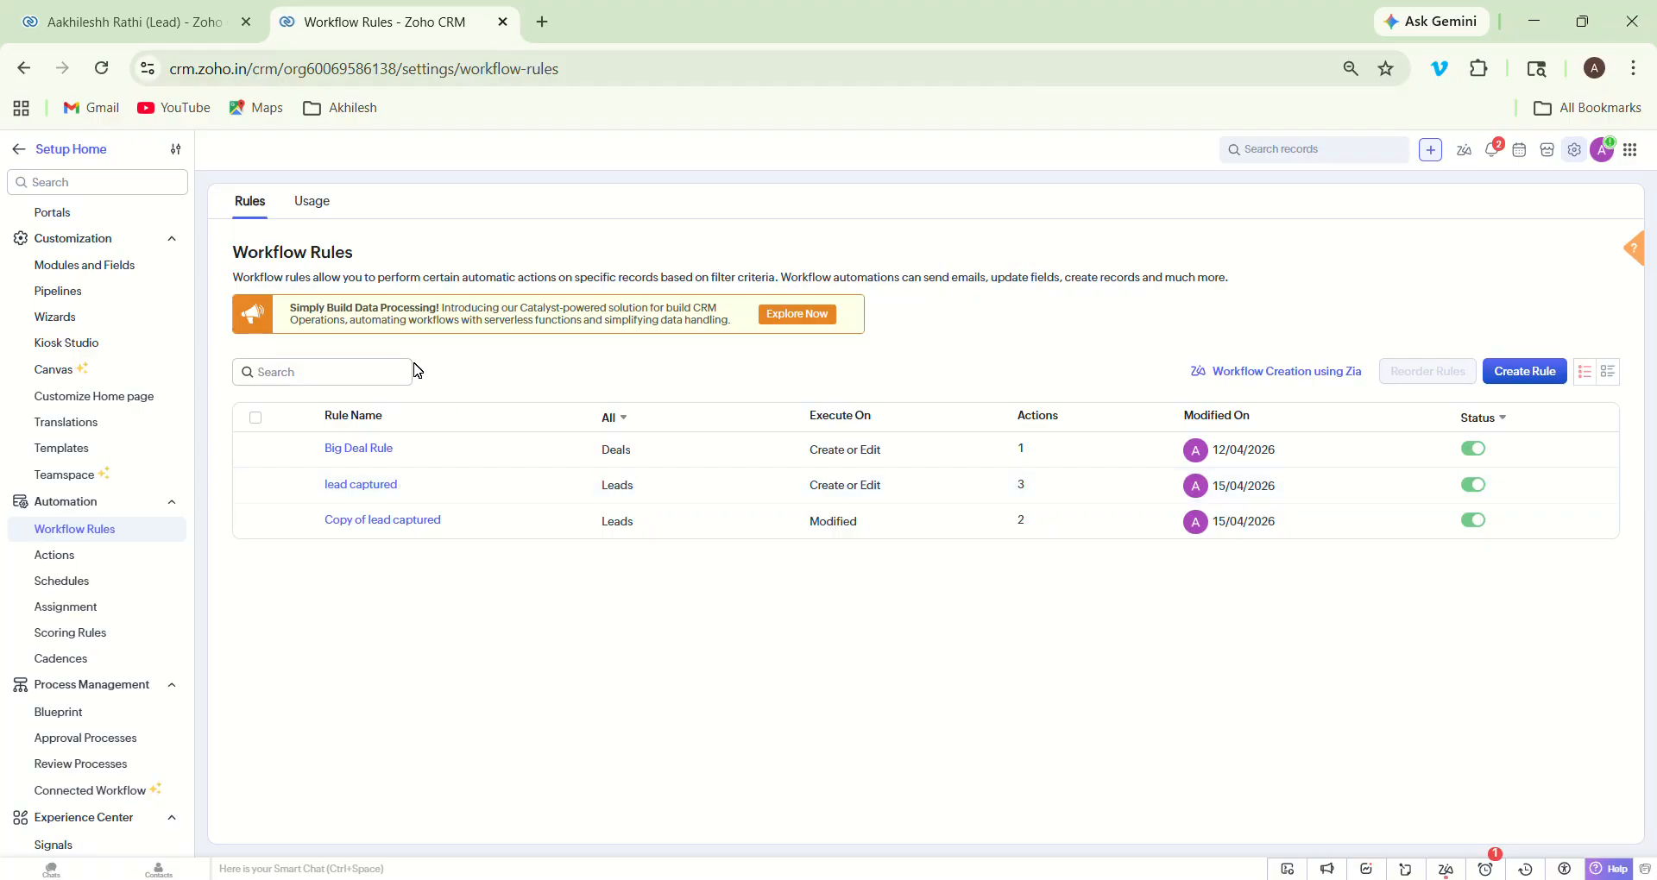
left_click(93, 152)
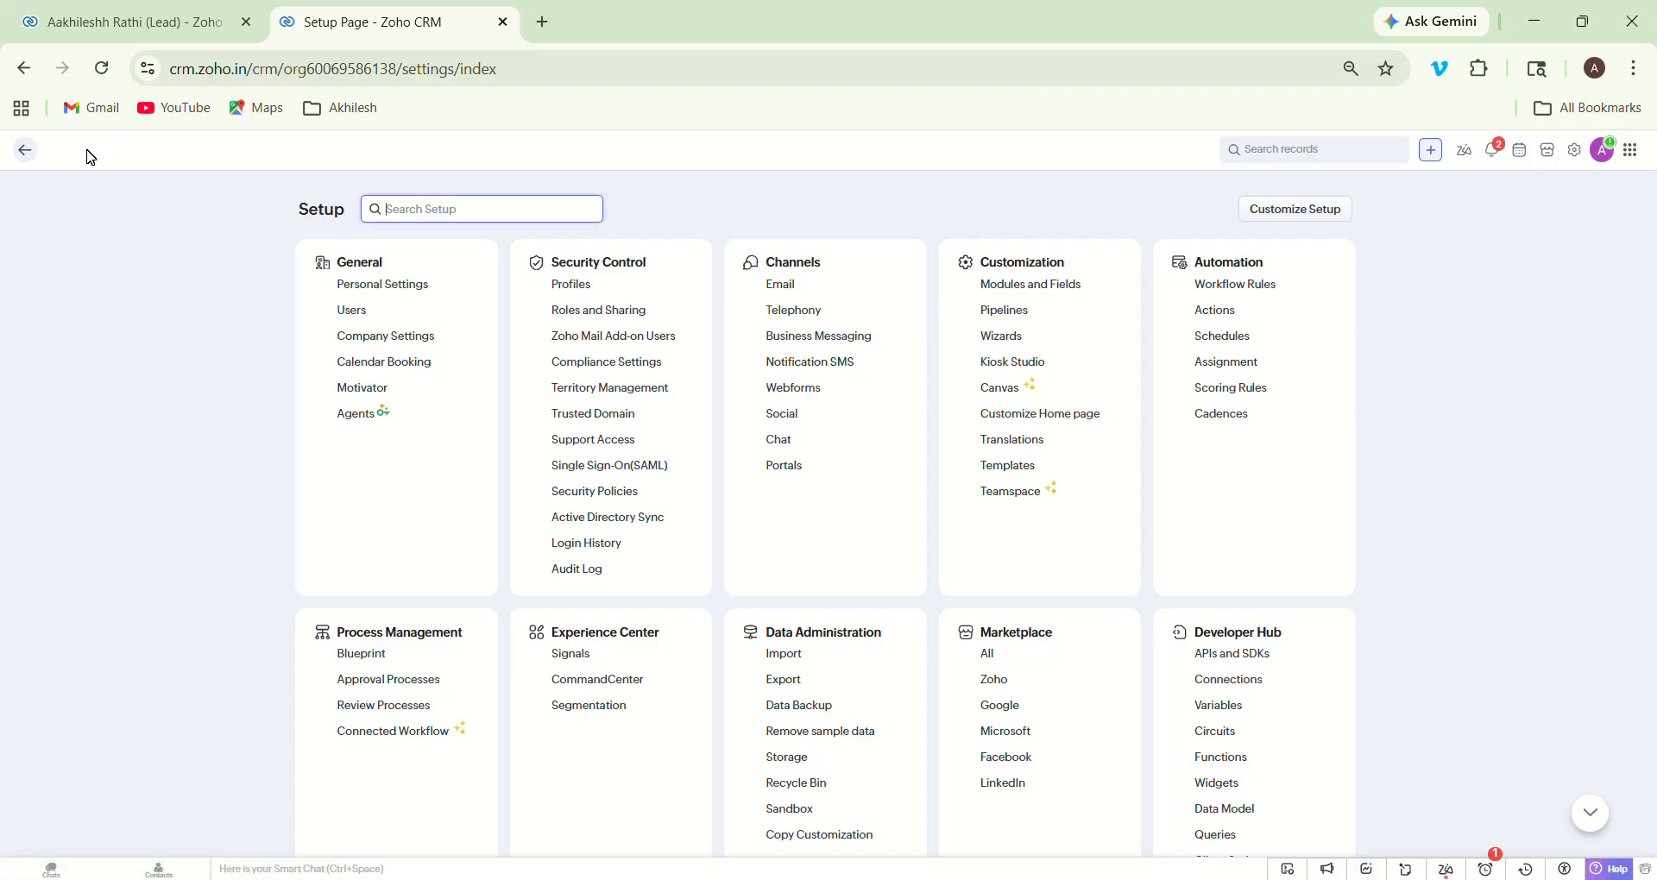
left_click(22, 155)
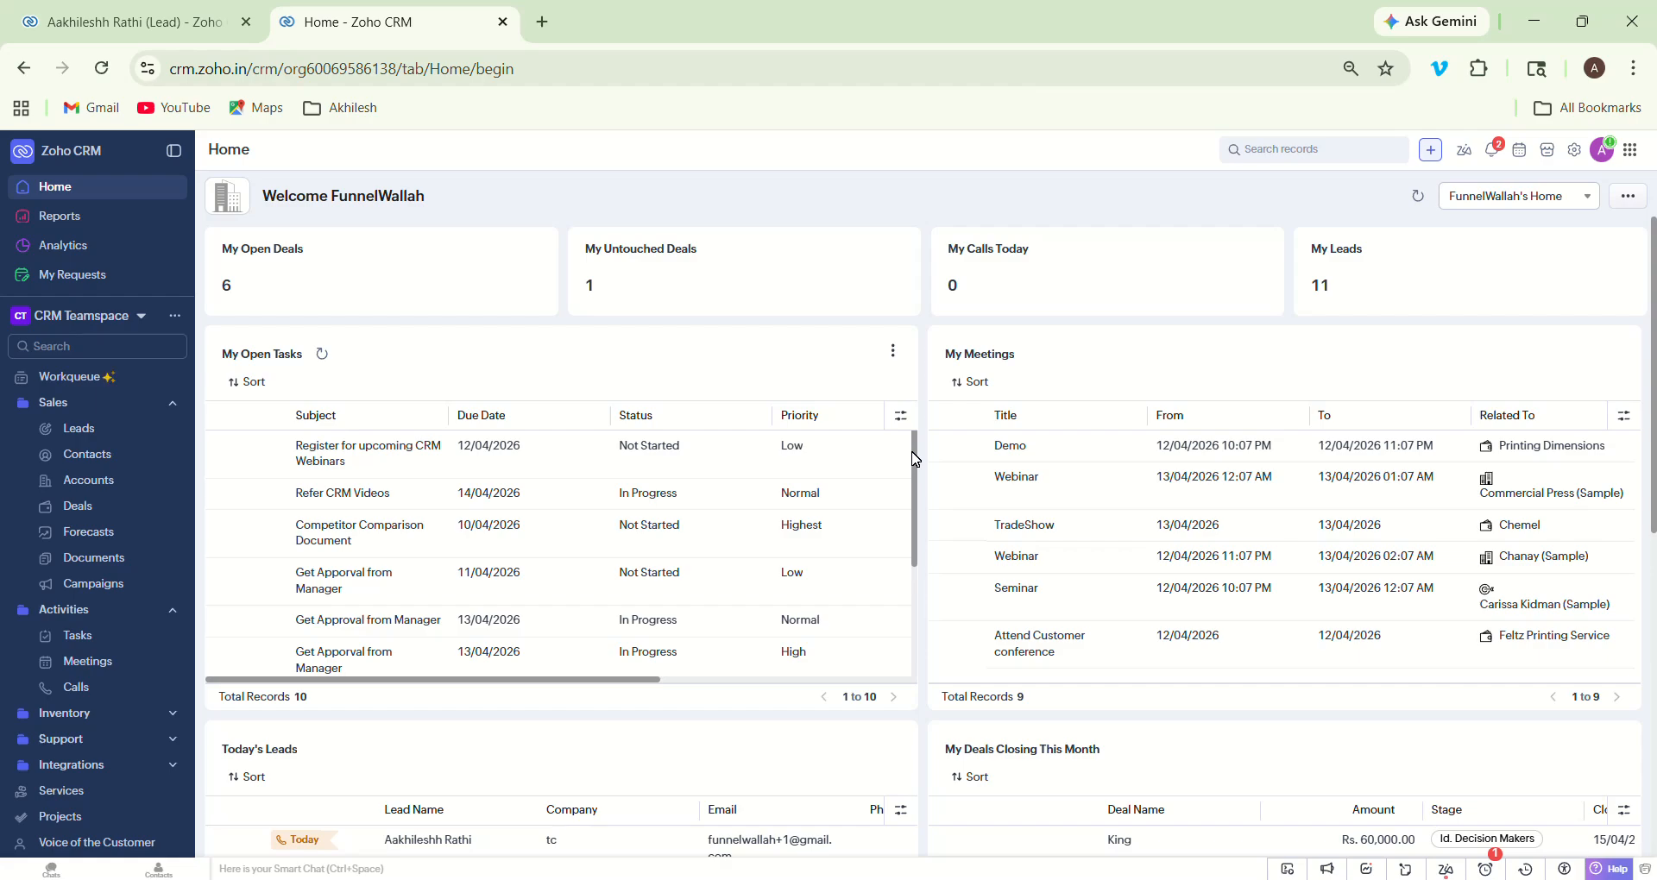
scroll(915, 459, "down", 1)
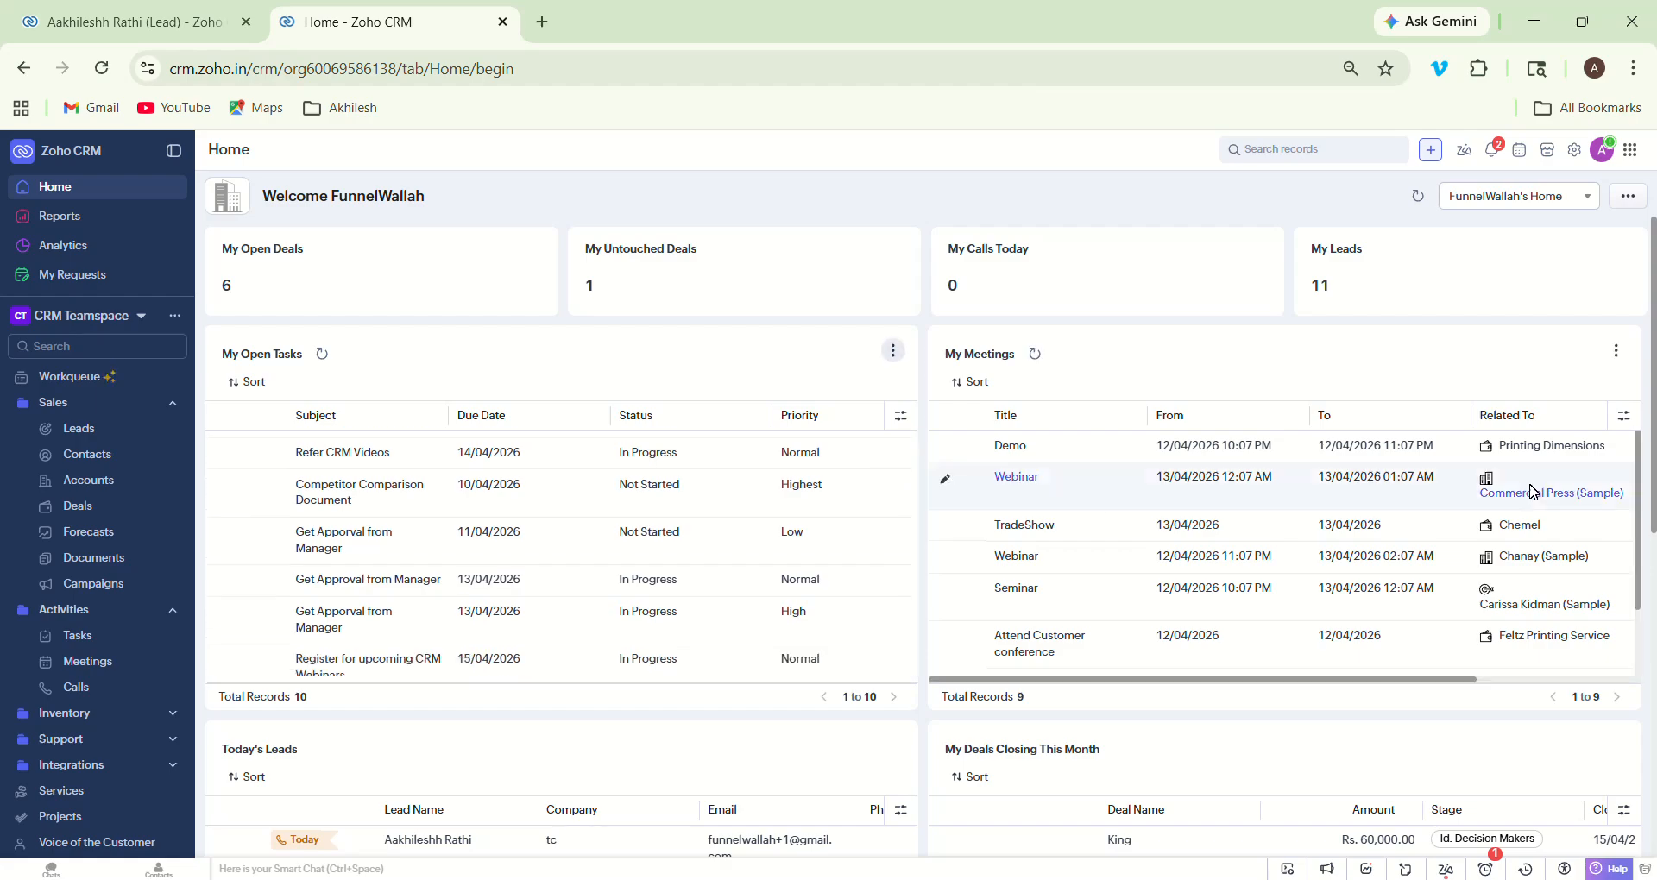
left_click_drag(1653, 492, 1654, 681)
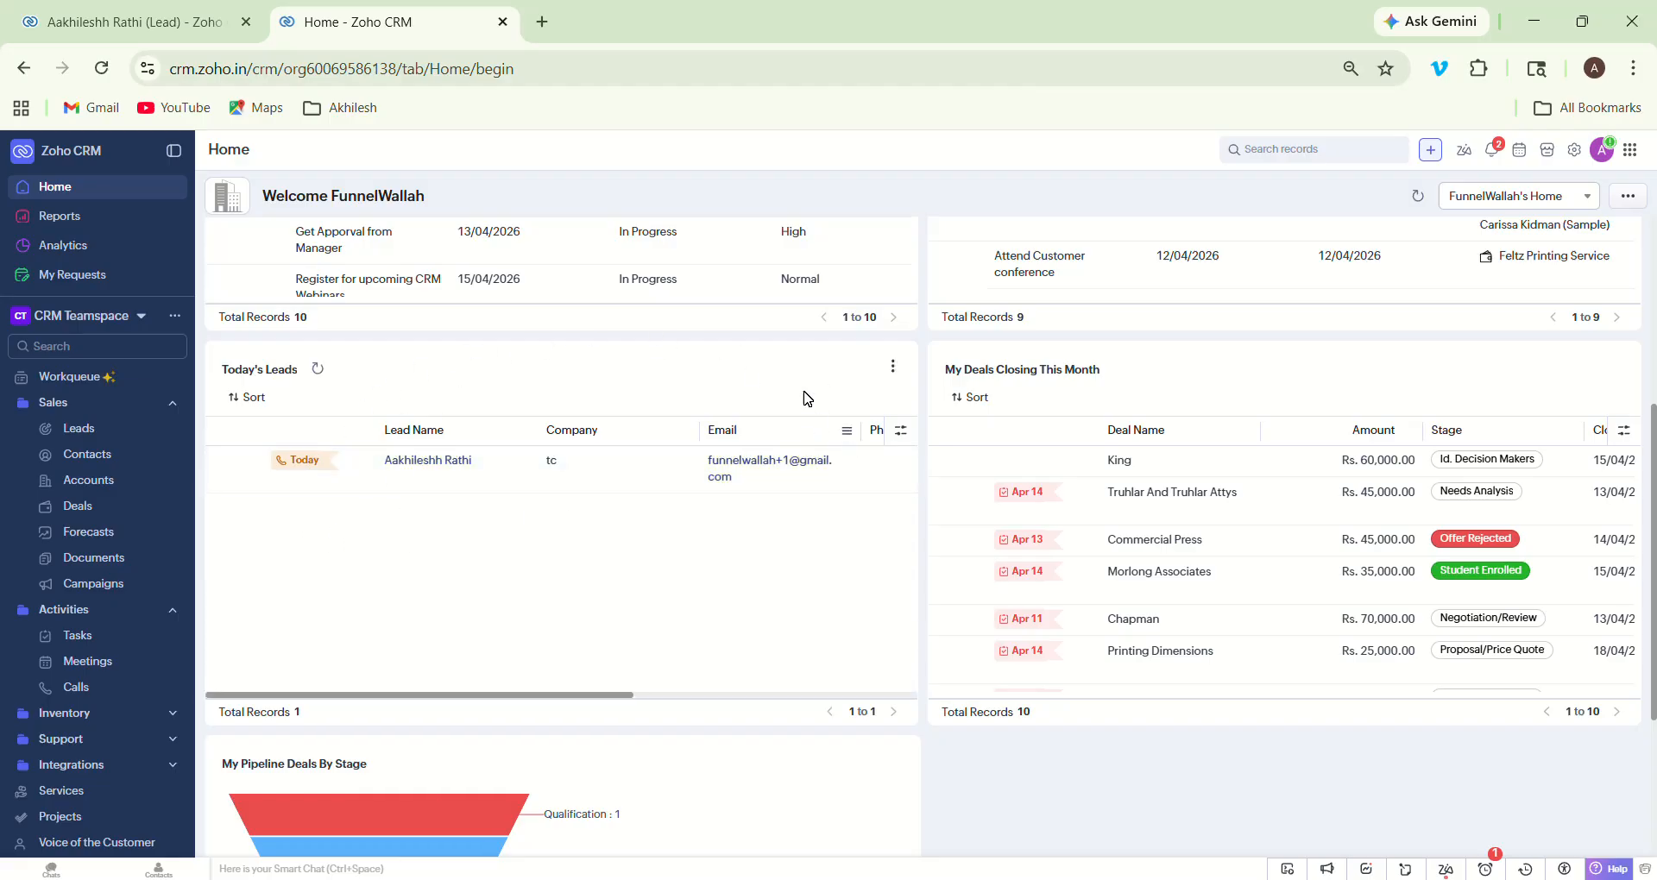
left_click_drag(1653, 462, 1639, 282)
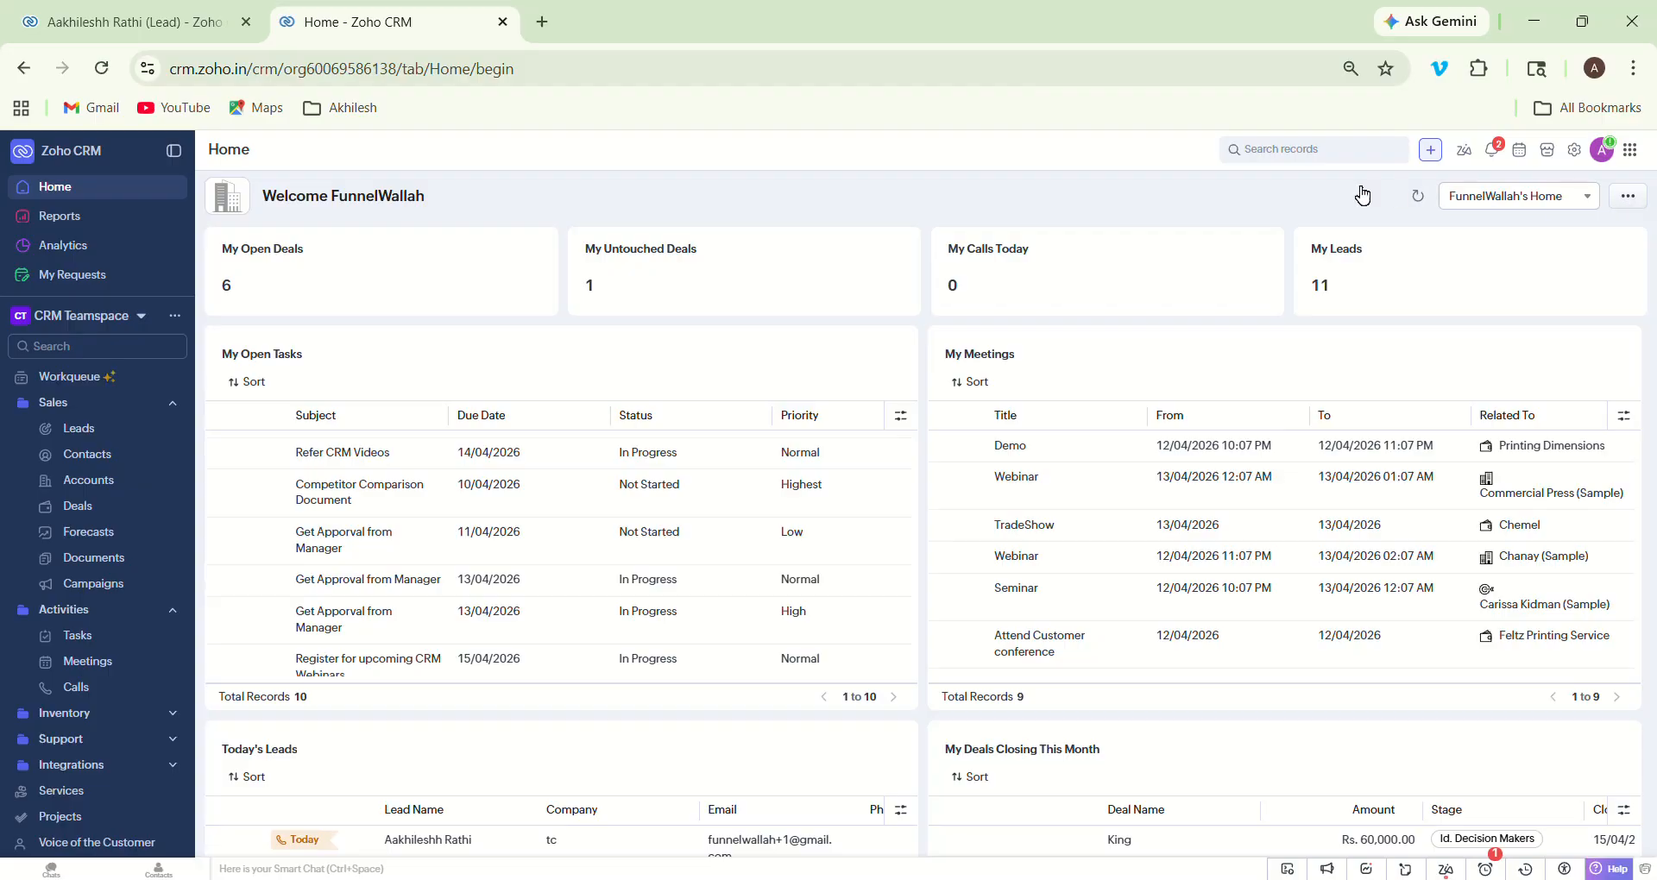
Step: Open the Org Overview dashboard in Analytics, complete its introduction and examine the yearly lead generation and revenue targets
left_click(1048, 248)
left_click(76, 248)
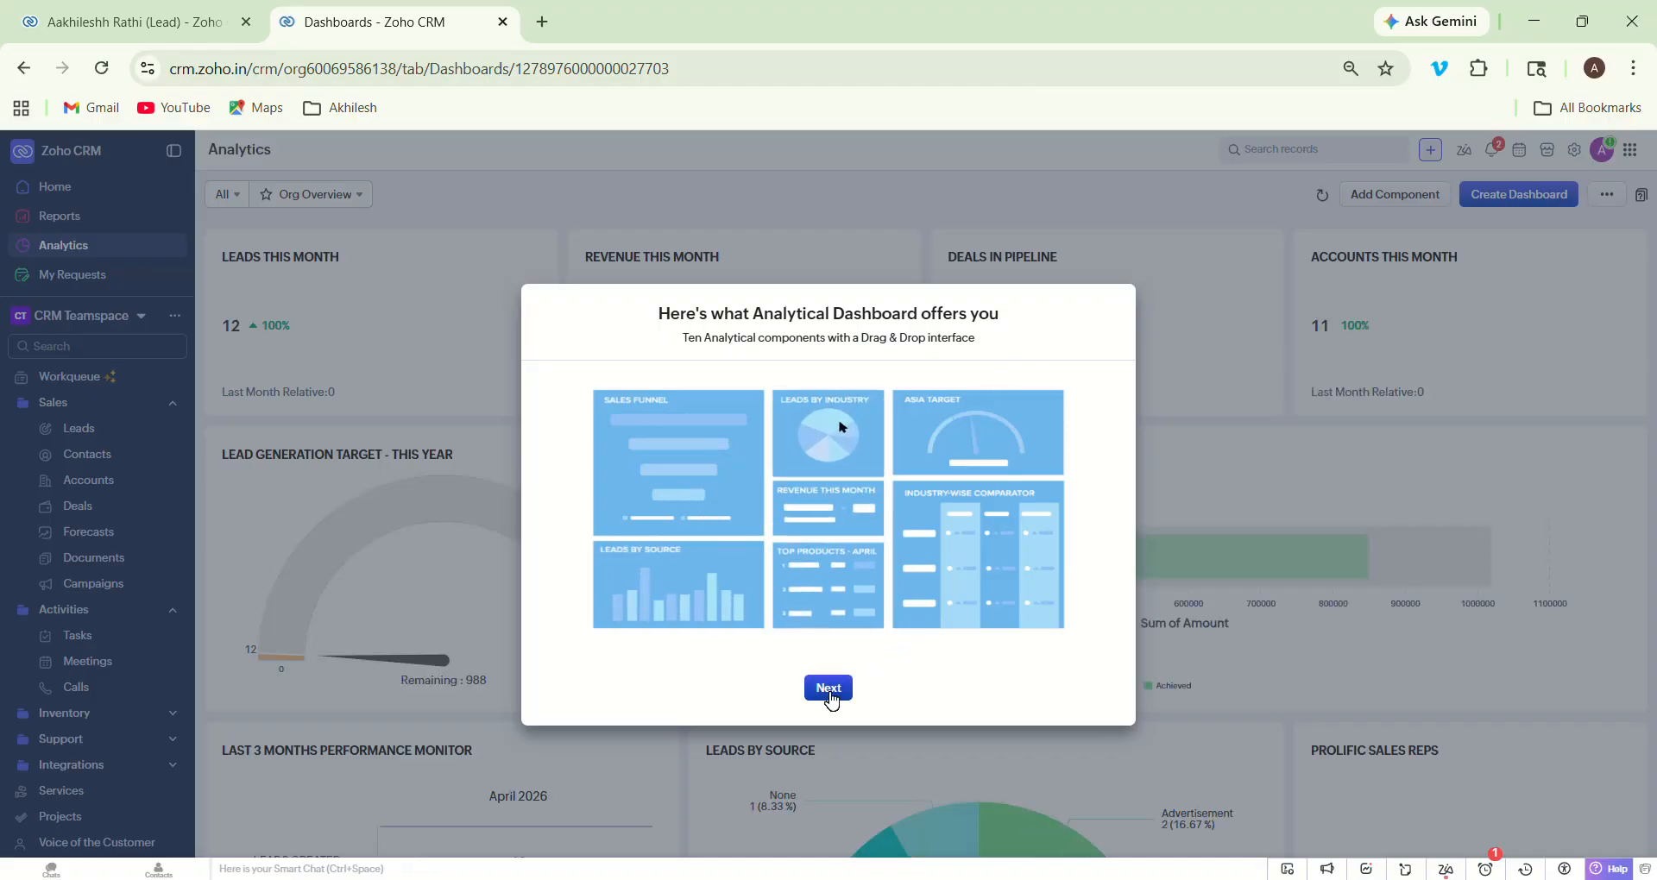
left_click(829, 690)
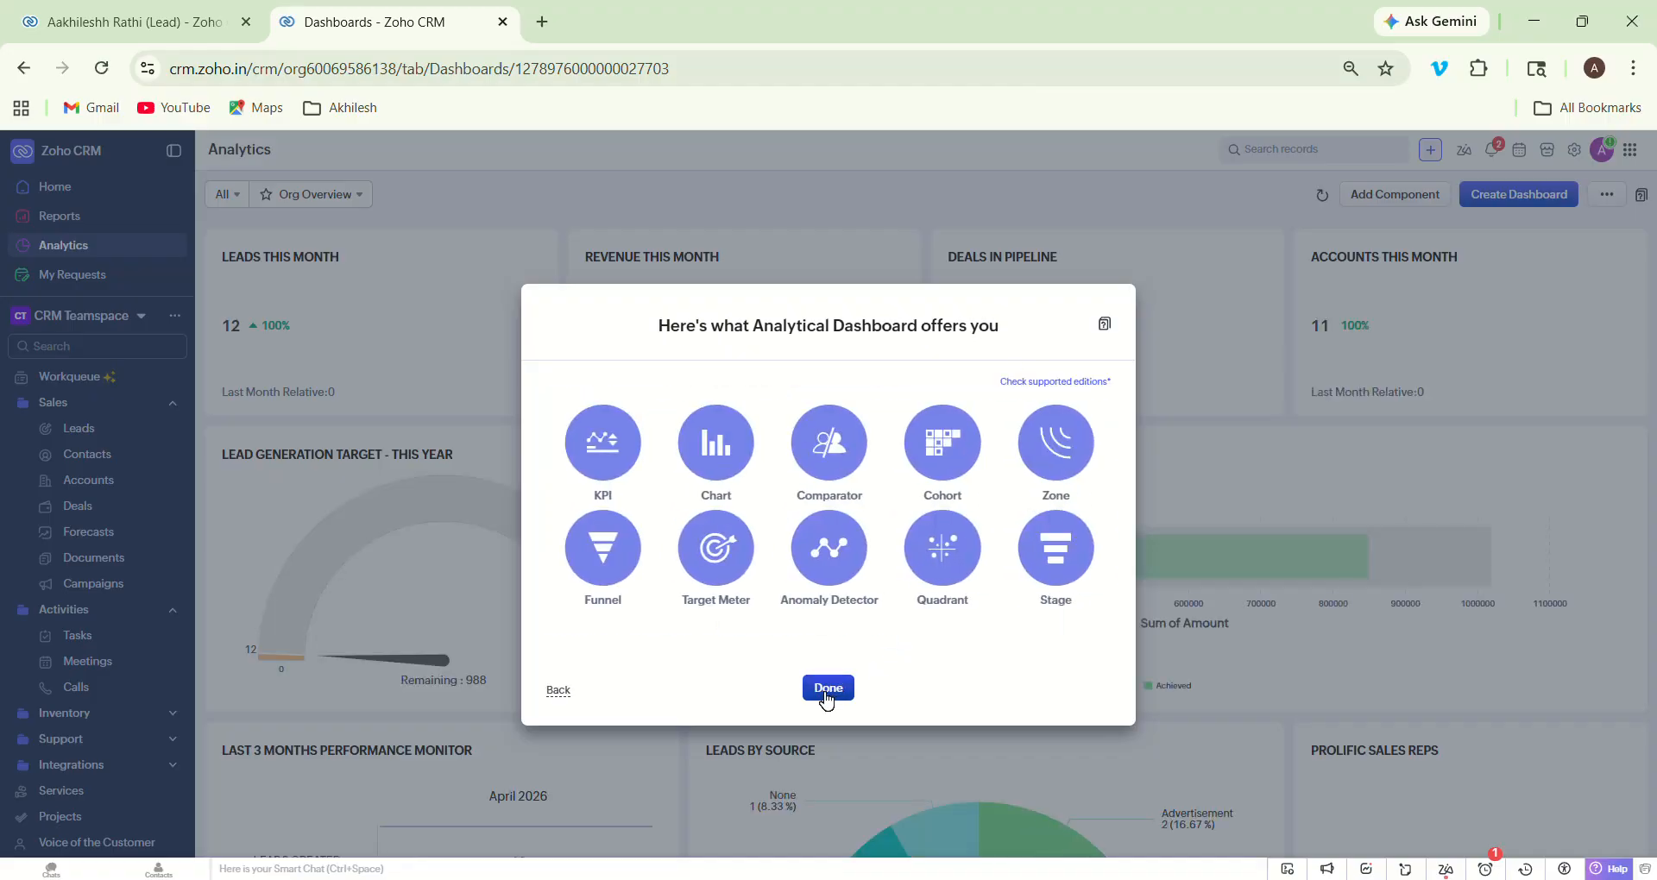
left_click(850, 690)
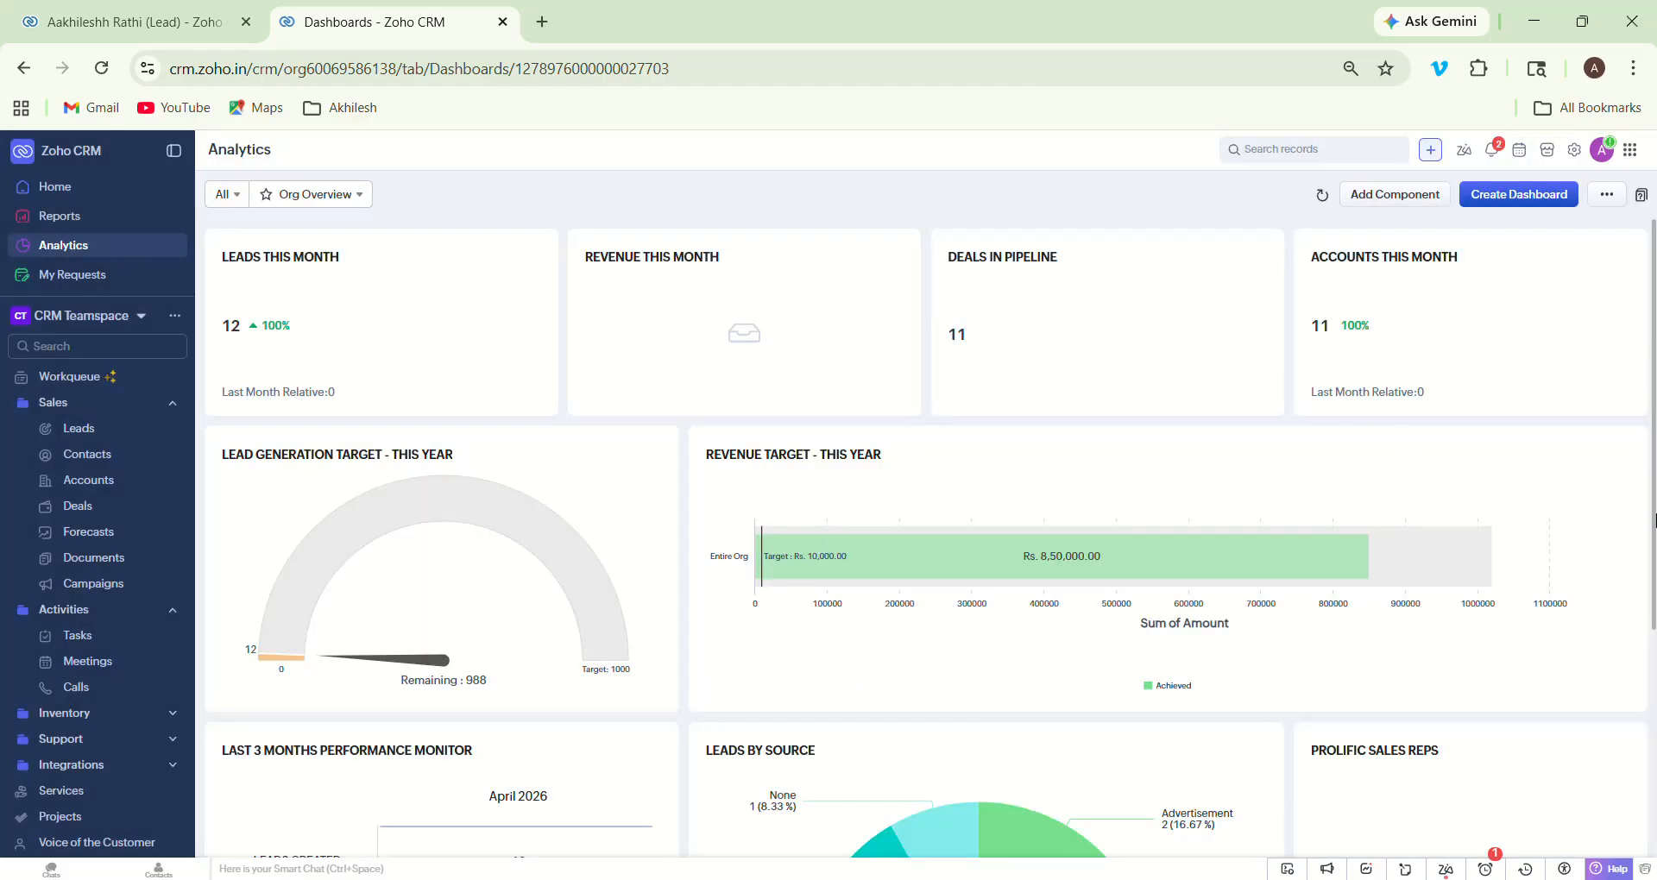
scroll(1553, 501, "down", 2)
mouse_move(1365, 449)
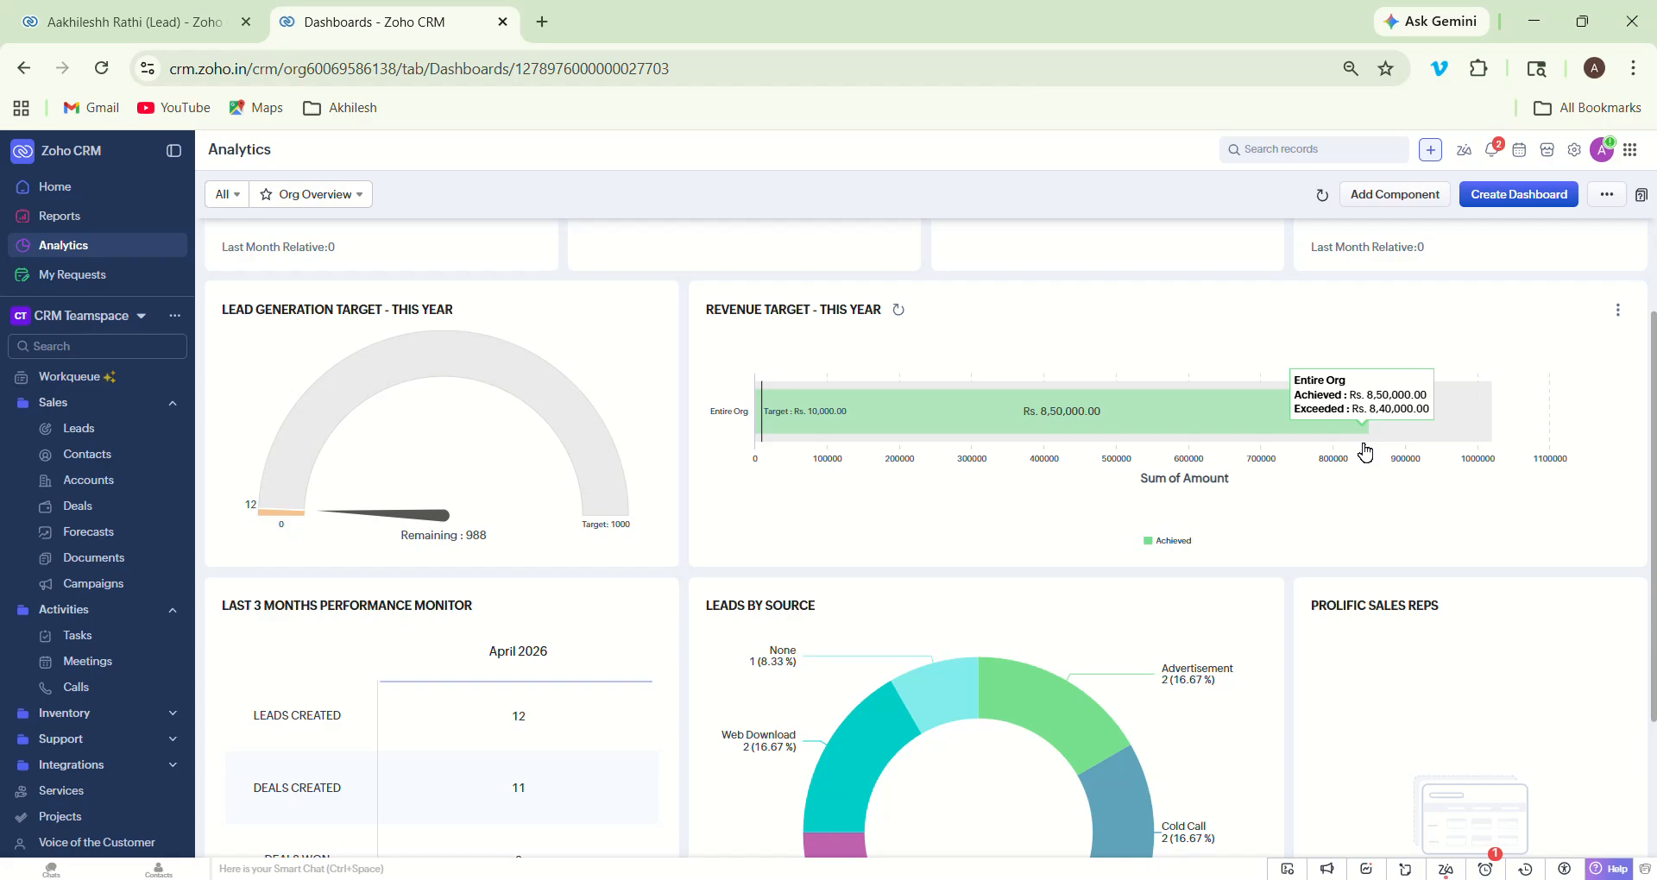